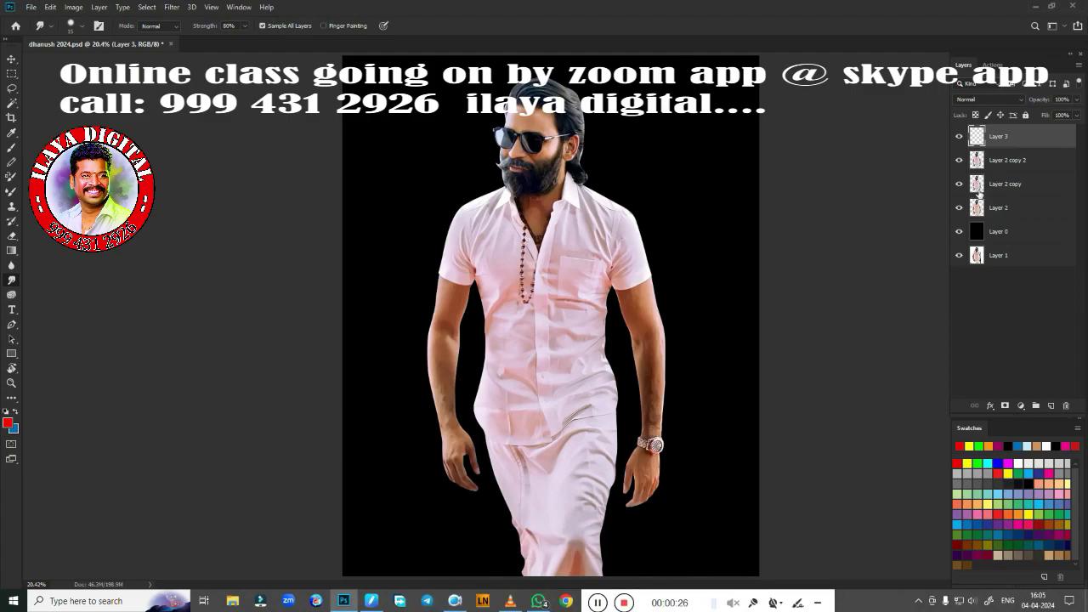
# Step: Hide Layer 2 copy while keeping Layer 3 and Layer 2 copy 2 visible
pyautogui.moveTo(959, 136); pyautogui.dragTo(958, 185)
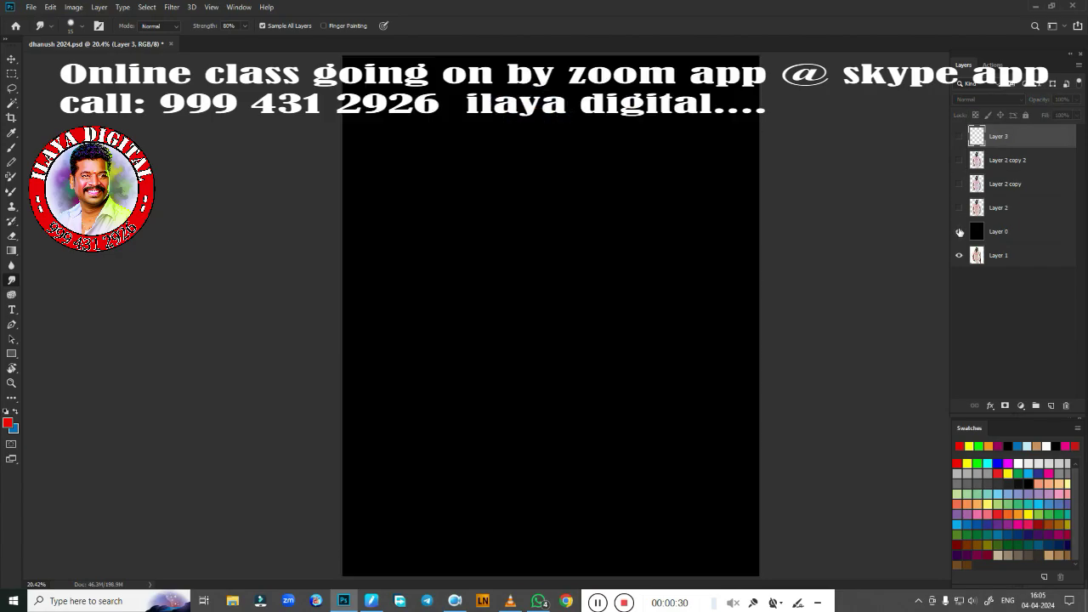
pyautogui.click(958, 159)
pyautogui.click(959, 136)
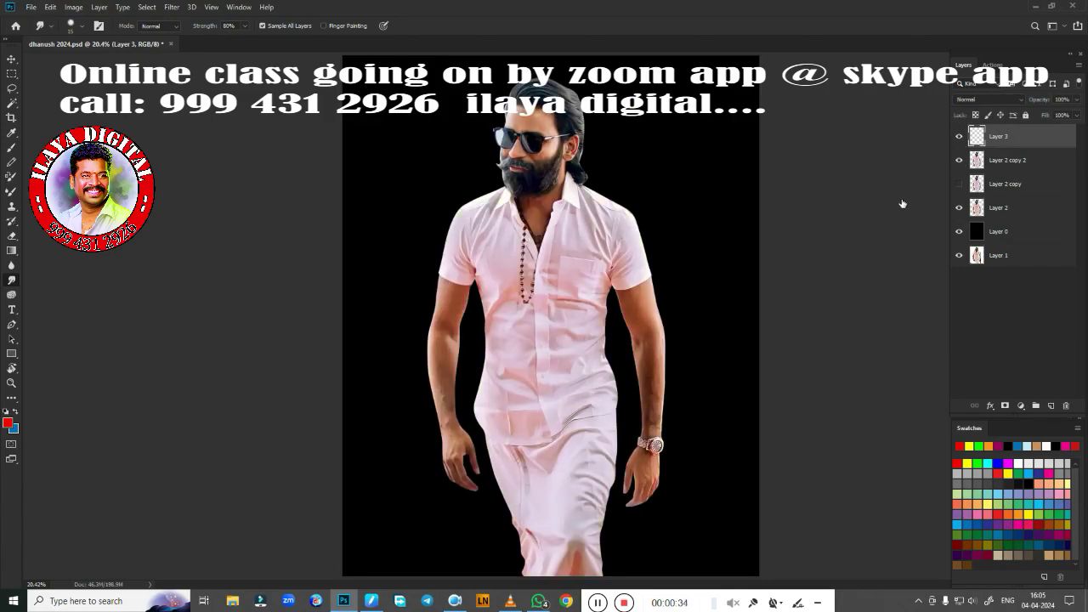
# Step: Zoom in close on the nose and sunglasses area of the portrait
pyautogui.scroll(5, 646, 244)
pyautogui.moveTo(646, 244); pyautogui.dragTo(646, 476)
pyautogui.scroll(4, 599, 332)
pyautogui.moveTo(600, 333); pyautogui.dragTo(636, 310)
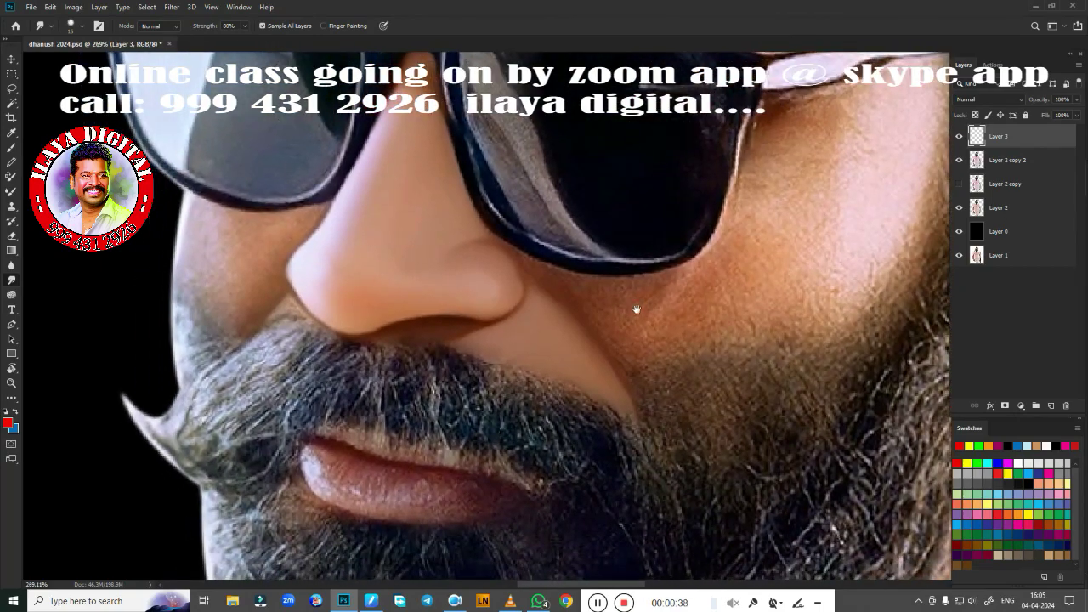
pyautogui.press('p')
pyautogui.scroll(2, 313, 345)
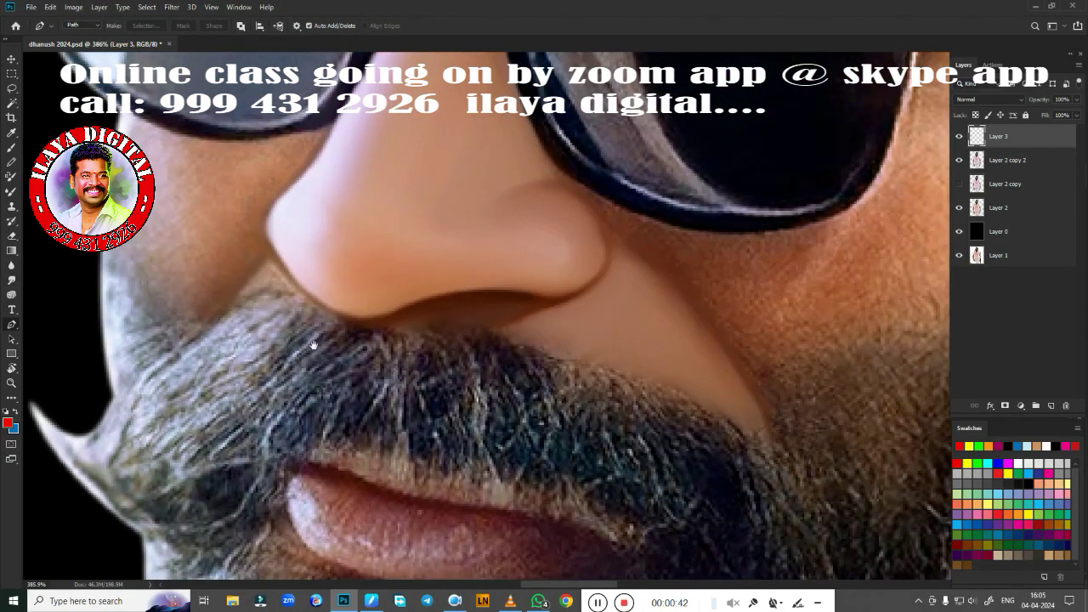
# Step: Trace the nose around the nostril and up the bridge with curved Pen anchors, choosing Make Selection
pyautogui.click(335, 120)
pyautogui.click(268, 254)
pyautogui.moveTo(473, 338); pyautogui.dragTo(481, 333)
pyautogui.moveTo(417, 237); pyautogui.dragTo(415, 234)
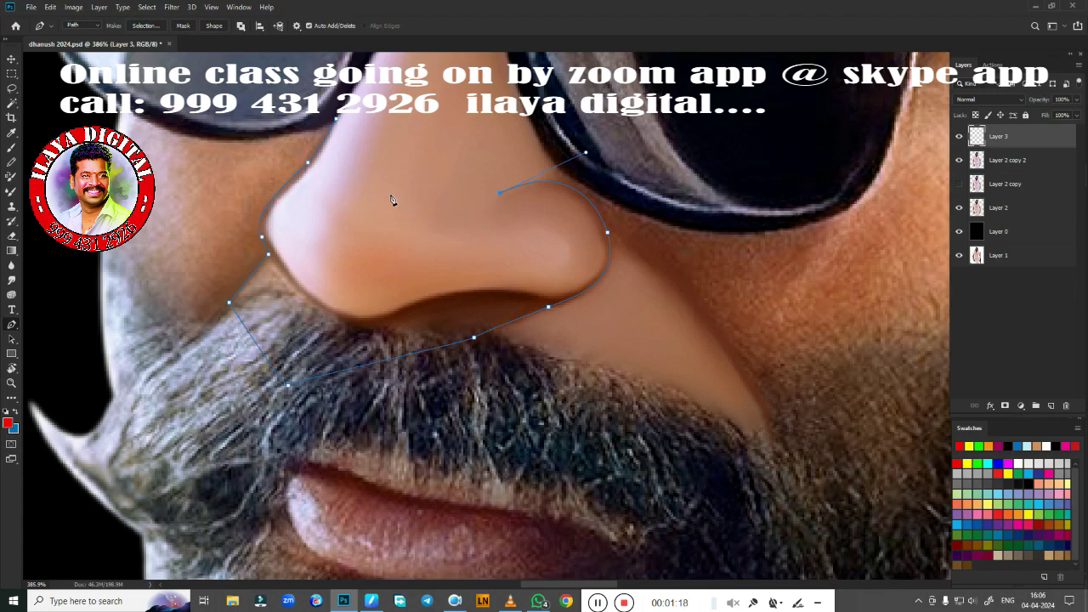
pyautogui.scroll(3, 391, 200)
pyautogui.click(491, 252)
pyautogui.moveTo(473, 170)
pyautogui.mouseDown()
pyautogui.moveTo(474, 160)
pyautogui.moveTo(404, 147)
pyautogui.mouseUp()
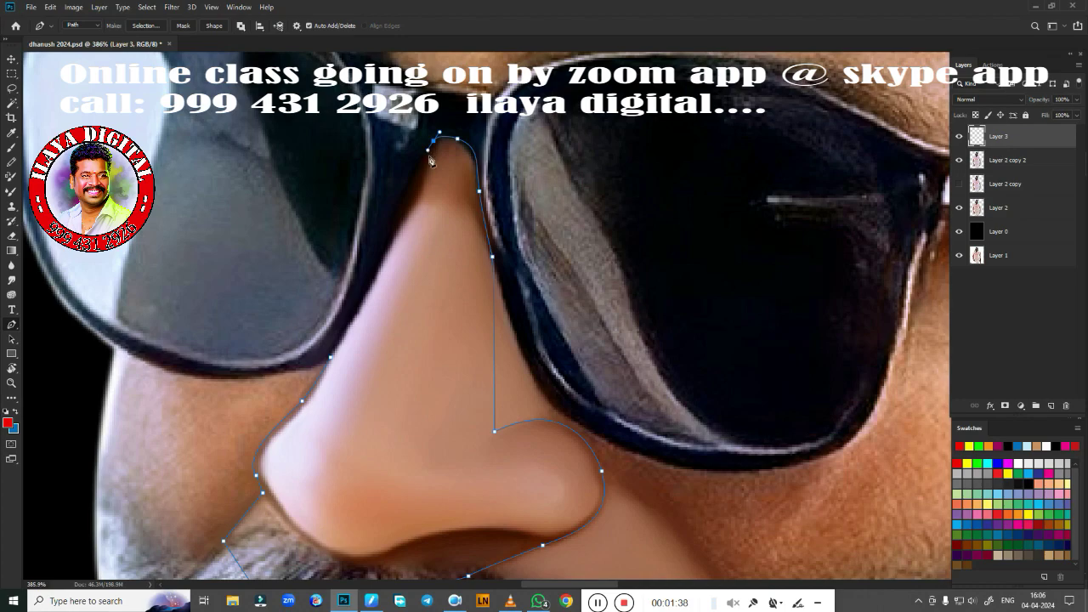
pyautogui.moveTo(391, 233); pyautogui.dragTo(385, 256)
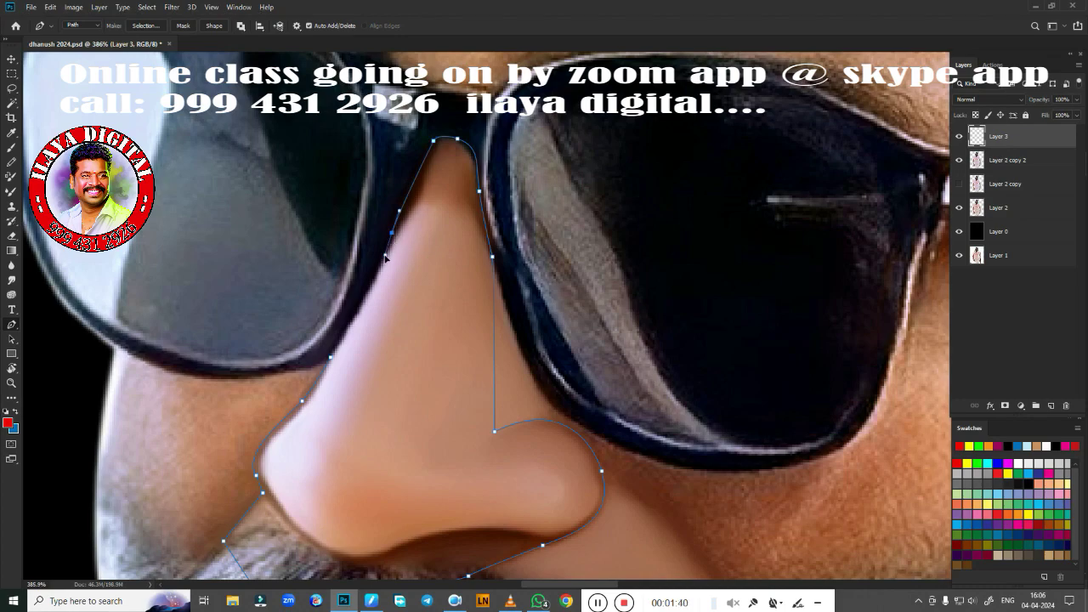
pyautogui.rightClick(383, 348)
pyautogui.click(381, 338)
# Step: Confirm the nose selection and smudge the nose top up under the glasses bridge
pyautogui.press('Return')
pyautogui.press('r')
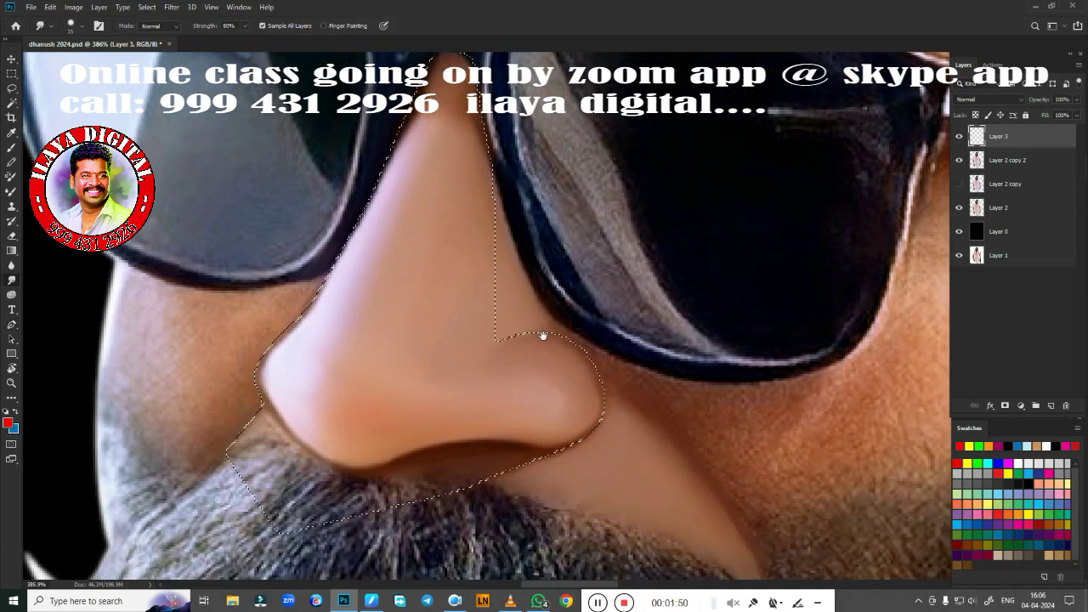
pyautogui.scroll(-3, 544, 333)
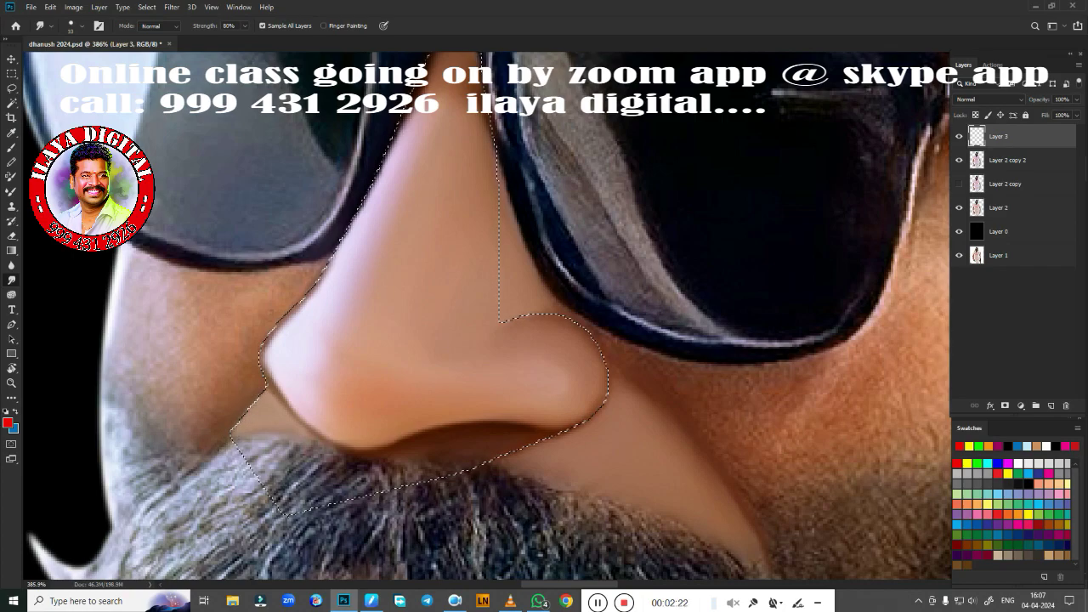
pyautogui.scroll(5, 369, 453)
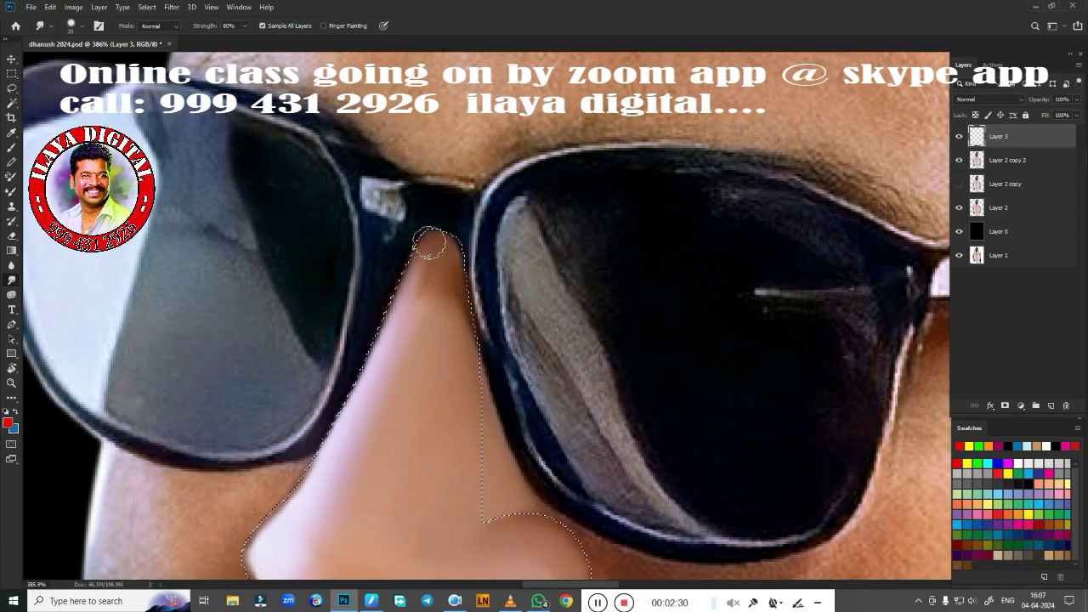
pyautogui.moveTo(430, 244)
pyautogui.mouseDown()
pyautogui.moveTo(478, 367)
pyautogui.moveTo(432, 292)
pyautogui.mouseUp()
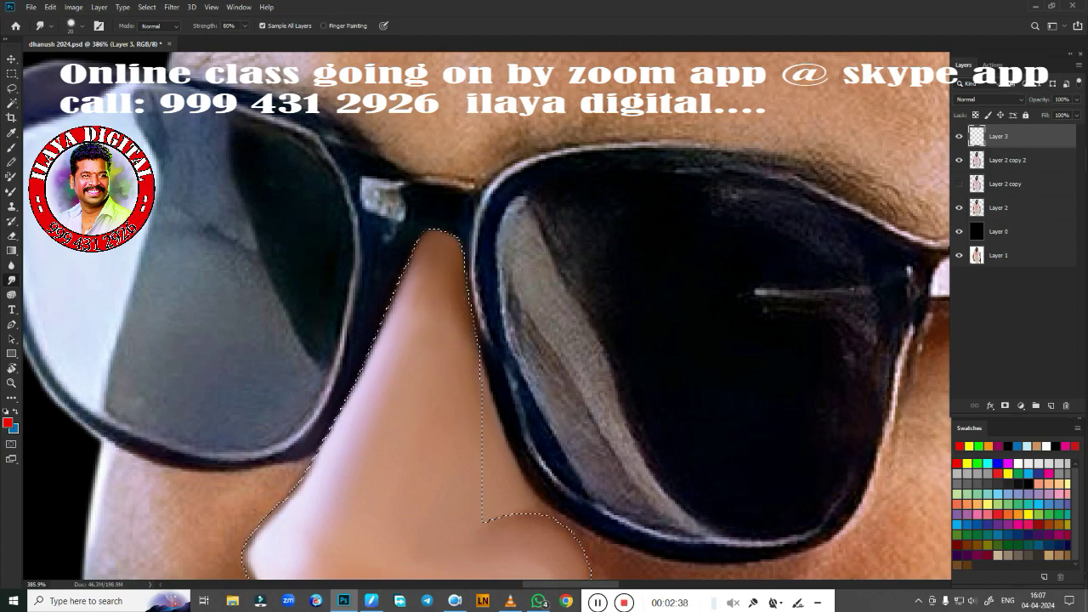
pyautogui.moveTo(459, 407); pyautogui.dragTo(505, 334)
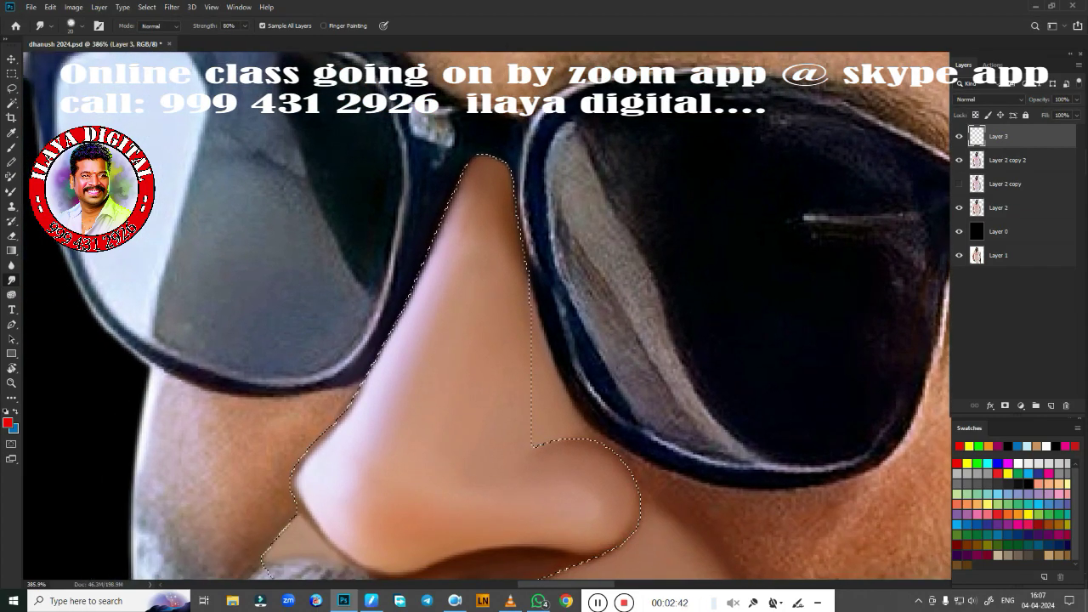
# Step: Blend the nose skin with the wet Mixer Brush, then deselect
pyautogui.press('b')
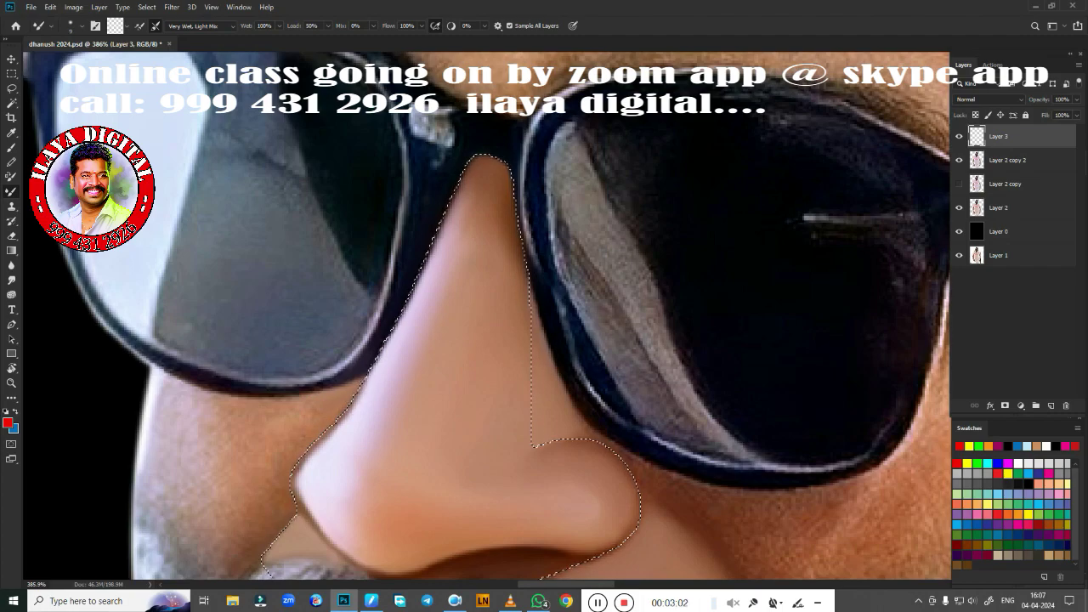
pyautogui.moveTo(309, 450); pyautogui.dragTo(495, 294)
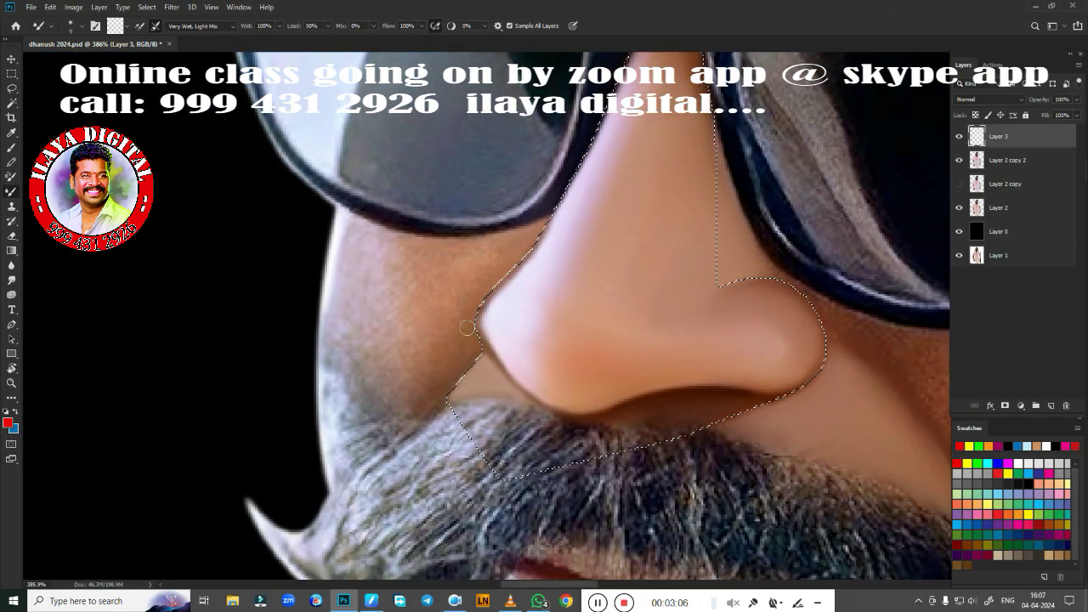
pyautogui.moveTo(694, 394); pyautogui.dragTo(396, 347)
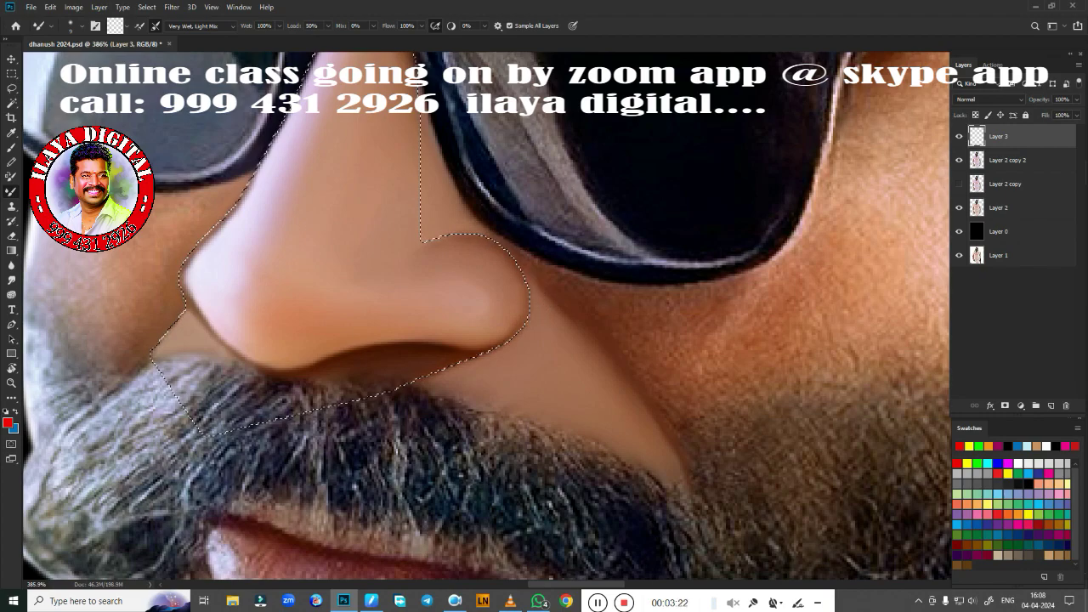
pyautogui.hotkey('ctrl', 'd')
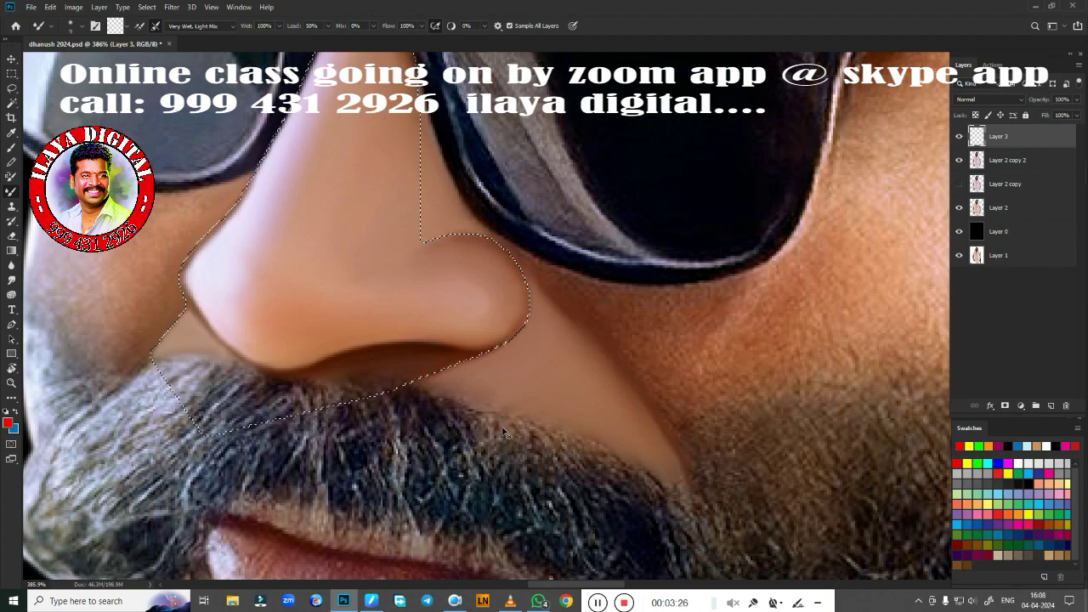
# Step: Trace the cheek between nostril, upper lip and moustache, making a 1 px feathered selection
pyautogui.press('p')
pyautogui.scroll(-3, 525, 408)
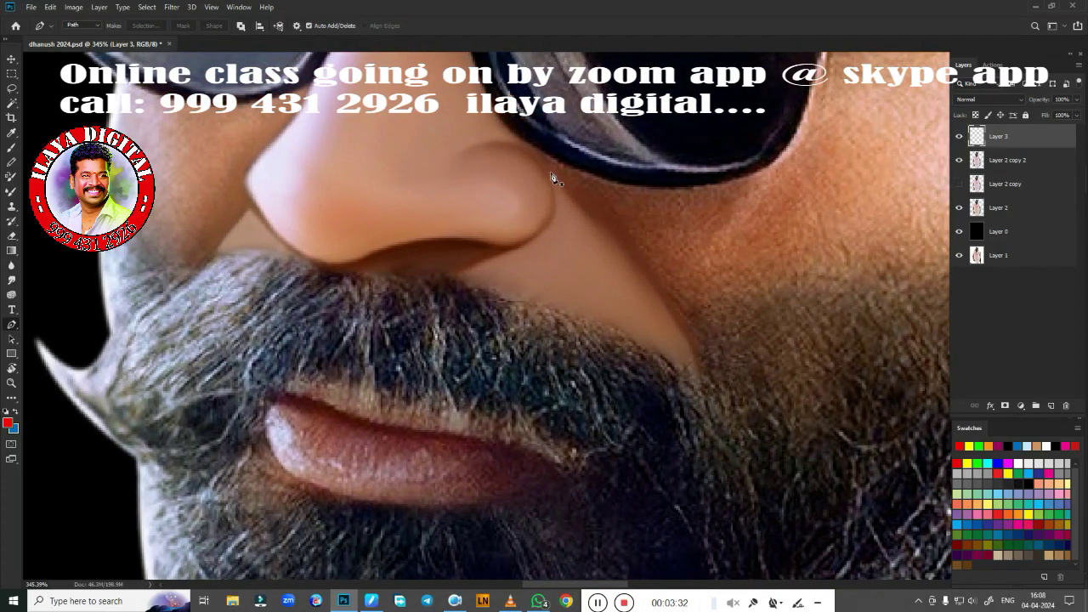
pyautogui.click(551, 173)
pyautogui.moveTo(667, 307); pyautogui.dragTo(704, 363)
pyautogui.moveTo(431, 425); pyautogui.dragTo(402, 414)
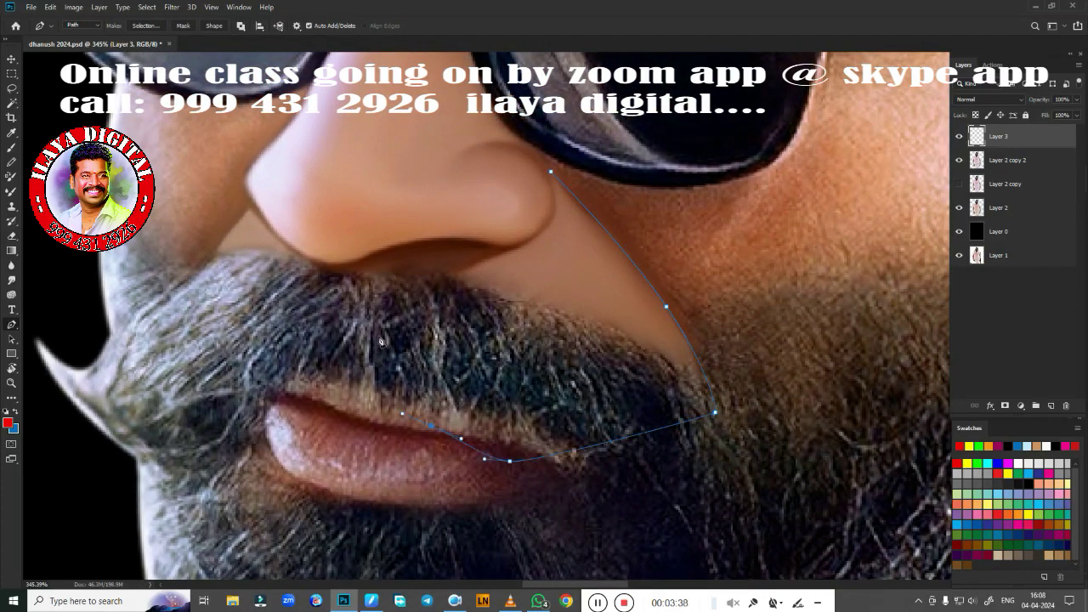
pyautogui.moveTo(494, 255); pyautogui.dragTo(545, 239)
pyautogui.hotkey('ctrl', 'Return')
pyautogui.hotkey('shift', 'F6')
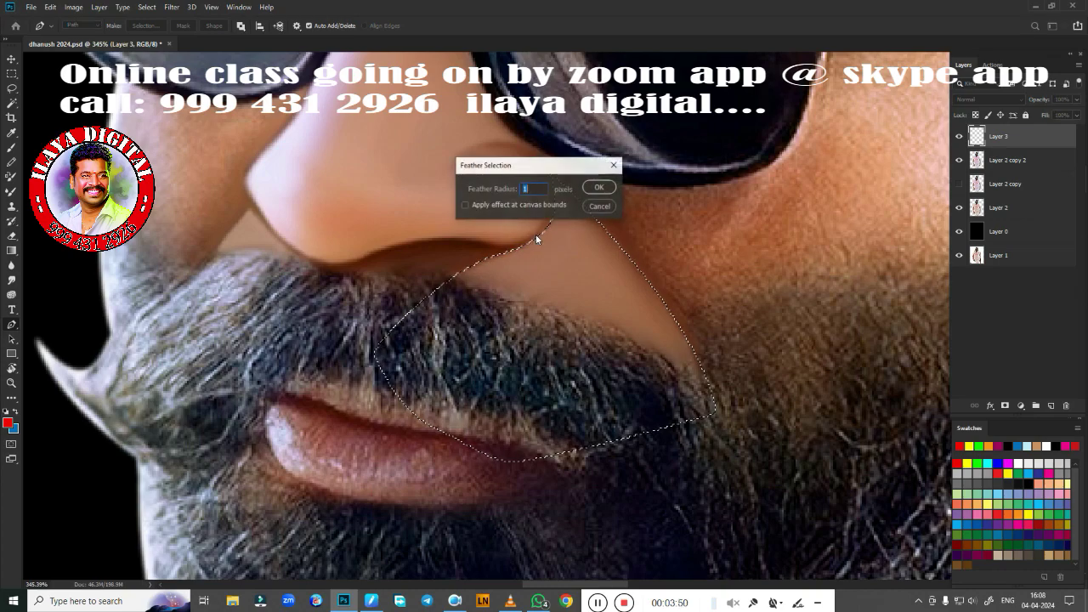
pyautogui.press('Return')
pyautogui.press('b')
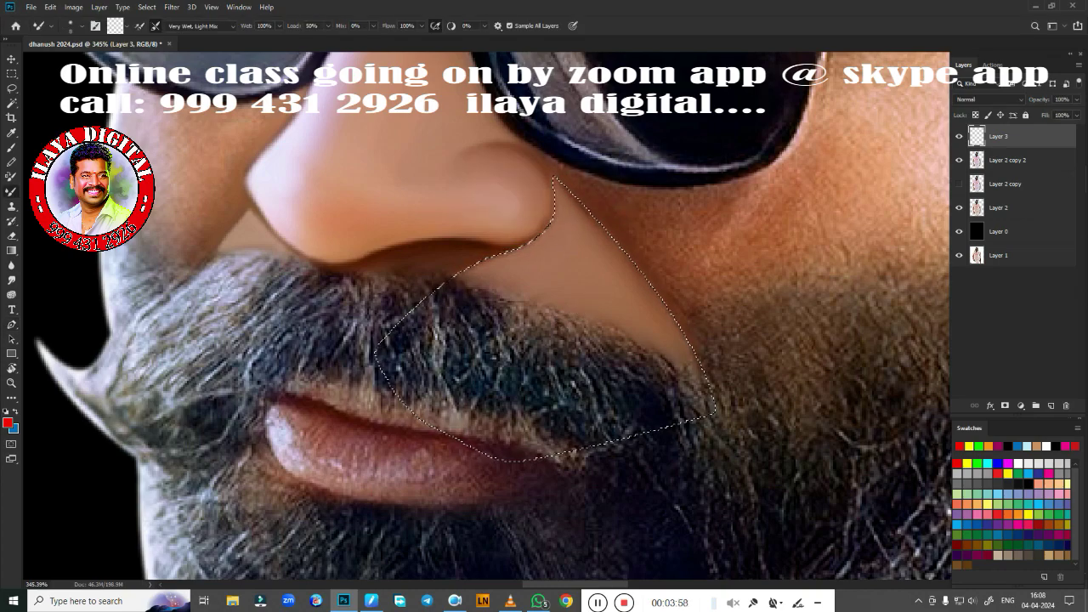
# Step: Smooth the skin below the nose and along the cheek edge, re-feathering the selection
pyautogui.moveTo(476, 259)
pyautogui.mouseDown()
pyautogui.moveTo(555, 204)
pyautogui.moveTo(510, 246)
pyautogui.mouseUp()
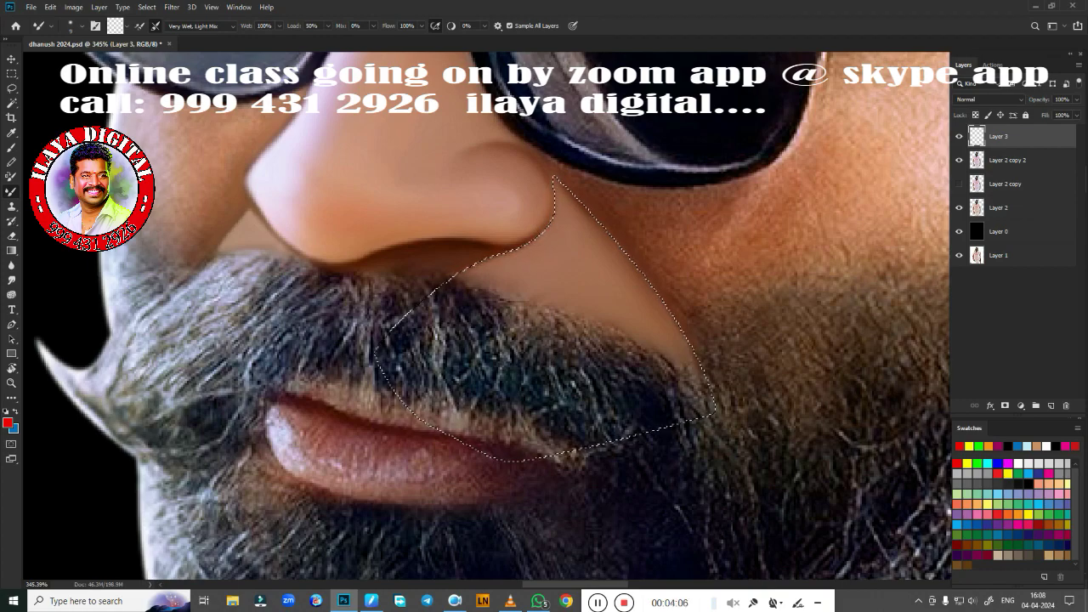
pyautogui.moveTo(522, 236); pyautogui.dragTo(578, 194)
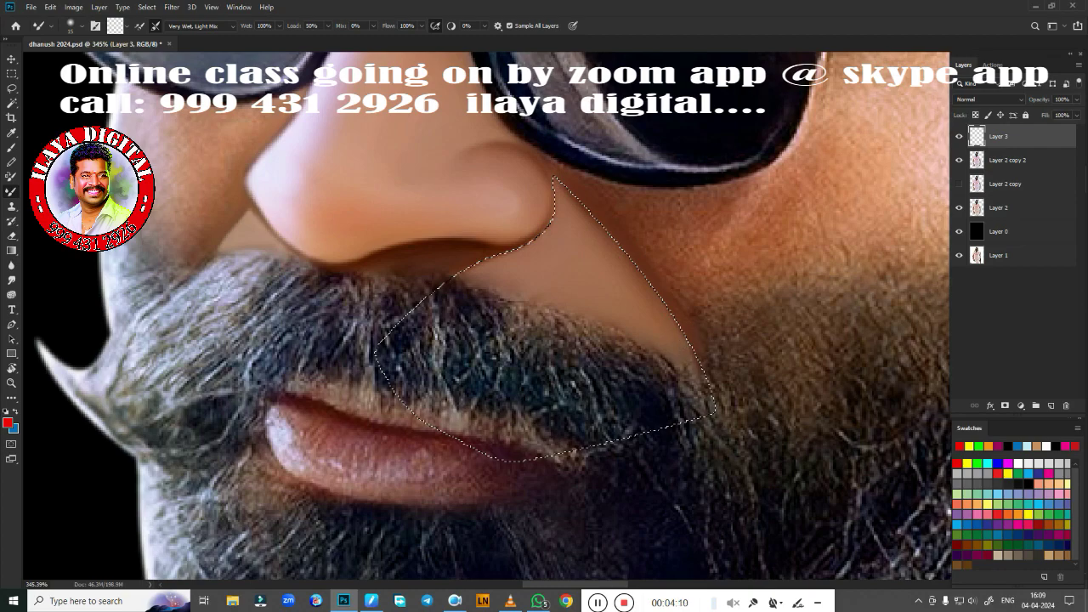
pyautogui.moveTo(658, 291); pyautogui.dragTo(698, 350)
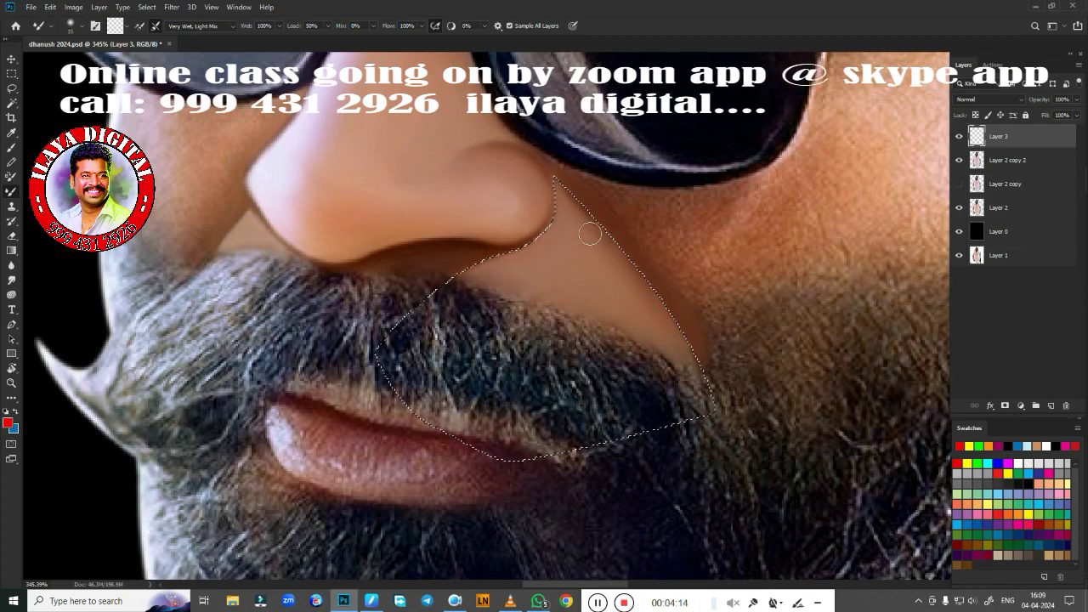
pyautogui.hotkey('shift', 'F6')
pyautogui.press('Return')
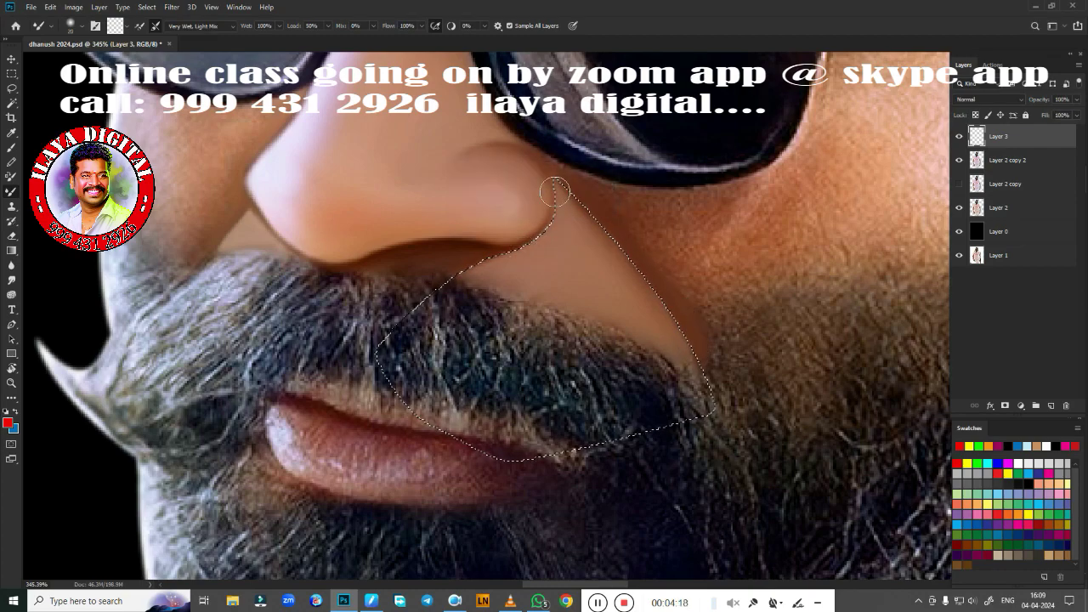
pyautogui.moveTo(599, 230); pyautogui.dragTo(576, 176)
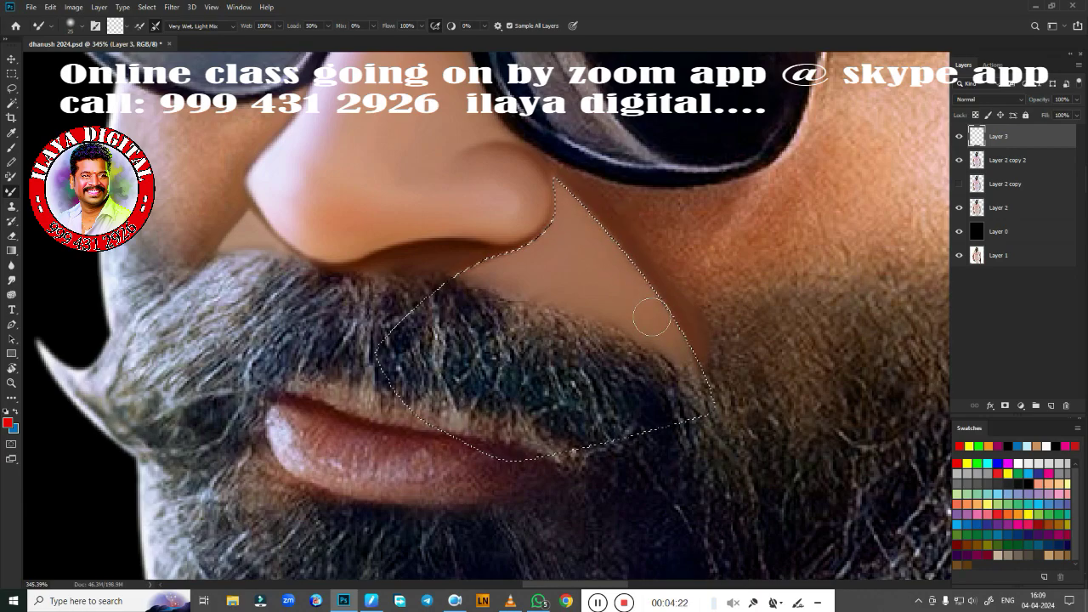
pyautogui.scroll(-5, 567, 408)
pyautogui.scroll(2, 646, 476)
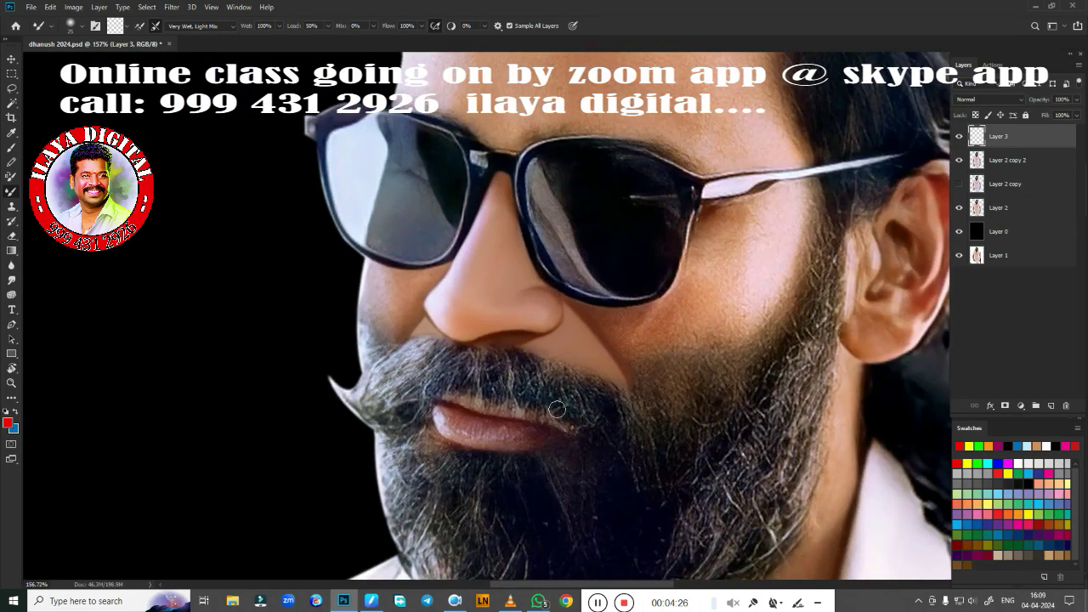
# Step: Set the Eraser to about 70 px and zoom in on the cheek below the sunglasses
pyautogui.press('e')
pyautogui.scroll(2, 527, 366)
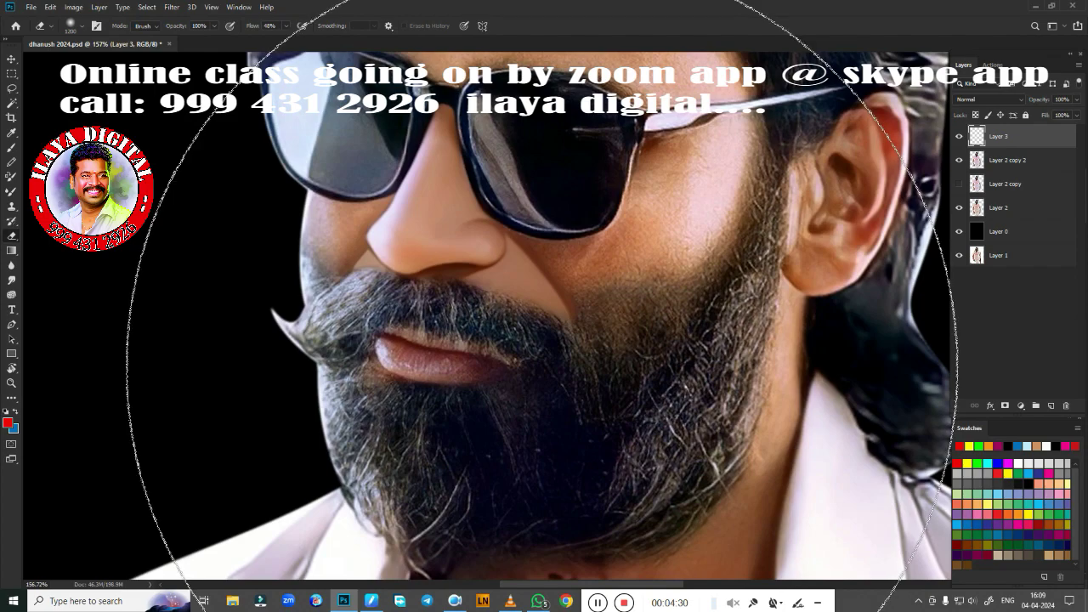
pyautogui.press('[')
pyautogui.press('[')
pyautogui.press('[')
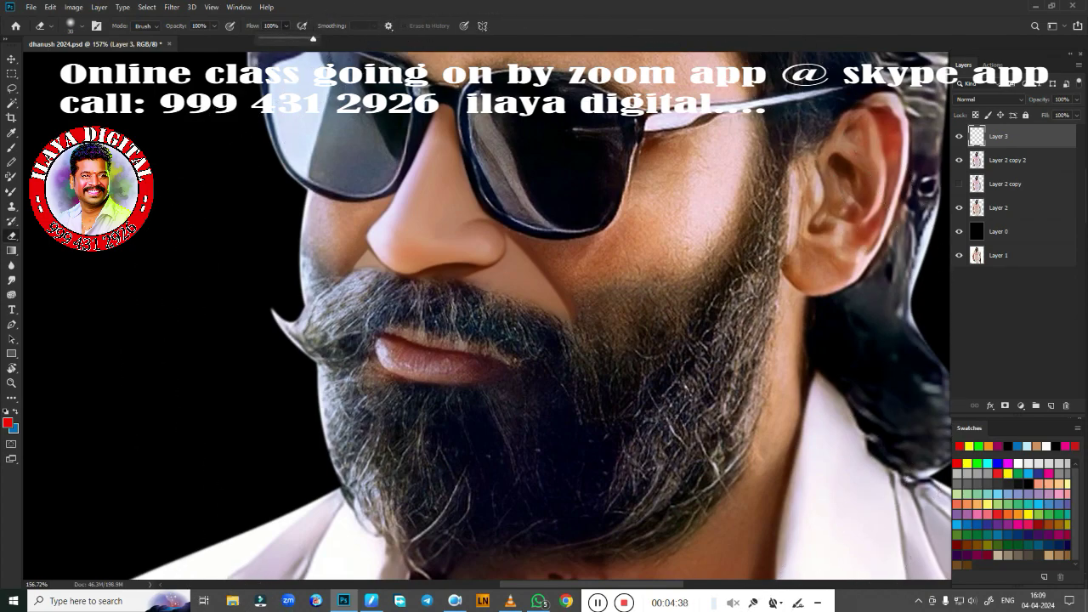
pyautogui.click(483, 300)
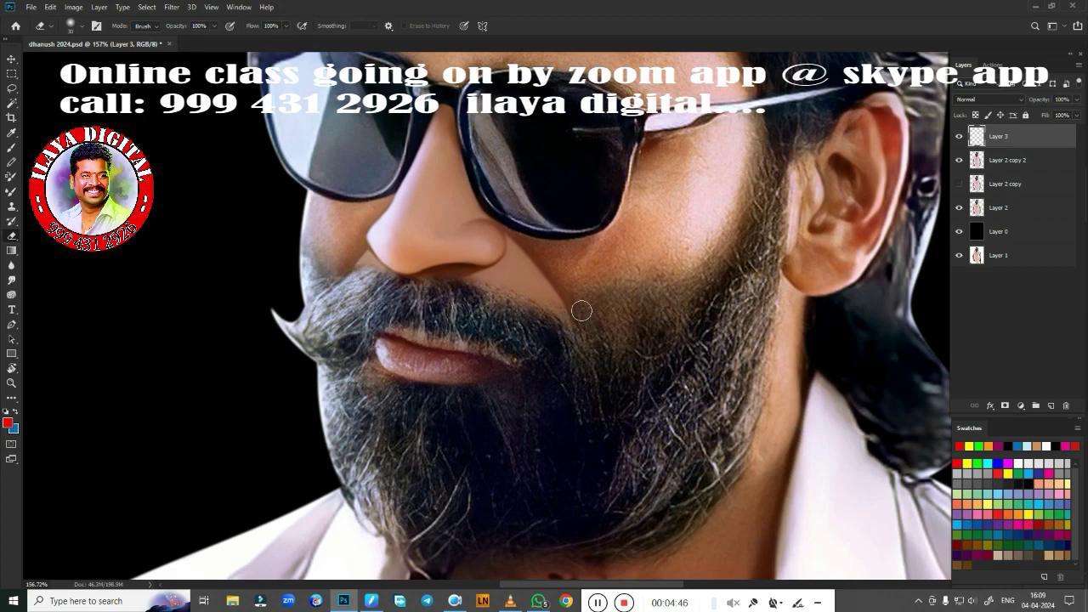
pyautogui.scroll(-3, 552, 408)
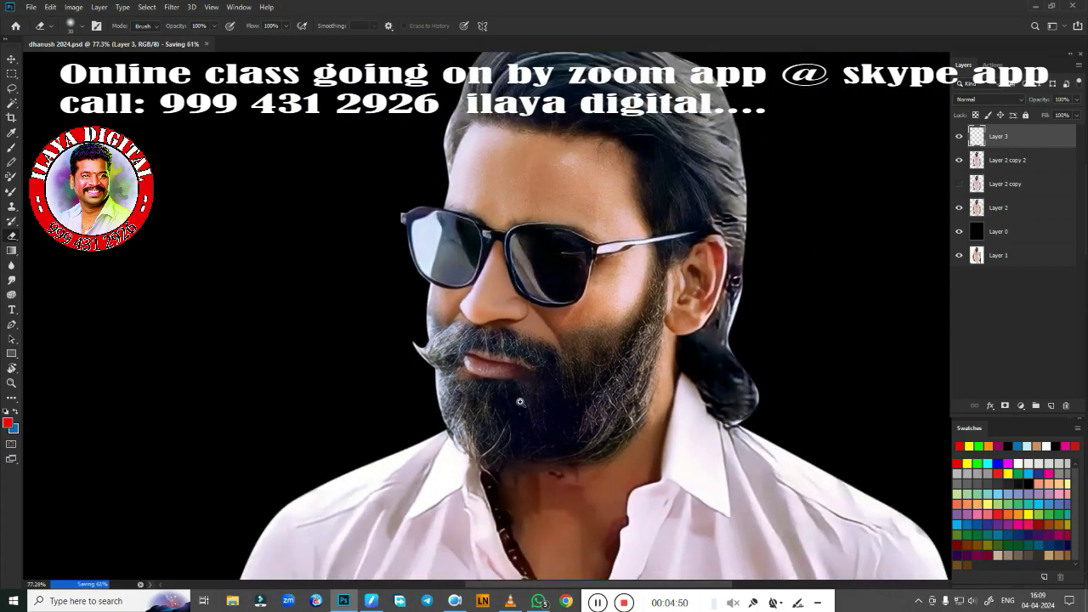
pyautogui.scroll(2, 505, 400)
pyautogui.scroll(2, 552, 425)
pyautogui.scroll(2, 592, 408)
pyautogui.scroll(3, 592, 408)
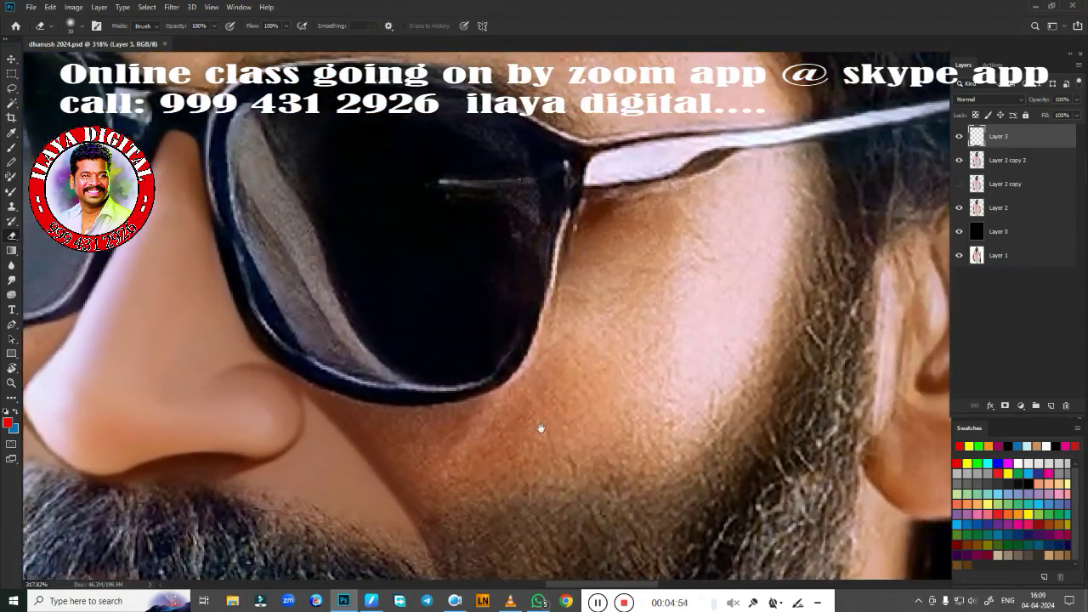
pyautogui.scroll(2, 539, 427)
# Step: Smudge the textured cheek skin under the sunglasses frame into a smooth patch
pyautogui.press('r')
pyautogui.moveTo(675, 204)
pyautogui.mouseDown()
pyautogui.moveTo(706, 187)
pyautogui.moveTo(706, 253)
pyautogui.moveTo(664, 253)
pyautogui.moveTo(641, 308)
pyautogui.moveTo(672, 340)
pyautogui.moveTo(649, 395)
pyautogui.mouseUp()
pyautogui.moveTo(638, 410); pyautogui.dragTo(632, 382)
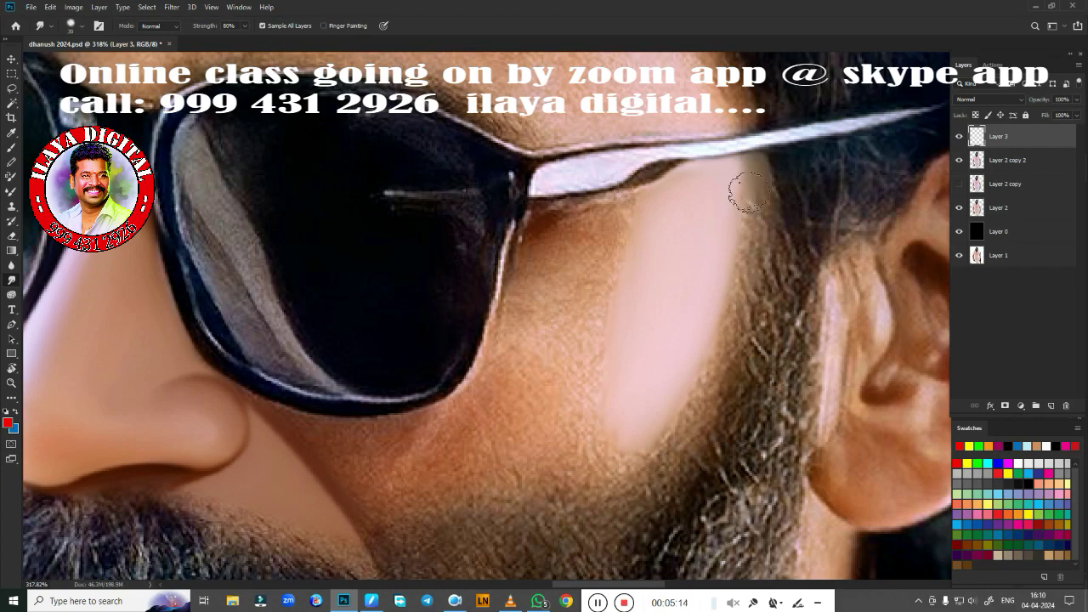
pyautogui.moveTo(748, 191)
pyautogui.mouseDown()
pyautogui.moveTo(706, 395)
pyautogui.moveTo(741, 236)
pyautogui.mouseUp()
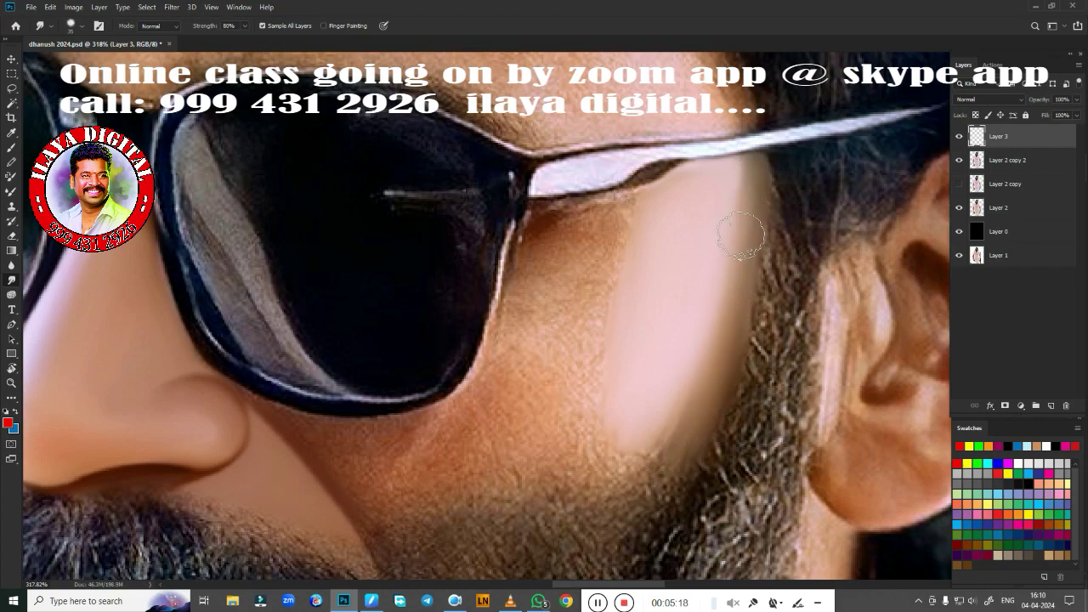
pyautogui.moveTo(668, 425)
pyautogui.mouseDown()
pyautogui.moveTo(658, 497)
pyautogui.moveTo(674, 417)
pyautogui.mouseUp()
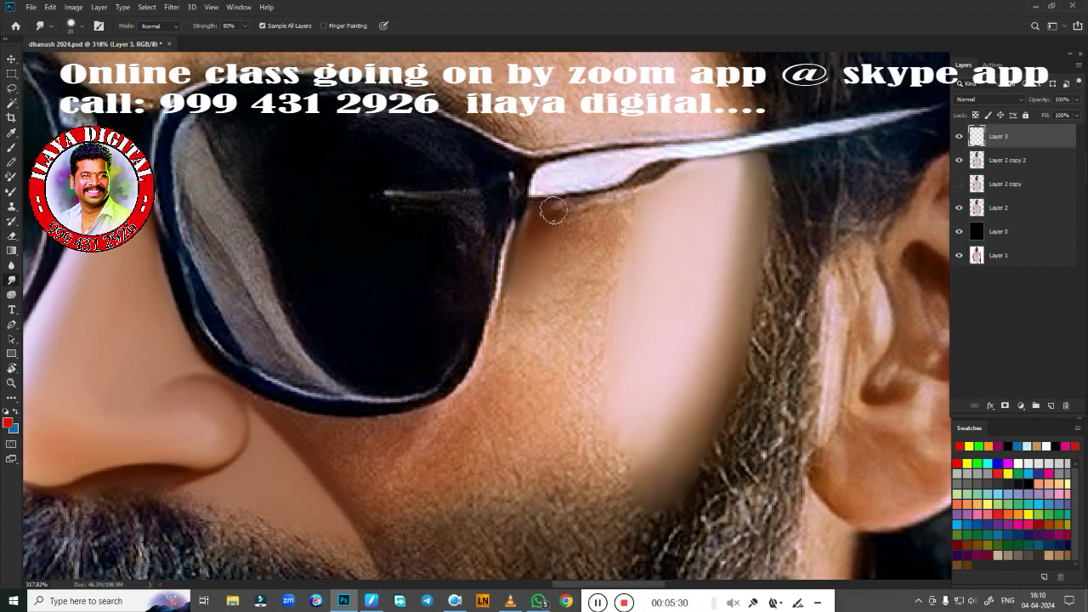
pyautogui.moveTo(534, 220); pyautogui.dragTo(680, 165)
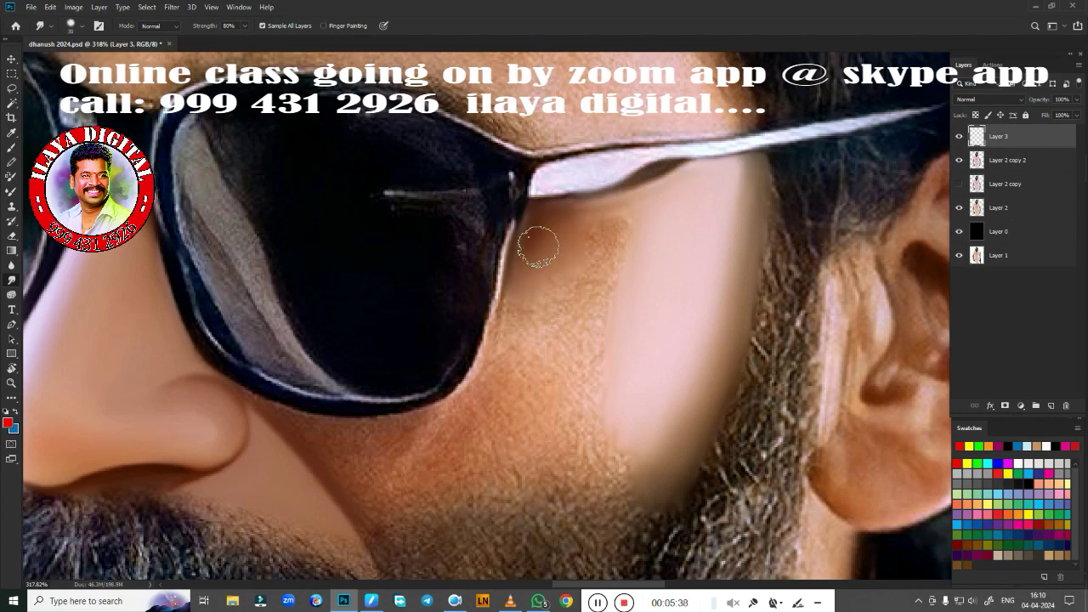
pyautogui.moveTo(539, 243)
pyautogui.mouseDown()
pyautogui.moveTo(595, 219)
pyautogui.moveTo(625, 235)
pyautogui.moveTo(653, 206)
pyautogui.mouseUp()
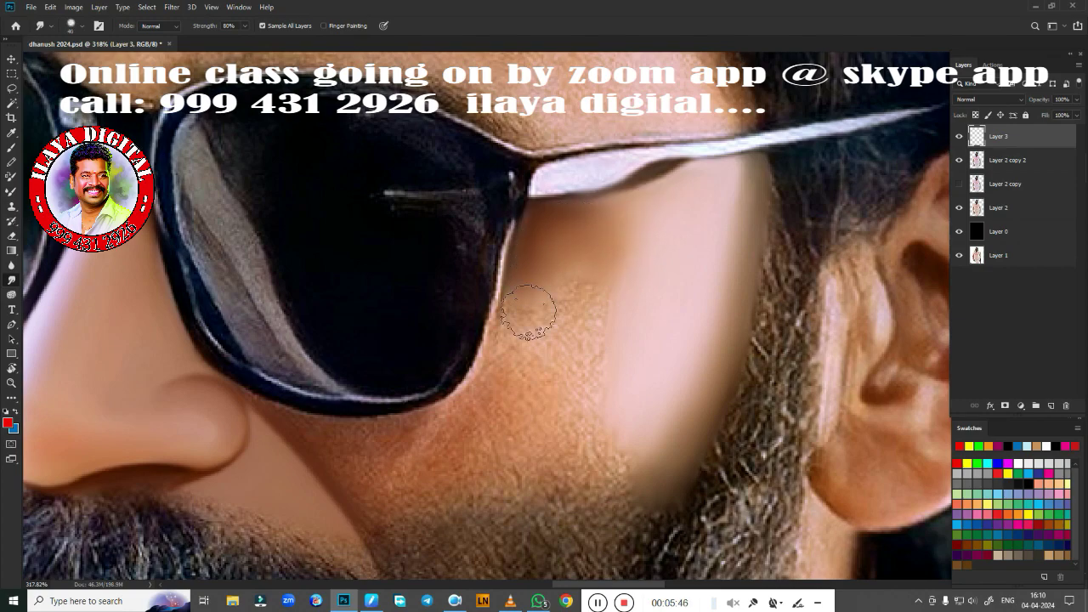
pyautogui.moveTo(527, 312)
pyautogui.mouseDown()
pyautogui.moveTo(530, 304)
pyautogui.moveTo(515, 340)
pyautogui.moveTo(605, 330)
pyautogui.moveTo(620, 255)
pyautogui.moveTo(646, 221)
pyautogui.mouseUp()
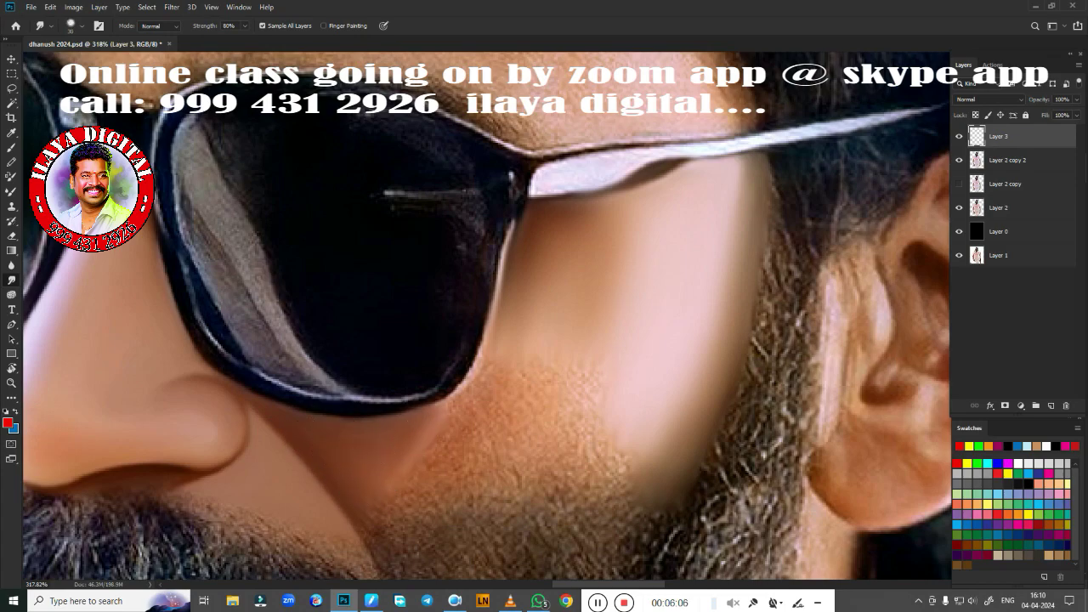
# Step: Soften the patch's lower edge into the beard, then enlarge the brush
pyautogui.moveTo(496, 369)
pyautogui.mouseDown()
pyautogui.moveTo(498, 352)
pyautogui.moveTo(456, 401)
pyautogui.mouseUp()
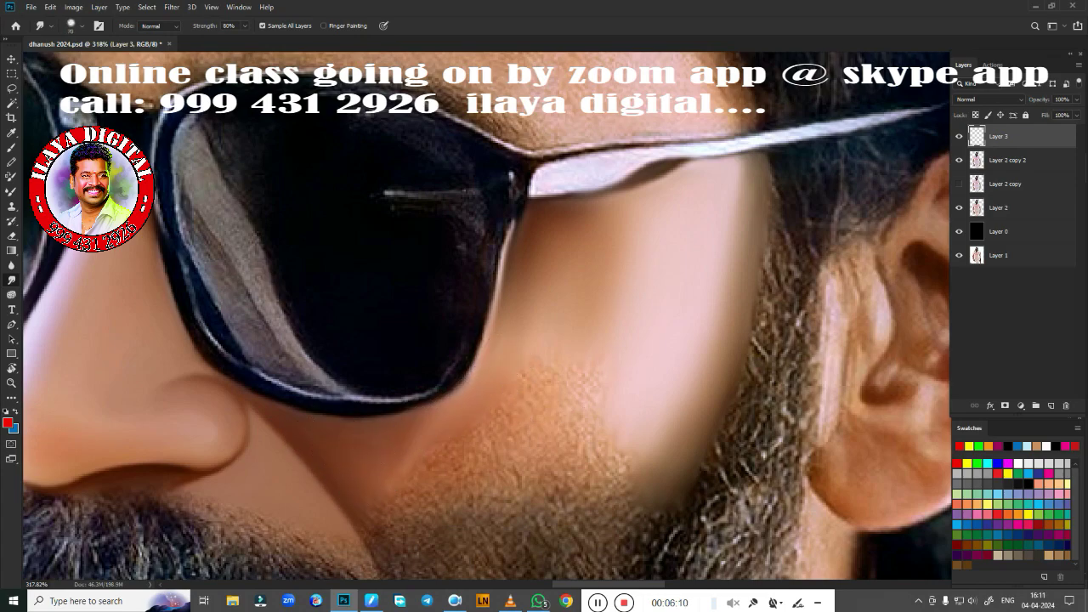
pyautogui.moveTo(562, 348)
pyautogui.mouseDown()
pyautogui.moveTo(570, 365)
pyautogui.moveTo(554, 409)
pyautogui.mouseUp()
pyautogui.moveTo(620, 267)
pyautogui.mouseDown()
pyautogui.moveTo(601, 434)
pyautogui.moveTo(619, 224)
pyautogui.mouseUp()
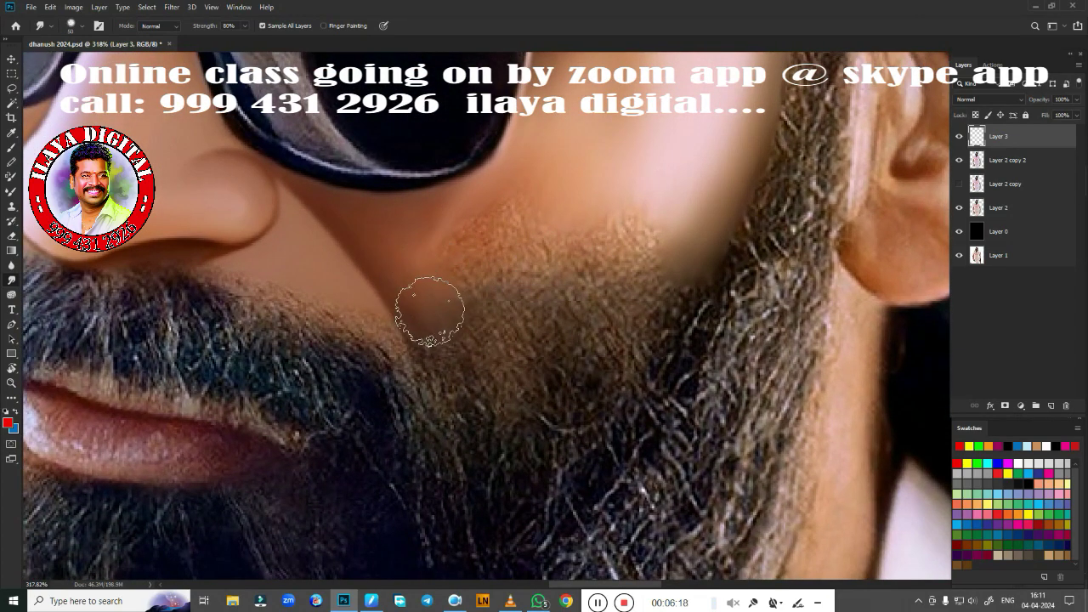
pyautogui.moveTo(430, 312)
pyautogui.mouseDown()
pyautogui.moveTo(467, 250)
pyautogui.moveTo(448, 231)
pyautogui.moveTo(433, 239)
pyautogui.moveTo(449, 315)
pyautogui.moveTo(498, 311)
pyautogui.moveTo(554, 249)
pyautogui.moveTo(593, 228)
pyautogui.moveTo(450, 292)
pyautogui.moveTo(529, 255)
pyautogui.moveTo(632, 292)
pyautogui.moveTo(616, 362)
pyautogui.moveTo(540, 437)
pyautogui.moveTo(510, 418)
pyautogui.moveTo(553, 413)
pyautogui.moveTo(595, 390)
pyautogui.moveTo(522, 377)
pyautogui.moveTo(547, 303)
pyautogui.moveTo(493, 350)
pyautogui.moveTo(498, 298)
pyautogui.moveTo(603, 316)
pyautogui.moveTo(643, 218)
pyautogui.moveTo(542, 446)
pyautogui.moveTo(590, 360)
pyautogui.moveTo(534, 461)
pyautogui.moveTo(498, 389)
pyautogui.moveTo(510, 315)
pyautogui.moveTo(583, 255)
pyautogui.moveTo(639, 240)
pyautogui.mouseUp()
pyautogui.press(']')
pyautogui.press(']')
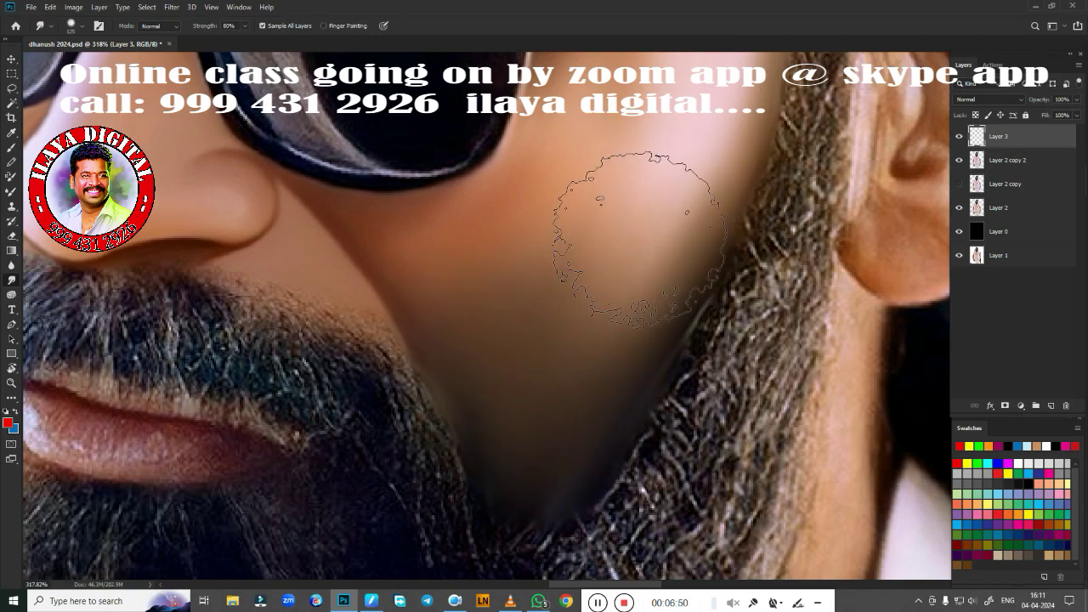
# Step: Erase along the right jawline so beard hairs show through the smoothed skin
pyautogui.scroll(-3, 639, 239)
pyautogui.scroll(-2, 639, 240)
pyautogui.press('e')
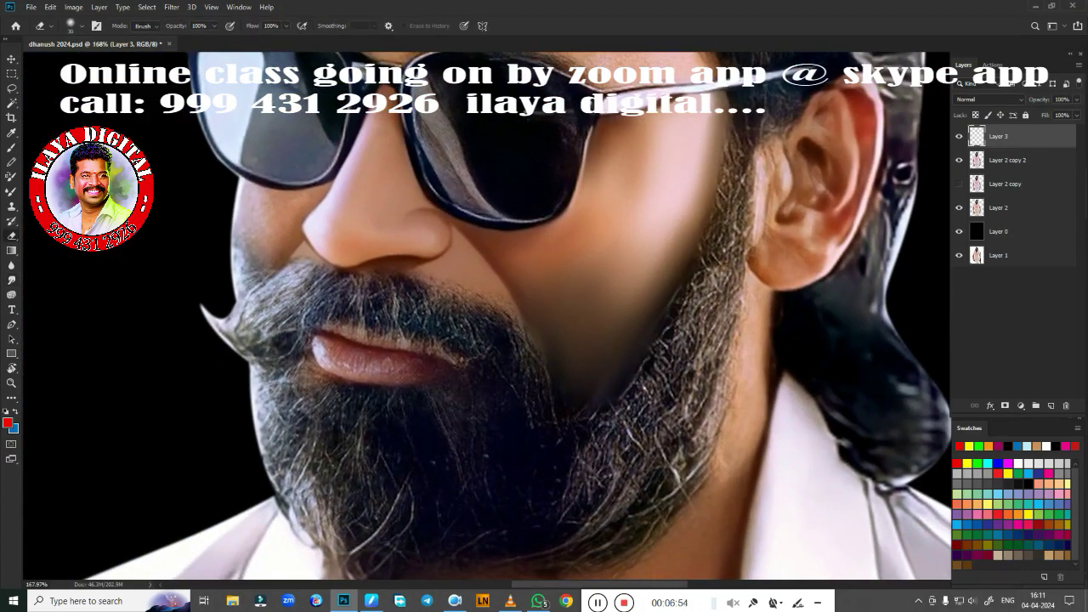
pyautogui.moveTo(547, 402)
pyautogui.mouseDown()
pyautogui.moveTo(624, 400)
pyautogui.moveTo(717, 227)
pyautogui.mouseUp()
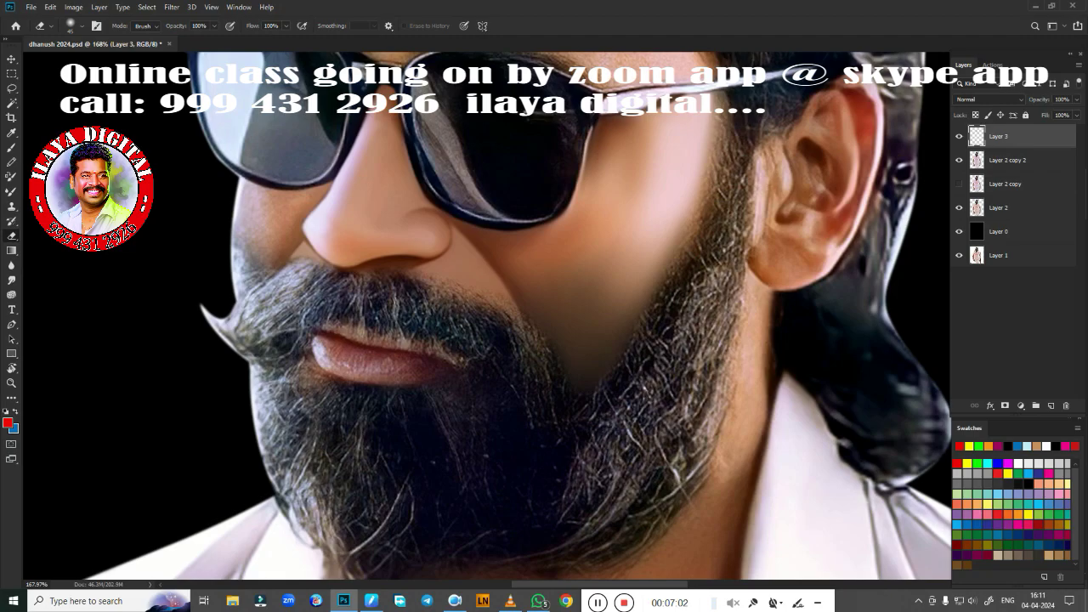
pyautogui.scroll(-3, 620, 425)
pyautogui.scroll(3, 621, 425)
pyautogui.scroll(-3, 621, 425)
pyautogui.scroll(3, 621, 425)
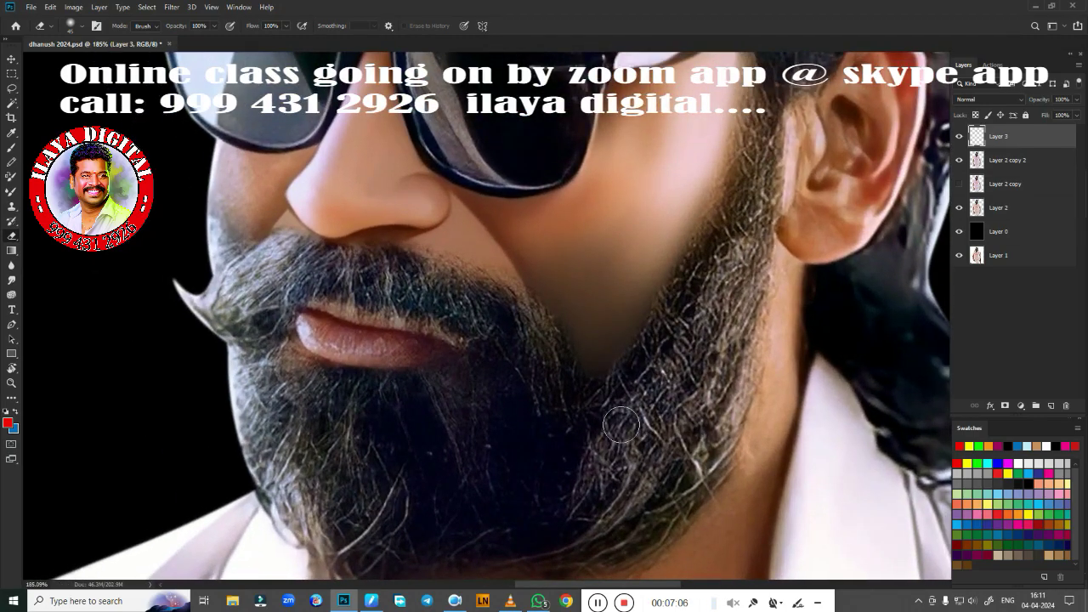
pyautogui.scroll(-2, 621, 425)
pyautogui.scroll(2, 621, 425)
# Step: Lasso the smoothed cheek patch above the beard and feather the selection
pyautogui.press('l')
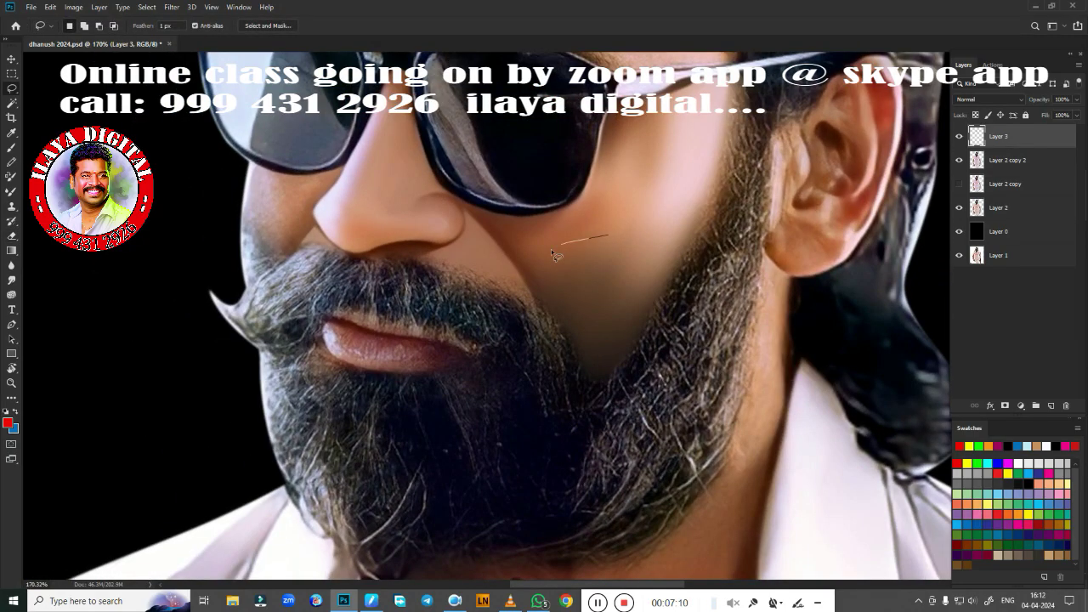
pyautogui.moveTo(552, 253); pyautogui.dragTo(692, 287)
pyautogui.moveTo(642, 235); pyautogui.dragTo(632, 219)
pyautogui.hotkey('shift', 'F6')
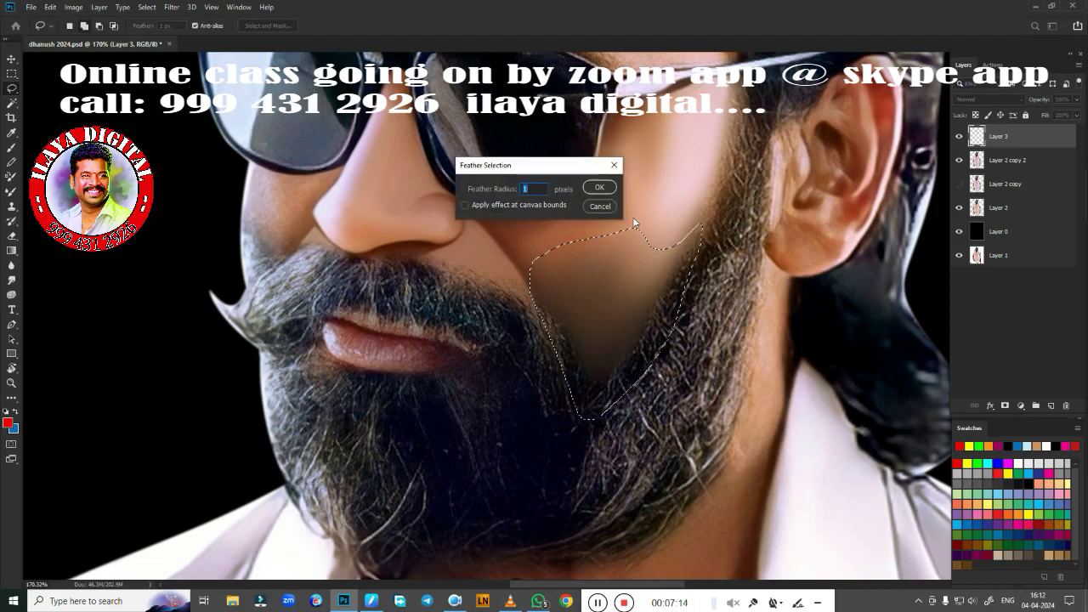
pyautogui.press('Return')
# Step: Raise the cheek patch brightness to 80 and shift its Color Balance toward yellow (-11)
pyautogui.hotkey('alt', 'i')
pyautogui.press('j')
pyautogui.press('b')
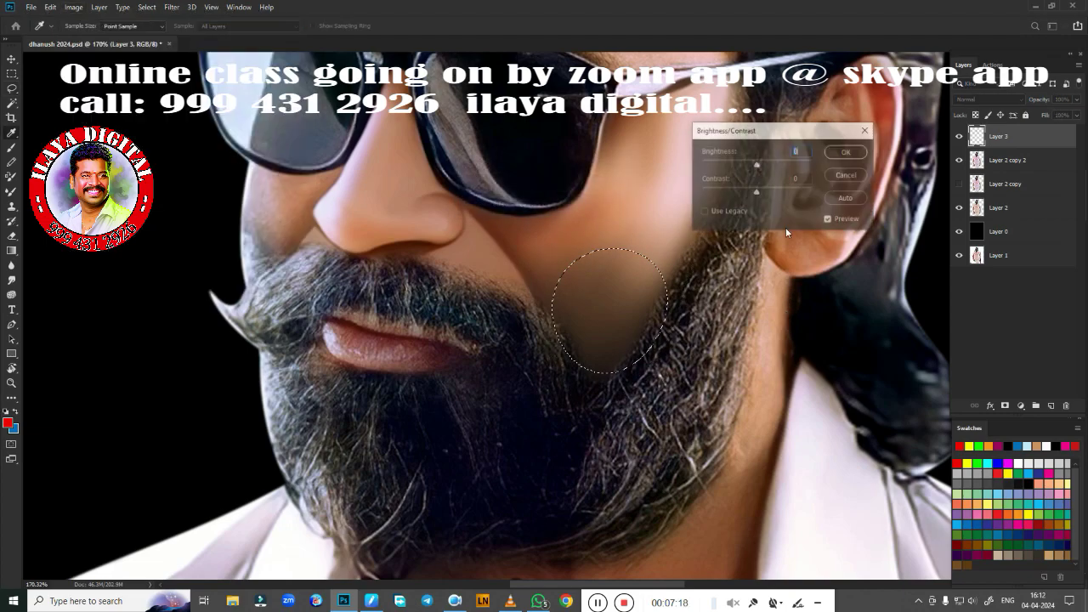
pyautogui.moveTo(755, 162); pyautogui.dragTo(787, 163)
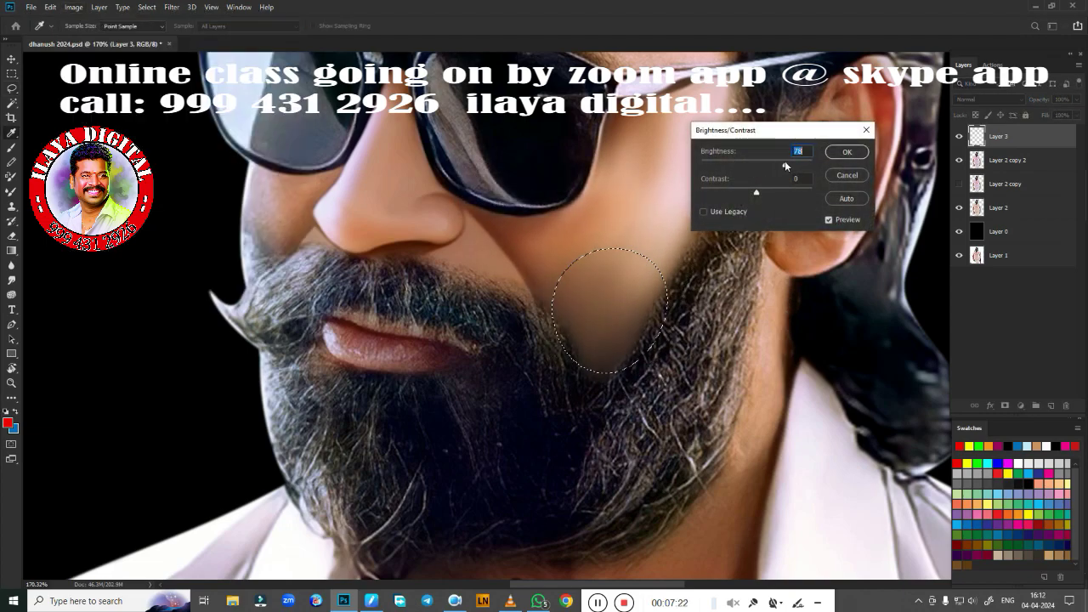
pyautogui.click(841, 152)
pyautogui.hotkey('ctrl', 'b')
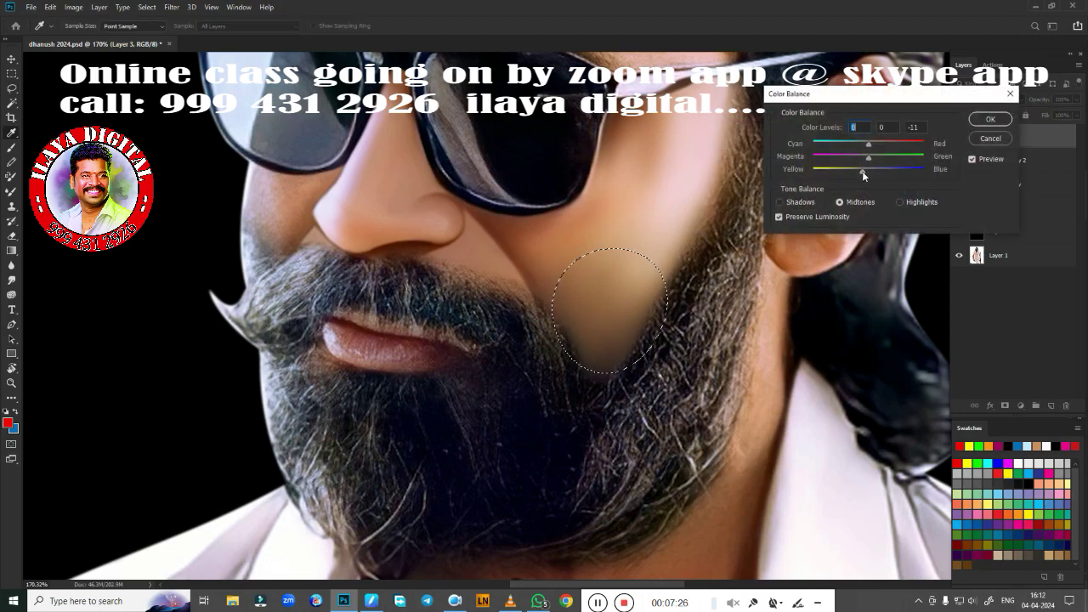
pyautogui.click(861, 171)
pyautogui.click(976, 120)
# Step: Deselect, fit the whole portrait on screen and save the document
pyautogui.hotkey('ctrl', 'd')
pyautogui.hotkey('ctrl', '0')
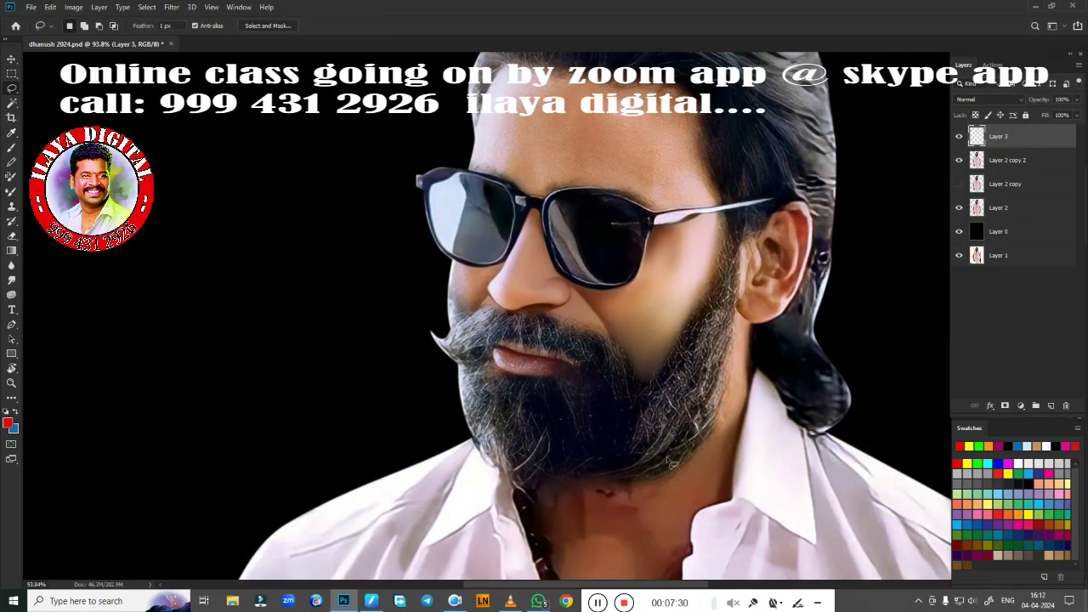
pyautogui.hotkey('ctrl', 's')
pyautogui.scroll(2, 654, 400)
# Step: Erase the cheek patch's jawline edge to reveal beard texture
pyautogui.press('e')
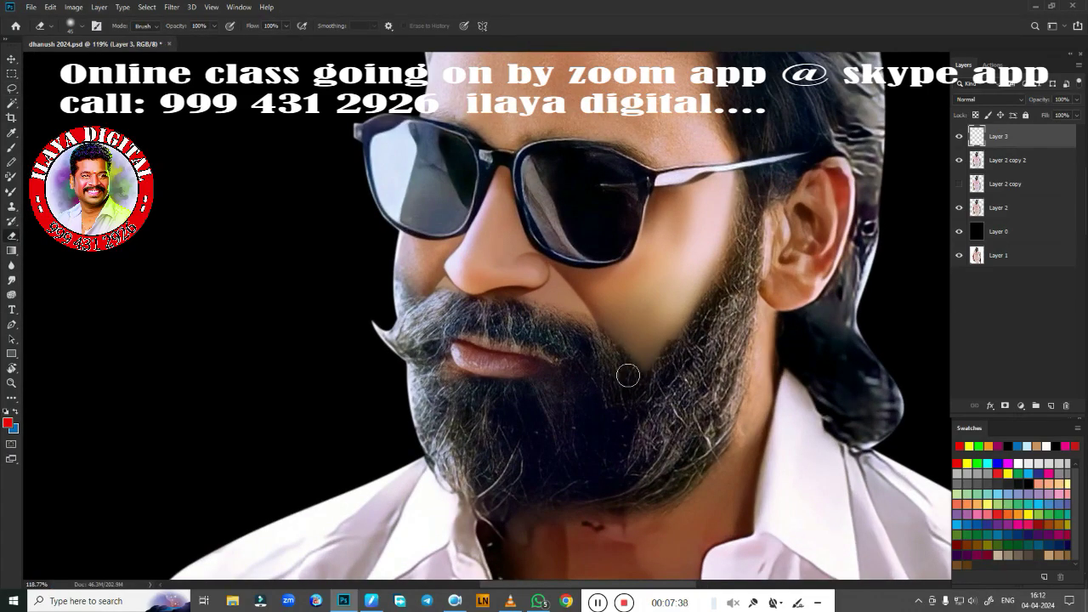
pyautogui.moveTo(628, 375); pyautogui.dragTo(725, 291)
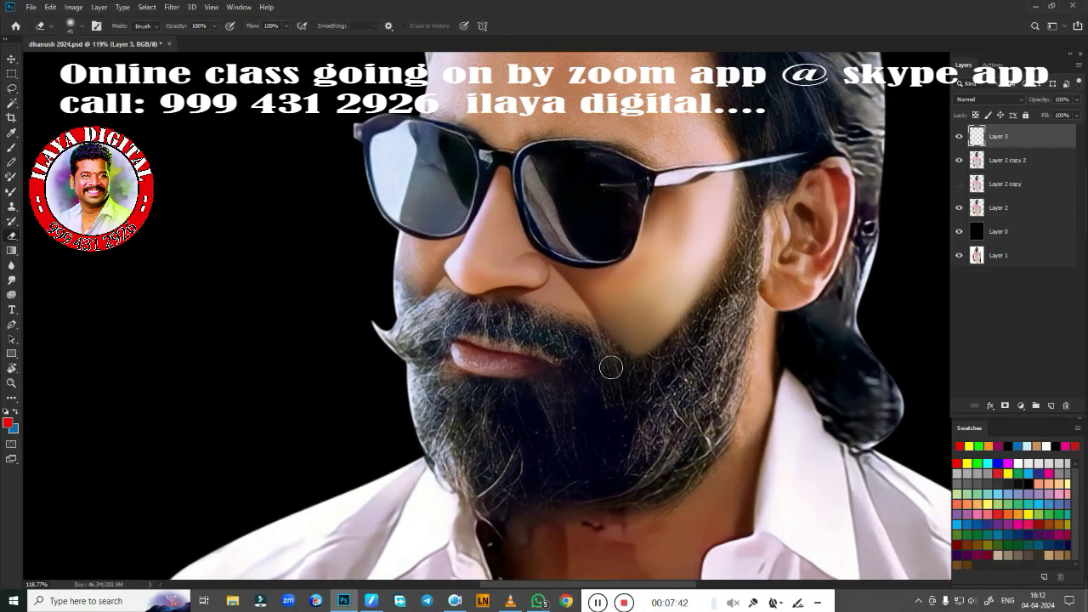
pyautogui.scroll(-3, 669, 371)
pyautogui.scroll(4, 578, 374)
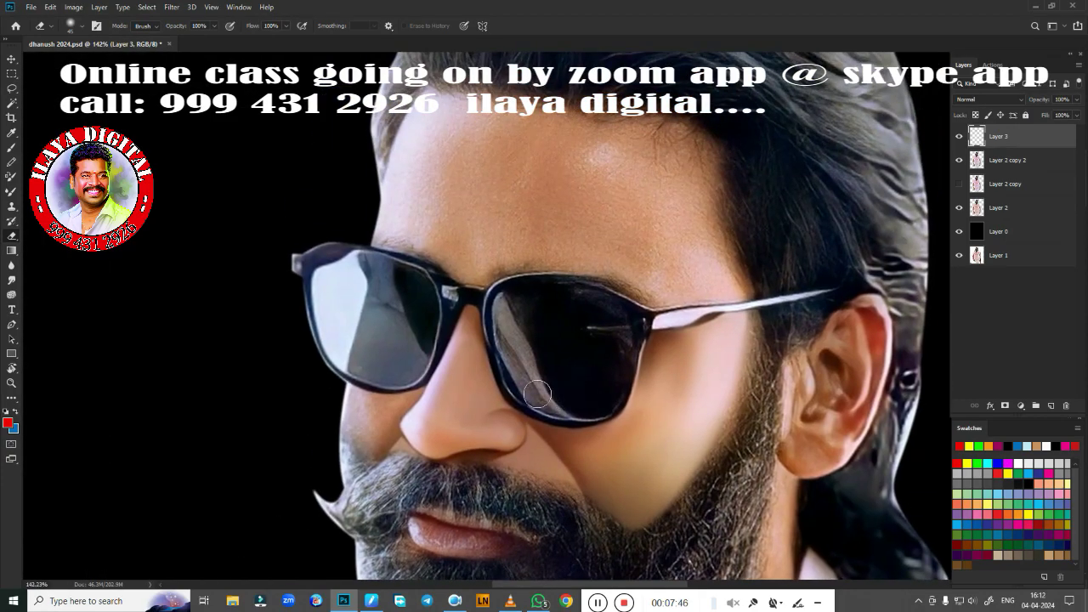
pyautogui.scroll(2, 557, 402)
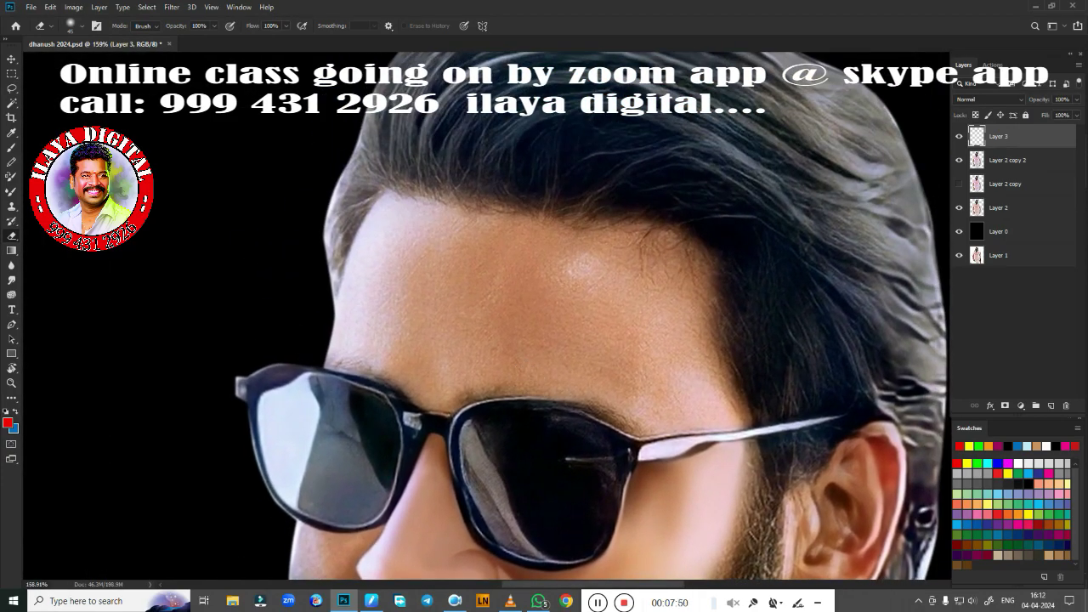
pyautogui.press('p')
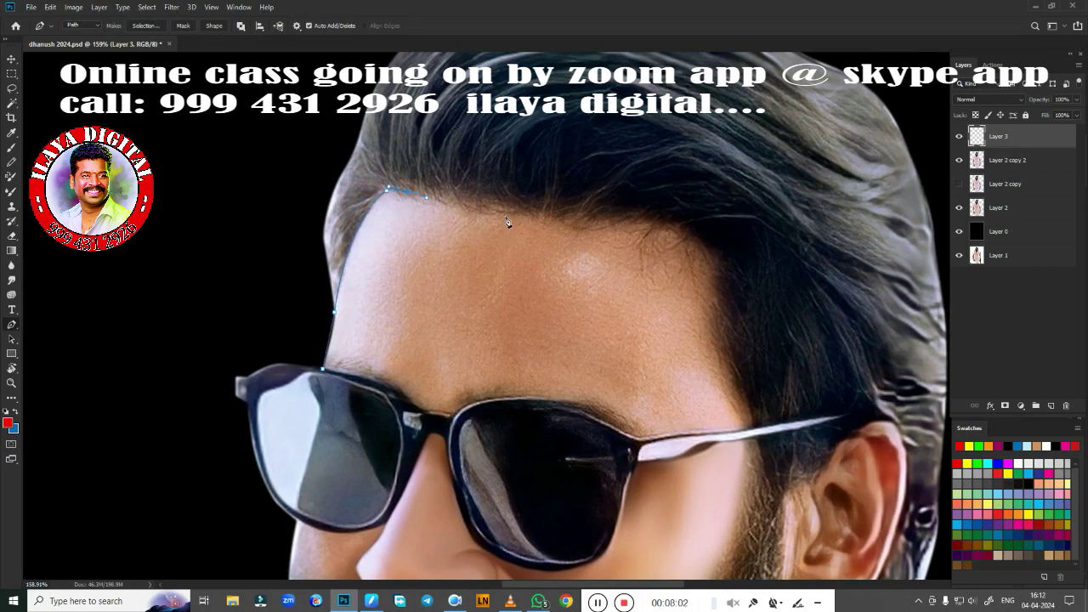
# Step: Close the forehead path along the glasses and make it a feathered selection
pyautogui.moveTo(728, 269); pyautogui.dragTo(728, 328)
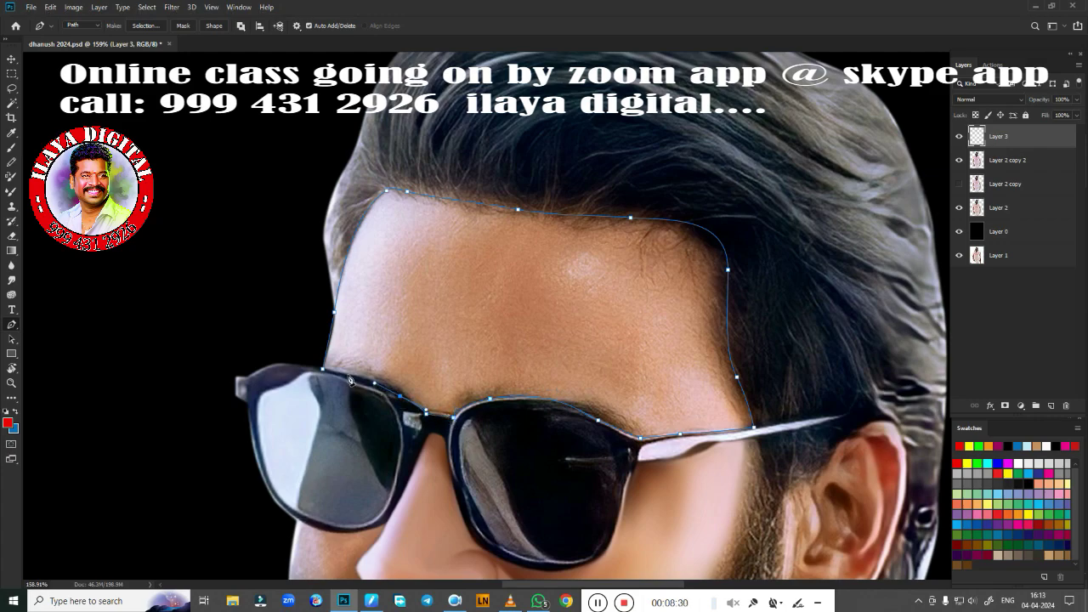
pyautogui.rightClick(357, 444)
pyautogui.click(363, 402)
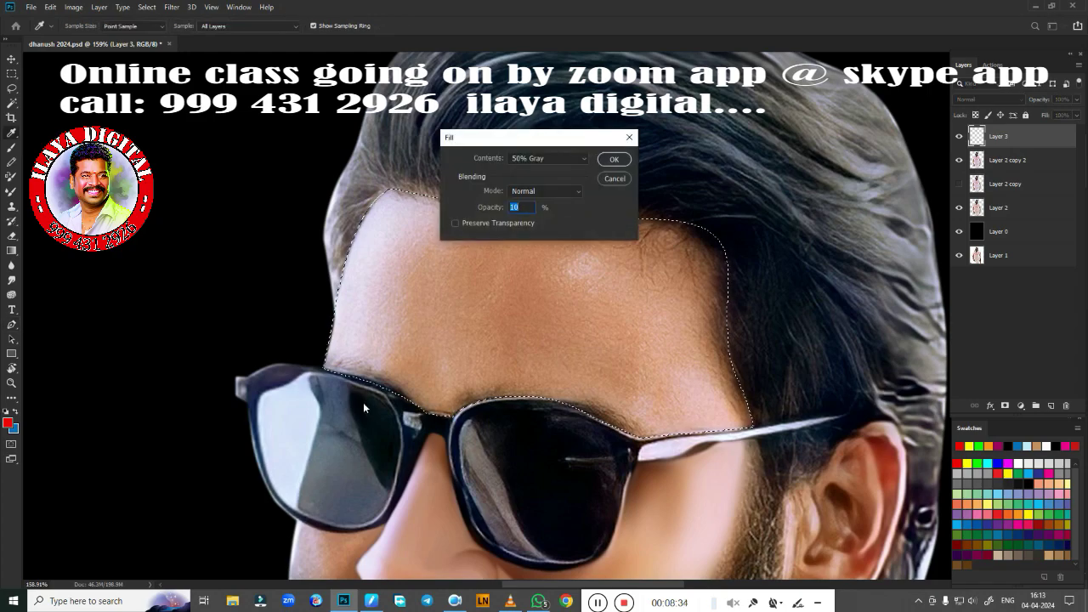
pyautogui.click(613, 176)
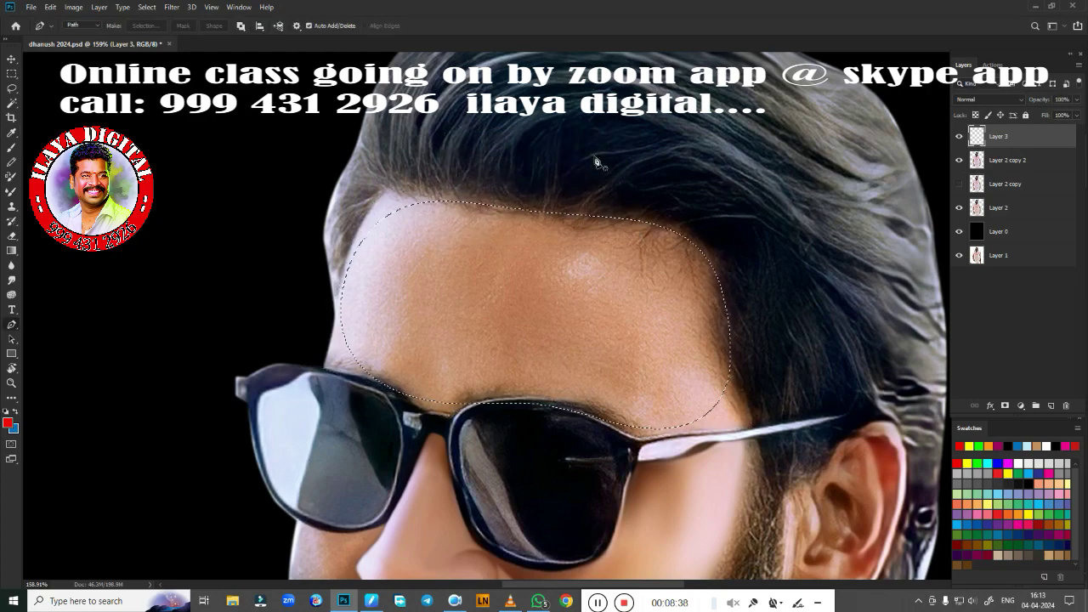
pyautogui.hotkey('shift', 'F6')
pyautogui.press('Return')
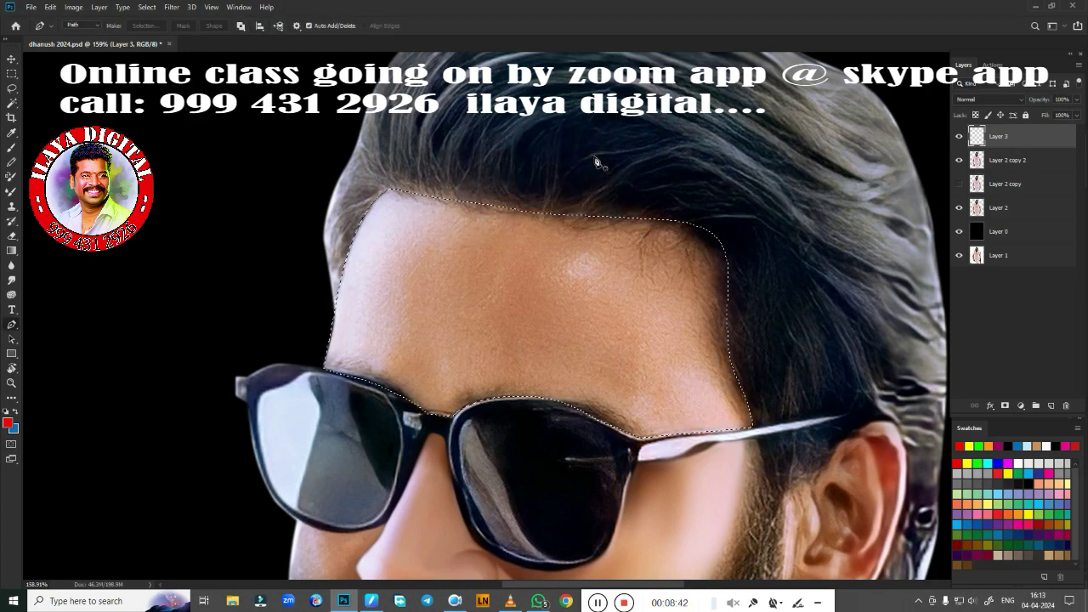
pyautogui.scroll(3, 547, 327)
pyautogui.click(12, 264)
# Step: Smudge the skin above the glasses rim and bridge and near the right hairline and temple
pyautogui.moveTo(266, 106)
pyautogui.mouseDown()
pyautogui.moveTo(302, 165)
pyautogui.moveTo(344, 143)
pyautogui.mouseUp()
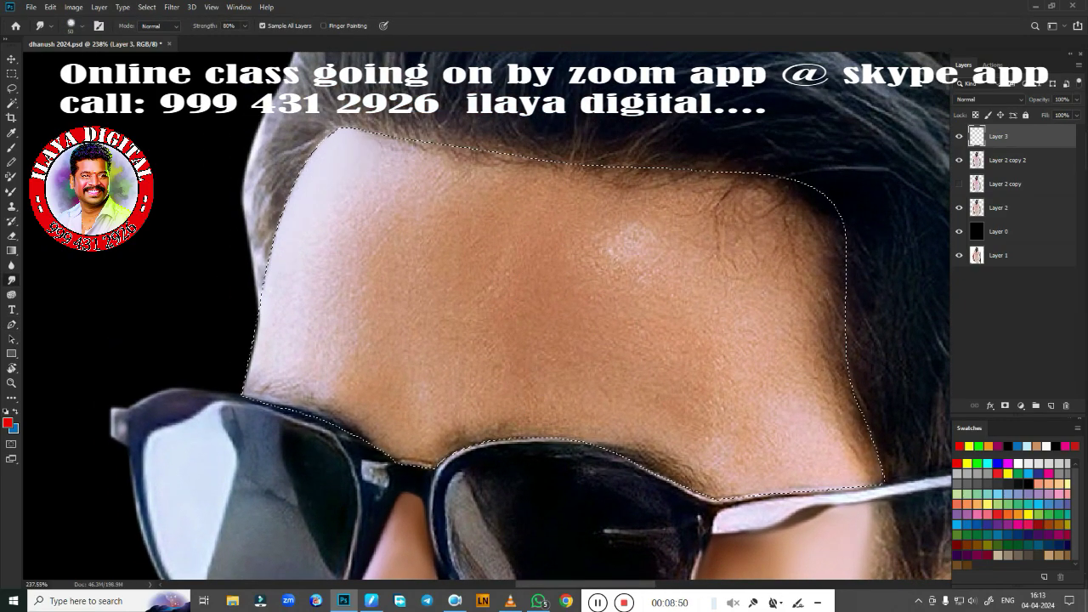
pyautogui.moveTo(255, 395); pyautogui.dragTo(292, 396)
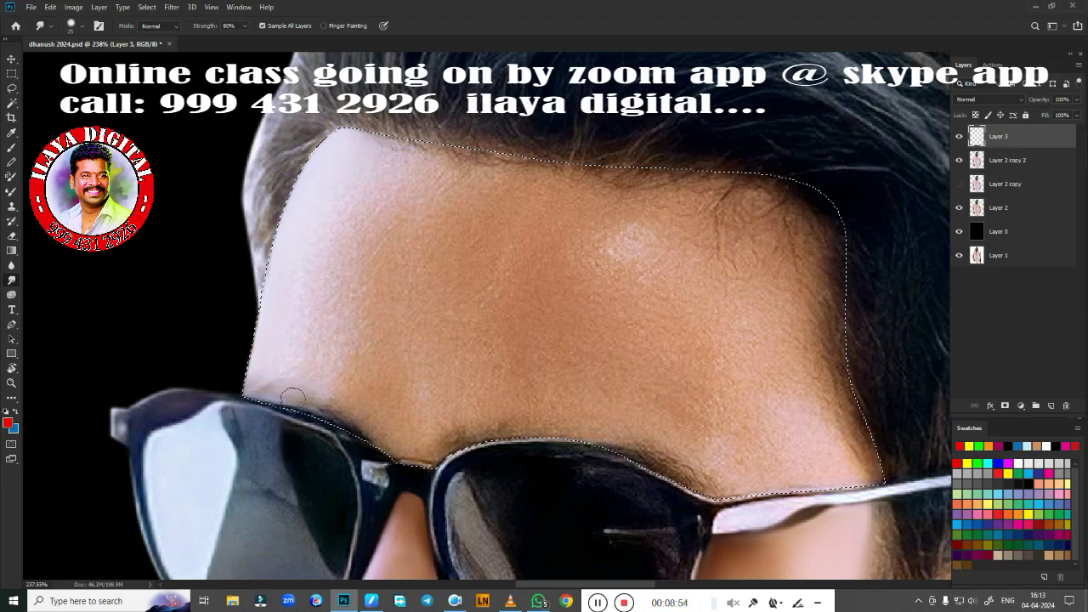
pyautogui.moveTo(345, 418); pyautogui.dragTo(291, 406)
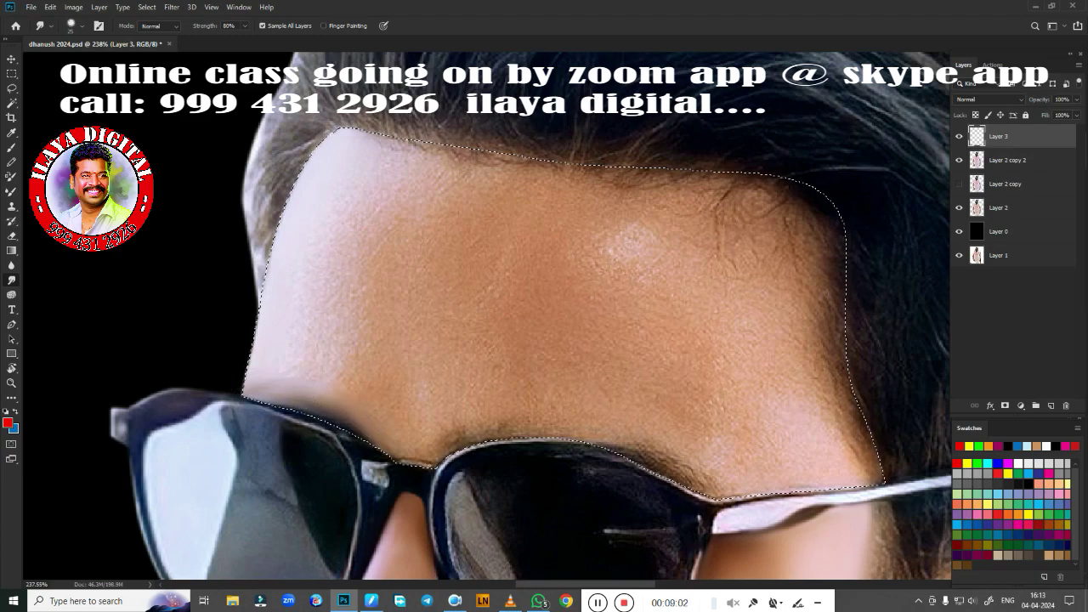
pyautogui.moveTo(391, 452); pyautogui.dragTo(429, 463)
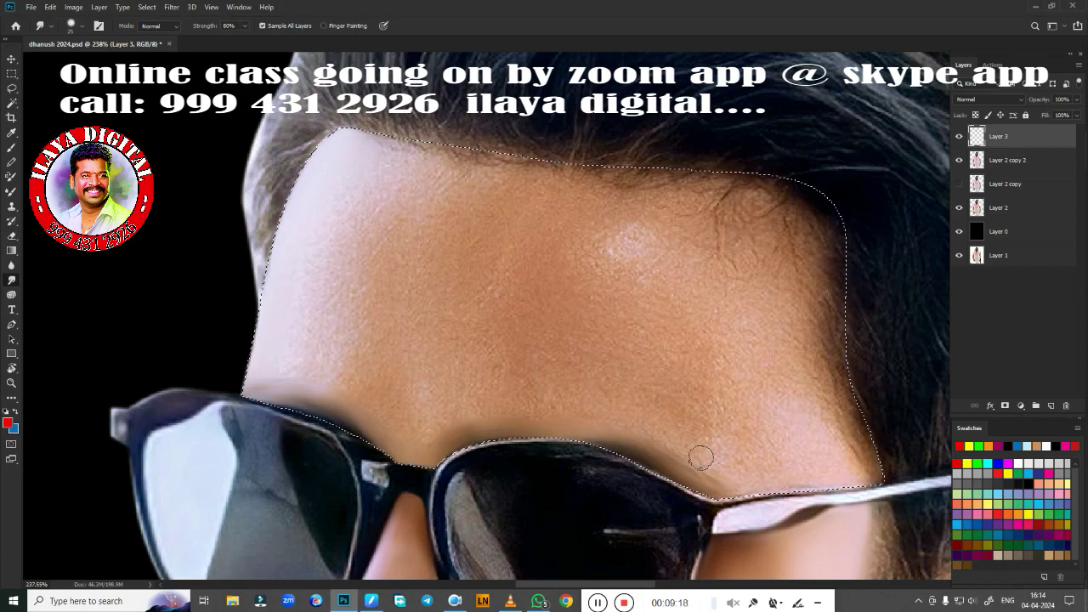
pyautogui.scroll(-3, 704, 405)
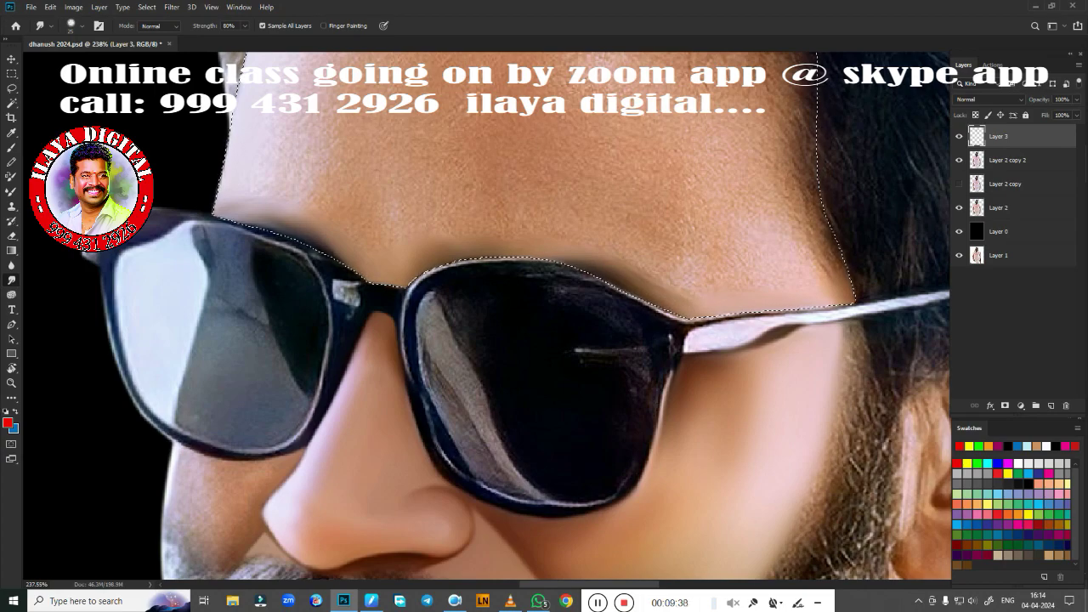
pyautogui.moveTo(480, 293); pyautogui.dragTo(531, 427)
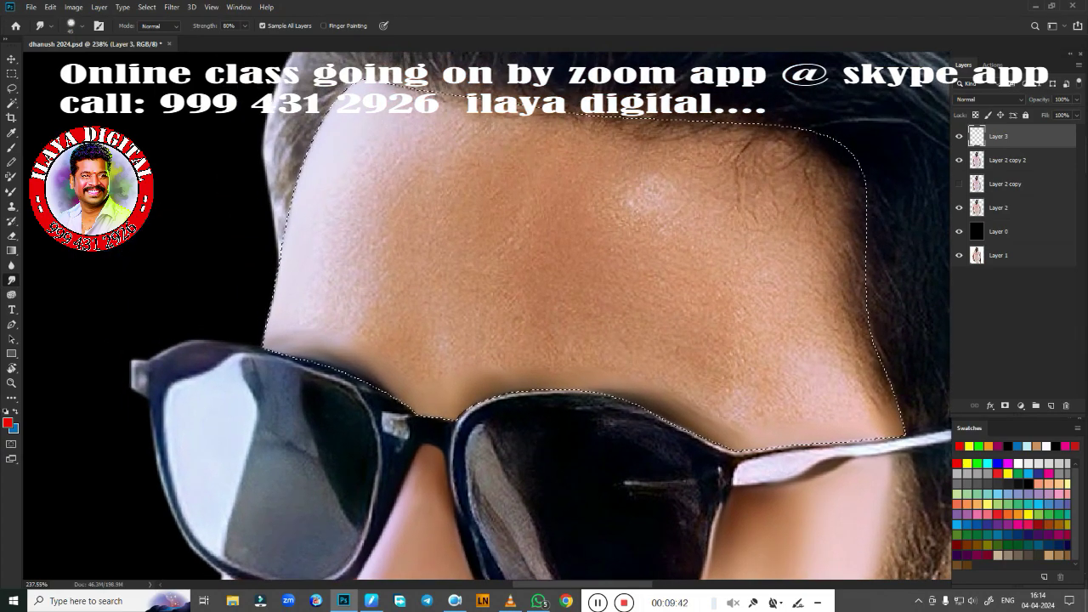
pyautogui.moveTo(808, 253)
pyautogui.mouseDown()
pyautogui.moveTo(850, 195)
pyautogui.moveTo(777, 146)
pyautogui.moveTo(837, 189)
pyautogui.mouseUp()
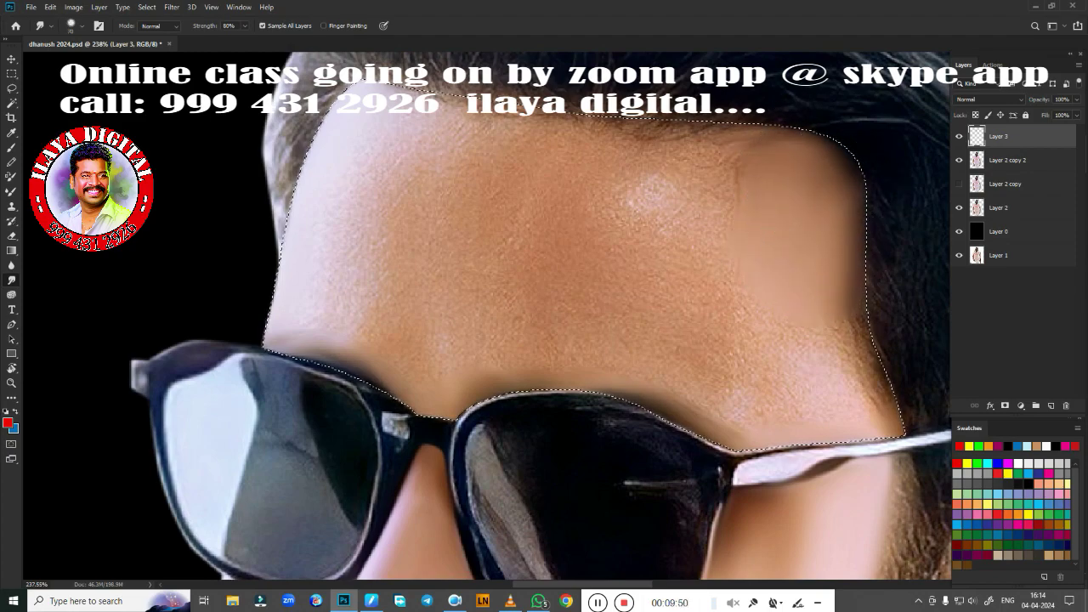
pyautogui.moveTo(807, 145); pyautogui.dragTo(760, 140)
pyautogui.moveTo(757, 178)
pyautogui.mouseDown()
pyautogui.moveTo(748, 230)
pyautogui.moveTo(826, 195)
pyautogui.mouseUp()
pyautogui.moveTo(837, 338)
pyautogui.mouseDown()
pyautogui.moveTo(777, 297)
pyautogui.moveTo(760, 365)
pyautogui.moveTo(840, 335)
pyautogui.moveTo(862, 376)
pyautogui.moveTo(838, 303)
pyautogui.mouseUp()
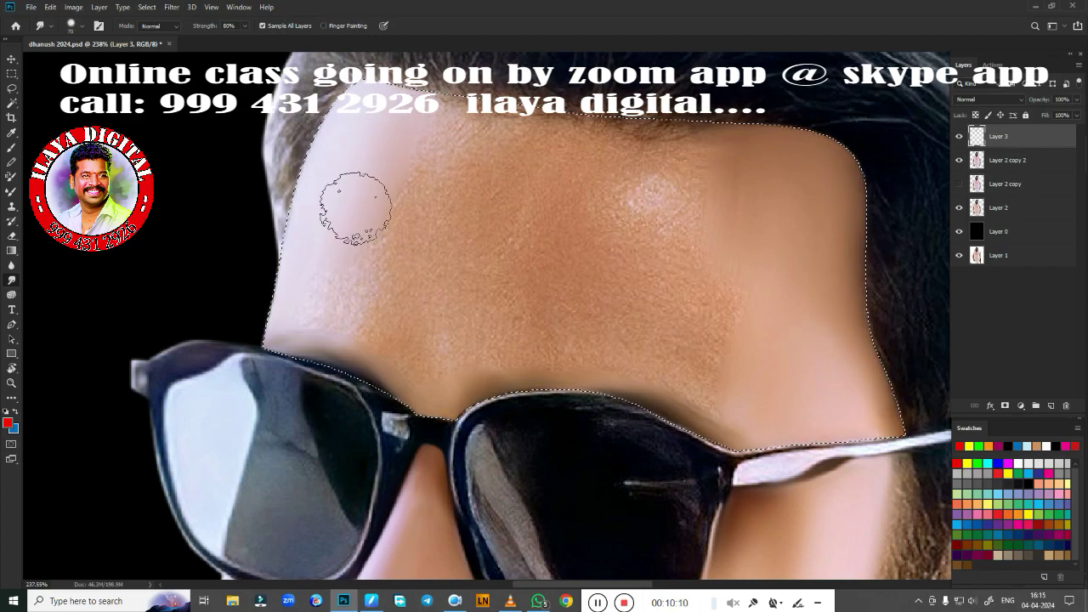
# Step: Even out the left forehead, centre patches and skin above the nose bridge
pyautogui.moveTo(352, 207); pyautogui.dragTo(252, 310)
pyautogui.moveTo(401, 323)
pyautogui.mouseDown()
pyautogui.moveTo(396, 250)
pyautogui.moveTo(437, 151)
pyautogui.moveTo(510, 123)
pyautogui.moveTo(595, 149)
pyautogui.moveTo(695, 146)
pyautogui.mouseUp()
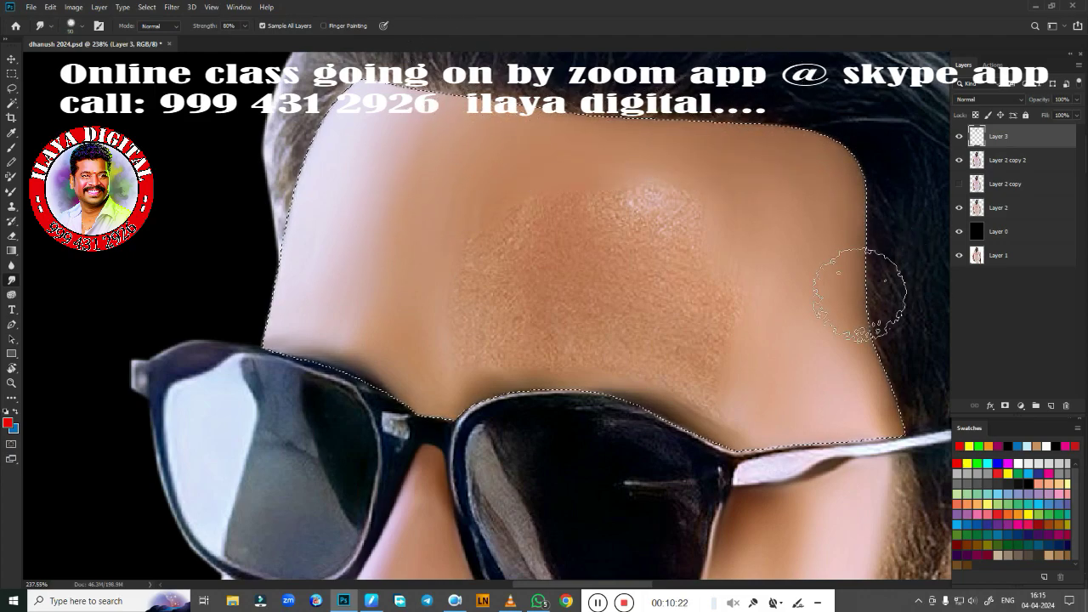
pyautogui.moveTo(638, 195); pyautogui.dragTo(641, 199)
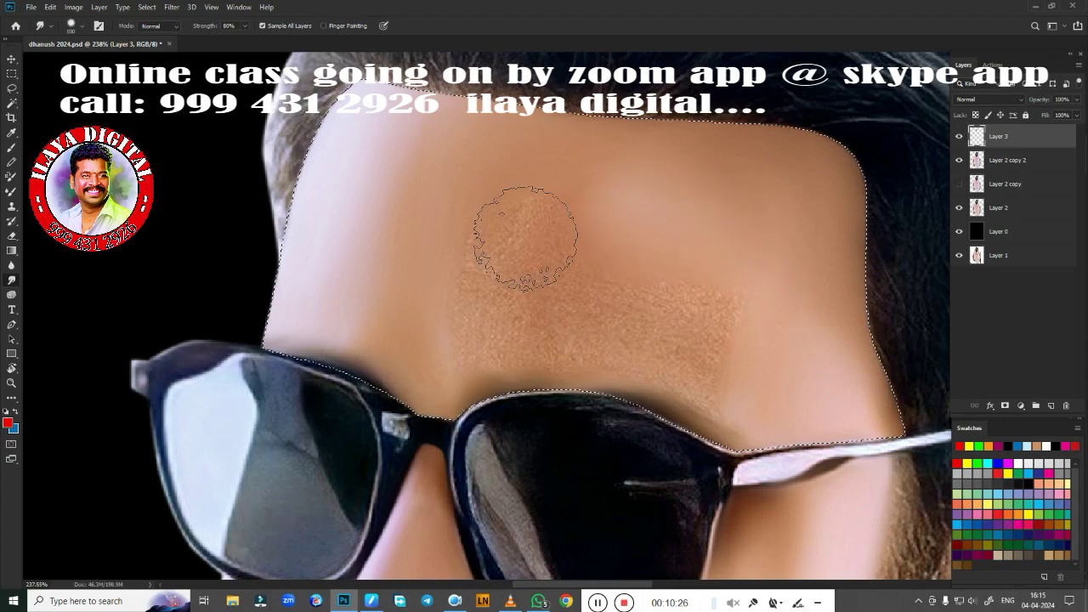
pyautogui.moveTo(524, 237)
pyautogui.mouseDown()
pyautogui.moveTo(553, 207)
pyautogui.moveTo(539, 213)
pyautogui.moveTo(705, 329)
pyautogui.moveTo(671, 364)
pyautogui.mouseUp()
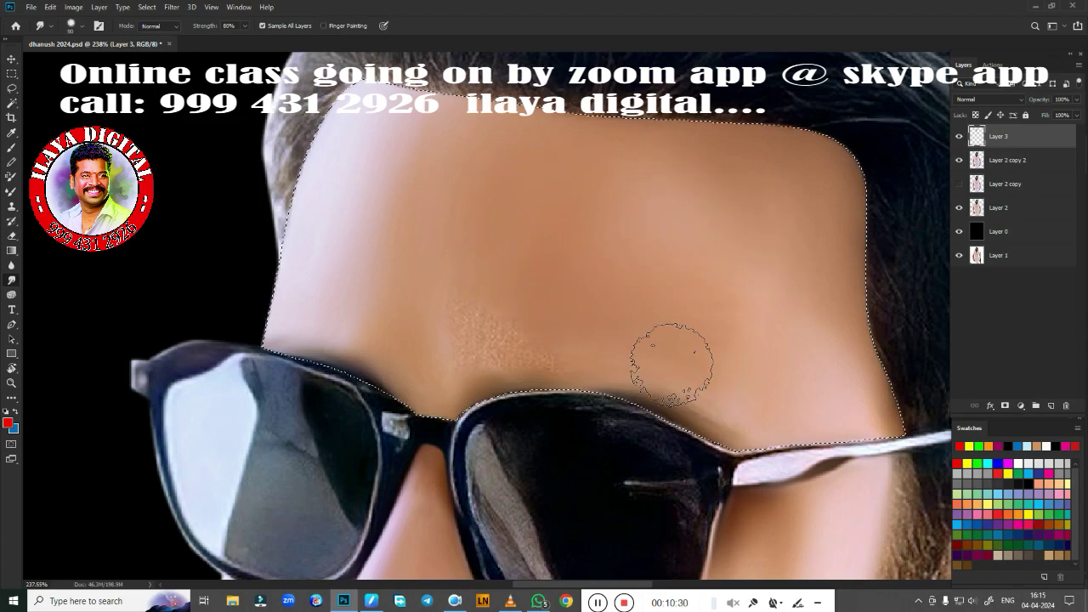
pyautogui.moveTo(465, 336); pyautogui.dragTo(576, 341)
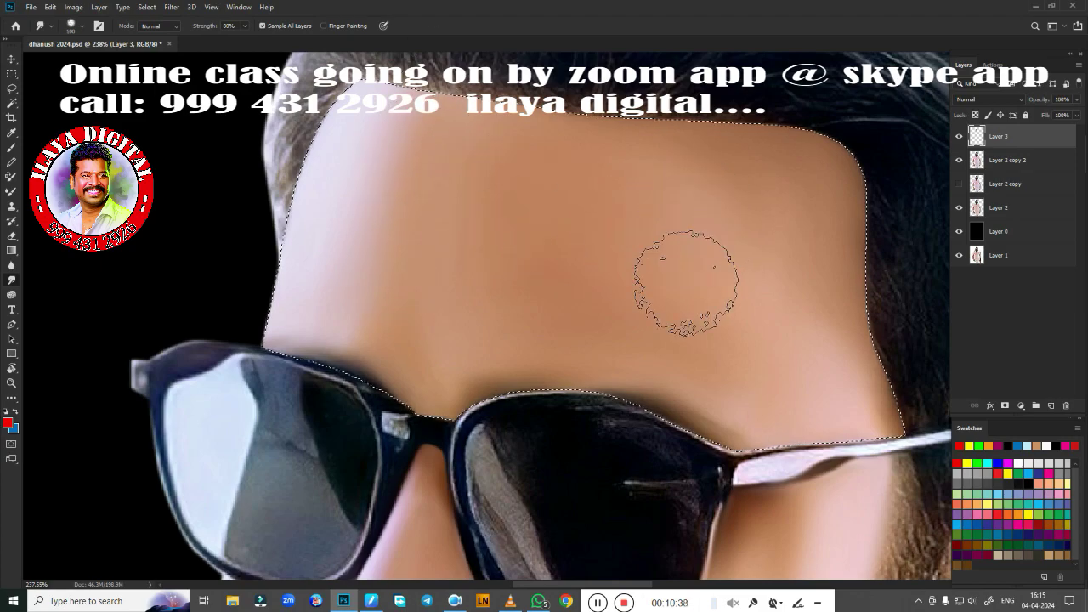
pyautogui.moveTo(801, 230); pyautogui.dragTo(697, 124)
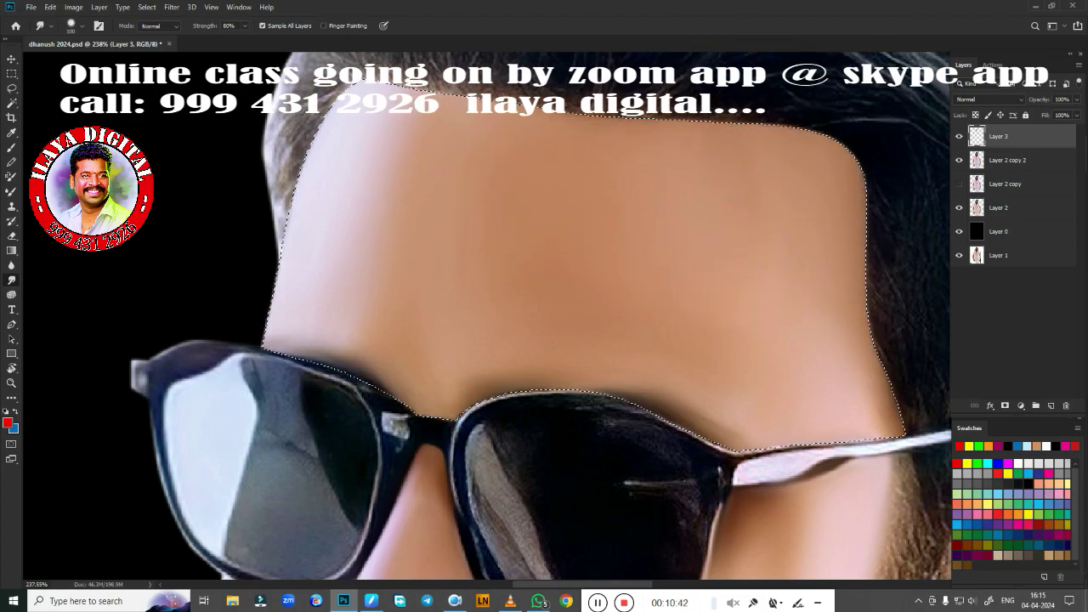
# Step: Pick a new Smudge brush preset and blend darker shading into the skin above the glasses frame
pyautogui.scroll(-3, 652, 443)
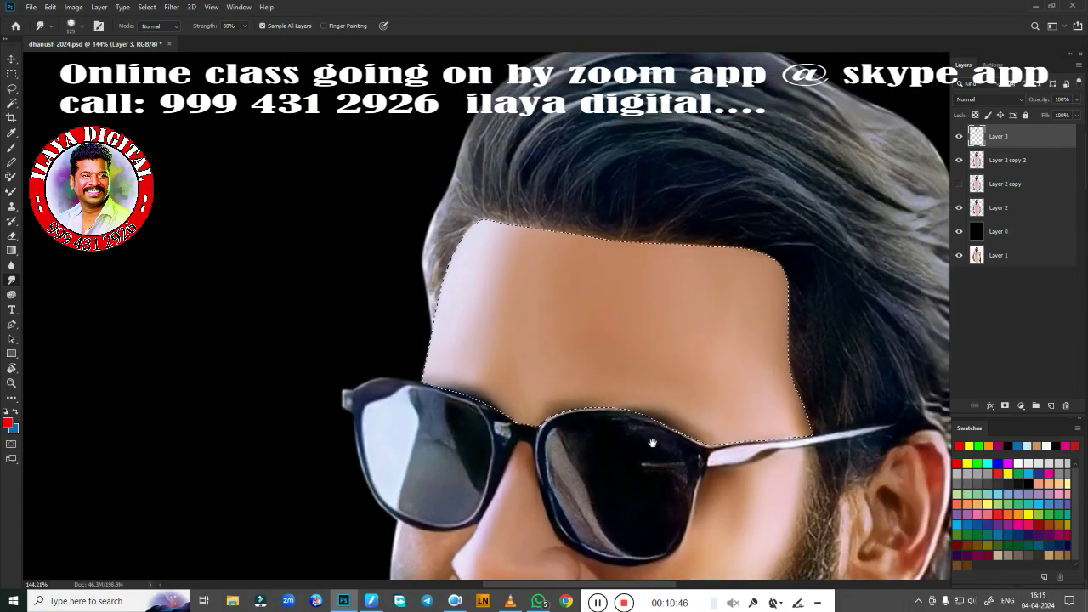
pyautogui.moveTo(653, 443); pyautogui.dragTo(603, 232)
pyautogui.rightClick(549, 241)
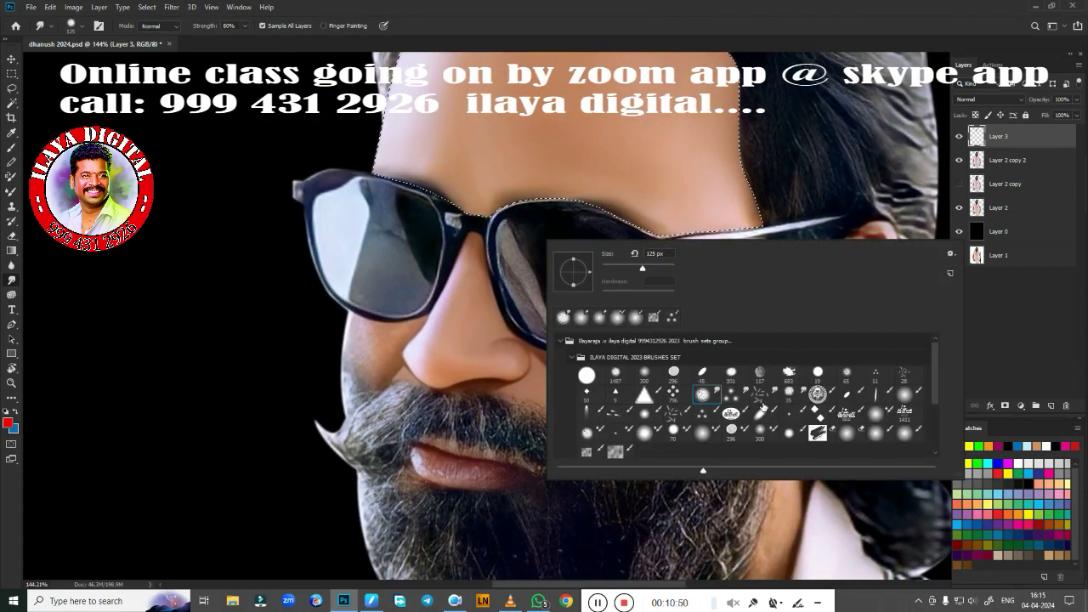
pyautogui.click(760, 395)
pyautogui.press('Return')
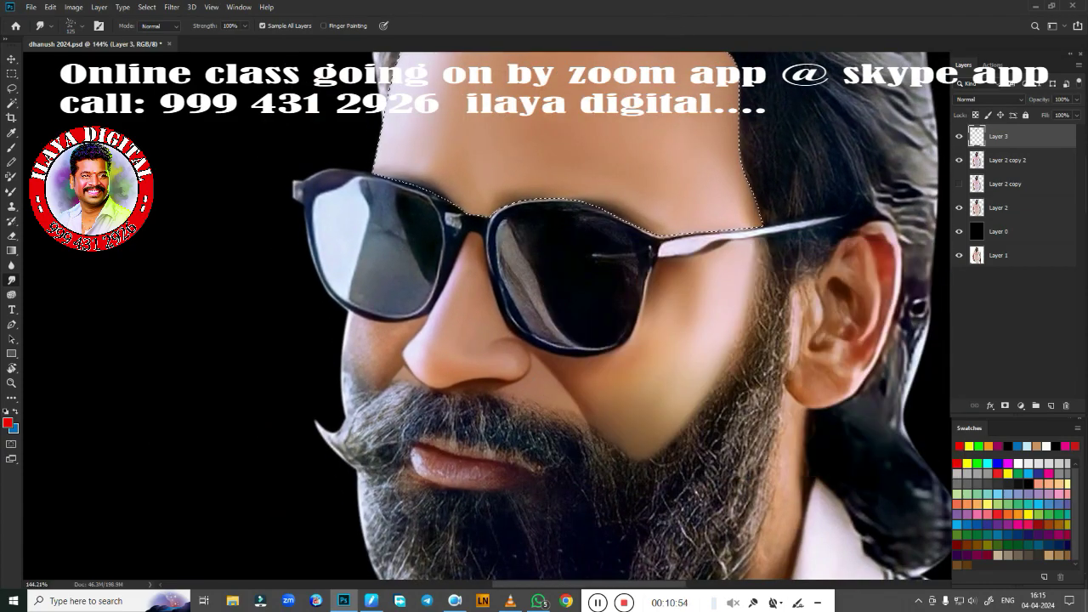
pyautogui.scroll(5, 556, 144)
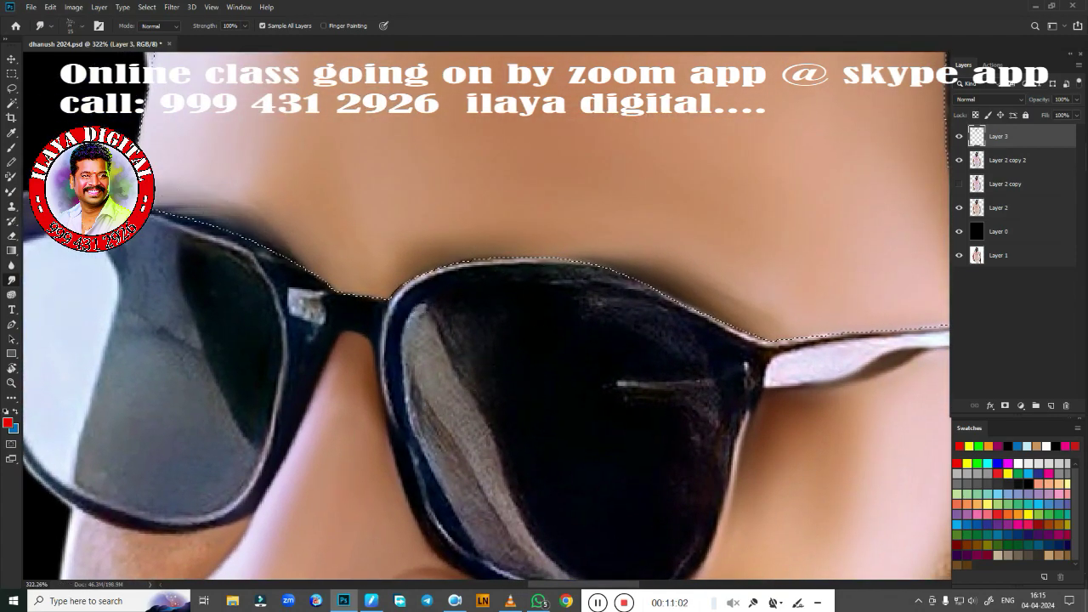
pyautogui.moveTo(300, 251); pyautogui.dragTo(215, 205)
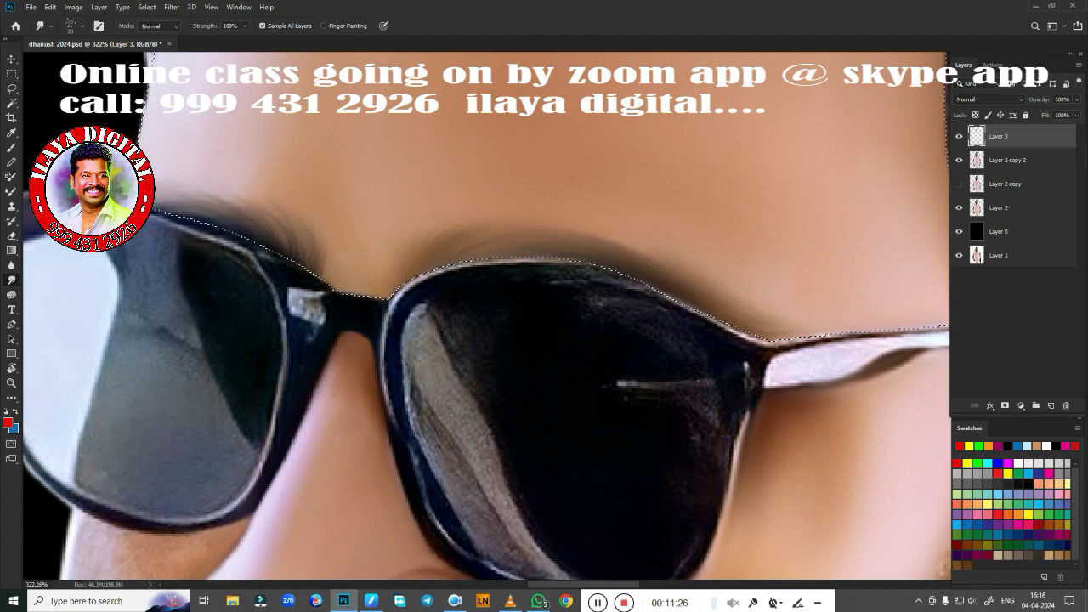
pyautogui.rightClick(527, 371)
pyautogui.press('8')
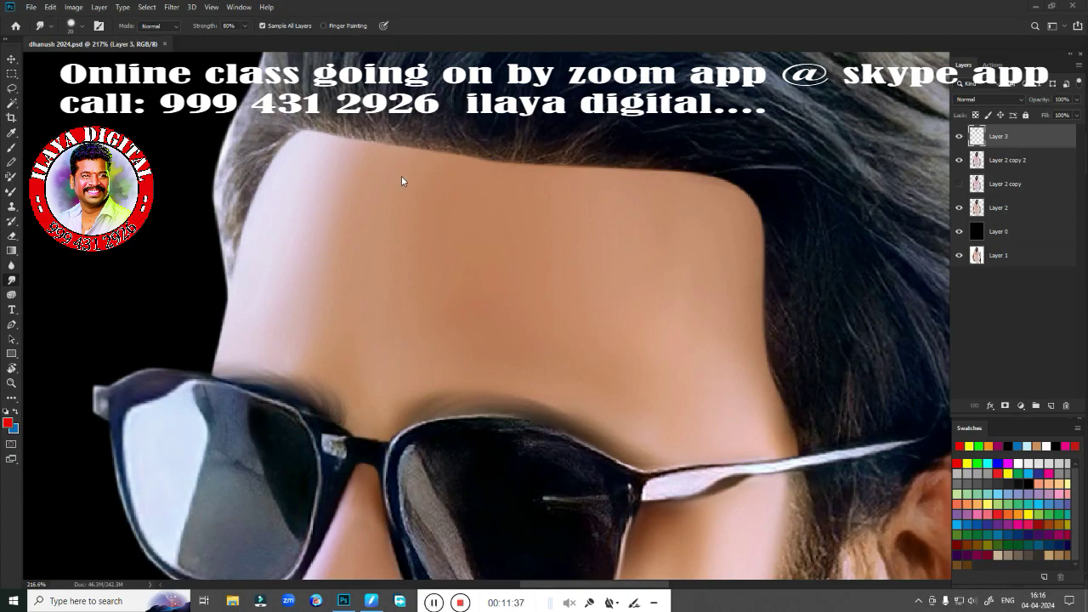
pyautogui.moveTo(402, 180); pyautogui.dragTo(442, 221)
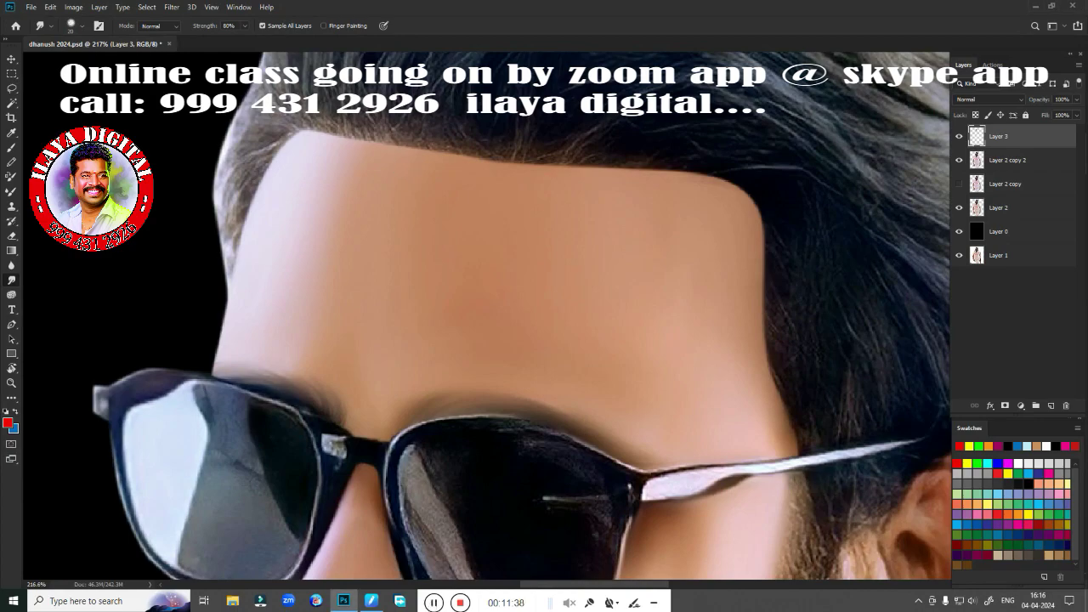
# Step: Erase the painted skin edge along the forehead's hairline so the hair strands show through
pyautogui.press('e')
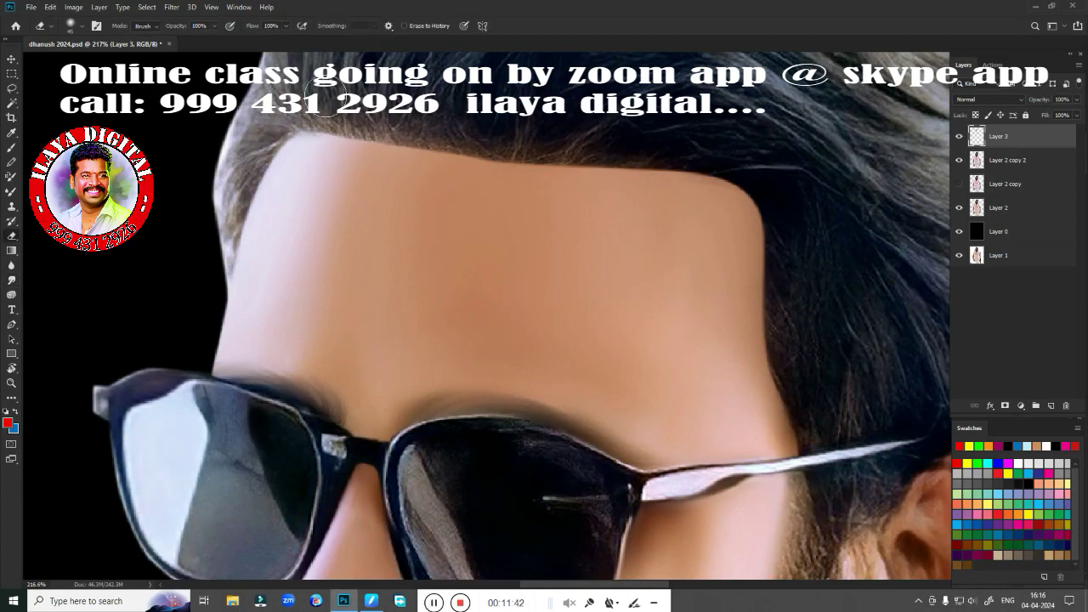
pyautogui.moveTo(384, 127); pyautogui.dragTo(250, 132)
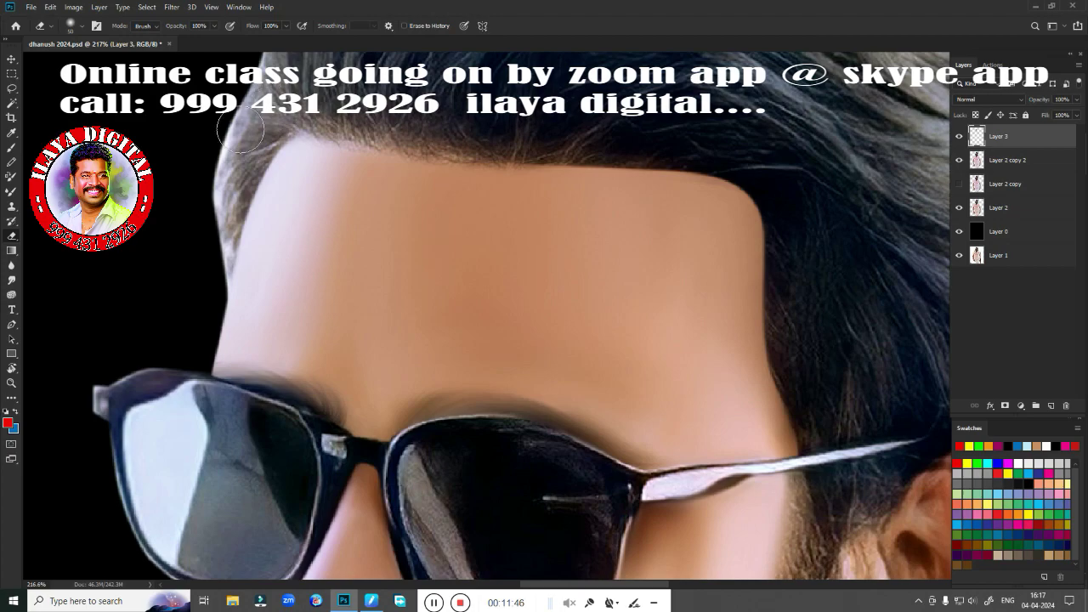
pyautogui.moveTo(535, 137)
pyautogui.mouseDown()
pyautogui.moveTo(743, 161)
pyautogui.moveTo(798, 277)
pyautogui.moveTo(818, 423)
pyautogui.mouseUp()
pyautogui.hotkey('ctrl', '0')
pyautogui.scroll(5, 827, 305)
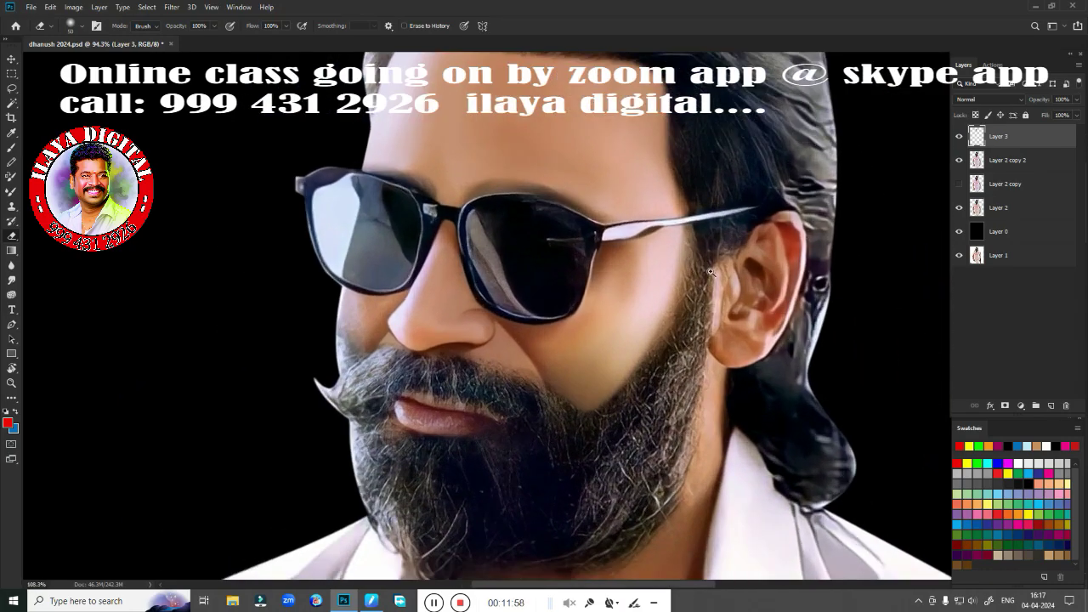
pyautogui.press('p')
pyautogui.scroll(-5, 680, 374)
# Step: Trace a closed Pen path around the right lens and temple arm, then Make Selection
pyautogui.scroll(5, 742, 361)
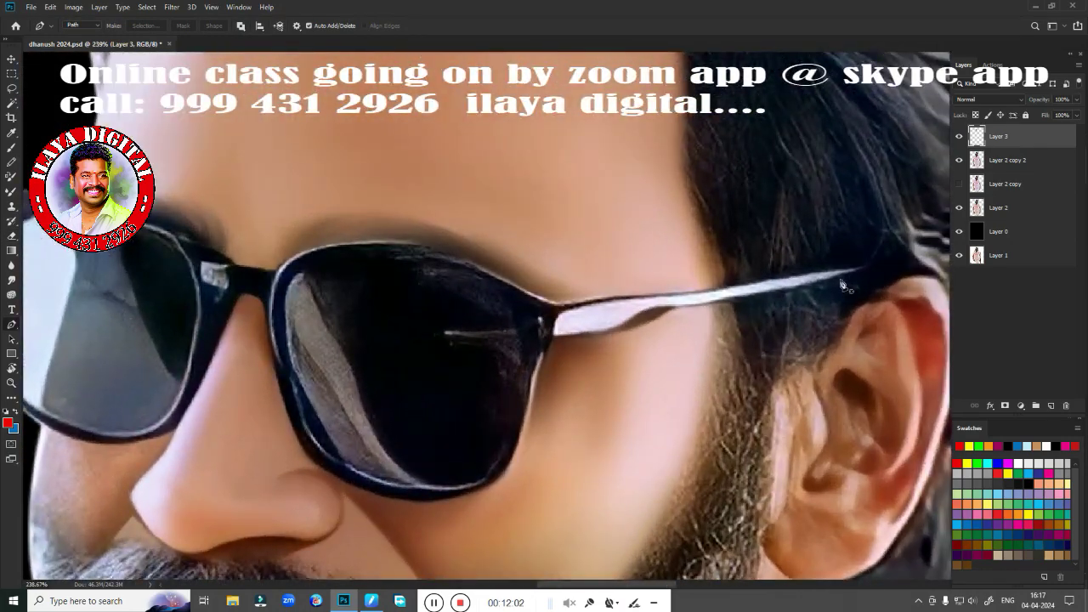
pyautogui.click(873, 264)
pyautogui.moveTo(639, 297); pyautogui.dragTo(589, 297)
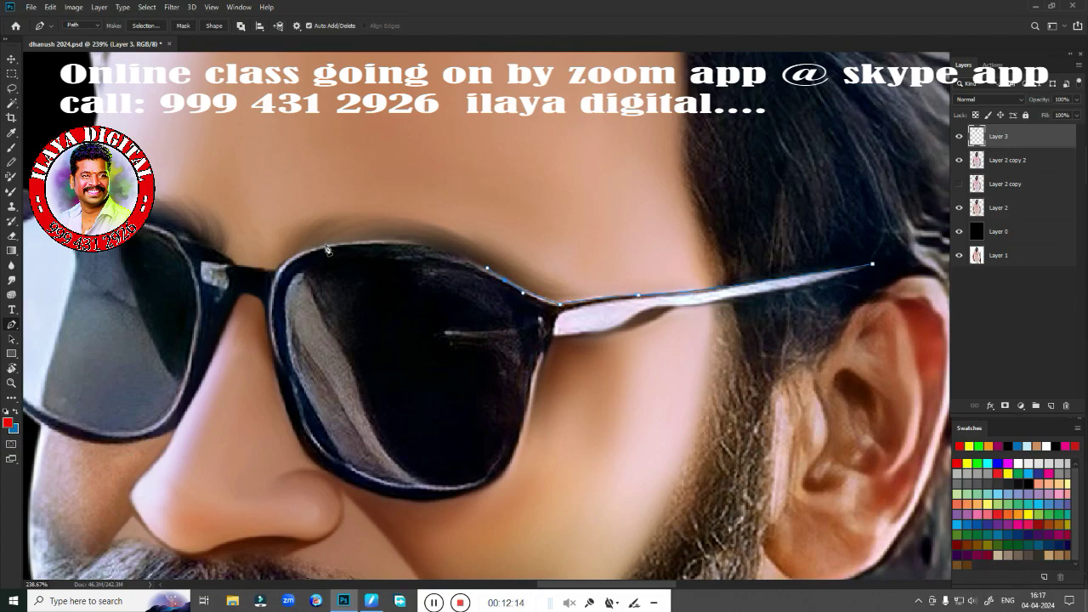
pyautogui.moveTo(327, 249); pyautogui.dragTo(246, 270)
pyautogui.moveTo(280, 365); pyautogui.dragTo(291, 400)
pyautogui.moveTo(340, 470); pyautogui.dragTo(378, 491)
pyautogui.moveTo(493, 477); pyautogui.dragTo(520, 448)
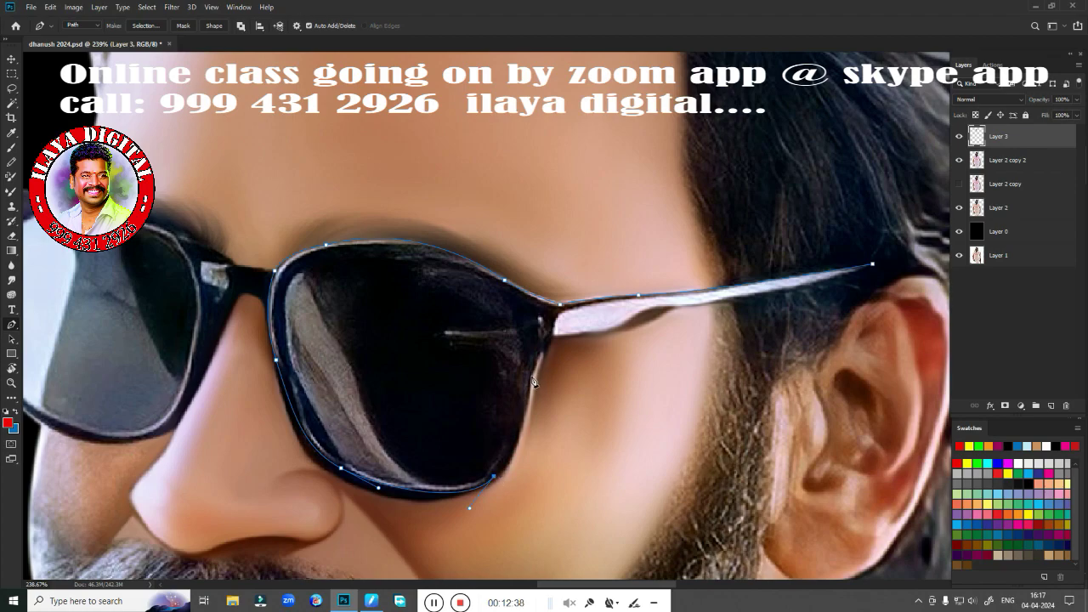
pyautogui.moveTo(532, 377); pyautogui.dragTo(547, 300)
pyautogui.click(548, 335)
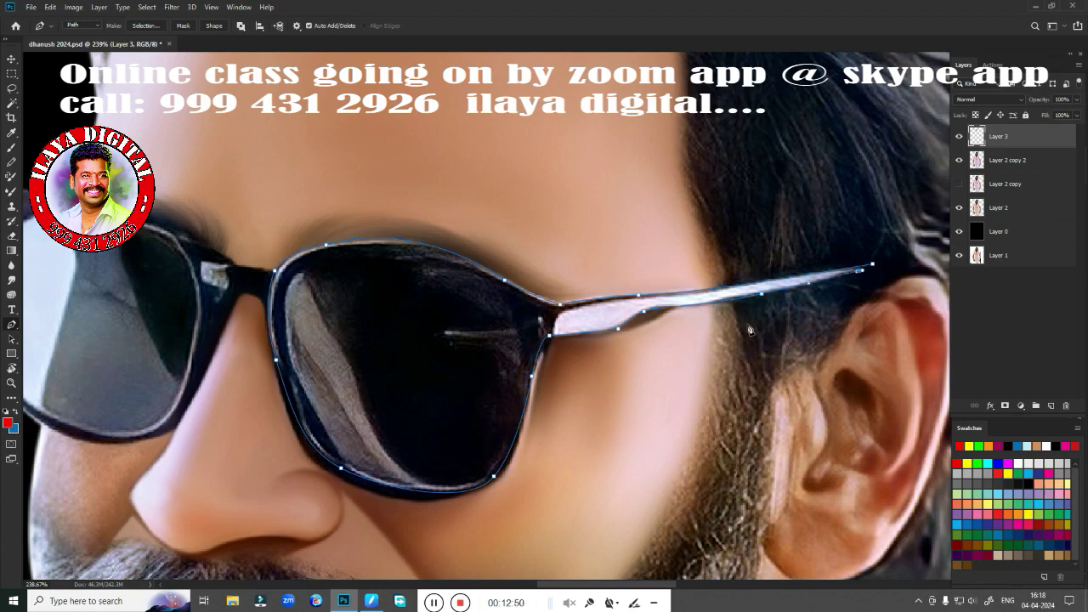
pyautogui.click(146, 25)
# Step: Confirm the selection and smooth the temple arm's upper edge with the wet Mixer Brush
pyautogui.press('Return')
pyautogui.hotkey('shift', 'b')
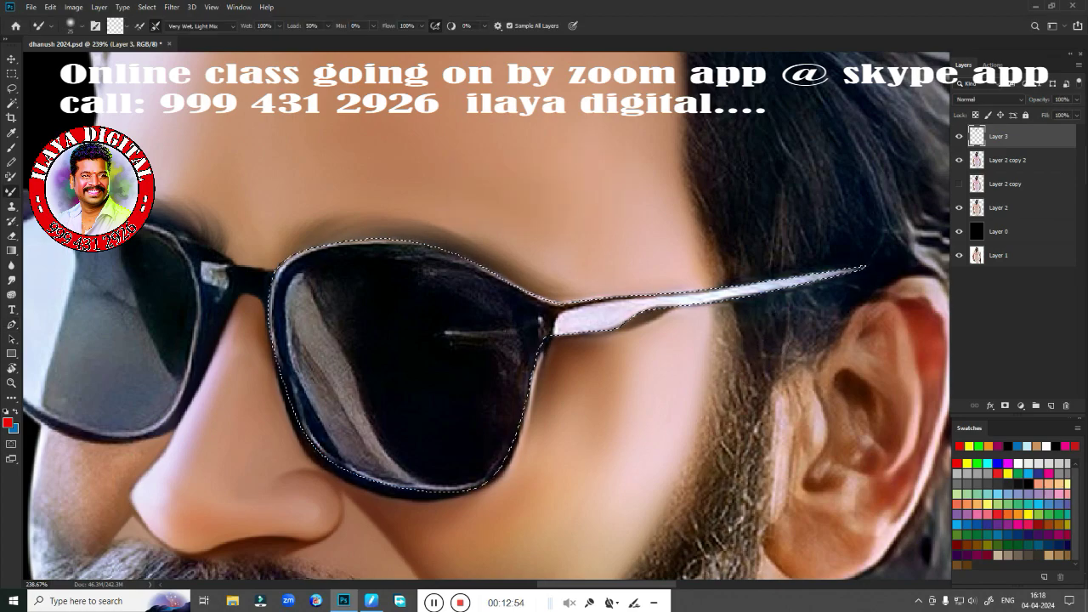
pyautogui.scroll(-3, 544, 297)
pyautogui.scroll(5, 554, 260)
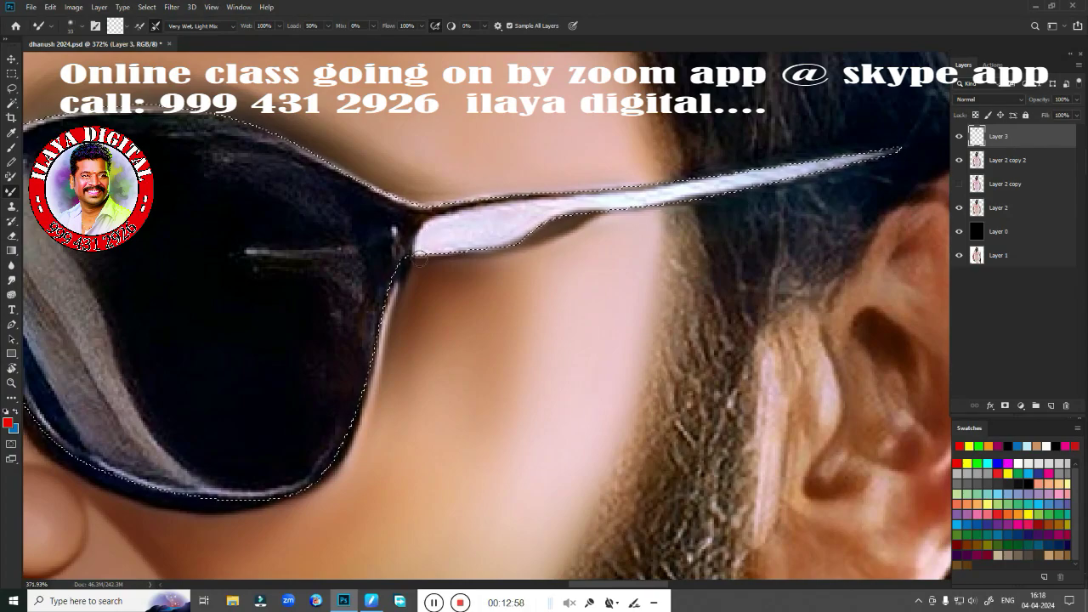
pyautogui.moveTo(419, 258)
pyautogui.mouseDown()
pyautogui.moveTo(590, 194)
pyautogui.moveTo(486, 223)
pyautogui.moveTo(696, 204)
pyautogui.moveTo(899, 151)
pyautogui.mouseUp()
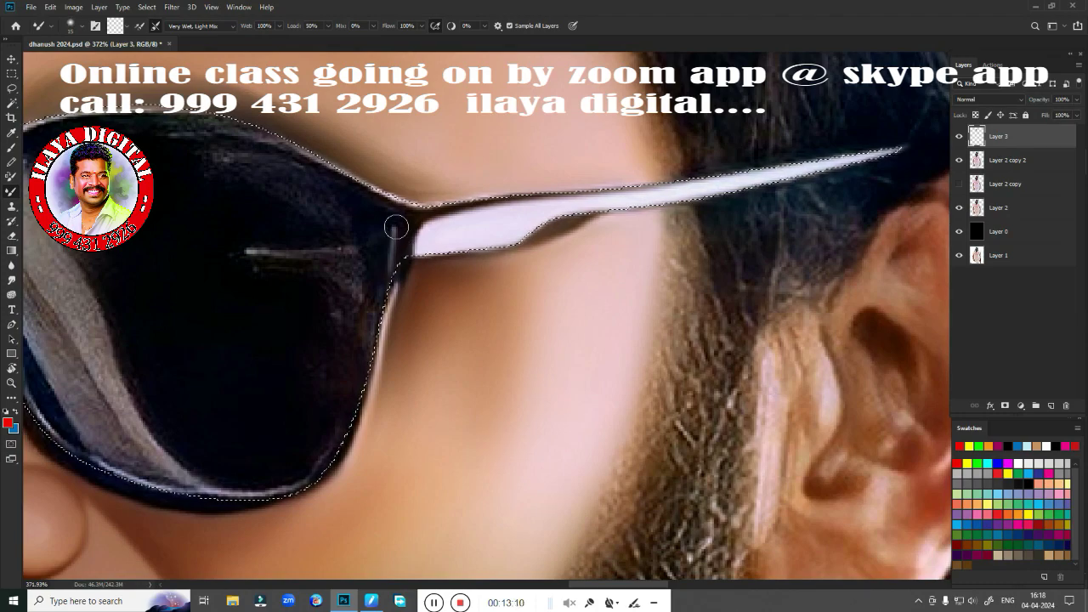
pyautogui.moveTo(383, 255); pyautogui.dragTo(899, 151)
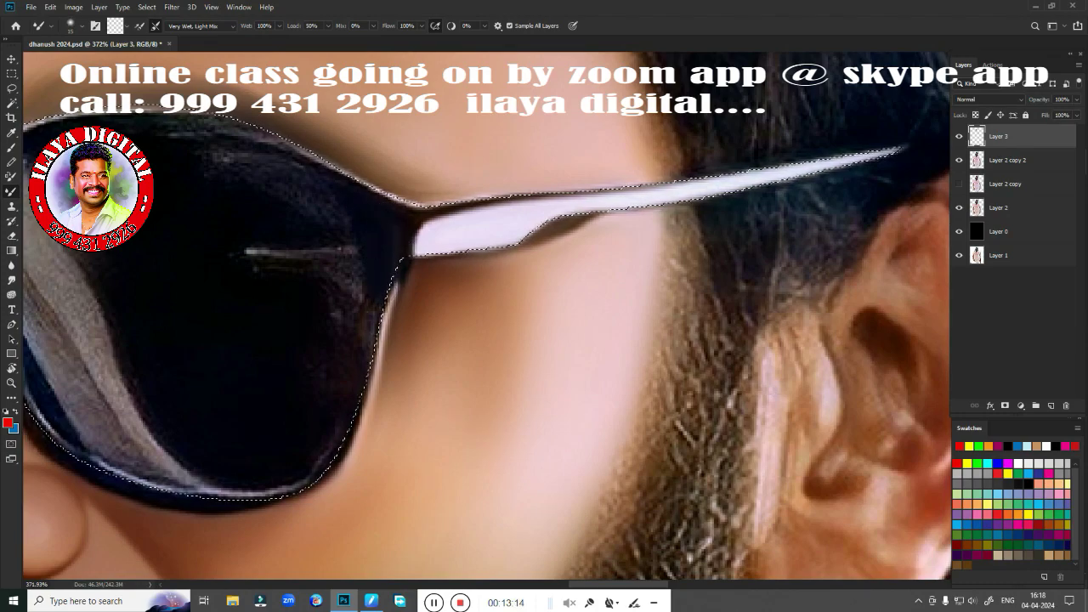
pyautogui.moveTo(306, 272); pyautogui.dragTo(614, 268)
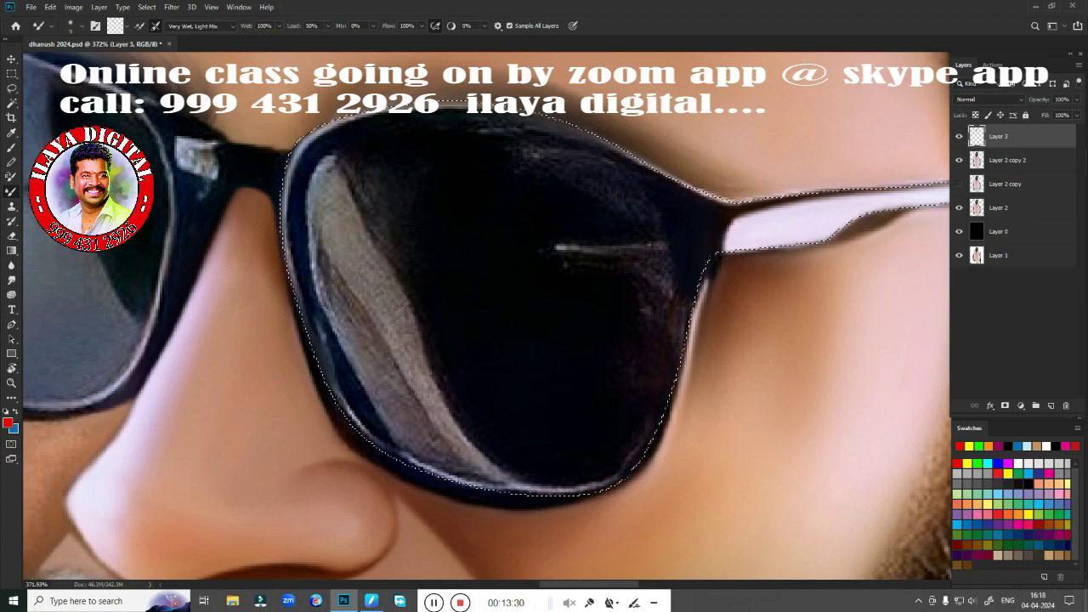
# Step: Sample the temple arm's light pink and paint a highlight along the lower lens rim
pyautogui.click(115, 25)
pyautogui.click(765, 233)
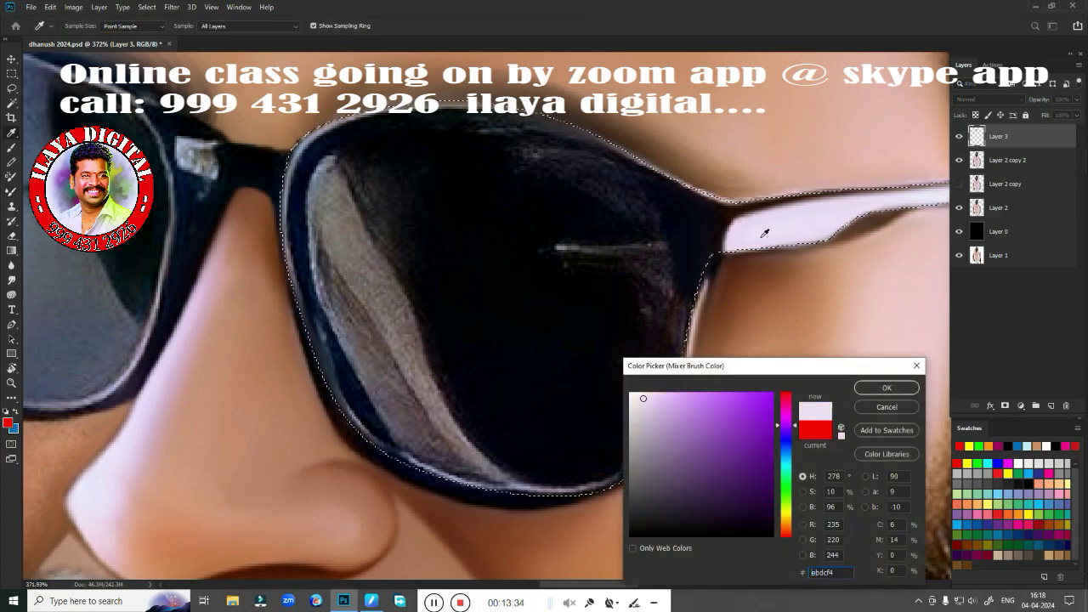
pyautogui.click(888, 387)
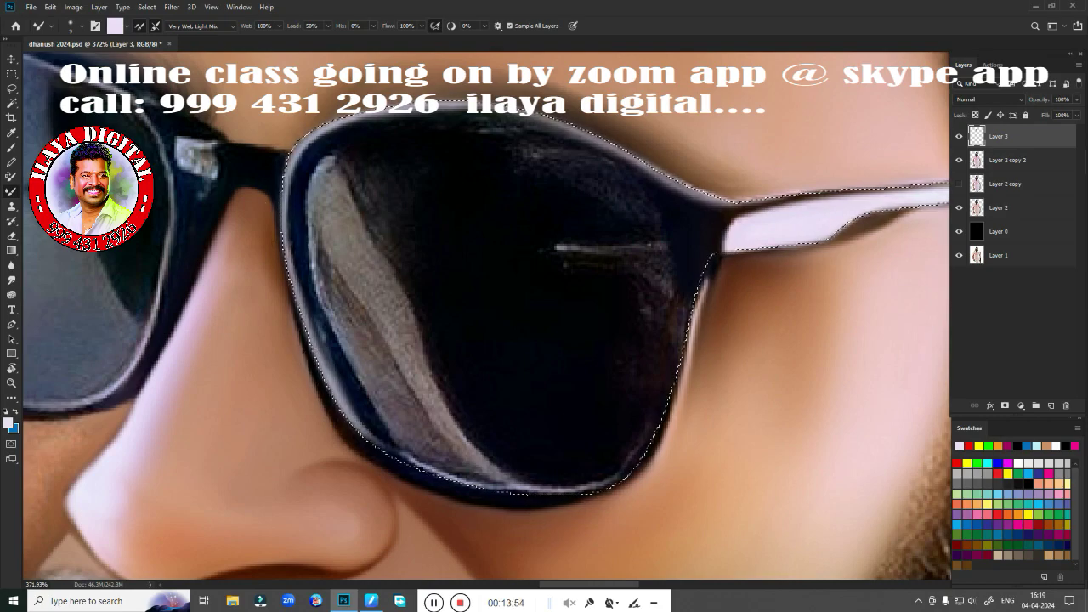
pyautogui.moveTo(473, 486); pyautogui.dragTo(615, 483)
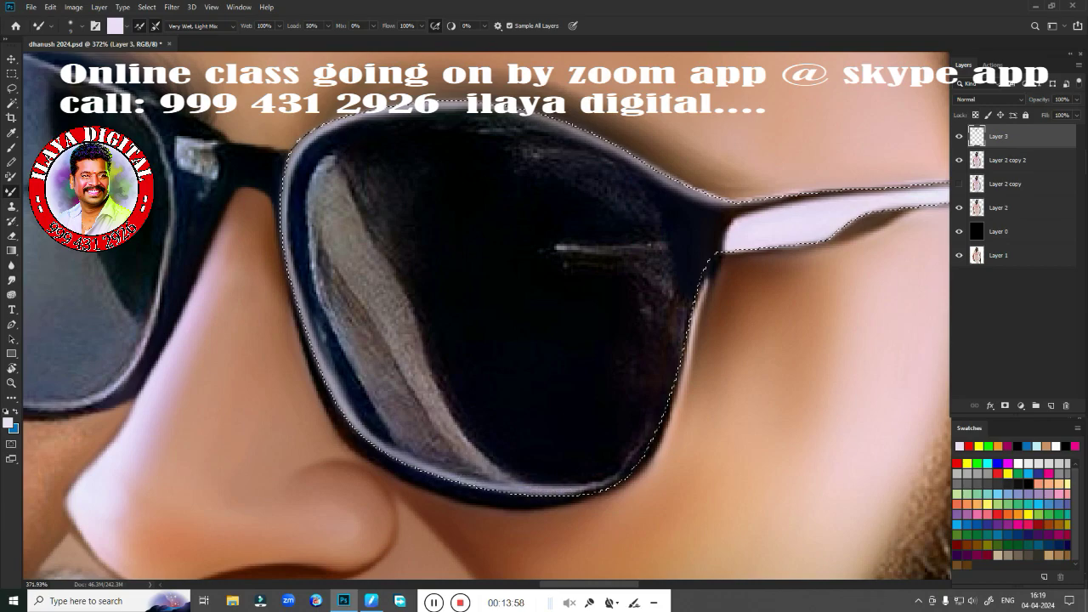
pyautogui.moveTo(533, 488); pyautogui.dragTo(599, 477)
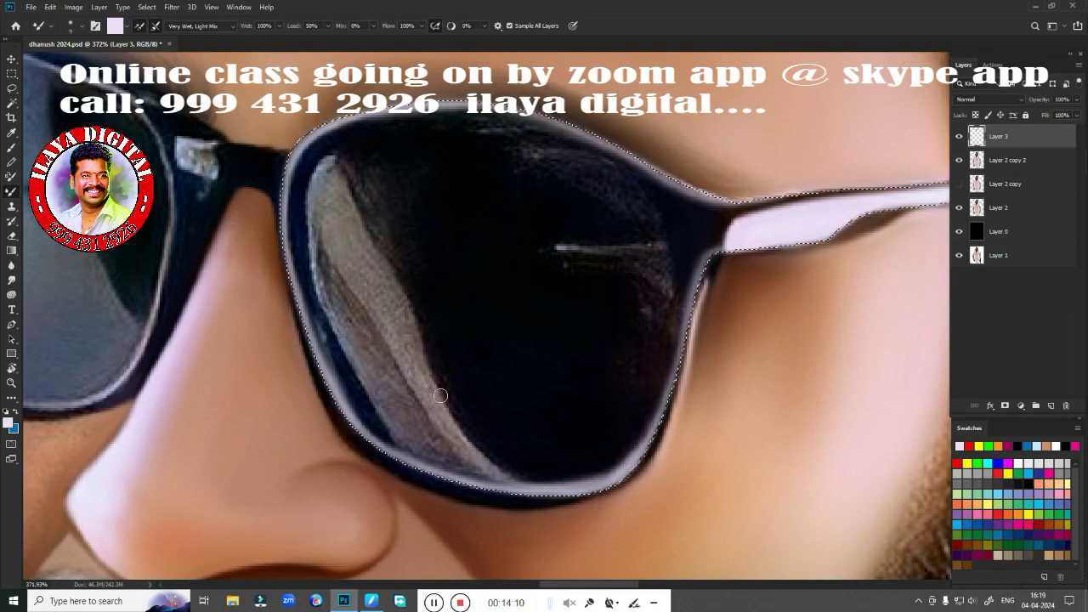
# Step: Feather the selection and smooth the lower rim of the sunglasses with the Mixer Brush
pyautogui.hotkey('ctrl', 'shift', 'f')
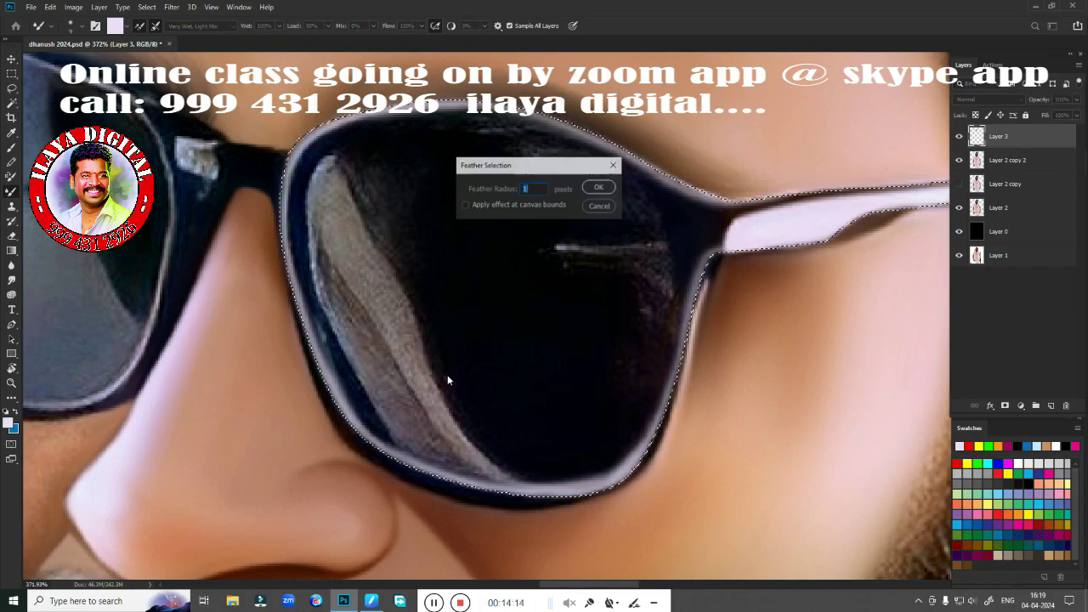
pyautogui.press('Return')
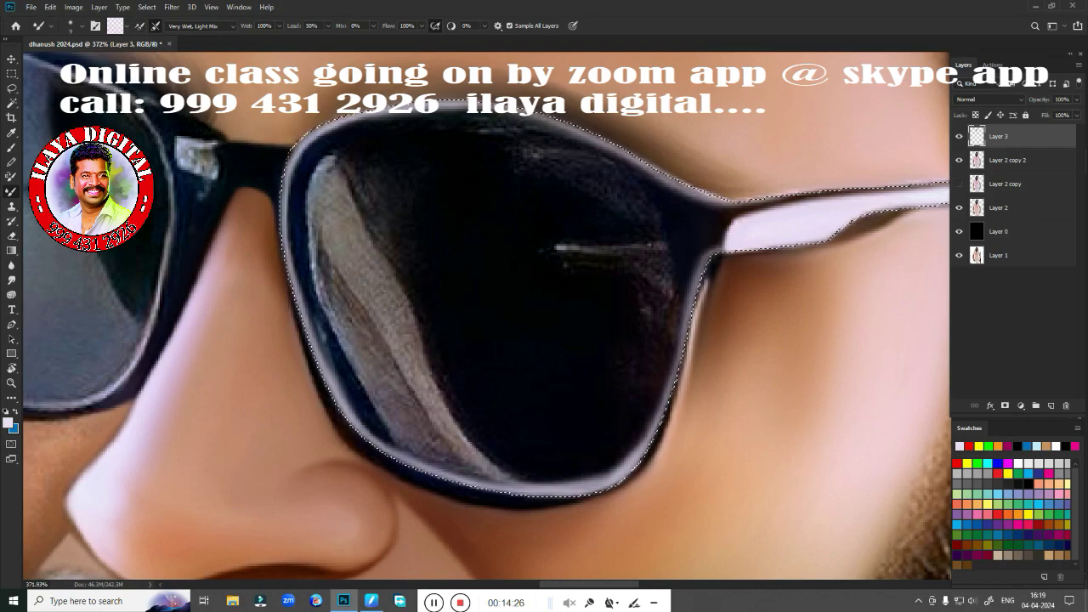
pyautogui.moveTo(316, 257)
pyautogui.mouseDown()
pyautogui.moveTo(297, 146)
pyautogui.moveTo(323, 257)
pyautogui.mouseUp()
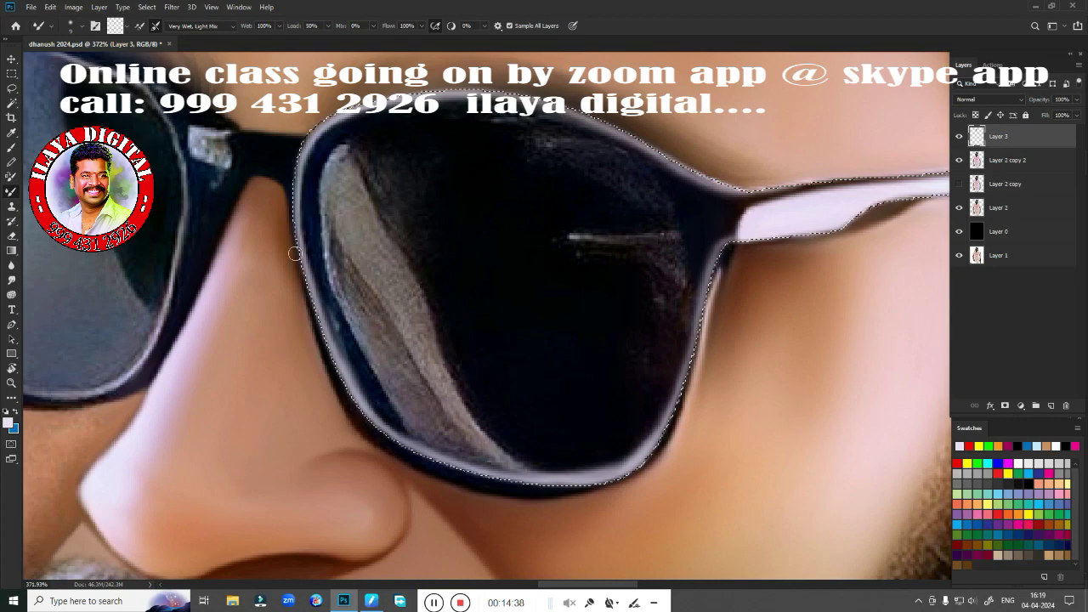
pyautogui.moveTo(393, 474); pyautogui.dragTo(354, 311)
pyautogui.moveTo(340, 273); pyautogui.dragTo(539, 320)
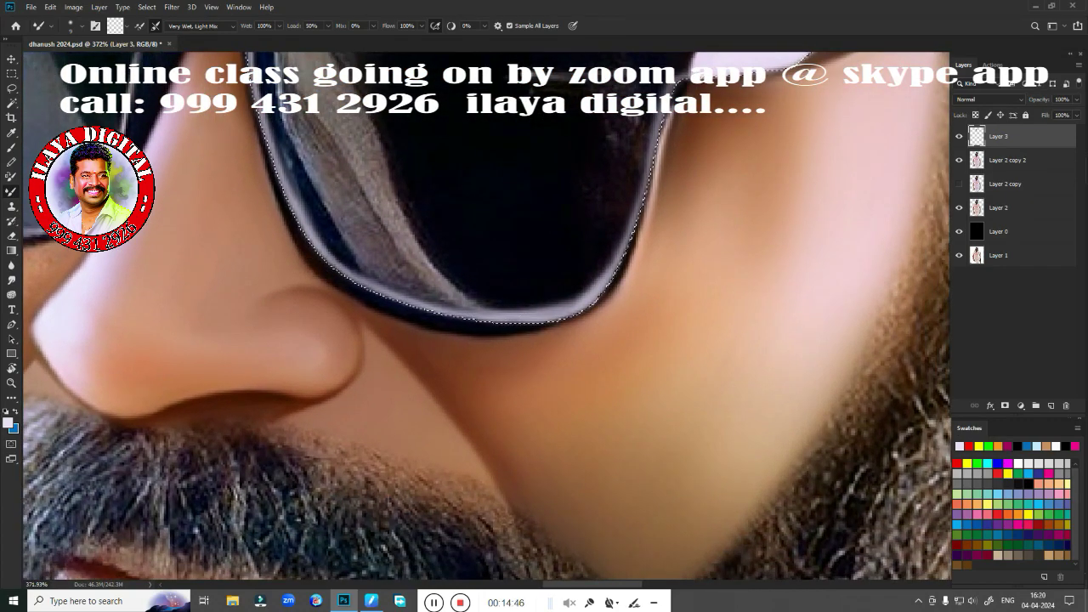
# Step: Smooth the right lens rim and the lower edge of the temple arm
pyautogui.moveTo(539, 320); pyautogui.dragTo(637, 217)
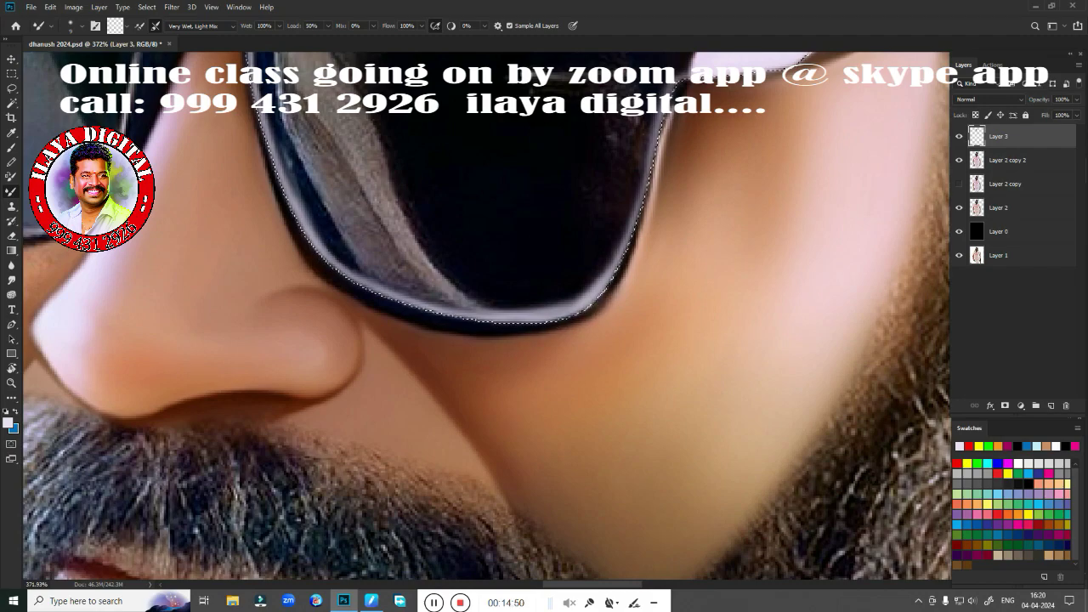
pyautogui.moveTo(659, 141)
pyautogui.mouseDown()
pyautogui.moveTo(674, 107)
pyautogui.moveTo(644, 238)
pyautogui.moveTo(646, 229)
pyautogui.moveTo(606, 311)
pyautogui.moveTo(458, 521)
pyautogui.mouseUp()
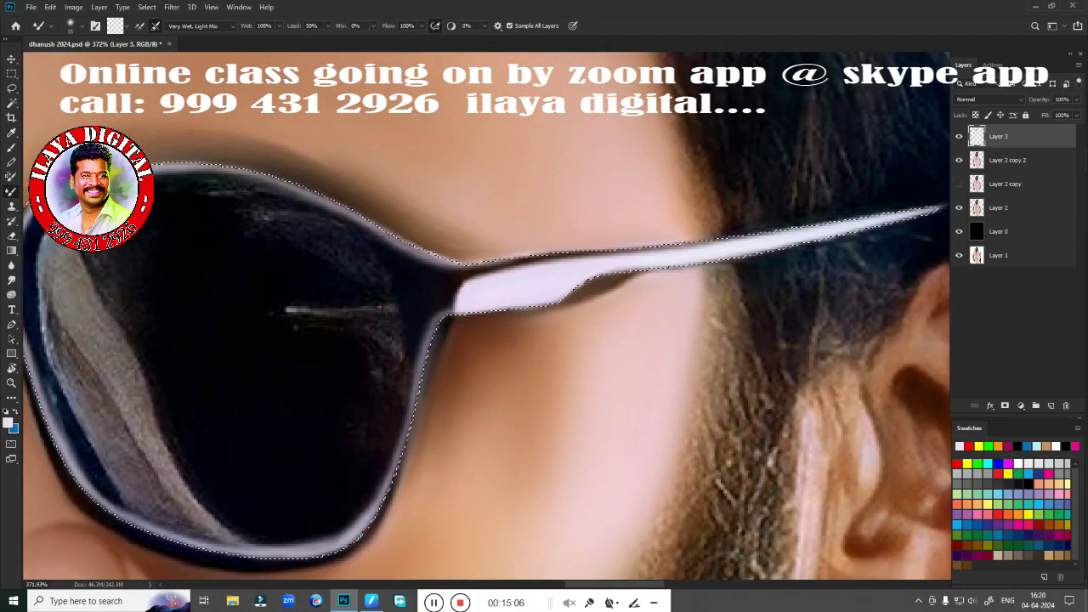
pyautogui.moveTo(492, 309); pyautogui.dragTo(561, 304)
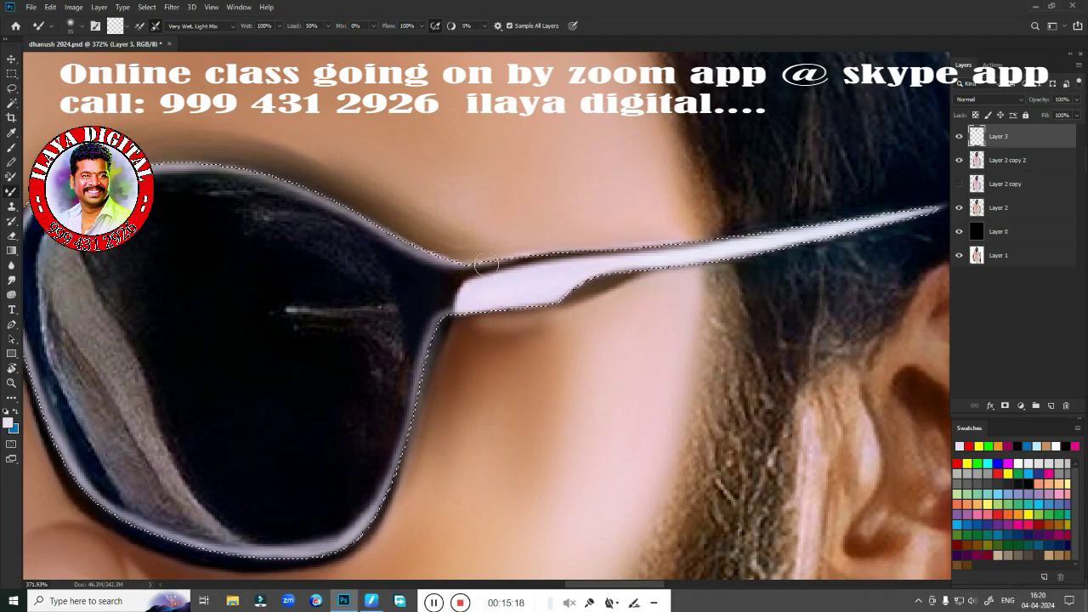
pyautogui.moveTo(484, 263); pyautogui.dragTo(697, 317)
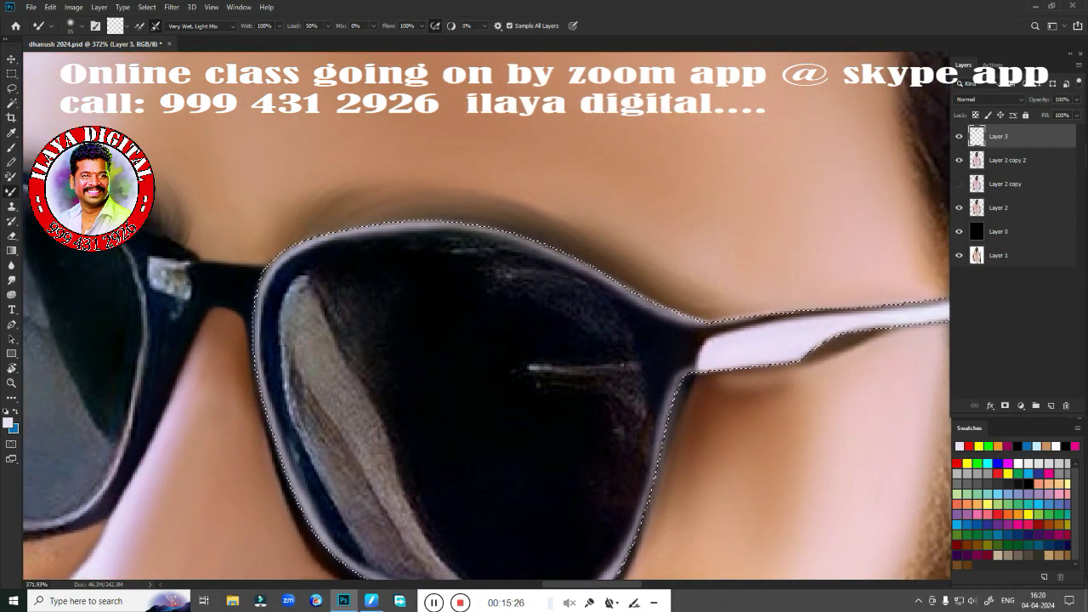
pyautogui.keyDown('alt'); pyautogui.scroll(-3, 537, 399); pyautogui.keyUp('alt')
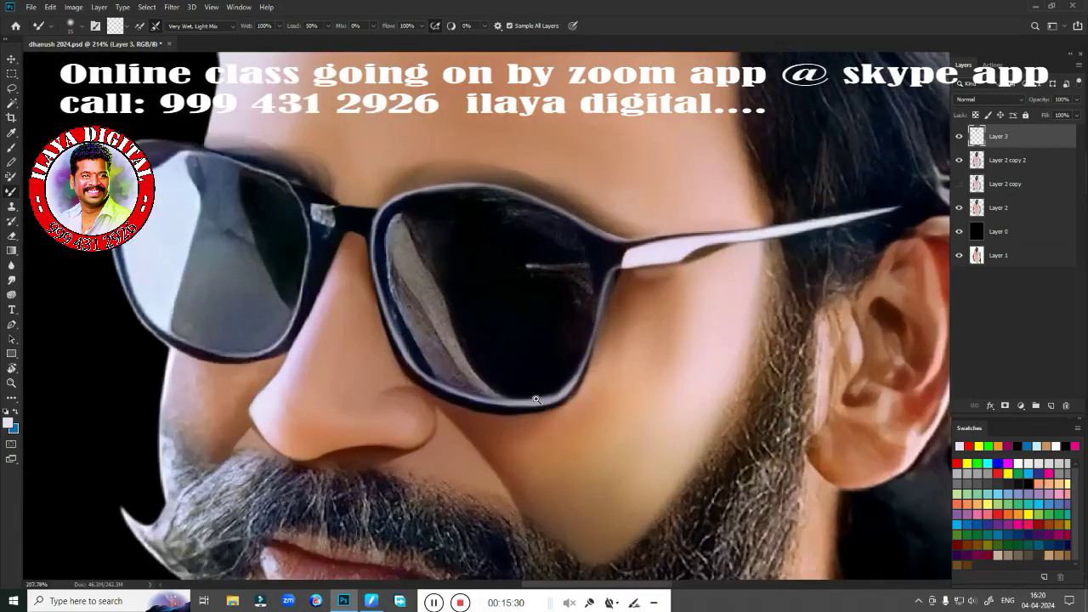
pyautogui.keyDown('alt'); pyautogui.scroll(2, 536, 399); pyautogui.keyUp('alt')
# Step: With the Smudge tool at 80% strength, smear the right lens's grey reflections into a darker gradient
pyautogui.click(11, 265)
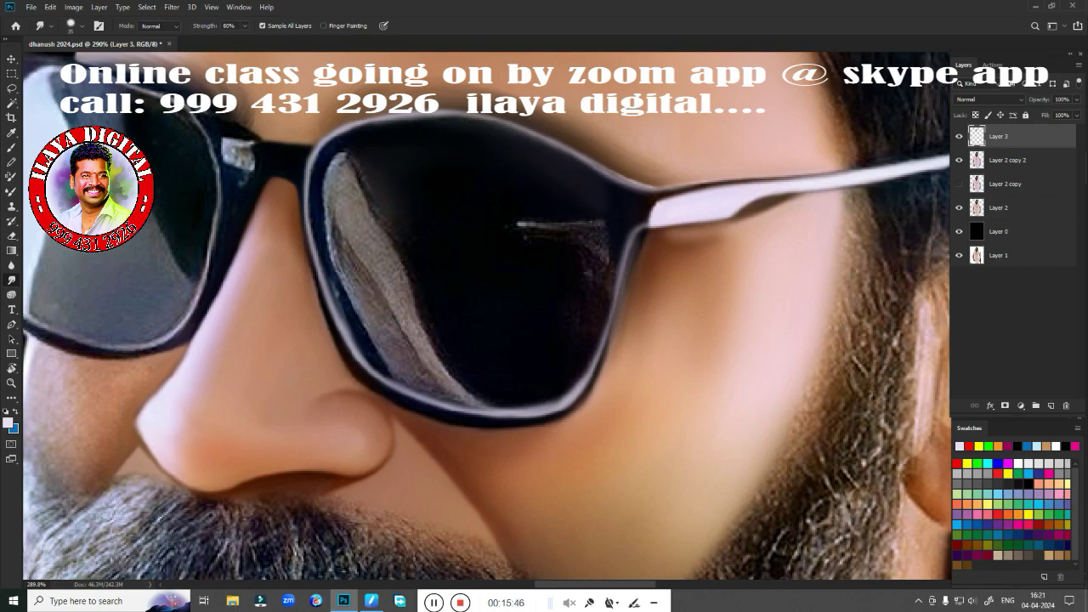
pyautogui.moveTo(587, 195)
pyautogui.mouseDown()
pyautogui.moveTo(522, 228)
pyautogui.moveTo(544, 218)
pyautogui.mouseUp()
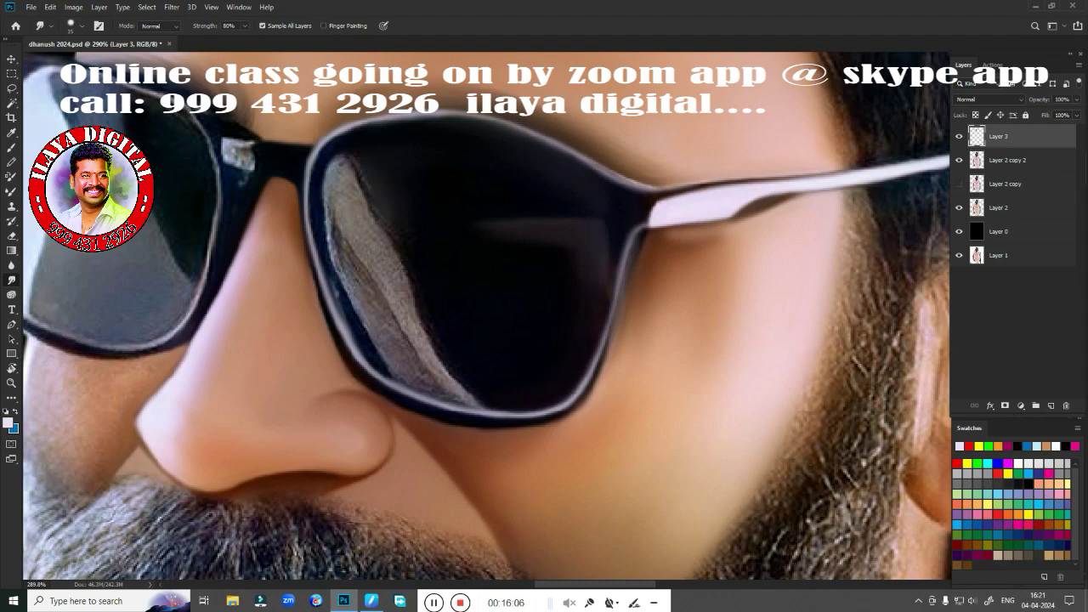
pyautogui.moveTo(344, 180)
pyautogui.mouseDown()
pyautogui.moveTo(357, 187)
pyautogui.moveTo(363, 292)
pyautogui.moveTo(383, 310)
pyautogui.moveTo(383, 252)
pyautogui.moveTo(400, 267)
pyautogui.moveTo(361, 194)
pyautogui.moveTo(408, 332)
pyautogui.moveTo(359, 165)
pyautogui.moveTo(340, 199)
pyautogui.moveTo(367, 340)
pyautogui.moveTo(488, 391)
pyautogui.moveTo(427, 364)
pyautogui.moveTo(466, 381)
pyautogui.moveTo(422, 292)
pyautogui.moveTo(461, 351)
pyautogui.mouseUp()
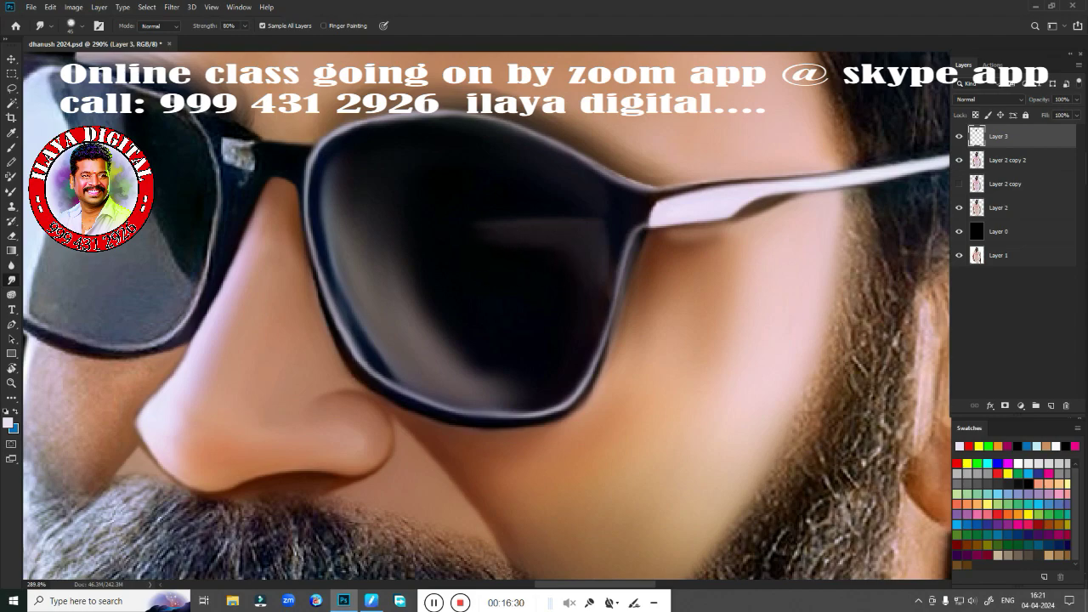
pyautogui.moveTo(558, 250)
pyautogui.mouseDown()
pyautogui.moveTo(496, 247)
pyautogui.moveTo(451, 274)
pyautogui.mouseUp()
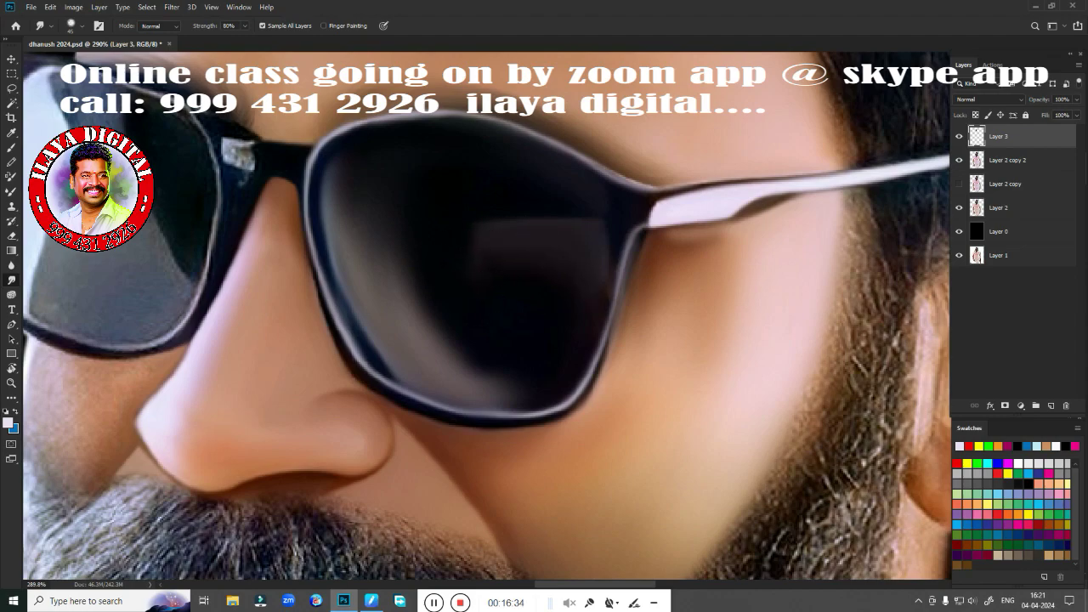
pyautogui.moveTo(520, 399)
pyautogui.mouseDown()
pyautogui.moveTo(503, 369)
pyautogui.moveTo(428, 333)
pyautogui.moveTo(398, 262)
pyautogui.moveTo(450, 363)
pyautogui.mouseUp()
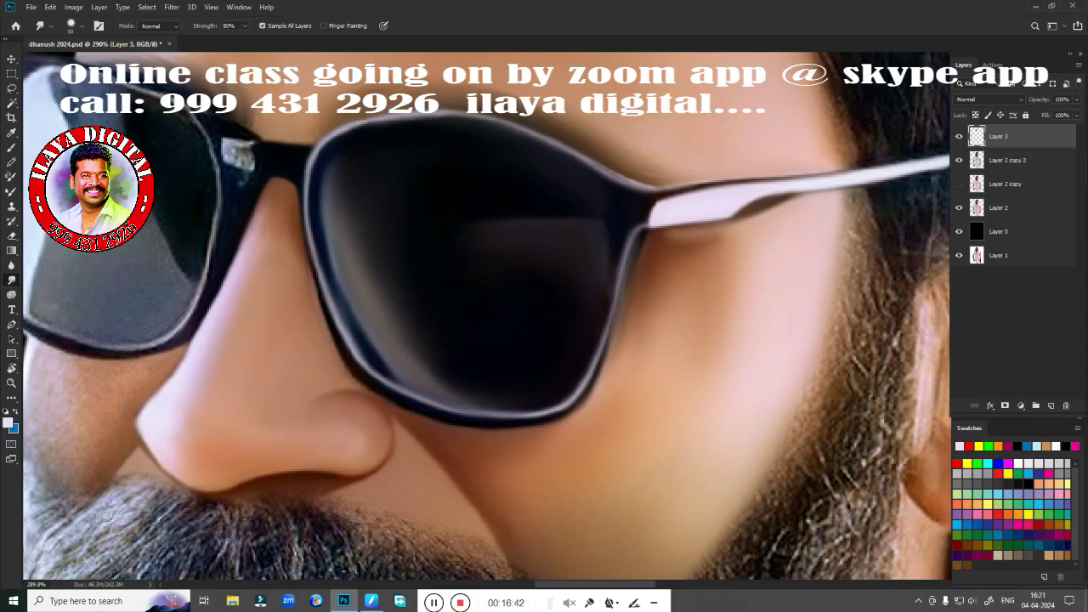
pyautogui.keyDown('alt'); pyautogui.scroll(-5, 668, 383); pyautogui.keyUp('alt')
pyautogui.keyDown('alt'); pyautogui.scroll(5, 592, 451); pyautogui.keyUp('alt')
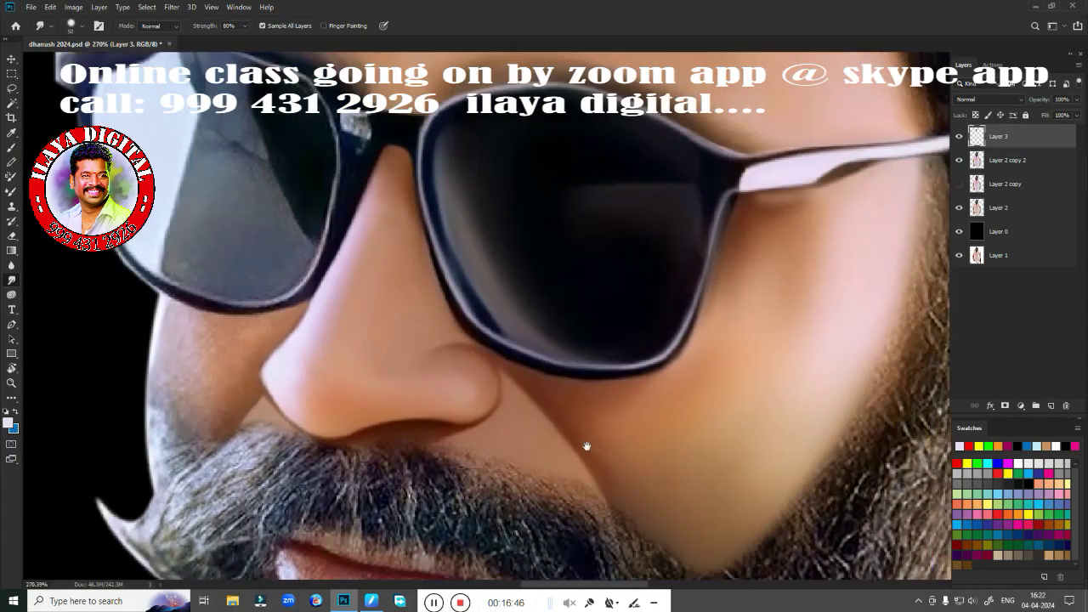
# Step: Trace a Pen path over the left part of the right lens and make it a selection
pyautogui.press('p')
pyautogui.click(440, 162)
pyautogui.moveTo(401, 178); pyautogui.dragTo(400, 200)
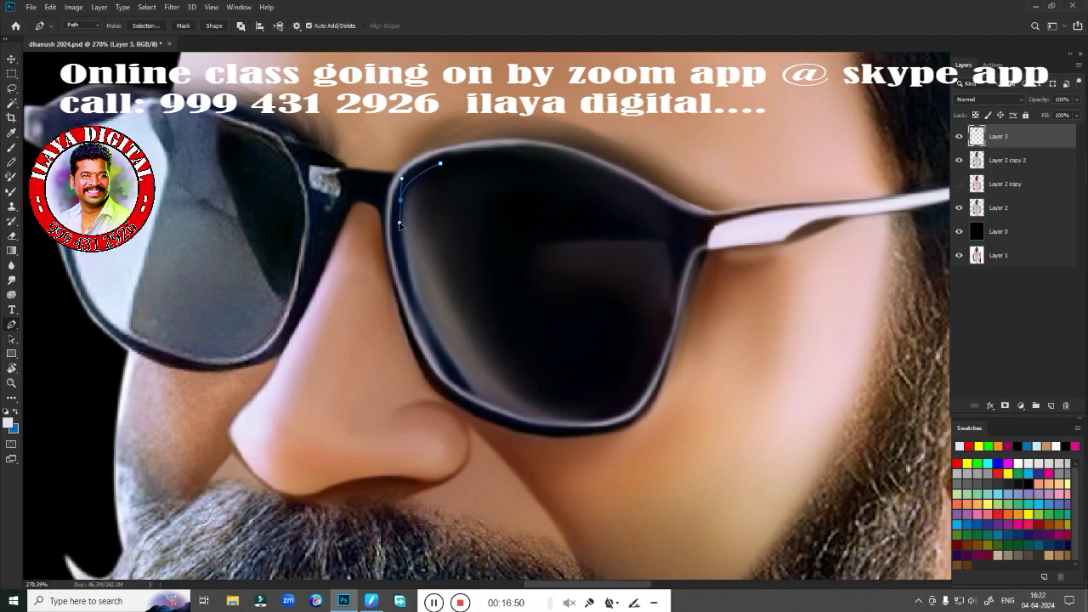
pyautogui.moveTo(469, 392); pyautogui.dragTo(531, 443)
pyautogui.moveTo(622, 416); pyautogui.dragTo(646, 404)
pyautogui.click(635, 284)
pyautogui.click(543, 284)
pyautogui.click(540, 239)
pyautogui.click(556, 167)
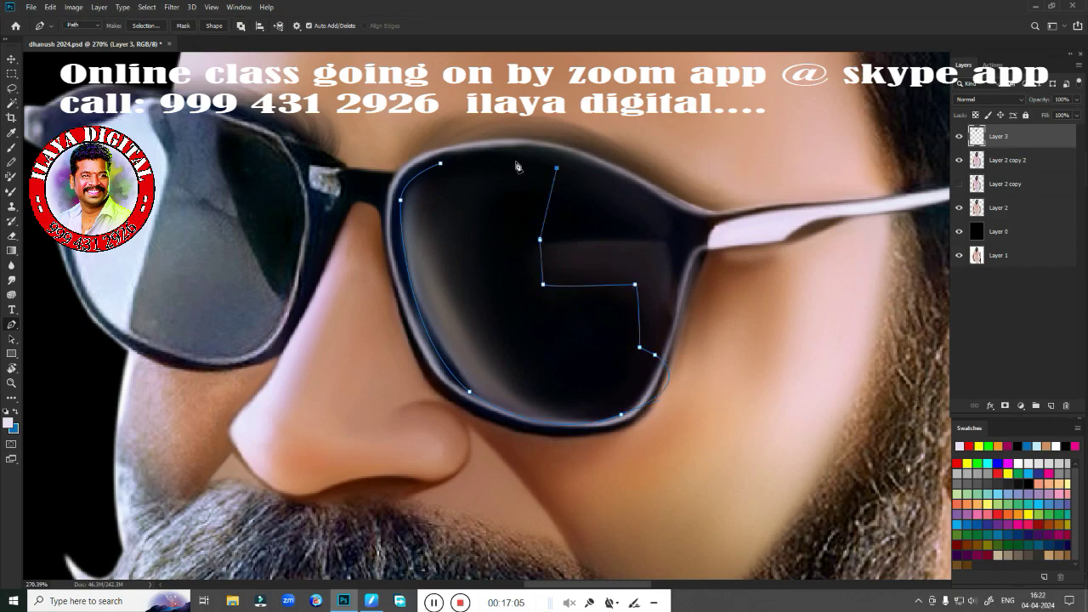
pyautogui.rightClick(516, 284)
pyautogui.click(531, 264)
pyautogui.press('Return')
# Step: Darken the selected lens area to near-black with the Mixer Brush, then deselect
pyautogui.press('b')
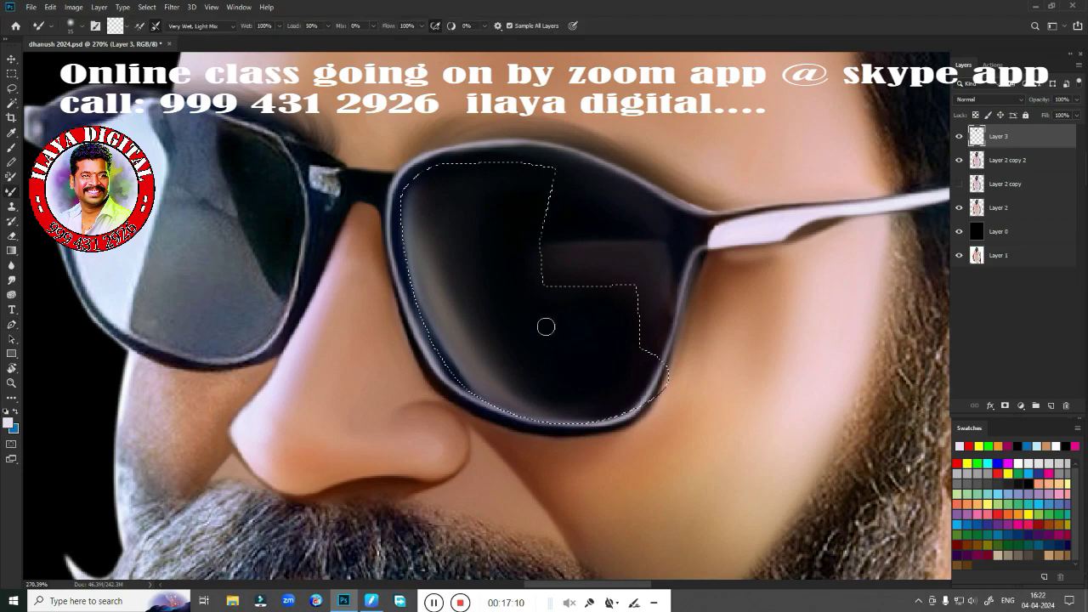
pyautogui.moveTo(545, 326); pyautogui.dragTo(576, 280)
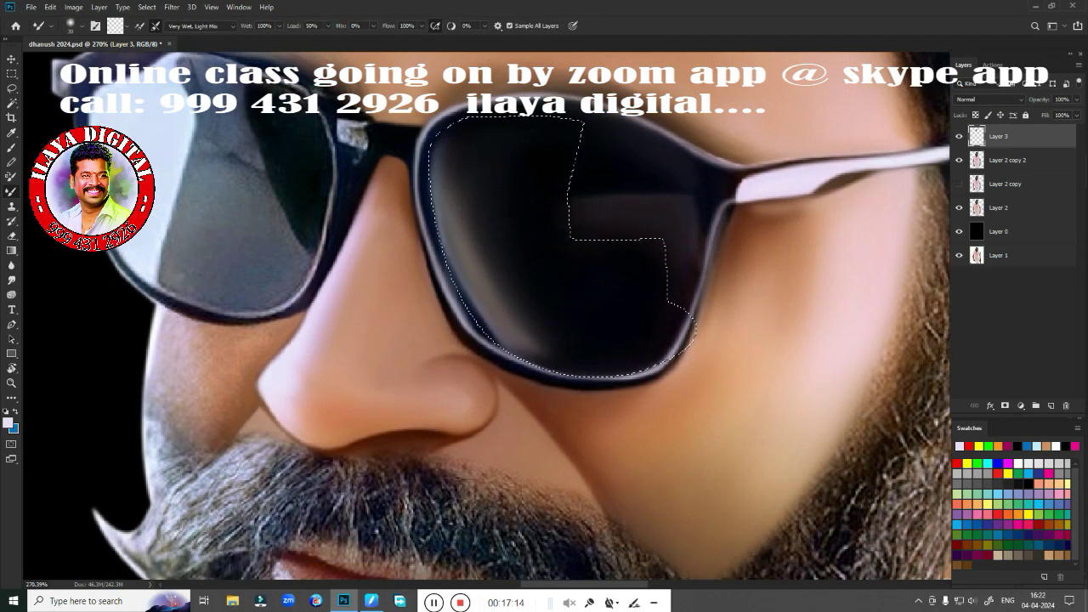
pyautogui.moveTo(519, 344); pyautogui.dragTo(539, 226)
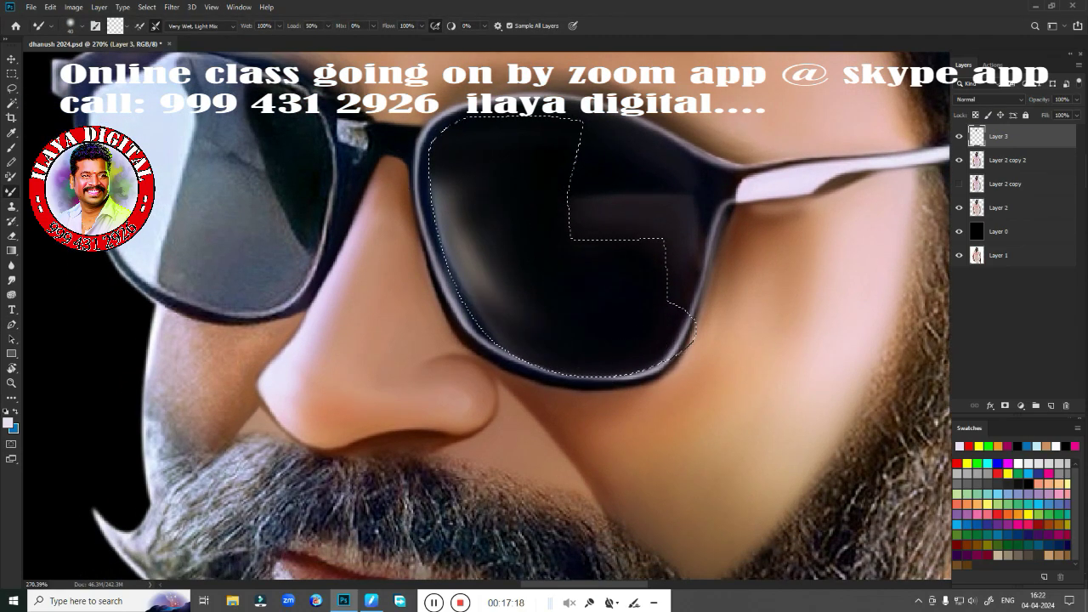
pyautogui.moveTo(437, 195); pyautogui.dragTo(485, 195)
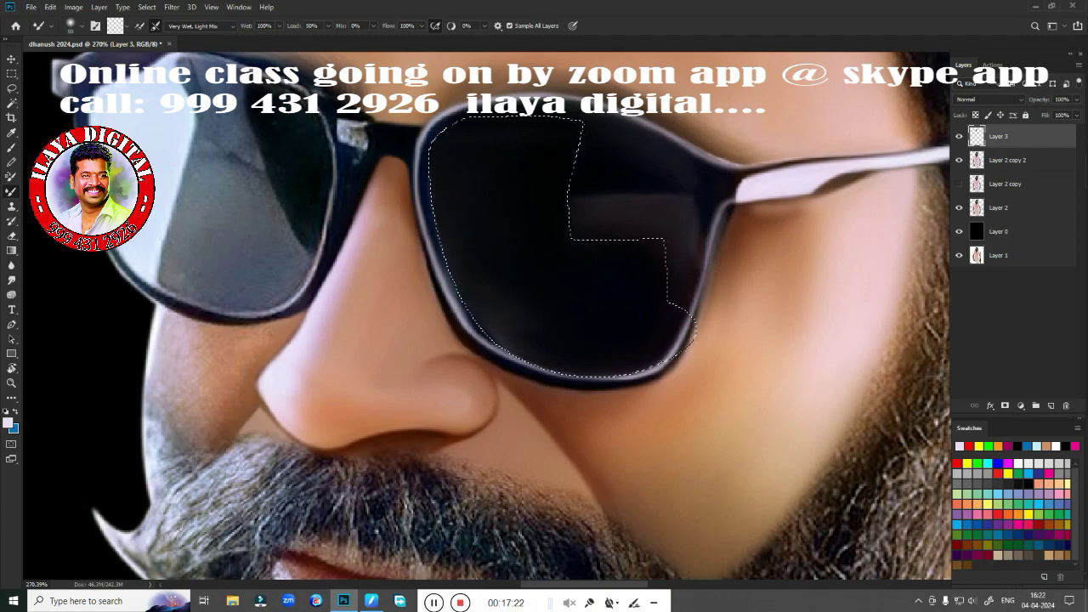
pyautogui.moveTo(455, 246); pyautogui.dragTo(514, 353)
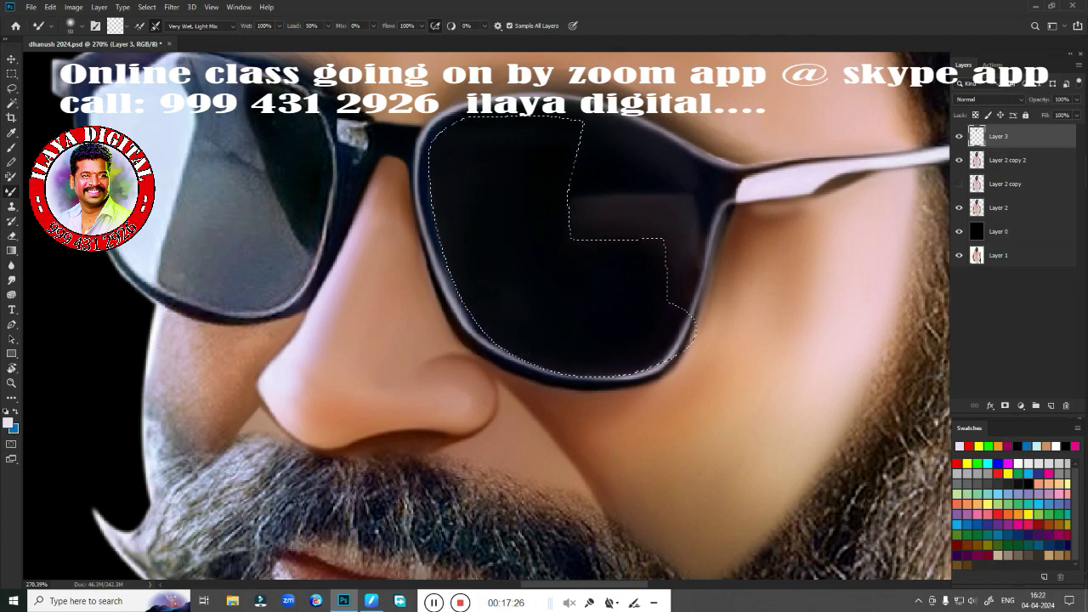
pyautogui.hotkey('ctrl', 'd')
pyautogui.press('r')
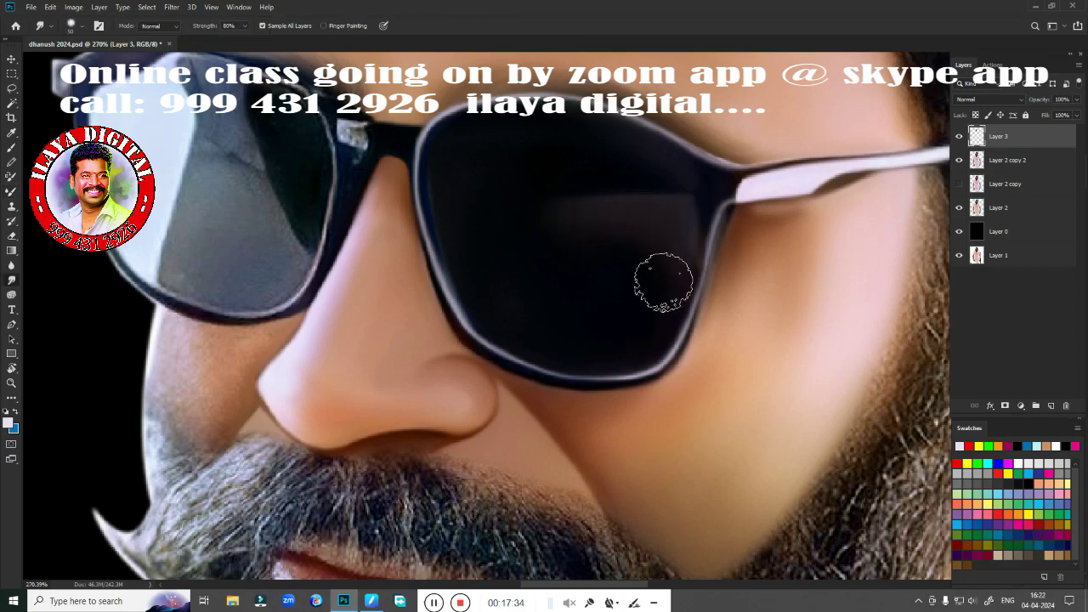
# Step: Switch to the Smudge tool and save the portrait document
pyautogui.scroll(2, 740, 360)
pyautogui.press('b')
pyautogui.scroll(2, 703, 414)
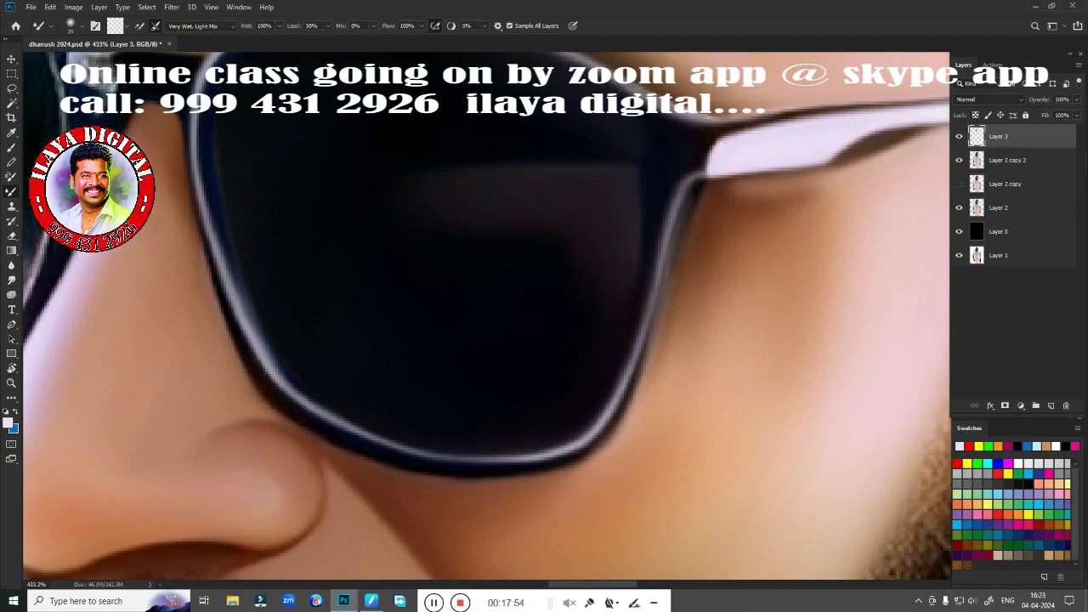
pyautogui.scroll(-5, 538, 348)
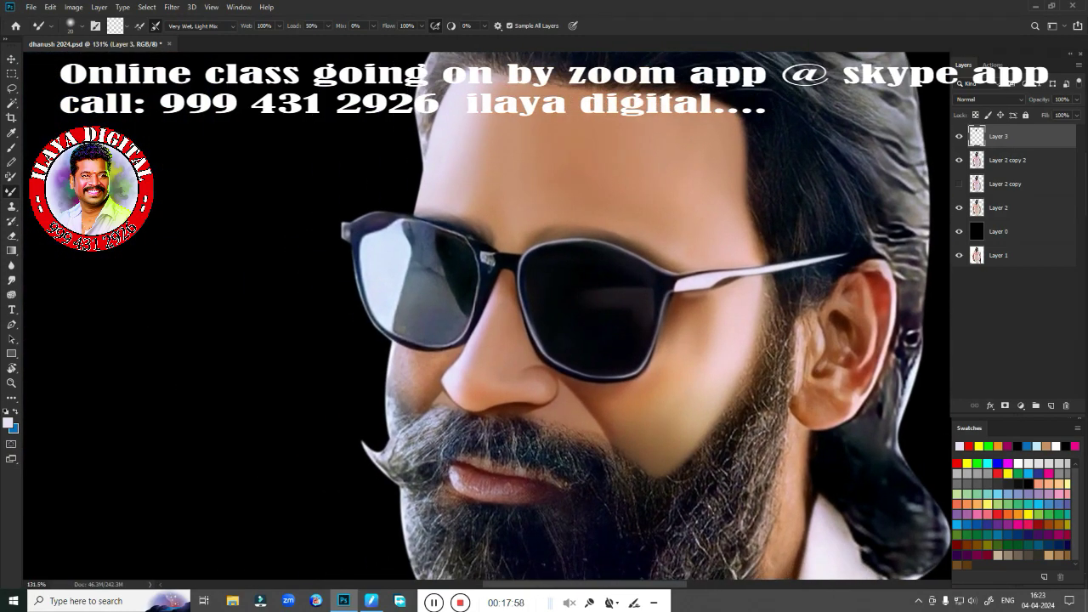
pyautogui.press('r')
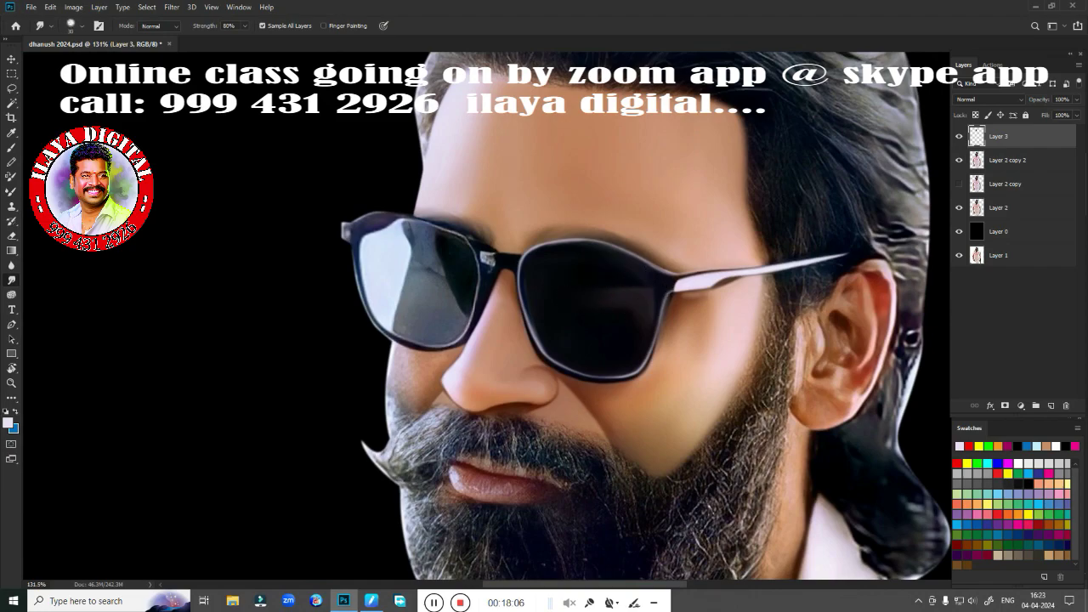
pyautogui.hotkey('ctrl', 's')
pyautogui.hotkey('ctrl', 's')
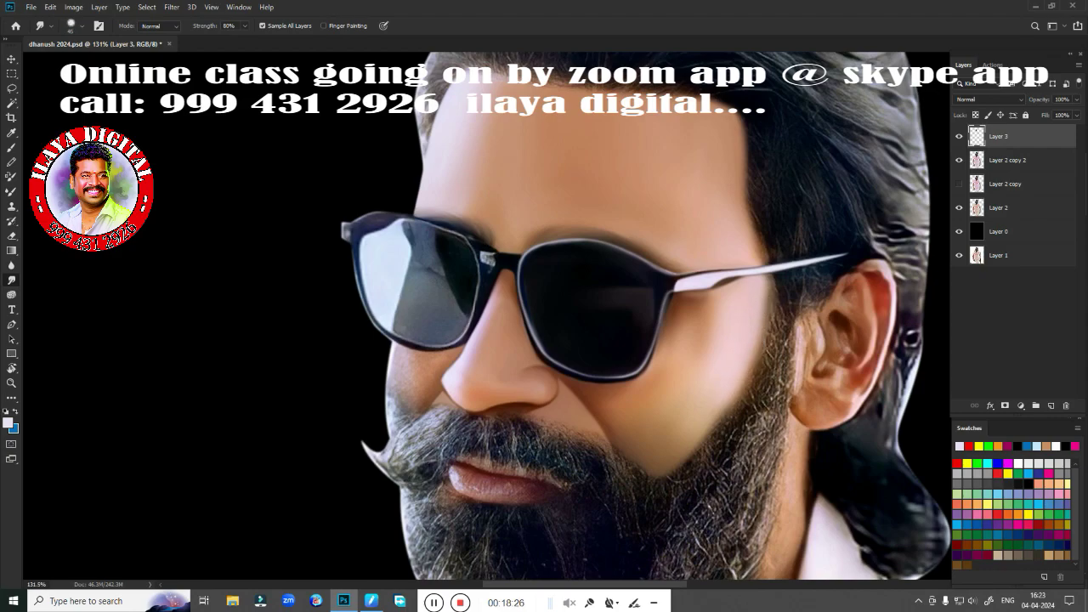
# Step: Smudge the cheek skin along the beard's edge so it blends into the beard
pyautogui.moveTo(736, 359)
pyautogui.mouseDown()
pyautogui.moveTo(663, 475)
pyautogui.moveTo(668, 452)
pyautogui.mouseUp()
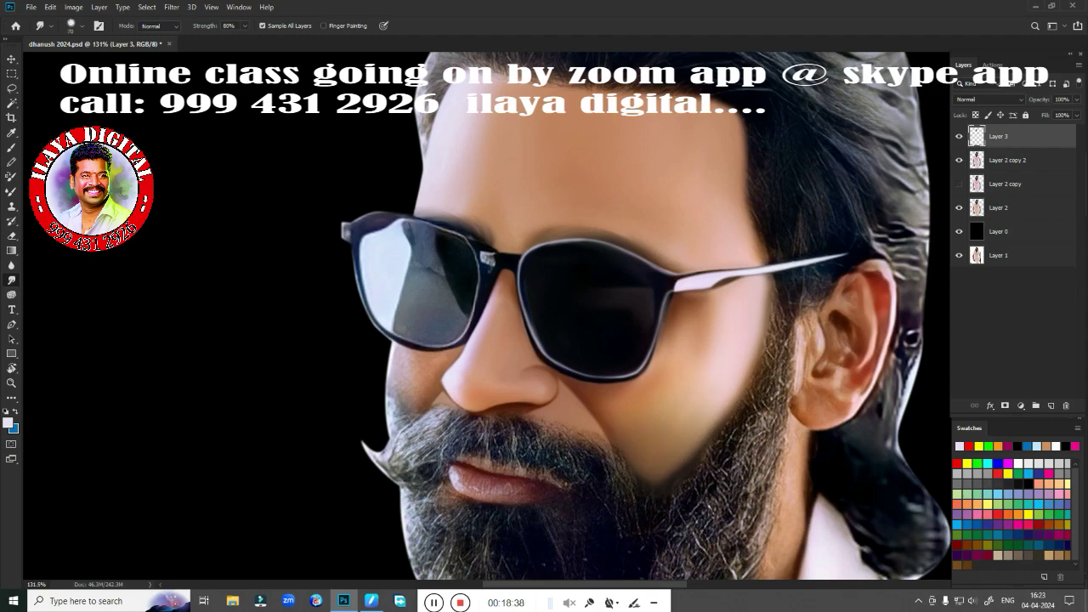
pyautogui.moveTo(717, 384); pyautogui.dragTo(721, 378)
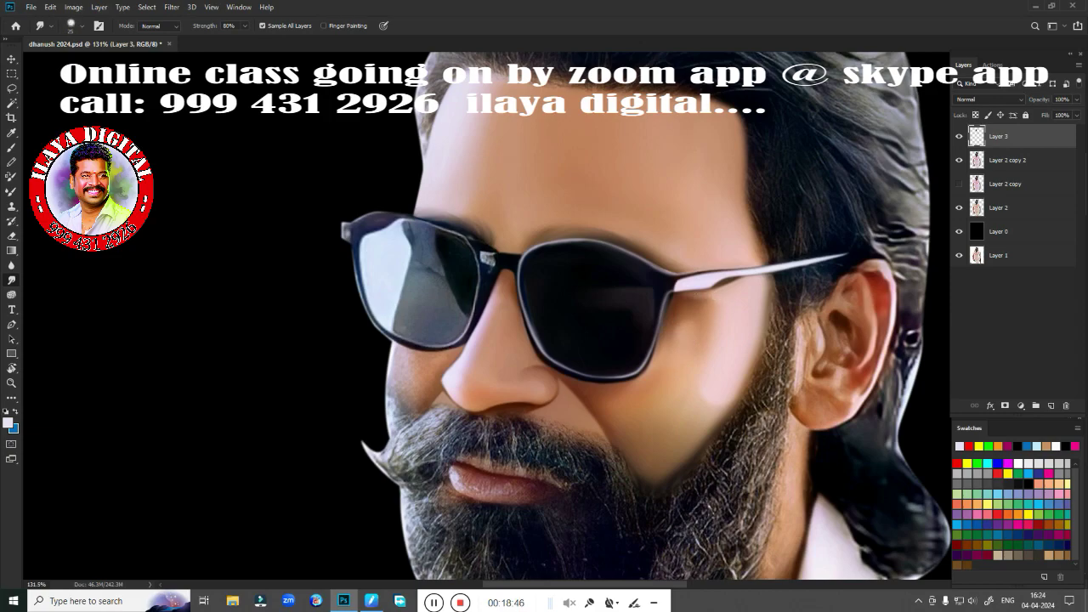
pyautogui.scroll(2, 429, 215)
pyautogui.scroll(3, 430, 214)
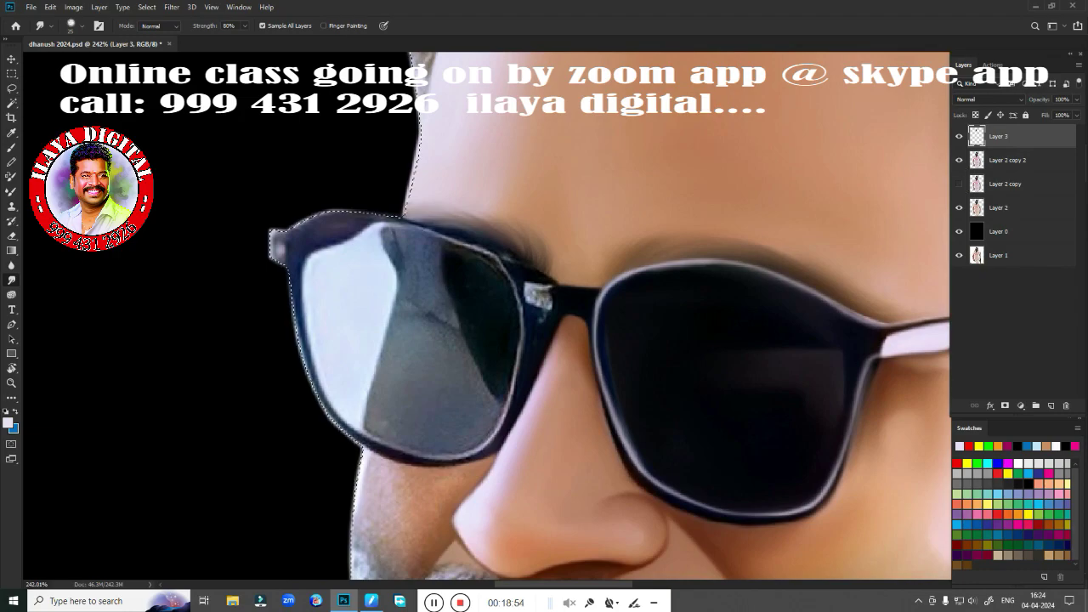
# Step: Load the layer's selection, blend the left lens's upper and outer rim with the Mixer Brush, then deselect
pyautogui.keyDown('ctrl'); pyautogui.click(976, 207); pyautogui.keyUp('ctrl')
pyautogui.press('b')
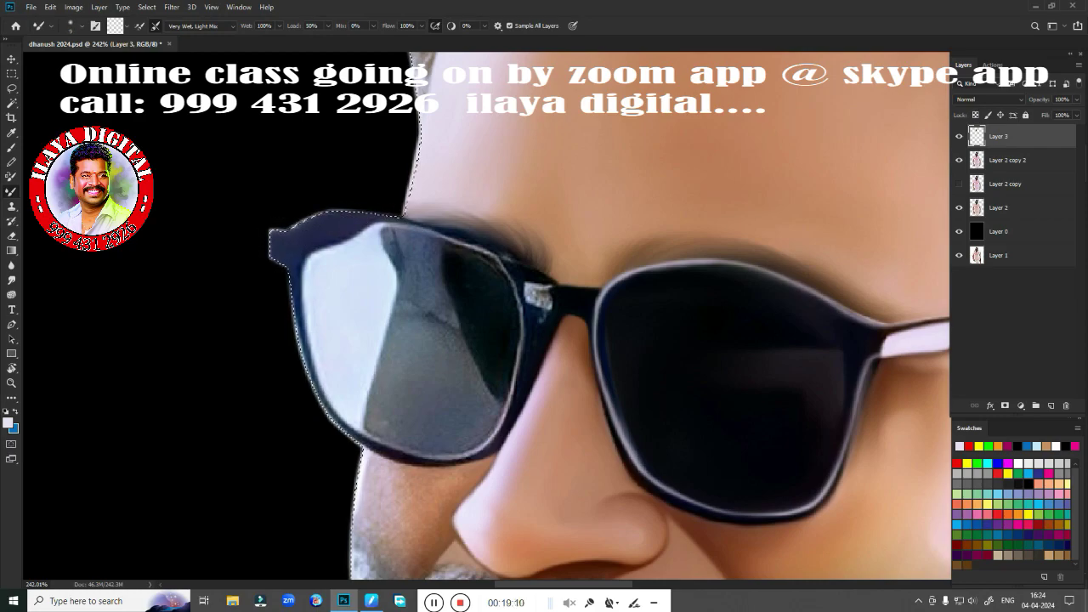
pyautogui.moveTo(472, 246)
pyautogui.mouseDown()
pyautogui.moveTo(555, 289)
pyautogui.moveTo(533, 290)
pyautogui.moveTo(552, 320)
pyautogui.mouseUp()
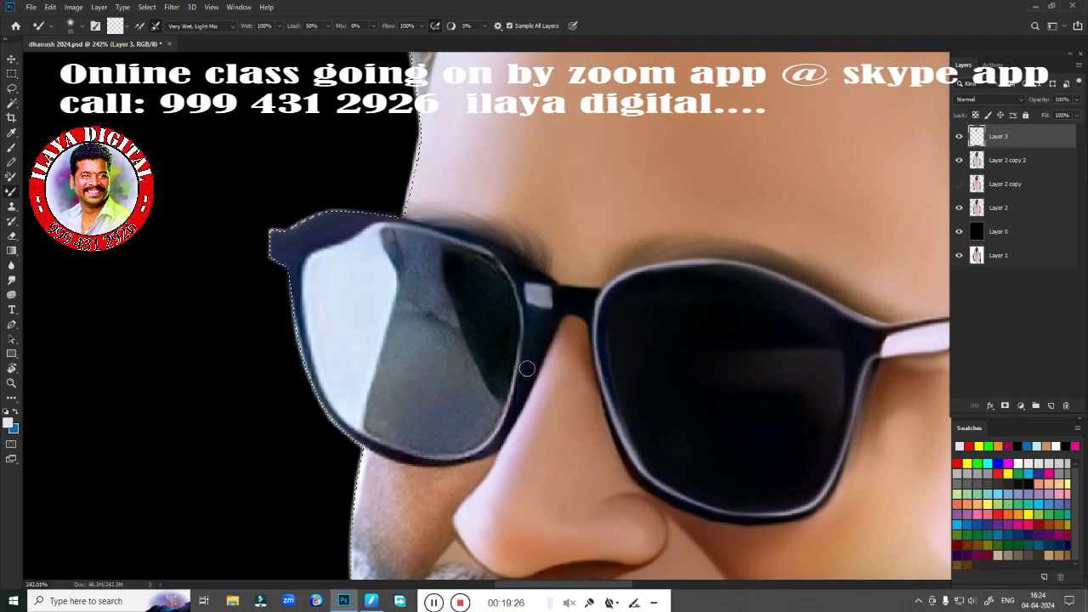
pyautogui.moveTo(311, 272); pyautogui.dragTo(304, 386)
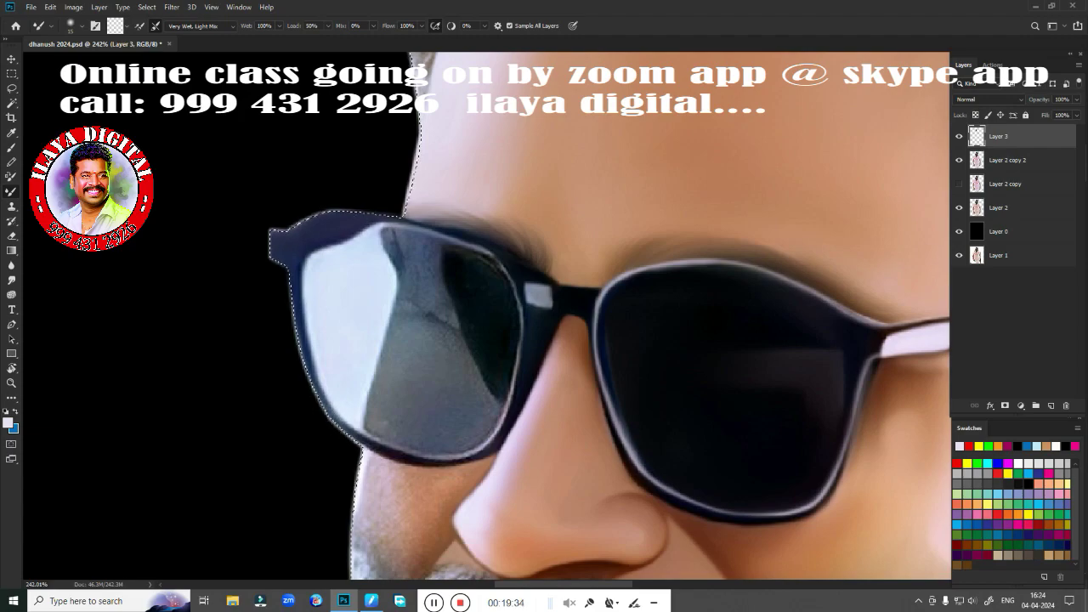
pyautogui.hotkey('ctrl', 'd')
# Step: Smudge the left lens's lower and right rim and soften its grainy grey reflection
pyautogui.press('p')
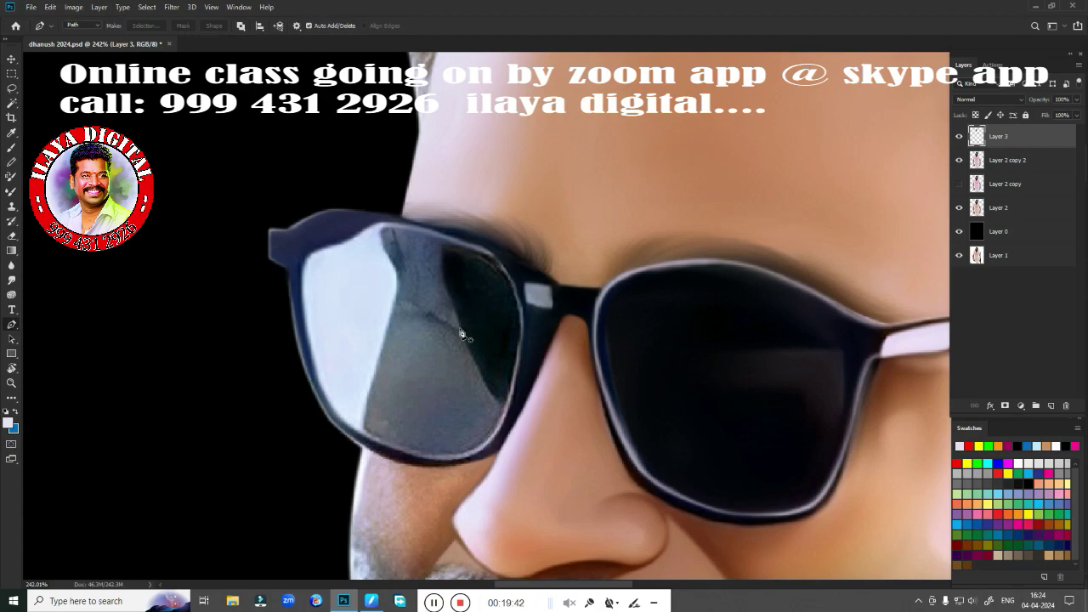
pyautogui.press('r')
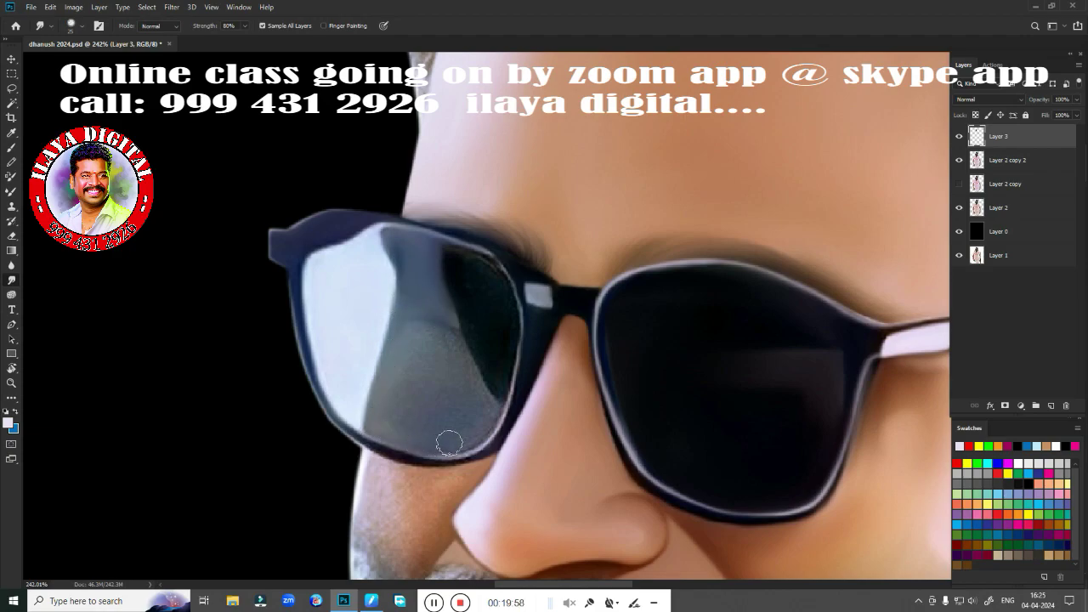
pyautogui.moveTo(451, 439); pyautogui.dragTo(408, 455)
pyautogui.moveTo(502, 420)
pyautogui.mouseDown()
pyautogui.moveTo(521, 345)
pyautogui.moveTo(502, 308)
pyautogui.moveTo(476, 311)
pyautogui.mouseUp()
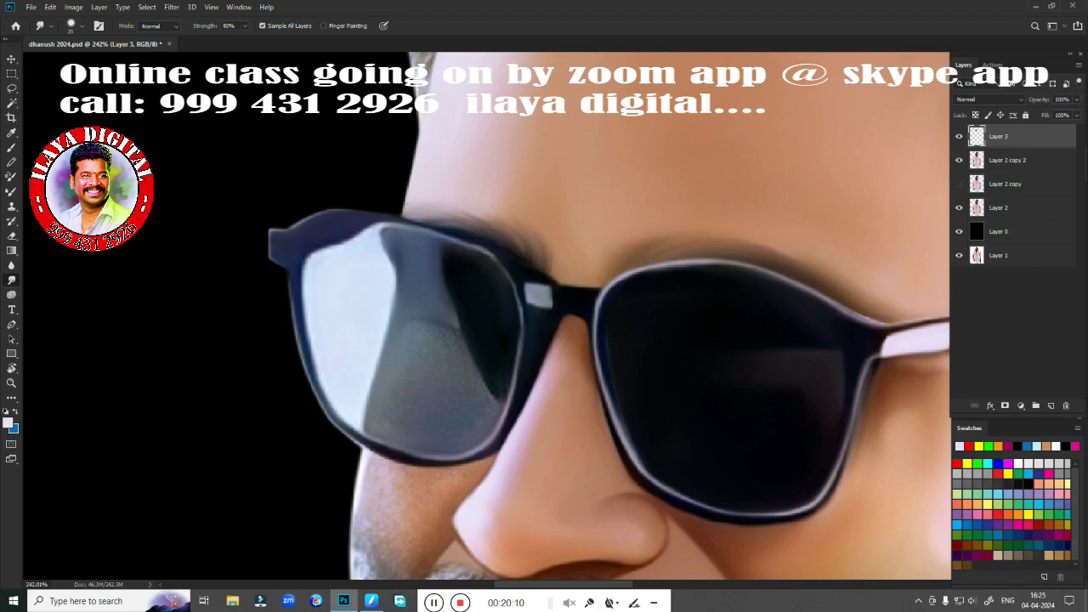
pyautogui.moveTo(470, 365)
pyautogui.mouseDown()
pyautogui.moveTo(414, 332)
pyautogui.moveTo(442, 360)
pyautogui.moveTo(407, 365)
pyautogui.moveTo(430, 377)
pyautogui.moveTo(436, 340)
pyautogui.mouseUp()
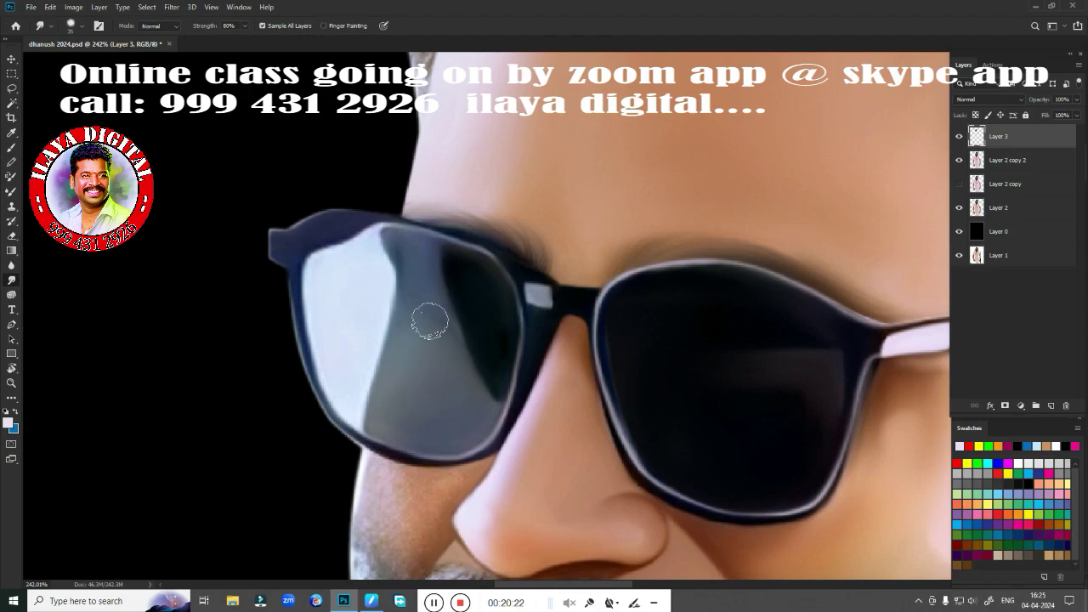
pyautogui.scroll(-3, 629, 408)
pyautogui.scroll(2, 564, 454)
pyautogui.scroll(1, 564, 454)
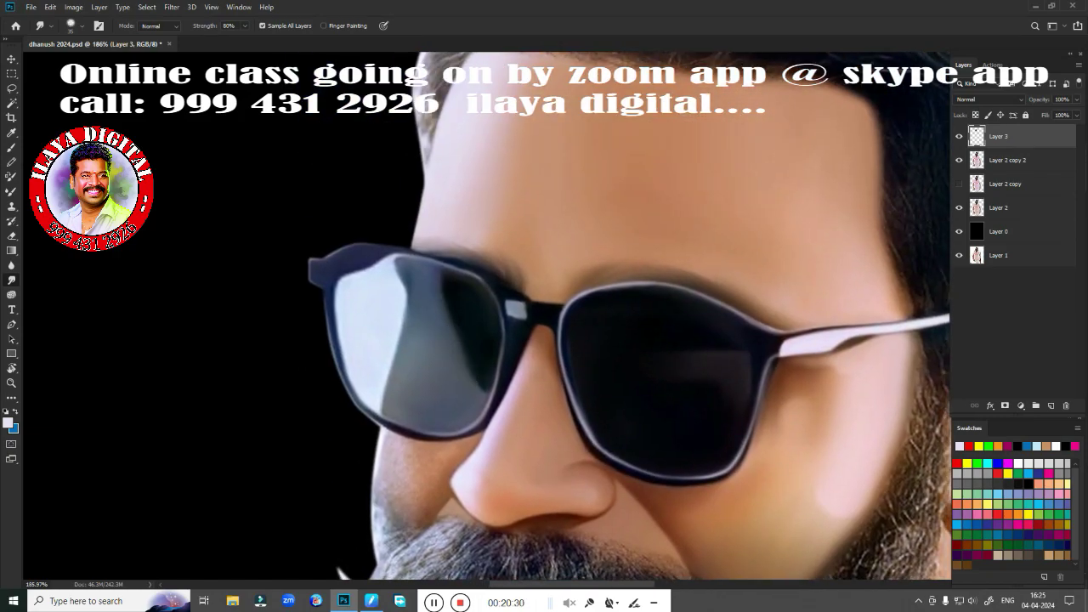
# Step: Smudge the stubbly cheek between the glasses and moustache into the moustache's left edge
pyautogui.moveTo(500, 462); pyautogui.dragTo(483, 301)
pyautogui.scroll(2, 463, 281)
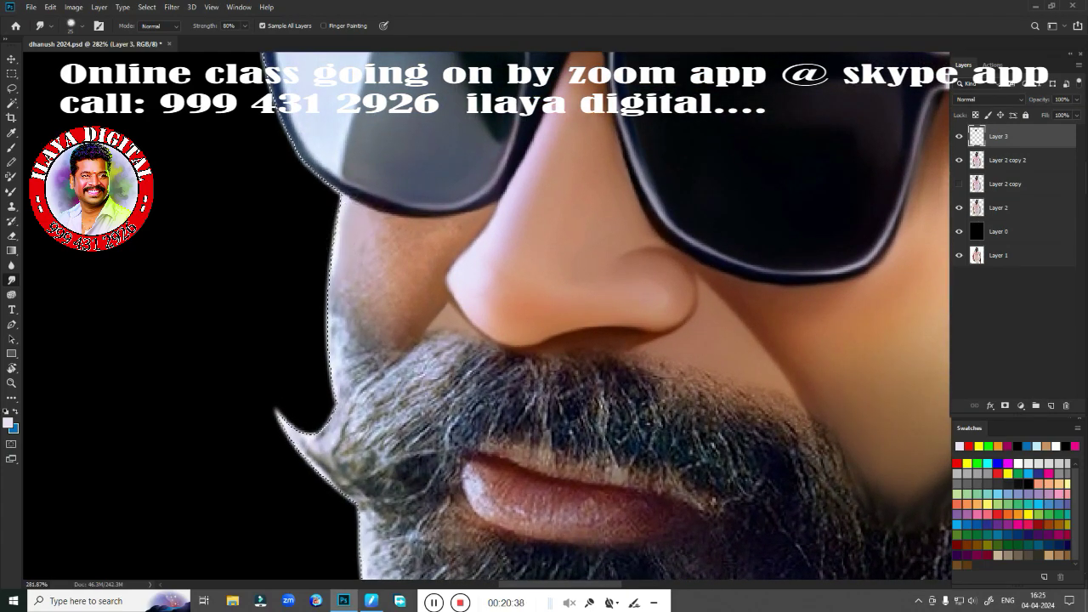
pyautogui.moveTo(343, 248); pyautogui.dragTo(339, 348)
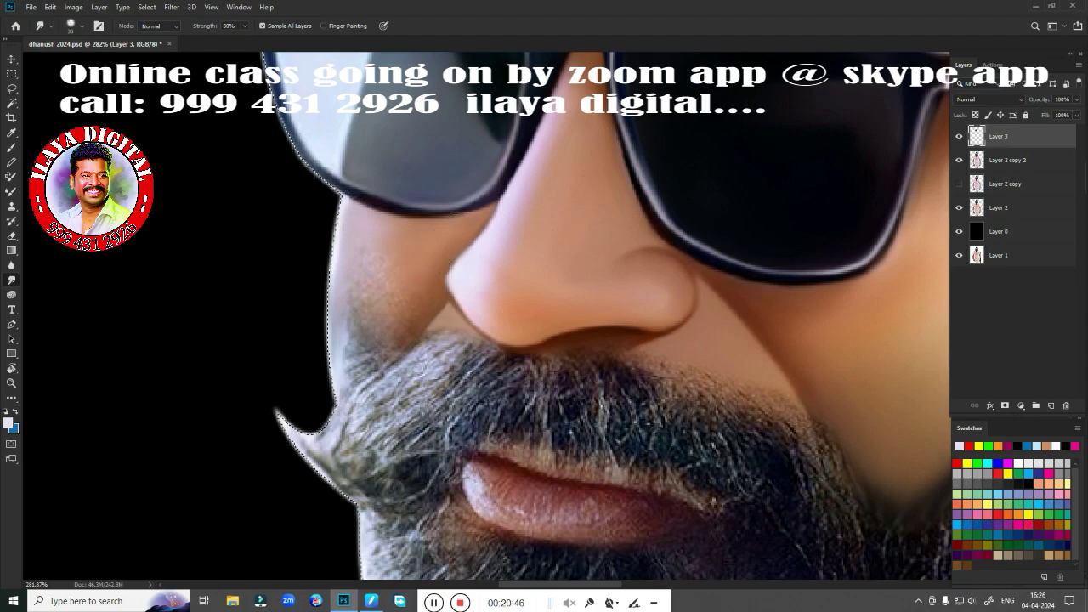
pyautogui.moveTo(434, 245)
pyautogui.mouseDown()
pyautogui.moveTo(368, 294)
pyautogui.moveTo(396, 267)
pyautogui.mouseUp()
pyautogui.moveTo(357, 316); pyautogui.dragTo(365, 382)
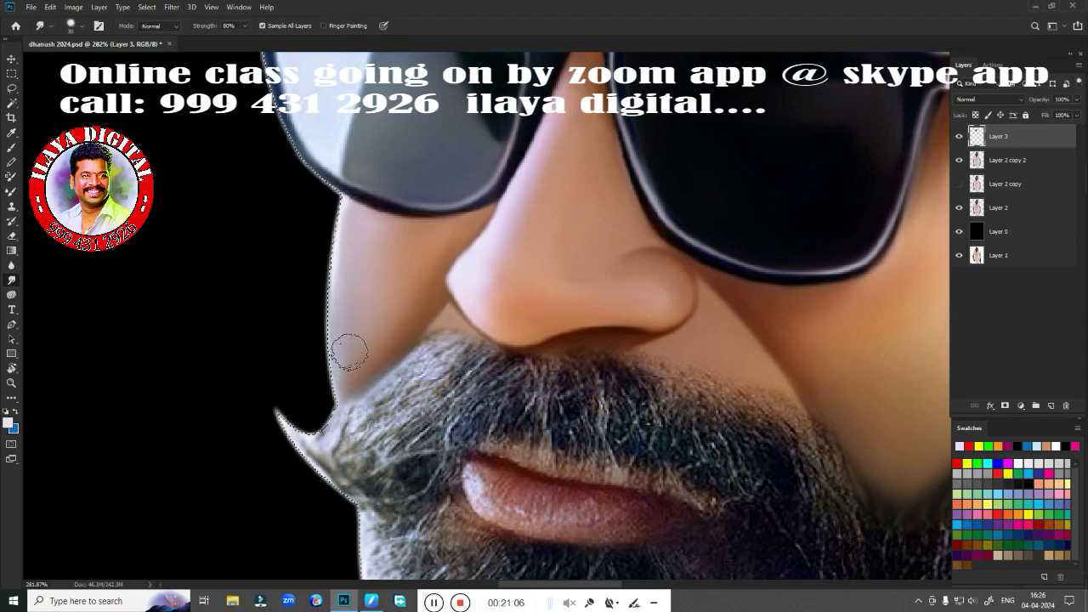
pyautogui.moveTo(374, 362); pyautogui.dragTo(344, 327)
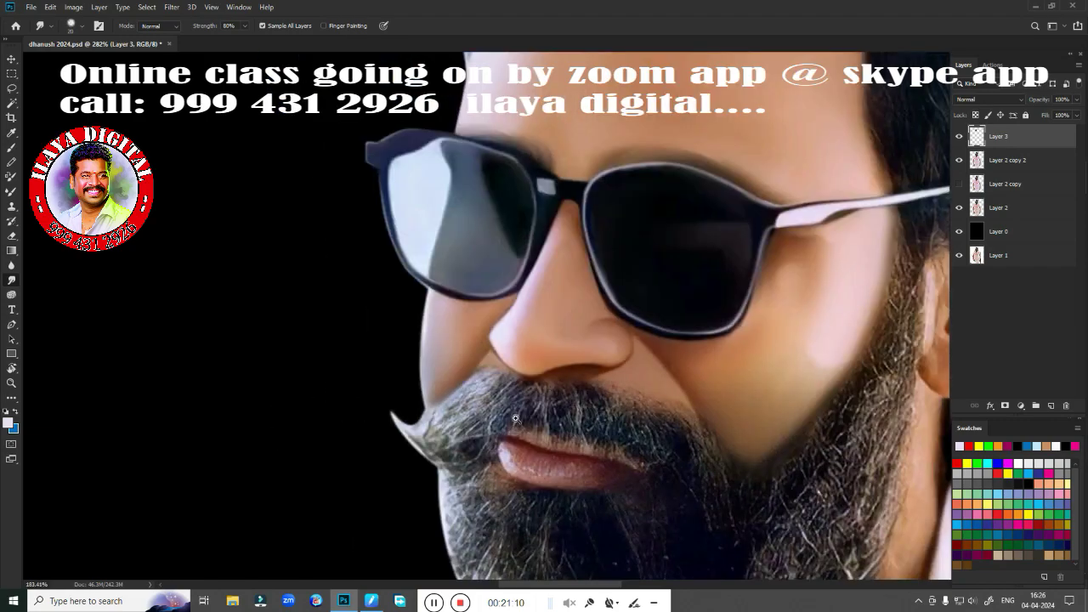
pyautogui.scroll(-4, 493, 382)
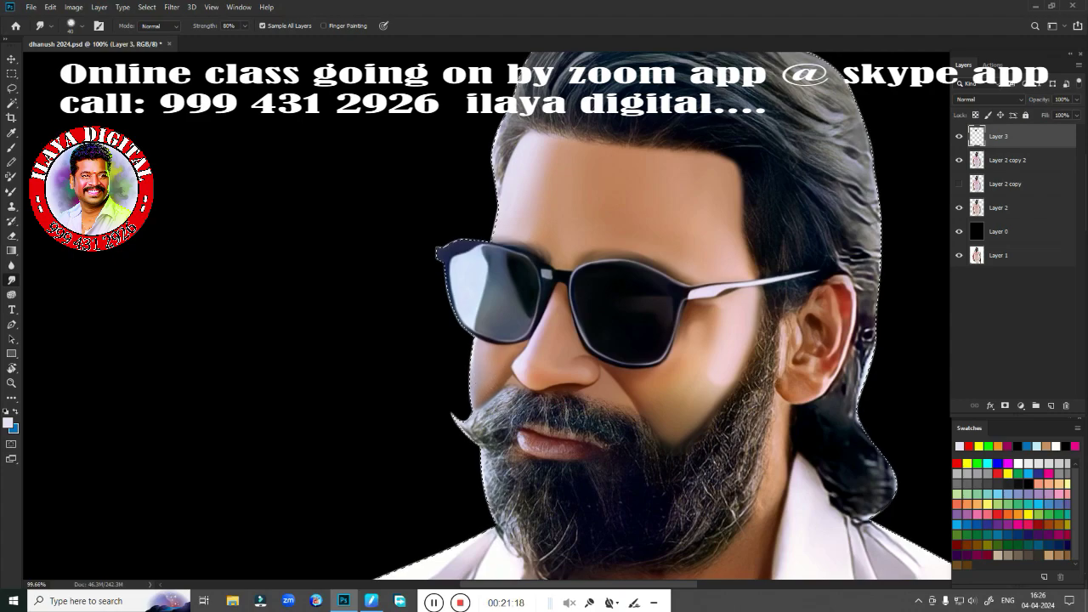
pyautogui.moveTo(676, 486); pyautogui.dragTo(659, 377)
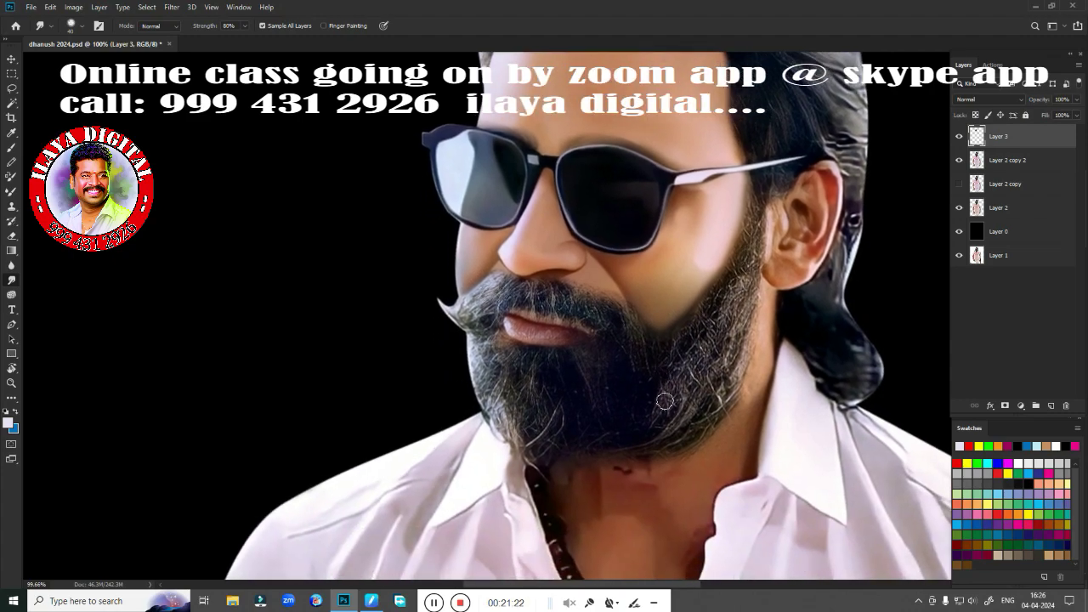
pyautogui.scroll(2, 527, 336)
pyautogui.scroll(3, 510, 336)
pyautogui.press('b')
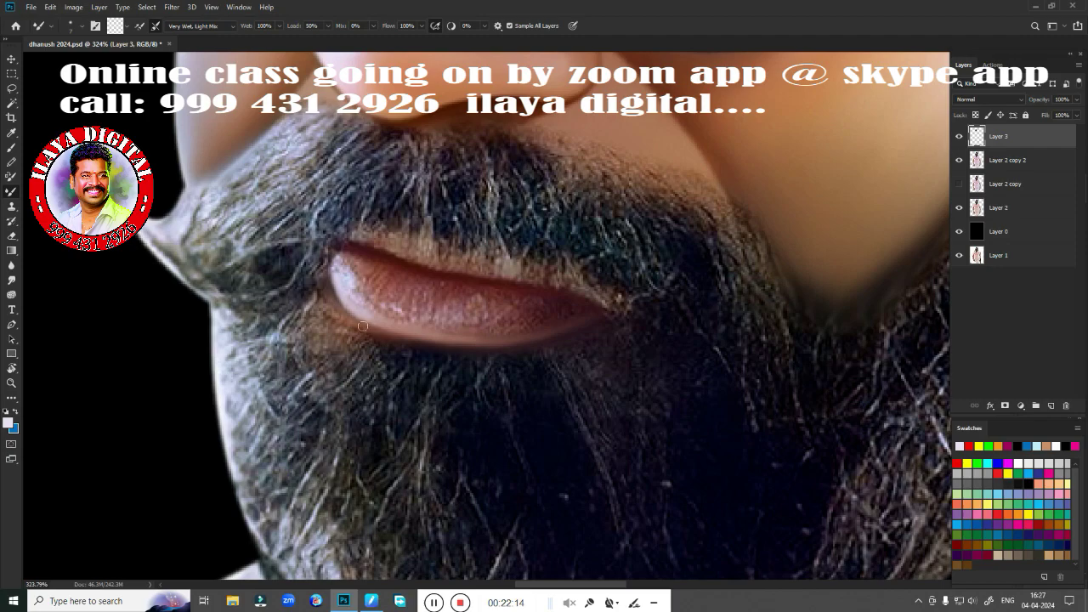
# Step: Tilt the canvas view, then smudge the lower lip's texture out to its right tip
pyautogui.press('r')
pyautogui.moveTo(687, 279); pyautogui.dragTo(526, 370)
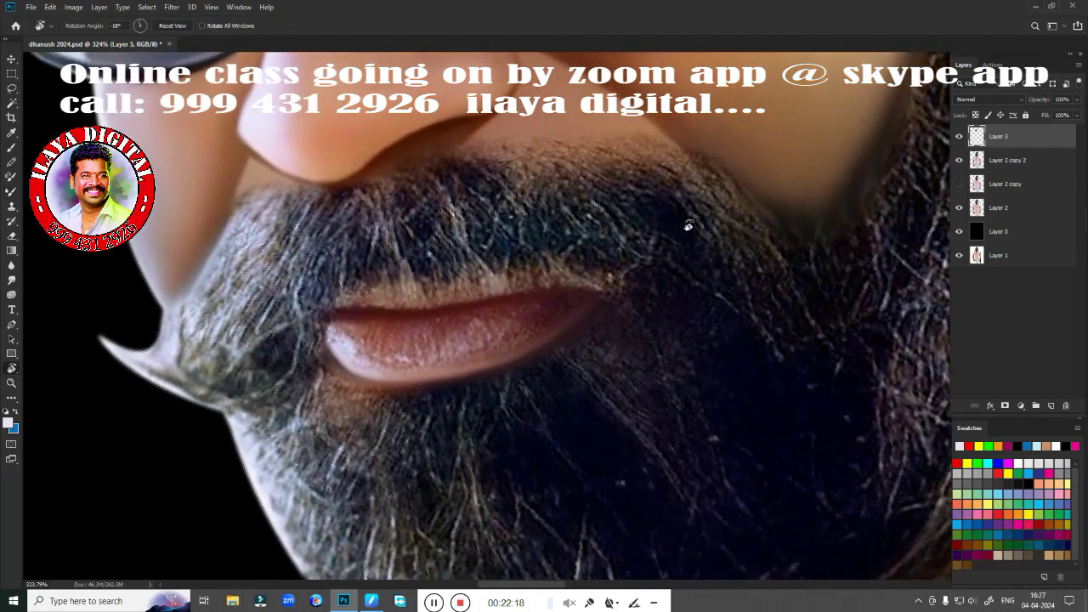
pyautogui.press('r')
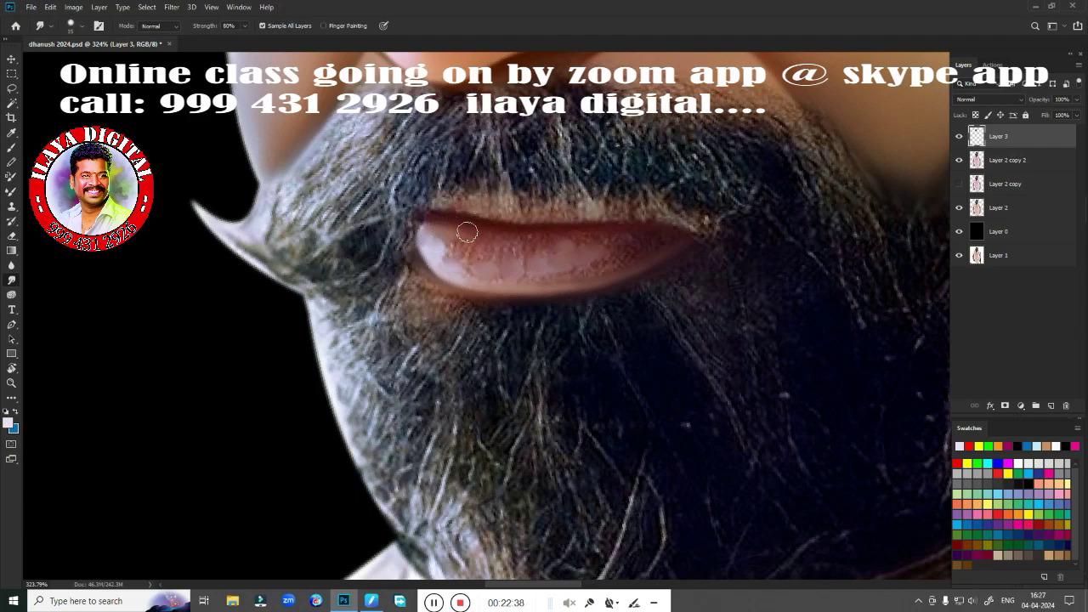
pyautogui.moveTo(453, 227); pyautogui.dragTo(500, 232)
pyautogui.moveTo(586, 239); pyautogui.dragTo(670, 237)
pyautogui.press(']')
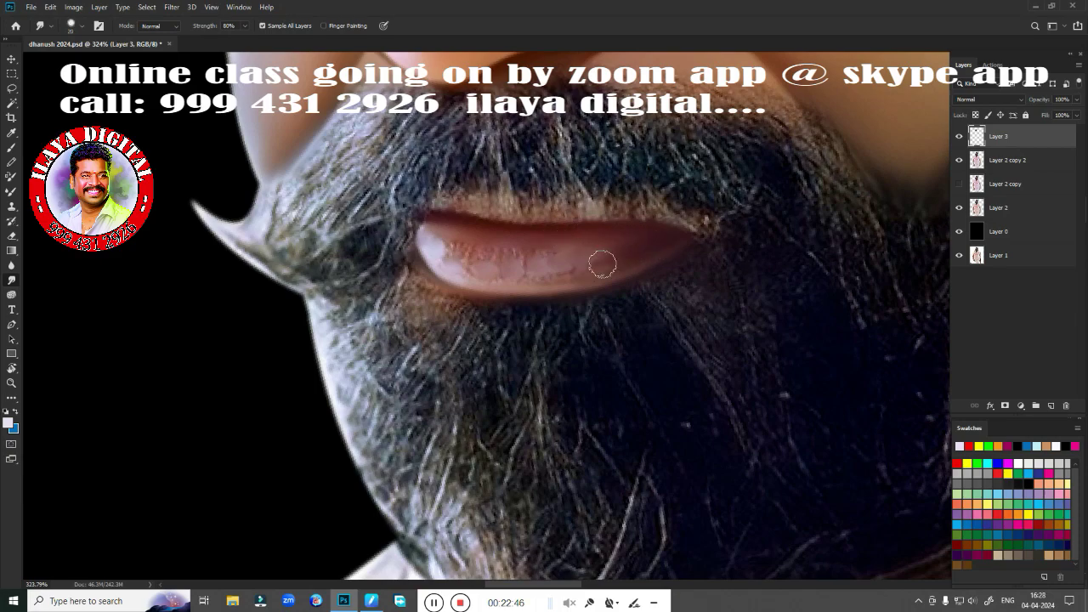
pyautogui.moveTo(586, 263); pyautogui.dragTo(678, 241)
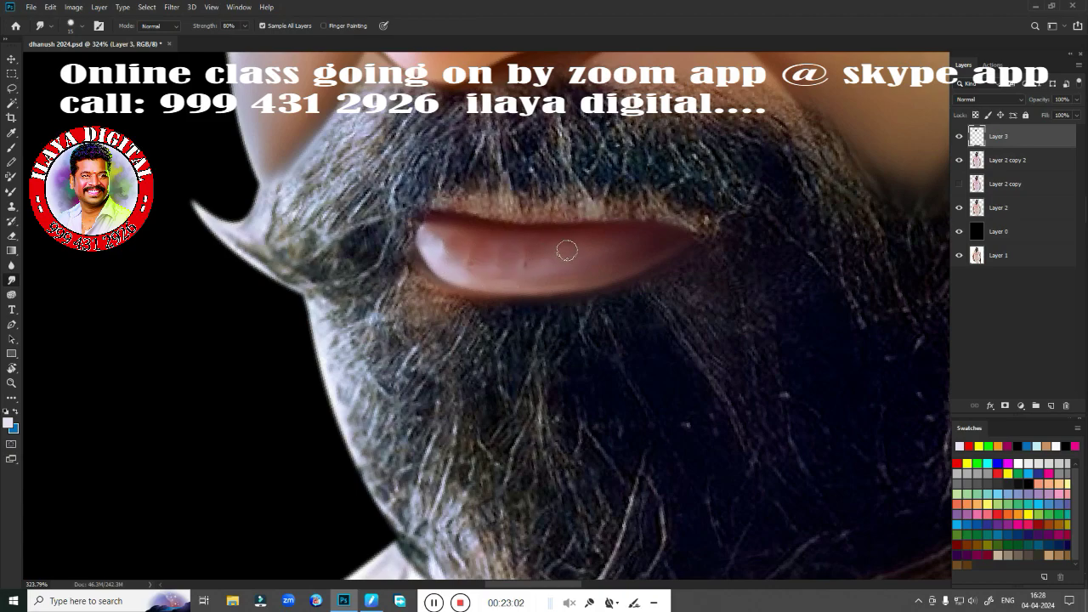
# Step: With a smaller smudge brush, soften the upper lip edge, lip corners and lower edges
pyautogui.press('[')
pyautogui.moveTo(532, 216); pyautogui.dragTo(655, 214)
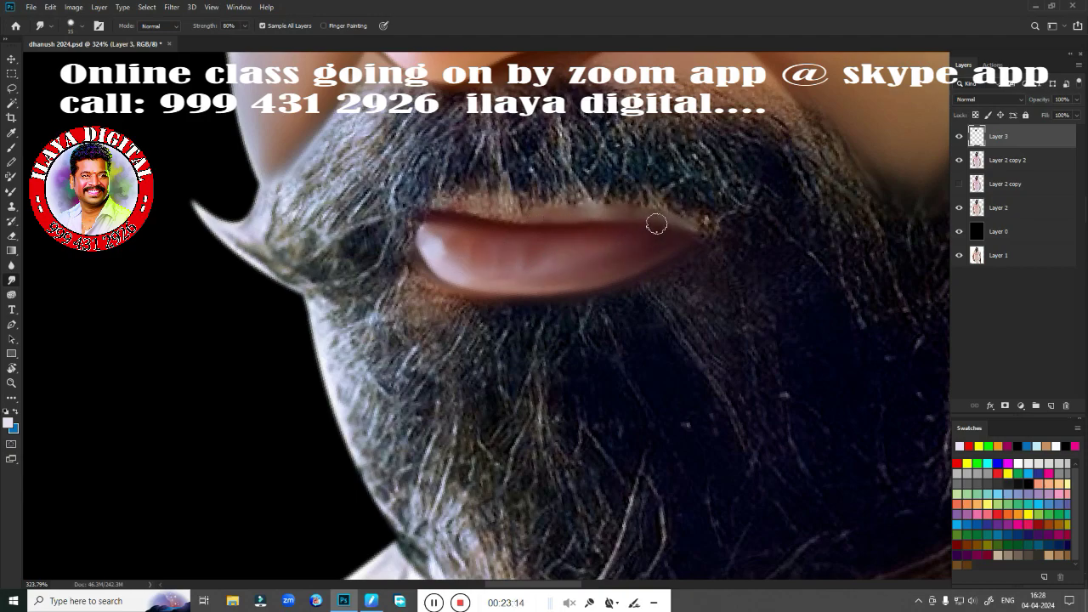
pyautogui.moveTo(466, 209)
pyautogui.mouseDown()
pyautogui.moveTo(448, 209)
pyautogui.moveTo(565, 221)
pyautogui.moveTo(467, 216)
pyautogui.mouseUp()
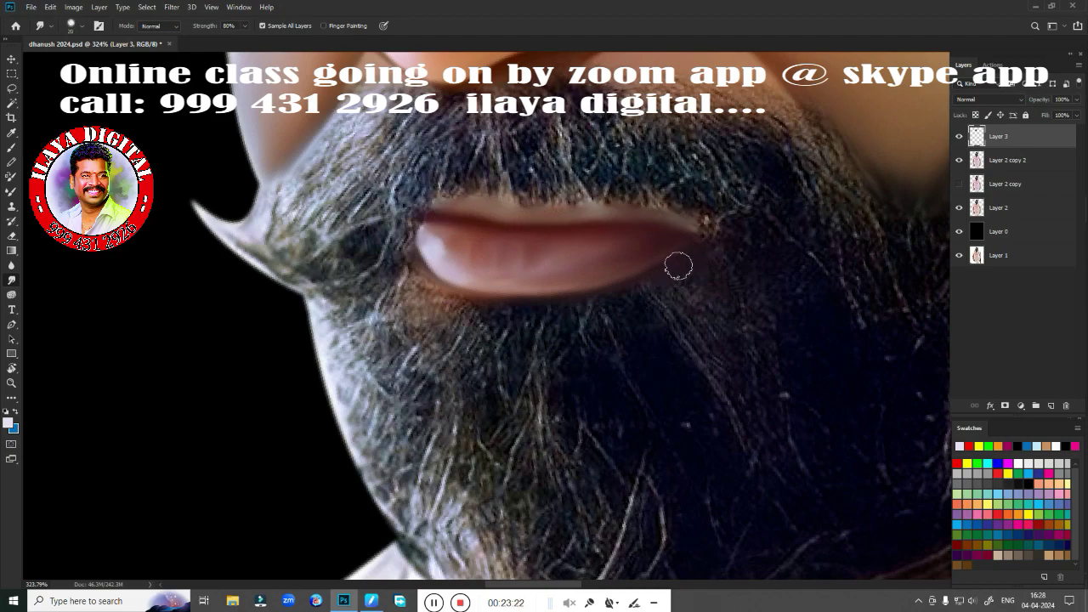
pyautogui.moveTo(678, 266)
pyautogui.mouseDown()
pyautogui.moveTo(639, 291)
pyautogui.moveTo(548, 306)
pyautogui.mouseUp()
pyautogui.moveTo(410, 273); pyautogui.dragTo(418, 223)
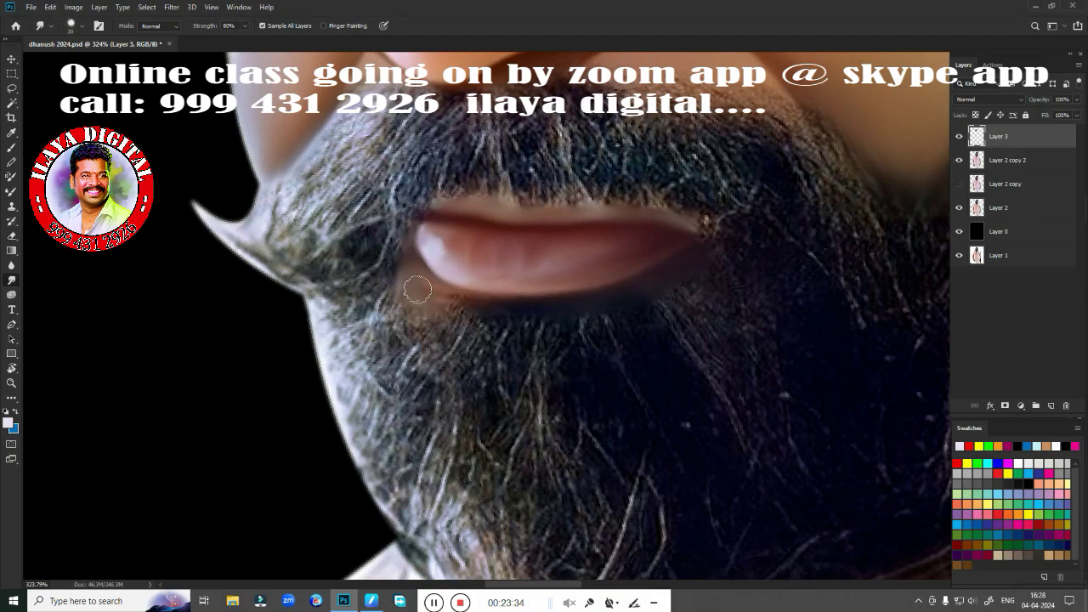
pyautogui.moveTo(416, 290)
pyautogui.mouseDown()
pyautogui.moveTo(524, 309)
pyautogui.moveTo(404, 288)
pyautogui.moveTo(544, 330)
pyautogui.mouseUp()
pyautogui.press('e')
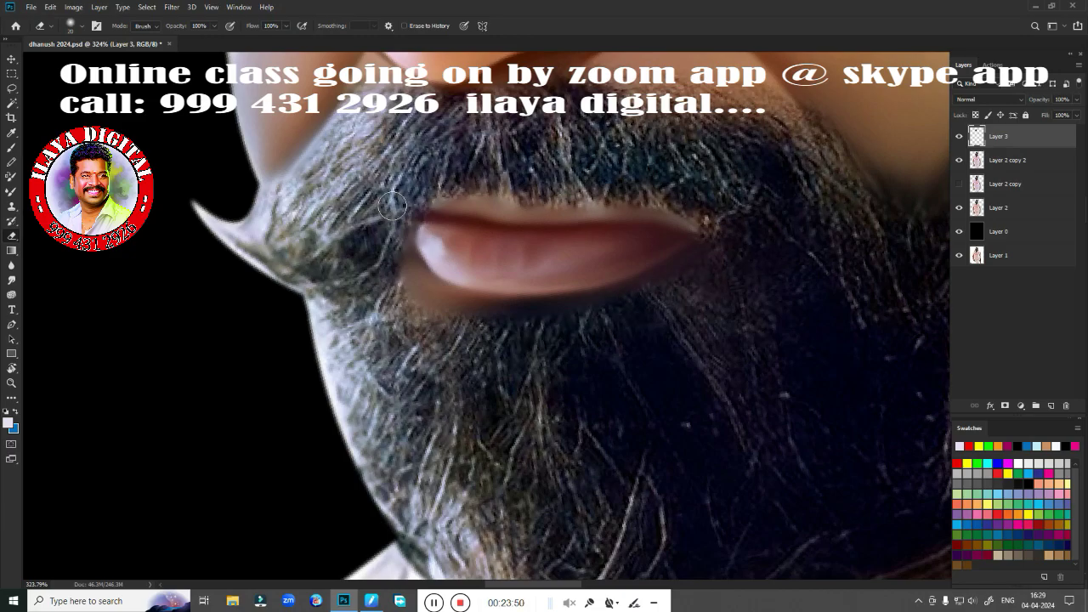
# Step: Fit the portrait on screen and lasso a selection around the beard and moustache
pyautogui.hotkey('ctrl', '0')
pyautogui.scroll(-3, 502, 409)
pyautogui.scroll(4, 474, 413)
pyautogui.scroll(-3, 467, 416)
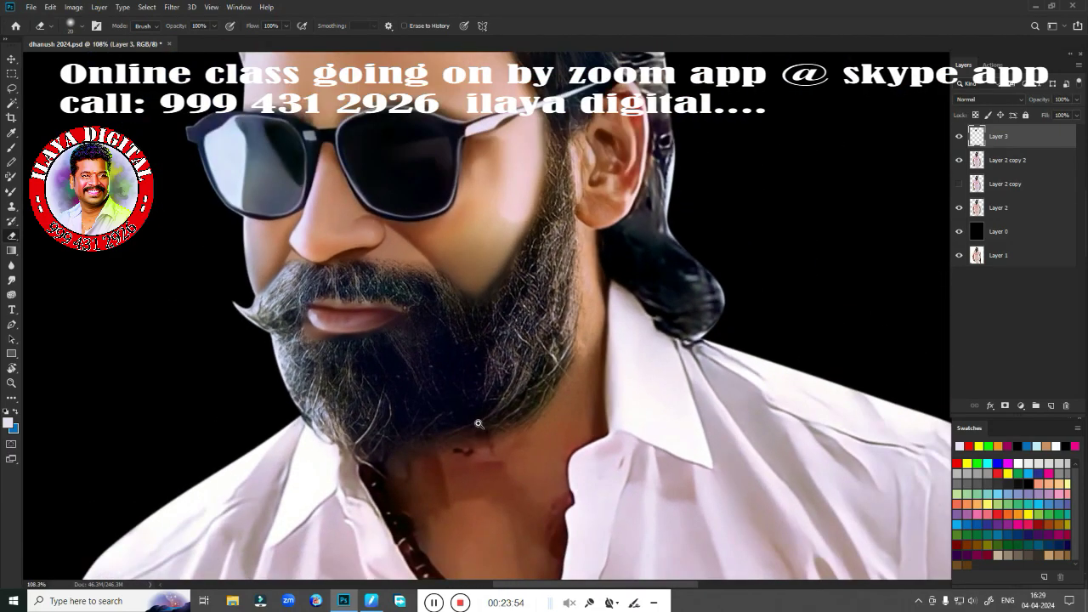
pyautogui.press('l')
pyautogui.moveTo(528, 225); pyautogui.dragTo(375, 319)
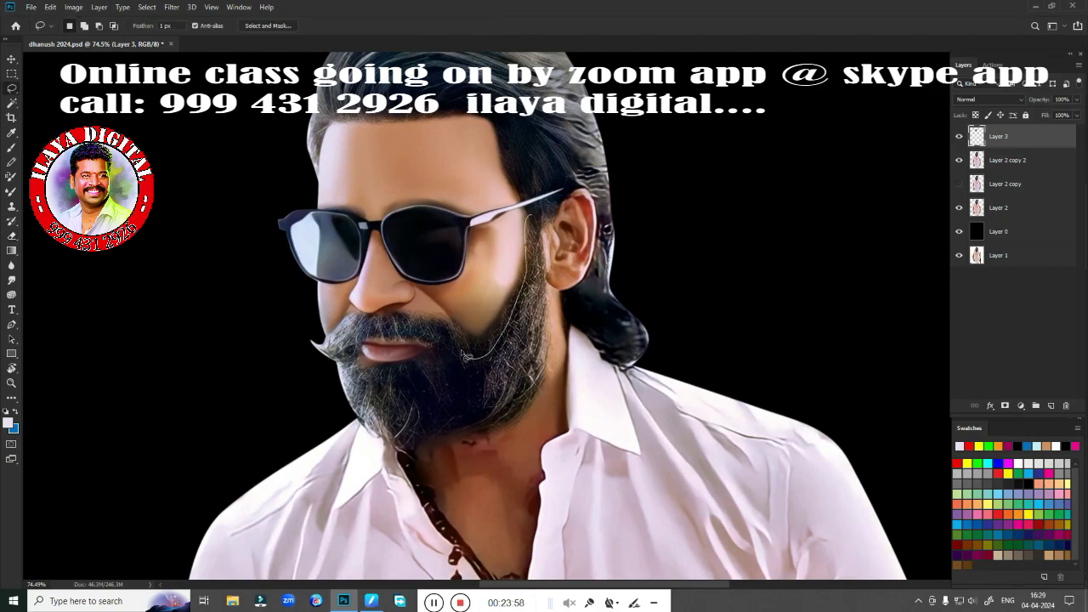
pyautogui.moveTo(321, 343)
pyautogui.mouseDown()
pyautogui.moveTo(427, 345)
pyautogui.moveTo(371, 374)
pyautogui.mouseUp()
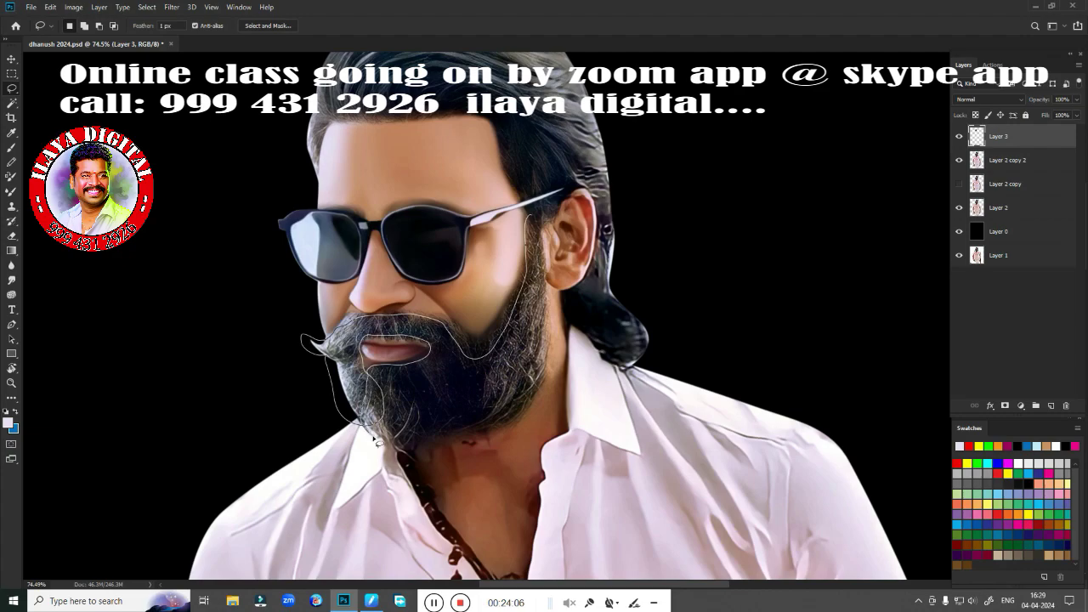
pyautogui.moveTo(375, 440); pyautogui.dragTo(550, 321)
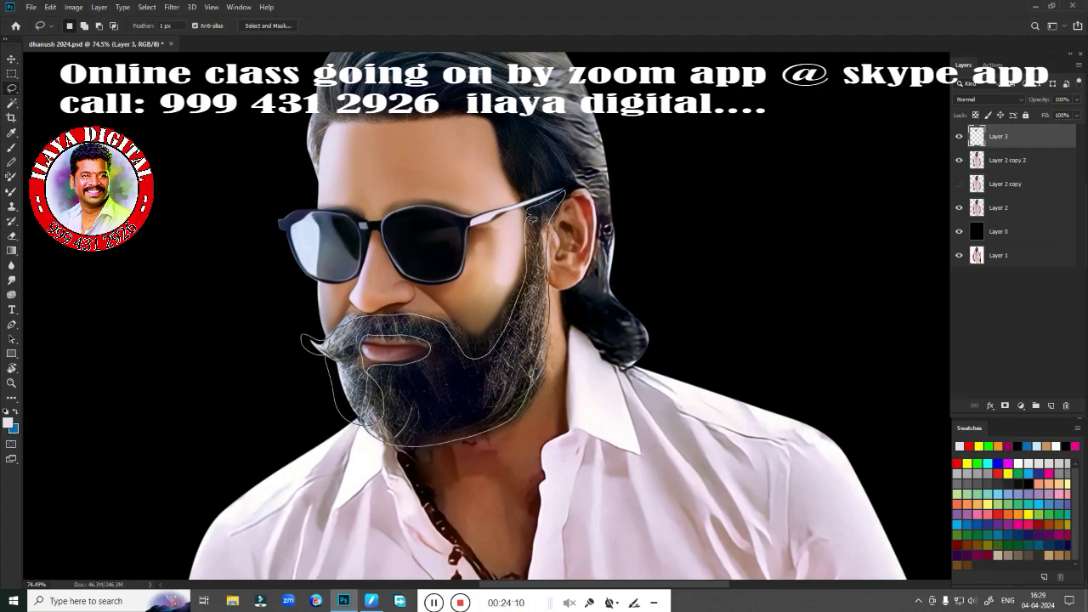
pyautogui.moveTo(532, 219); pyautogui.dragTo(534, 220)
# Step: Feather the selection 1 px, copy it to a new layer, and apply Saturation -100, Lightness -64
pyautogui.hotkey('shift', 'F6')
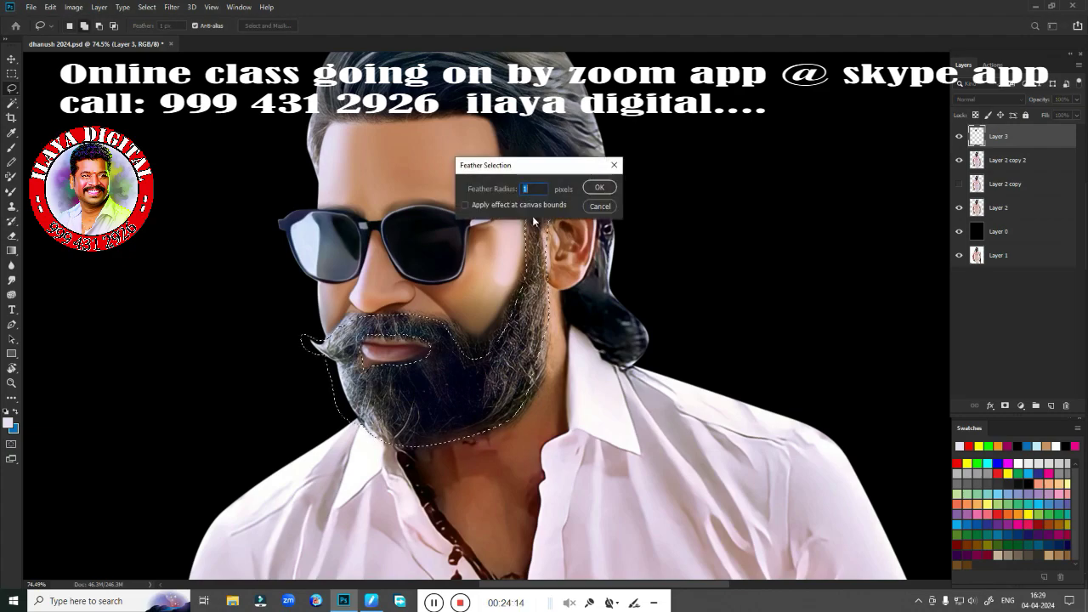
pyautogui.press('Return')
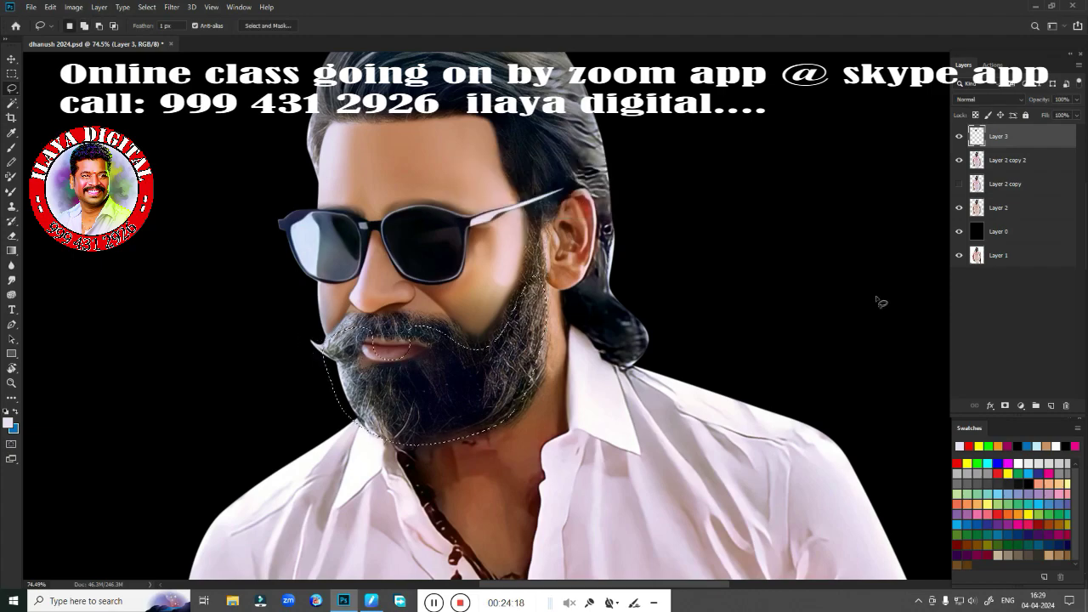
pyautogui.hotkey('ctrl', 'j')
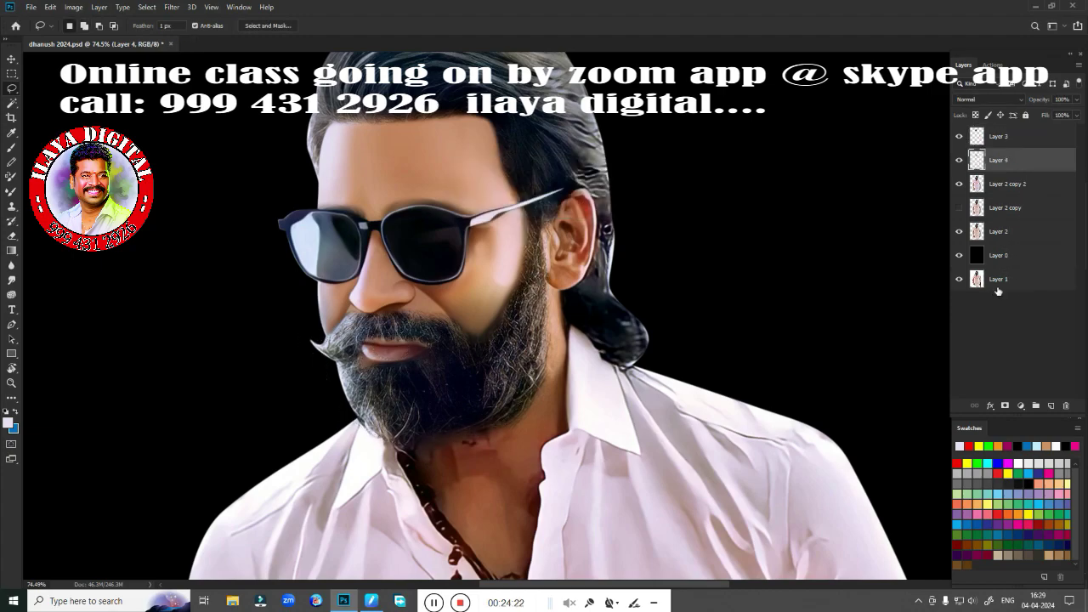
pyautogui.hotkey('ctrl', 'u')
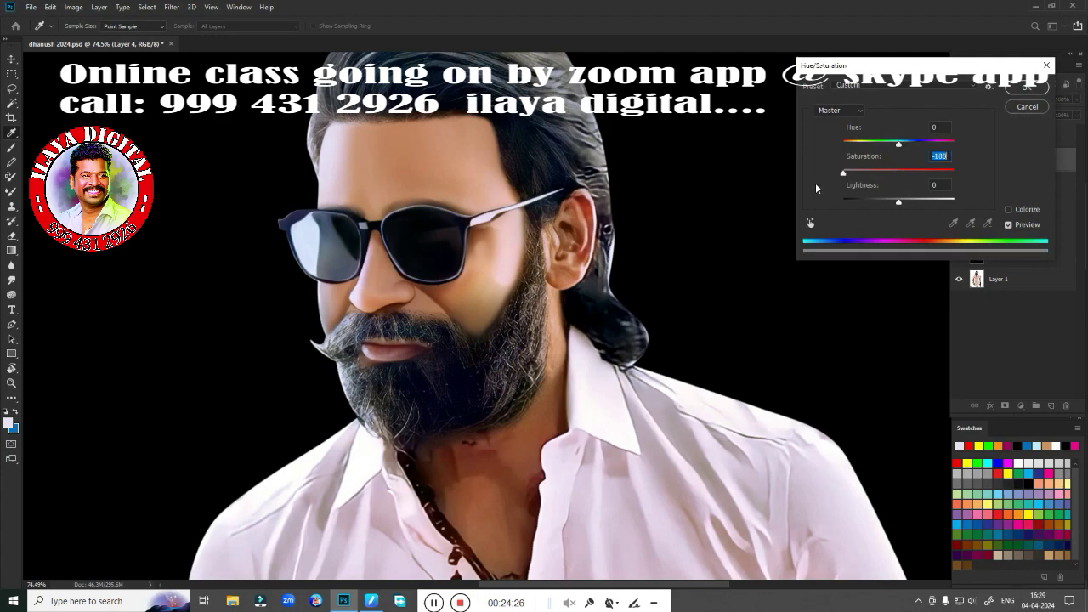
pyautogui.moveTo(897, 201); pyautogui.dragTo(864, 211)
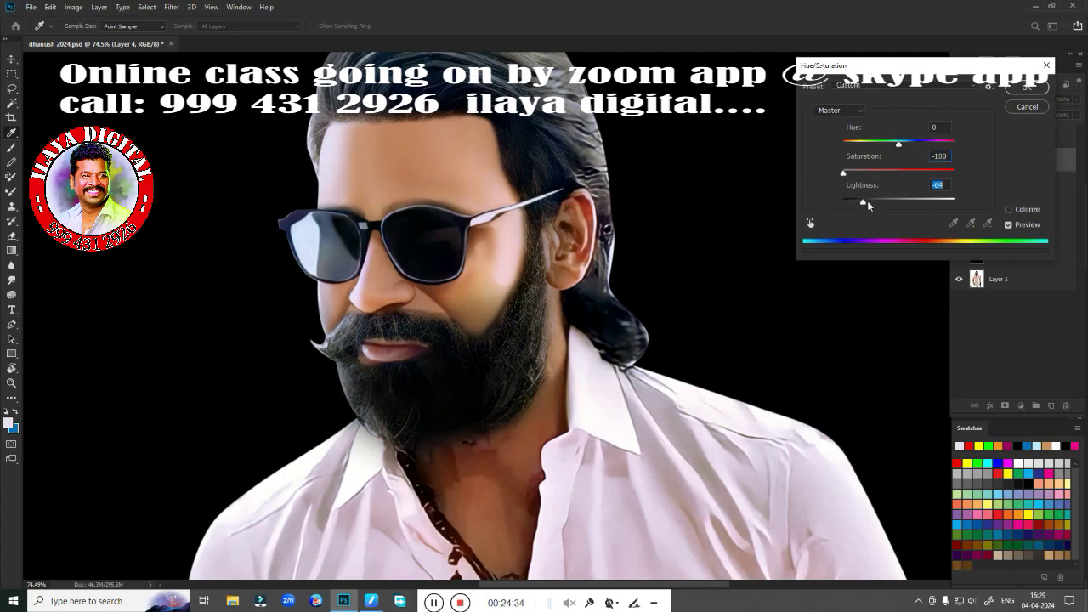
pyautogui.press('Return')
# Step: Erase the grey beard copy on Layer 4 along the upper lip
pyautogui.scroll(5, 678, 365)
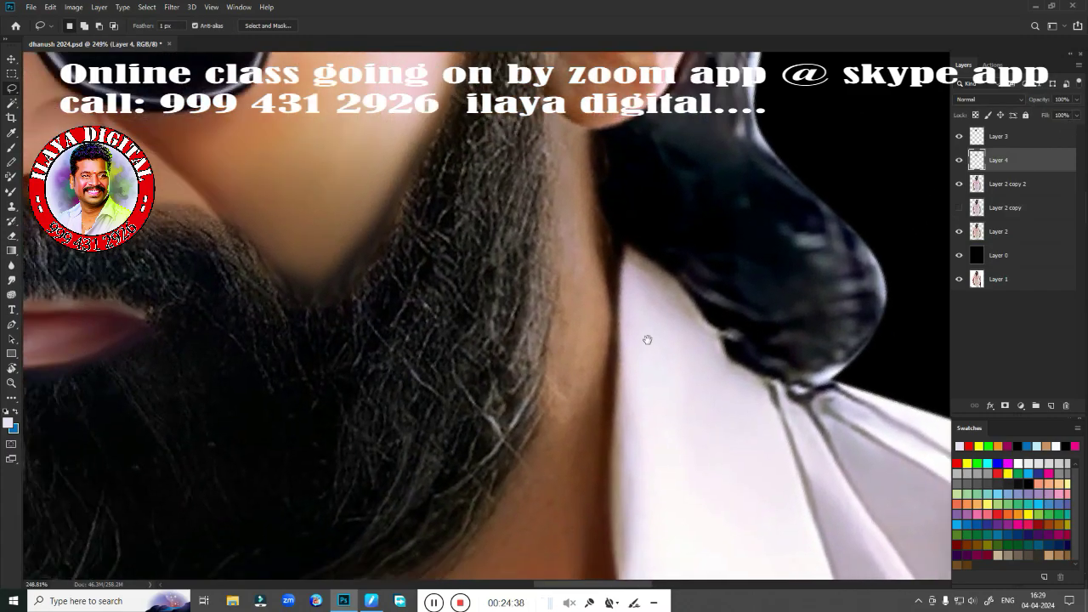
pyautogui.scroll(-5, 649, 337)
pyautogui.scroll(5, 627, 311)
pyautogui.scroll(-1, 709, 418)
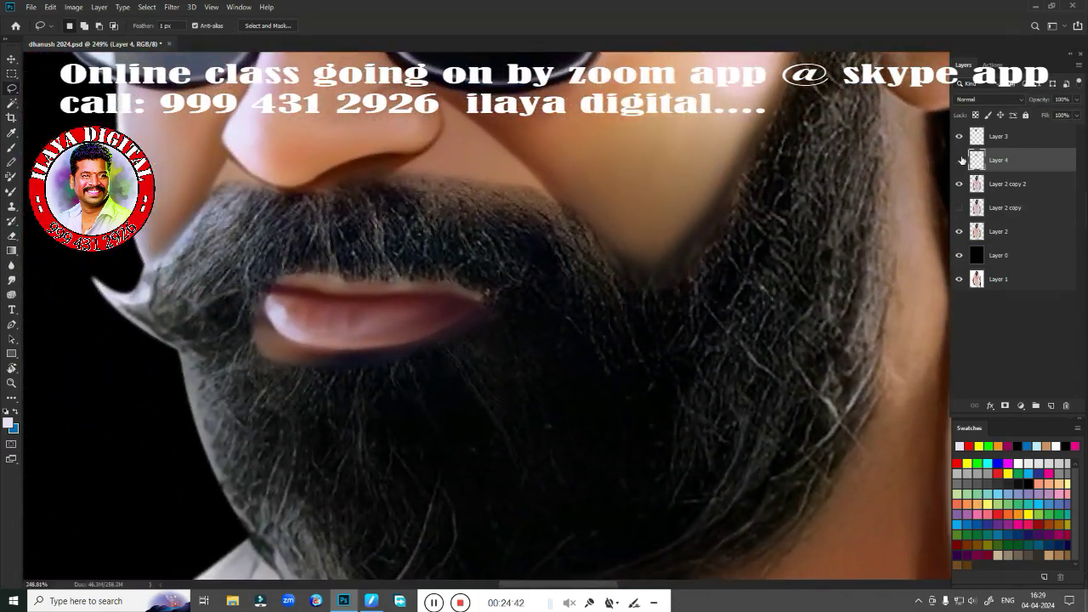
pyautogui.scroll(-3, 646, 382)
pyautogui.scroll(-1, 595, 365)
pyautogui.scroll(3, 554, 351)
pyautogui.scroll(-1, 554, 351)
pyautogui.press('e')
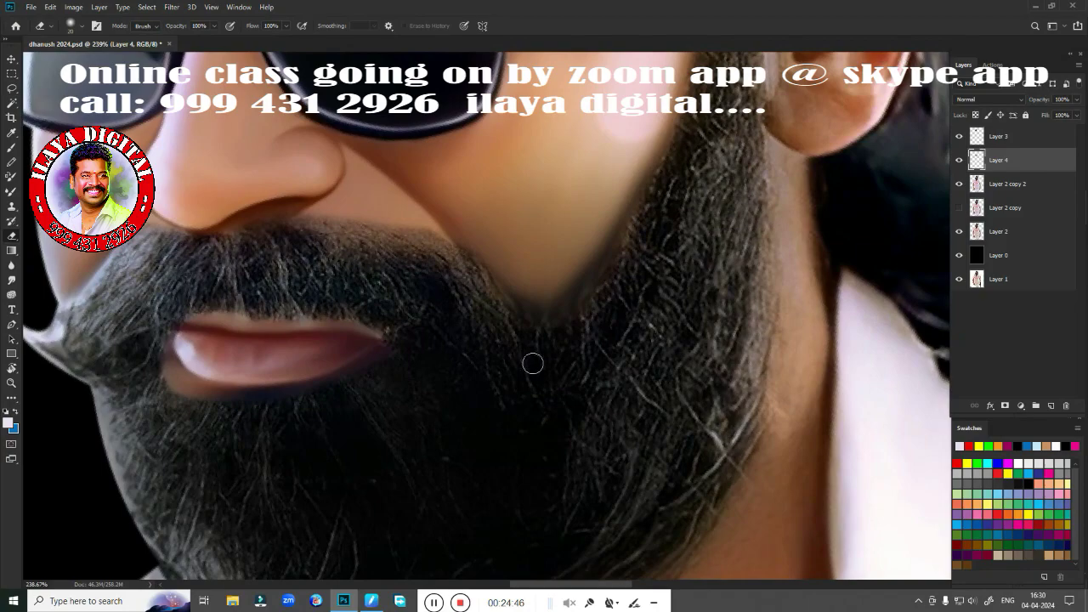
pyautogui.scroll(-1, 532, 362)
pyautogui.scroll(-1, 677, 337)
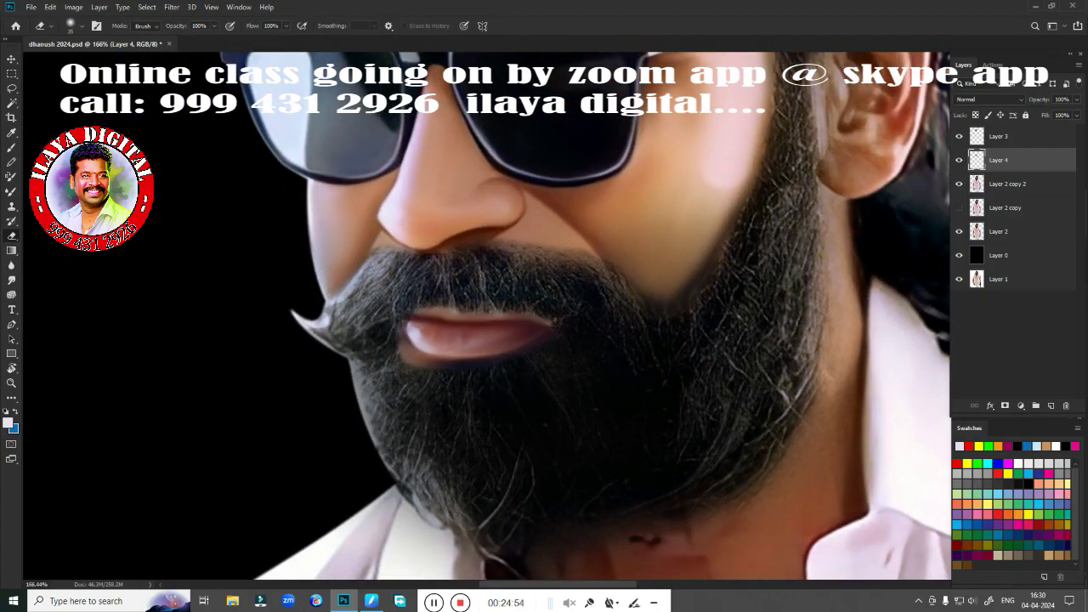
pyautogui.moveTo(425, 307); pyautogui.dragTo(548, 315)
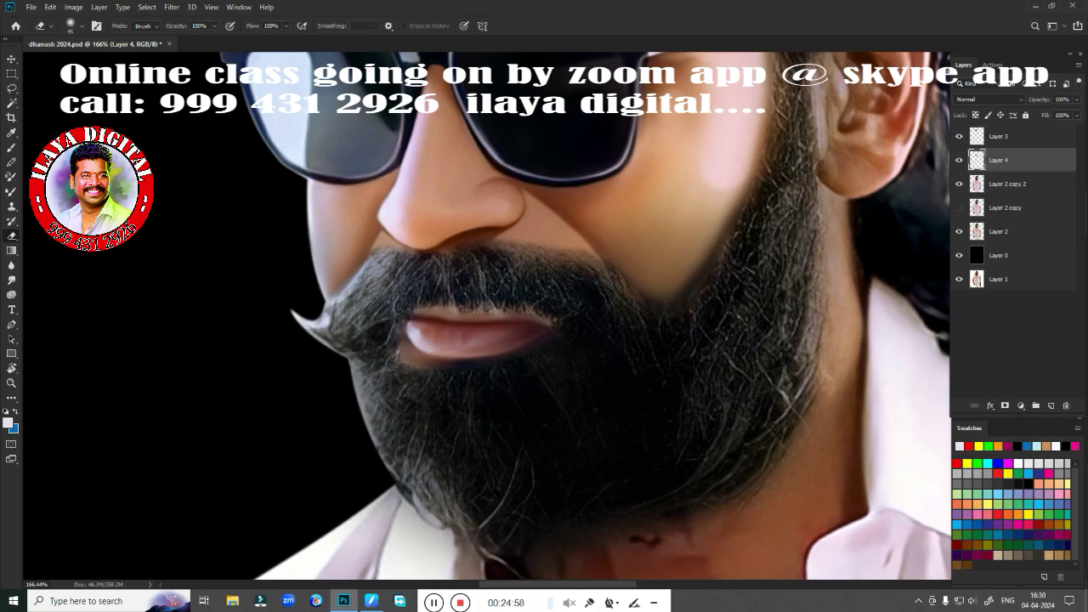
# Step: Zoom in to inspect the moustache area
pyautogui.scroll(5, 765, 161)
pyautogui.scroll(-5, 841, 298)
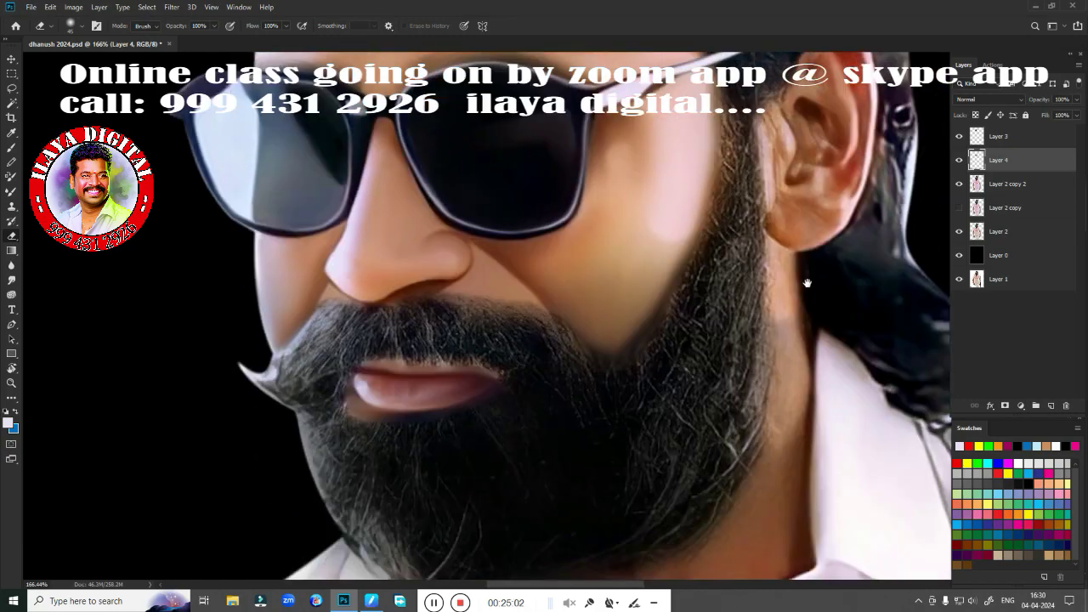
pyautogui.scroll(-2, 795, 306)
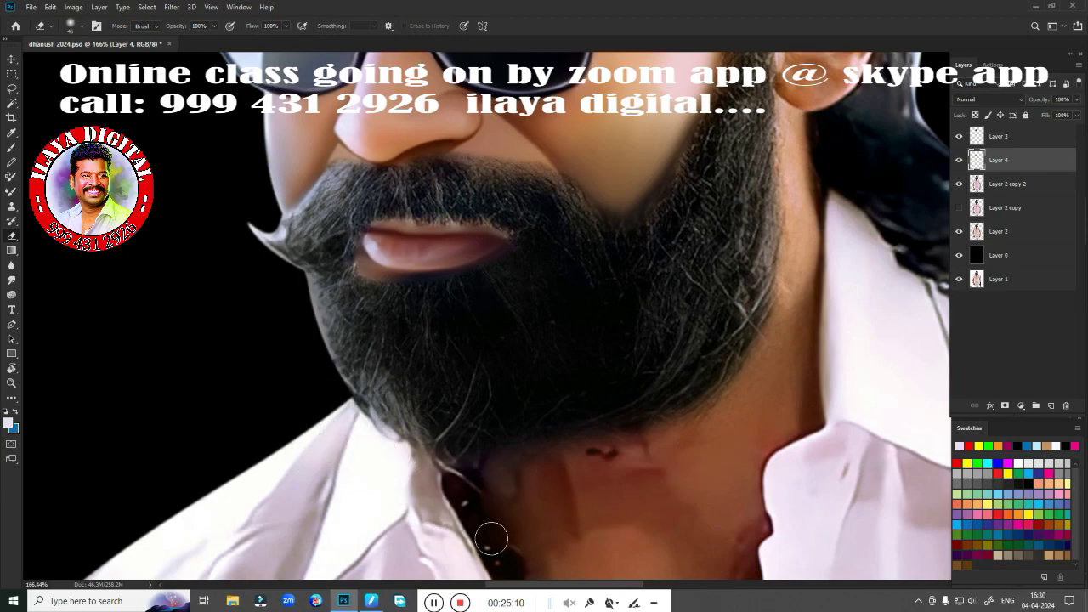
pyautogui.scroll(-2, 646, 379)
pyautogui.scroll(-2, 632, 383)
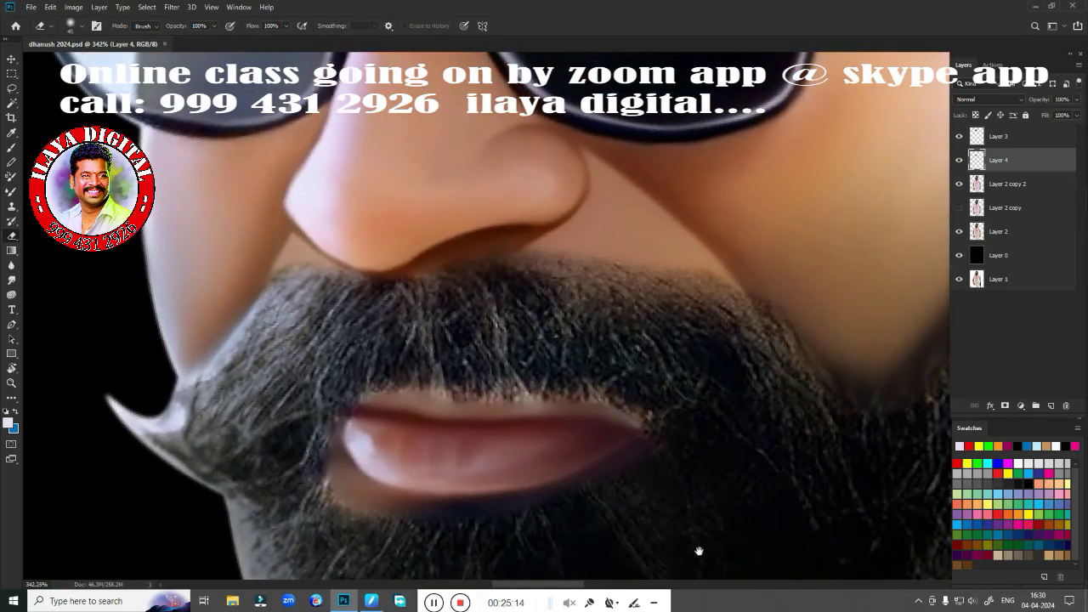
pyautogui.scroll(-2, 595, 467)
pyautogui.scroll(3, 530, 425)
pyautogui.scroll(-2, 530, 424)
pyautogui.scroll(5, 600, 454)
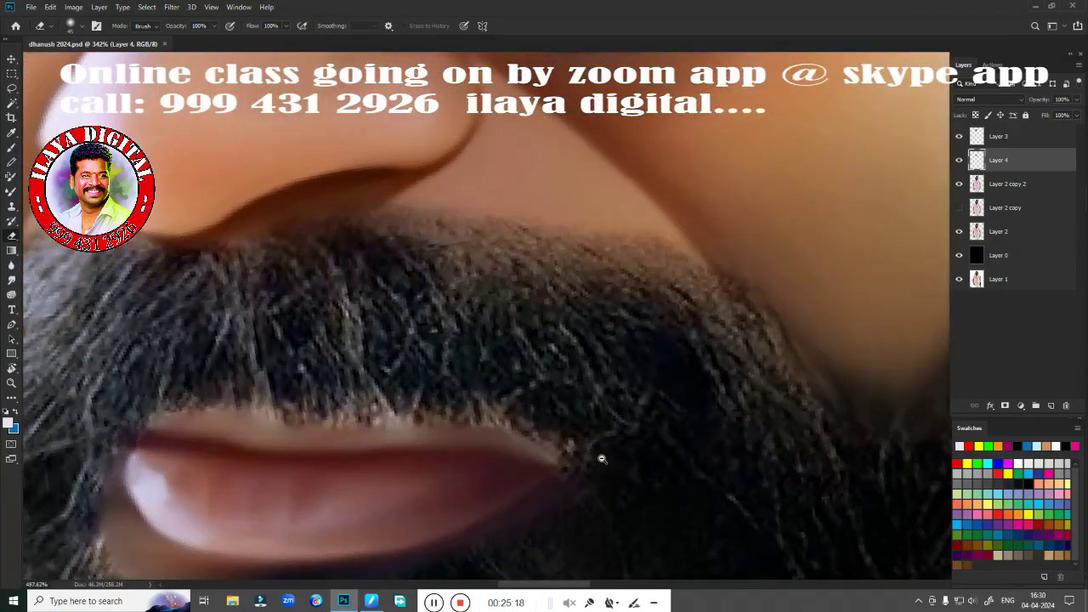
pyautogui.scroll(1, 641, 382)
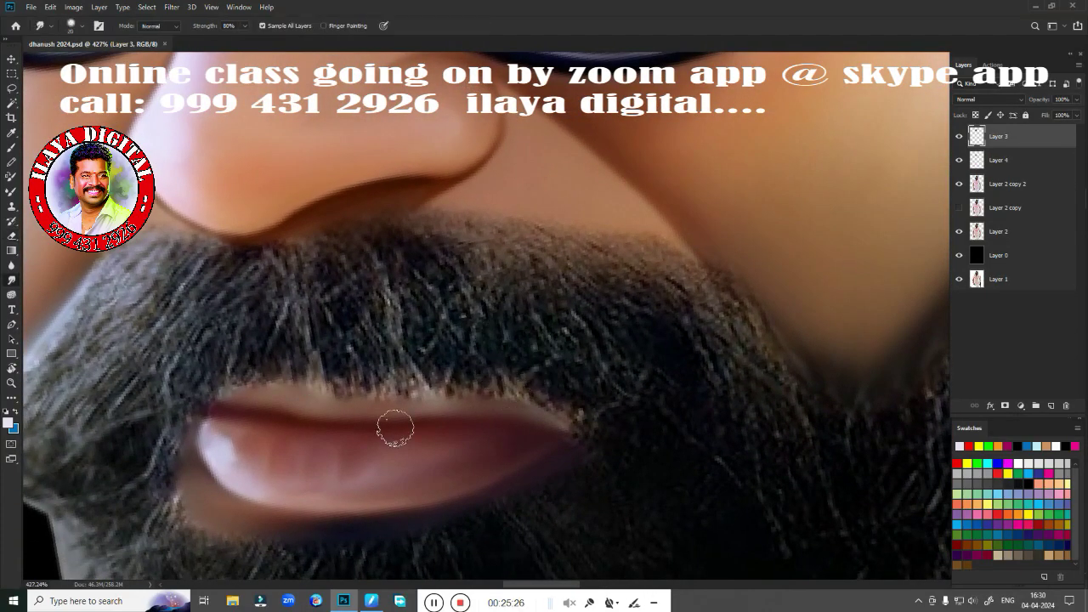
# Step: Smudge dark streaks through the moustache toward the lip and along the beard's right side
pyautogui.moveTo(311, 297)
pyautogui.mouseDown()
pyautogui.moveTo(362, 347)
pyautogui.moveTo(379, 315)
pyautogui.moveTo(405, 301)
pyautogui.moveTo(433, 308)
pyautogui.moveTo(444, 278)
pyautogui.moveTo(474, 275)
pyautogui.moveTo(549, 342)
pyautogui.moveTo(583, 343)
pyautogui.moveTo(579, 299)
pyautogui.moveTo(643, 323)
pyautogui.moveTo(731, 403)
pyautogui.moveTo(790, 408)
pyautogui.mouseUp()
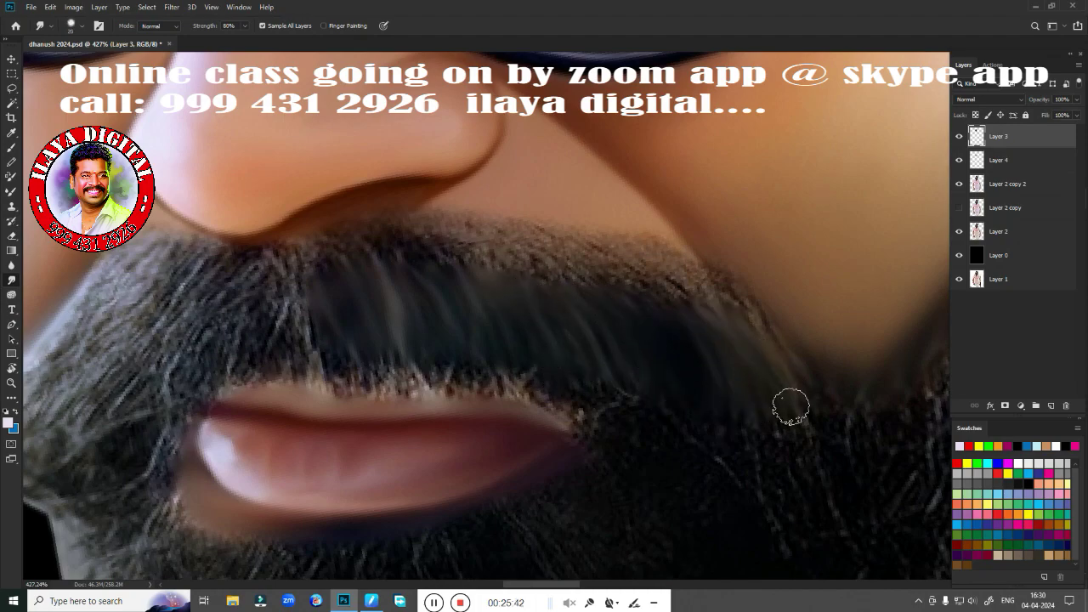
pyautogui.moveTo(298, 285)
pyautogui.mouseDown()
pyautogui.moveTo(347, 388)
pyautogui.moveTo(360, 333)
pyautogui.moveTo(410, 392)
pyautogui.moveTo(433, 335)
pyautogui.moveTo(552, 413)
pyautogui.moveTo(568, 363)
pyautogui.moveTo(630, 383)
pyautogui.mouseUp()
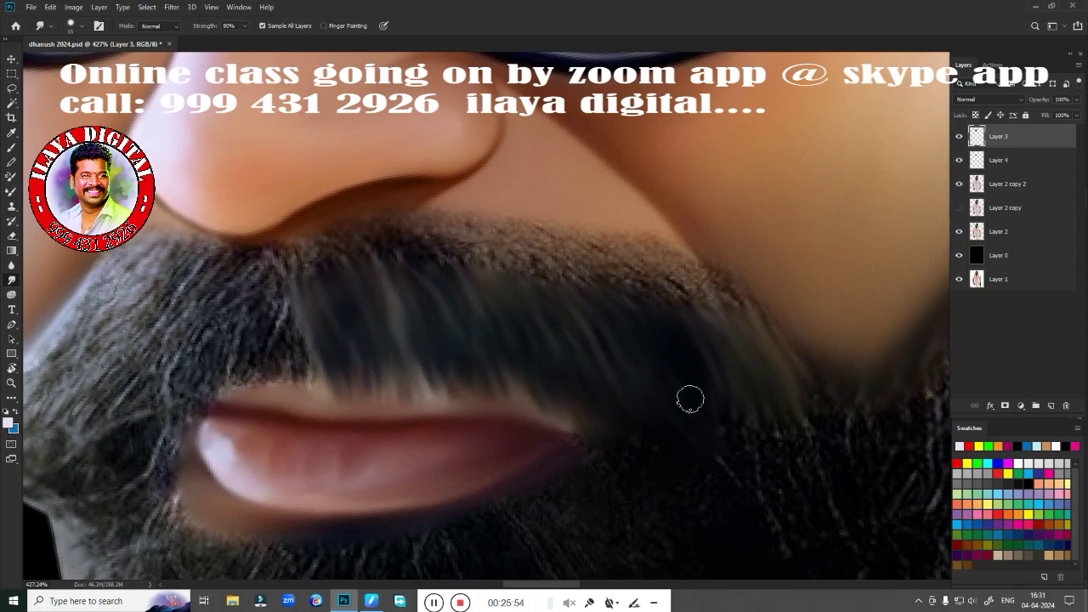
pyautogui.moveTo(690, 398)
pyautogui.mouseDown()
pyautogui.moveTo(777, 447)
pyautogui.moveTo(811, 421)
pyautogui.mouseUp()
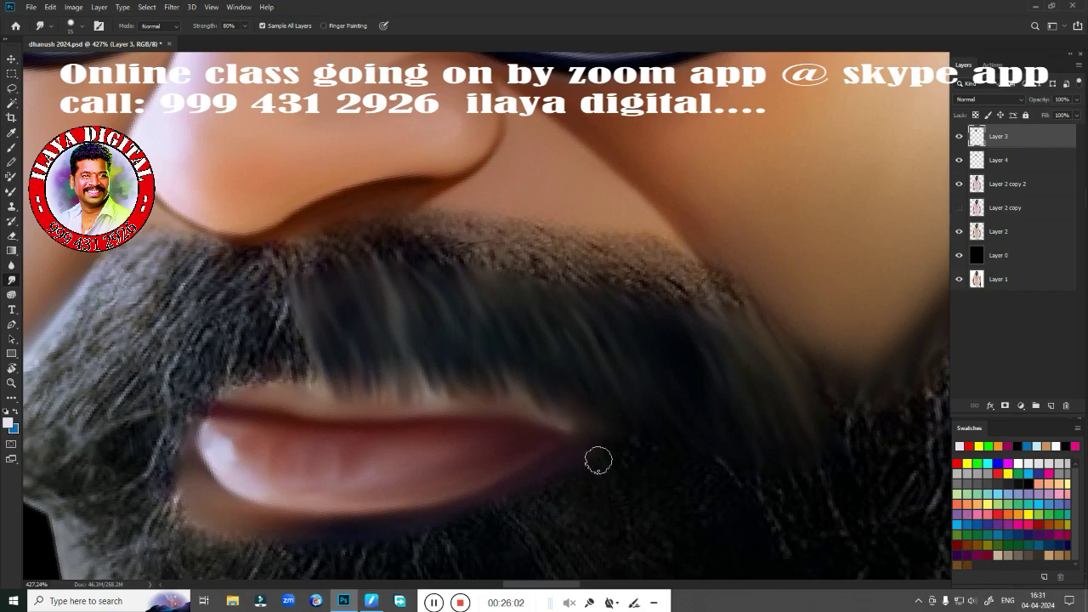
pyautogui.moveTo(646, 448)
pyautogui.mouseDown()
pyautogui.moveTo(768, 518)
pyautogui.moveTo(794, 394)
pyautogui.mouseUp()
pyautogui.moveTo(302, 258)
pyautogui.mouseDown()
pyautogui.moveTo(306, 275)
pyautogui.moveTo(411, 261)
pyautogui.moveTo(532, 281)
pyautogui.moveTo(561, 231)
pyautogui.moveTo(641, 260)
pyautogui.moveTo(724, 319)
pyautogui.moveTo(711, 237)
pyautogui.mouseUp()
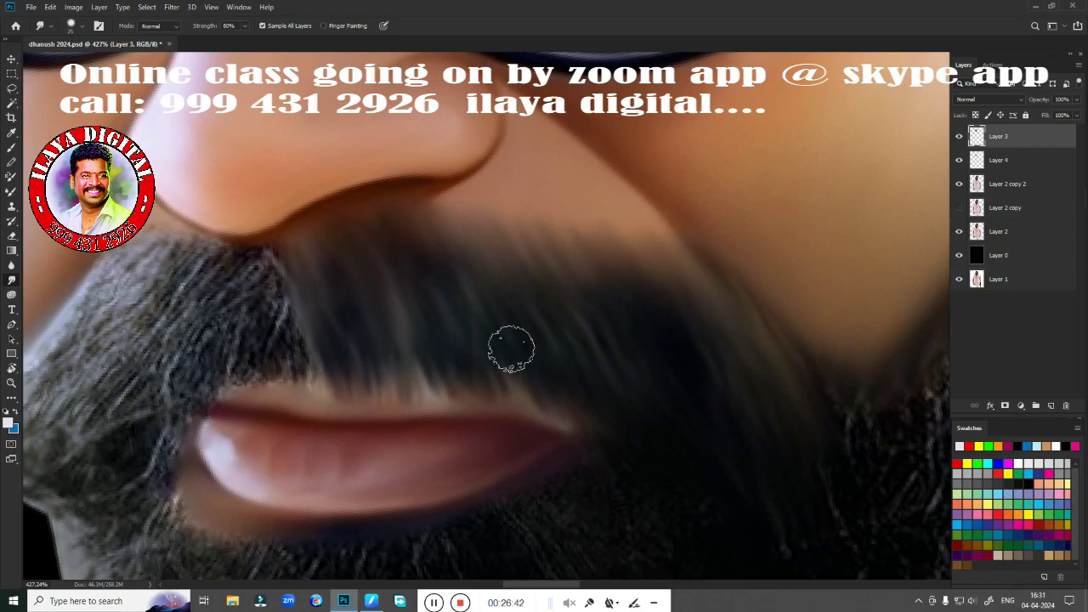
pyautogui.moveTo(511, 349); pyautogui.dragTo(503, 372)
pyautogui.moveTo(365, 399)
pyautogui.mouseDown()
pyautogui.moveTo(422, 283)
pyautogui.moveTo(531, 292)
pyautogui.moveTo(544, 357)
pyautogui.mouseUp()
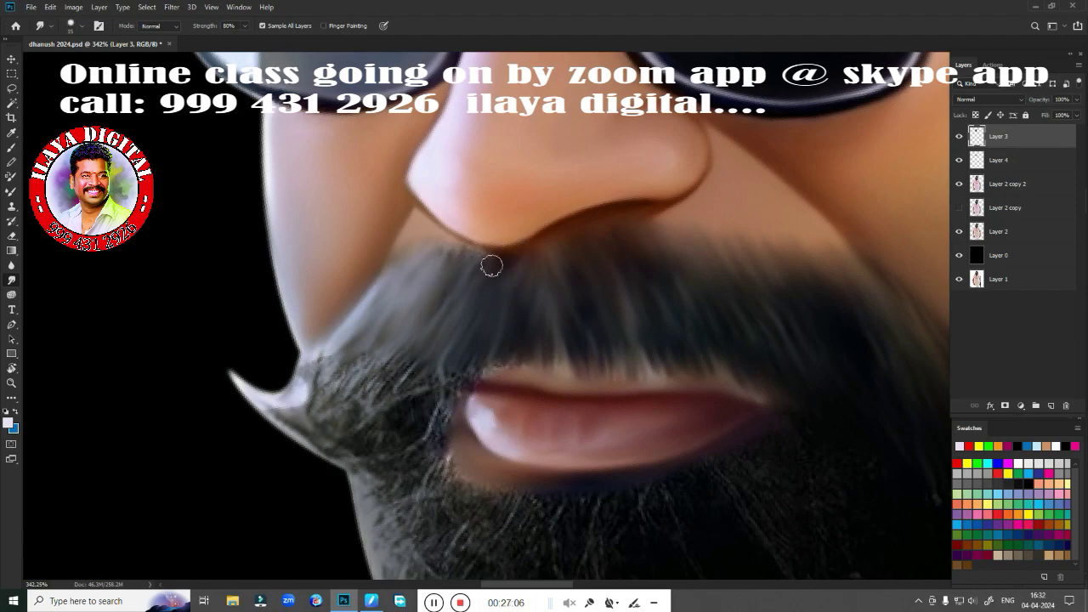
# Step: Smudge below the nose, sweep the left moustache tip upward, and smooth the beard under it
pyautogui.moveTo(491, 266); pyautogui.dragTo(434, 266)
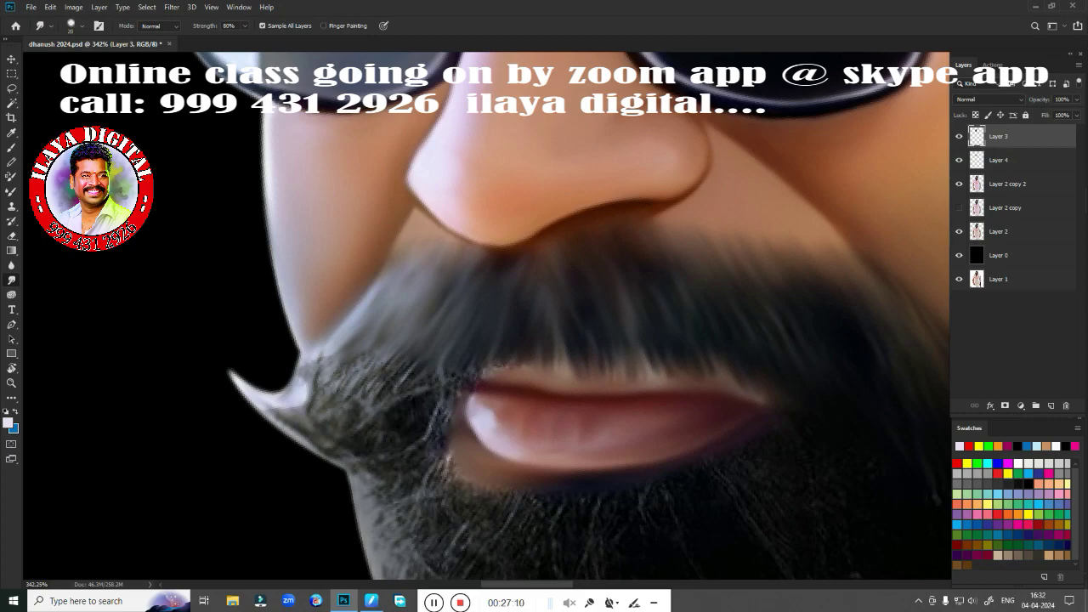
pyautogui.moveTo(323, 366)
pyautogui.mouseDown()
pyautogui.moveTo(306, 383)
pyautogui.moveTo(255, 391)
pyautogui.moveTo(213, 340)
pyautogui.mouseUp()
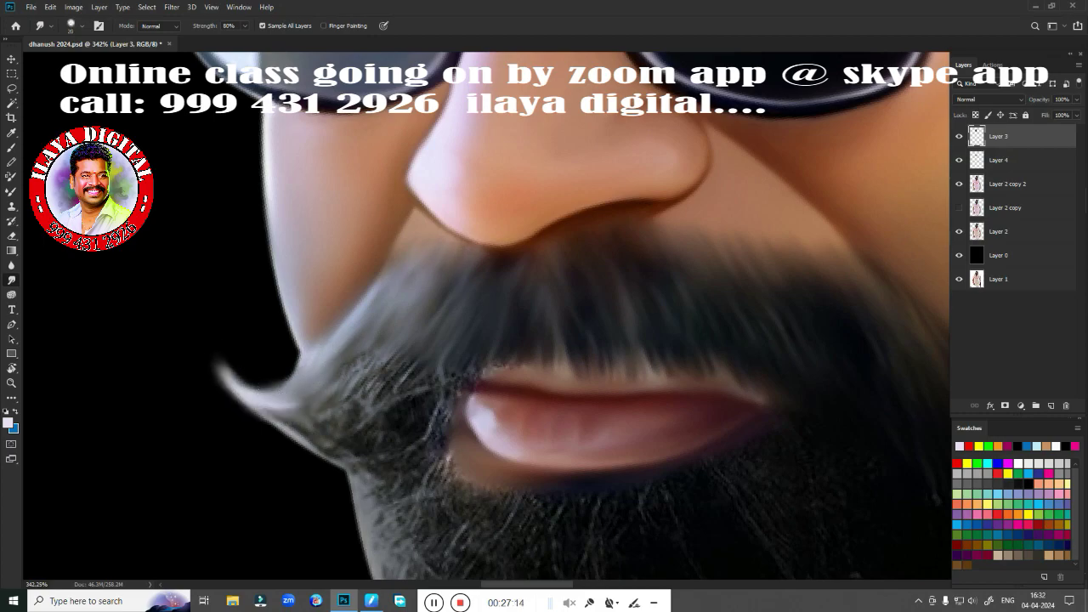
pyautogui.moveTo(293, 408)
pyautogui.mouseDown()
pyautogui.moveTo(418, 413)
pyautogui.moveTo(463, 380)
pyautogui.moveTo(556, 376)
pyautogui.moveTo(493, 367)
pyautogui.moveTo(519, 230)
pyautogui.mouseUp()
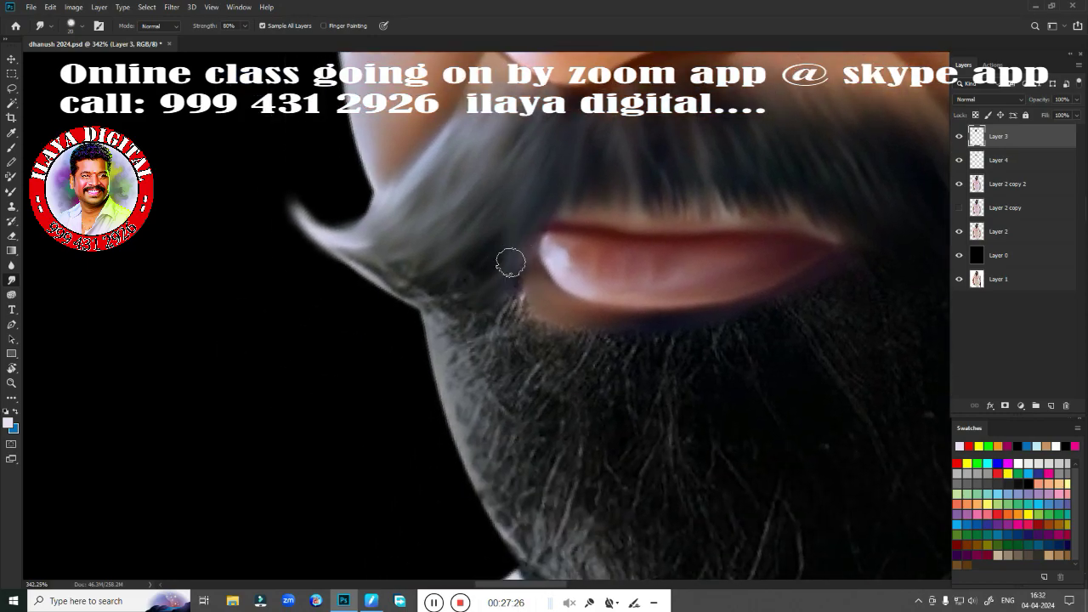
pyautogui.moveTo(414, 299)
pyautogui.mouseDown()
pyautogui.moveTo(367, 279)
pyautogui.moveTo(317, 231)
pyautogui.moveTo(376, 255)
pyautogui.moveTo(298, 209)
pyautogui.mouseUp()
pyautogui.moveTo(351, 258); pyautogui.dragTo(279, 152)
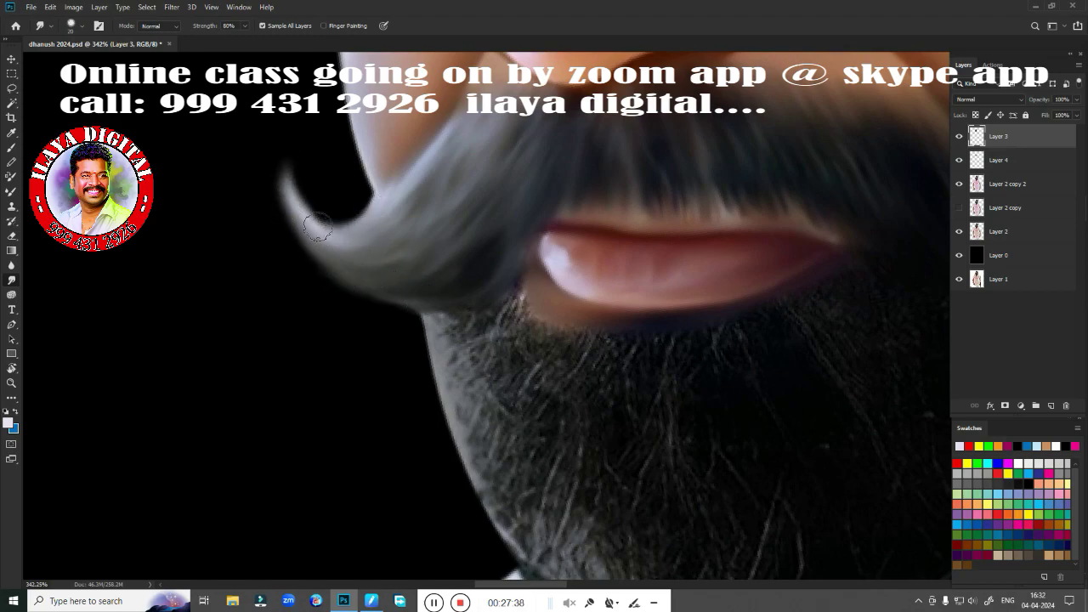
pyautogui.moveTo(323, 219); pyautogui.dragTo(282, 155)
pyautogui.scroll(-3, 555, 390)
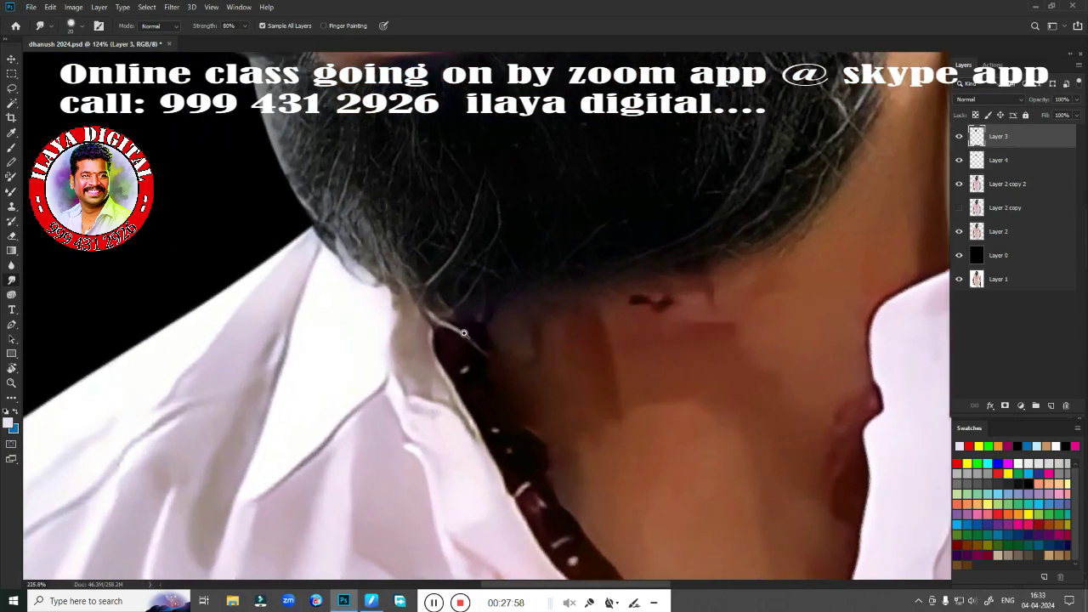
# Step: Smooth the wiry beard hairs below the lower lip
pyautogui.moveTo(594, 275); pyautogui.dragTo(487, 389)
pyautogui.scroll(-3, 587, 344)
pyautogui.scroll(3, 587, 345)
pyautogui.scroll(2, 595, 364)
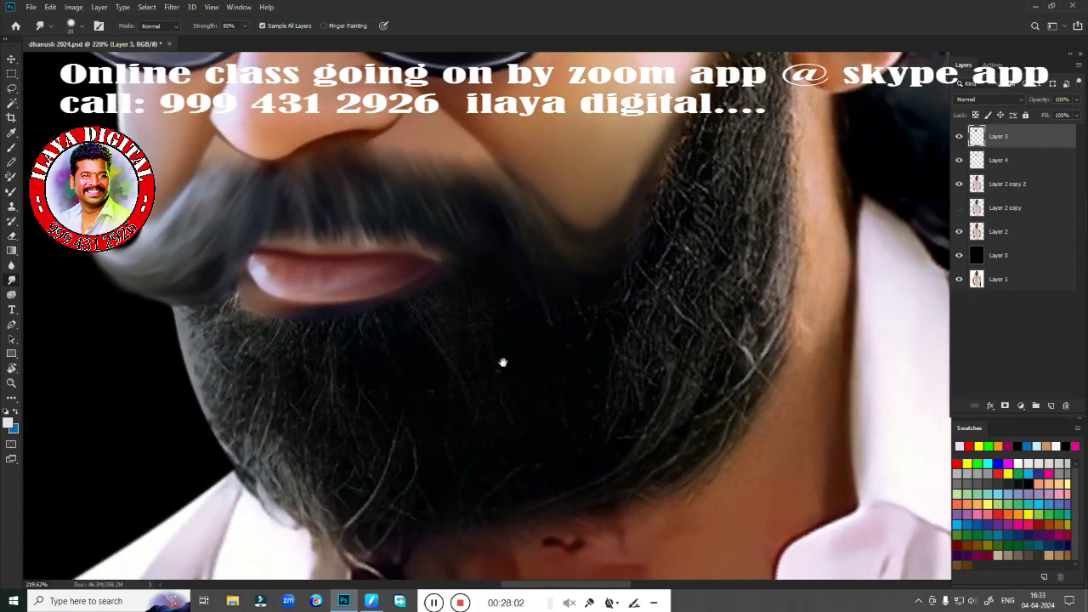
pyautogui.scroll(-5, 502, 360)
pyautogui.scroll(4, 481, 357)
pyautogui.scroll(2, 481, 357)
pyautogui.scroll(1, 467, 365)
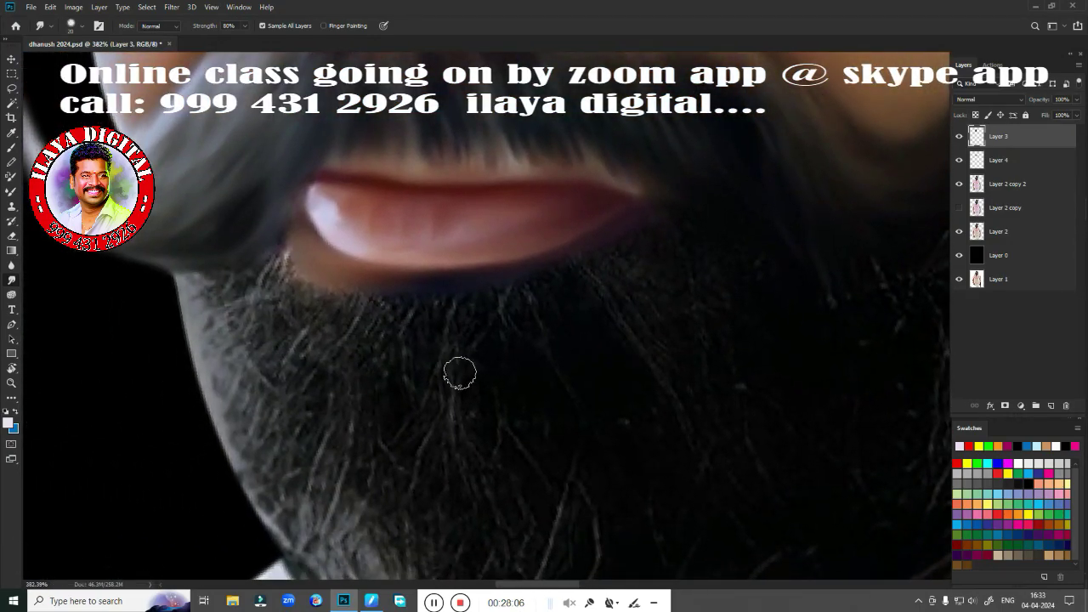
pyautogui.moveTo(280, 281)
pyautogui.mouseDown()
pyautogui.moveTo(262, 316)
pyautogui.moveTo(335, 286)
pyautogui.moveTo(331, 391)
pyautogui.mouseUp()
pyautogui.moveTo(408, 341)
pyautogui.mouseDown()
pyautogui.moveTo(479, 369)
pyautogui.moveTo(563, 352)
pyautogui.moveTo(621, 274)
pyautogui.moveTo(568, 291)
pyautogui.mouseUp()
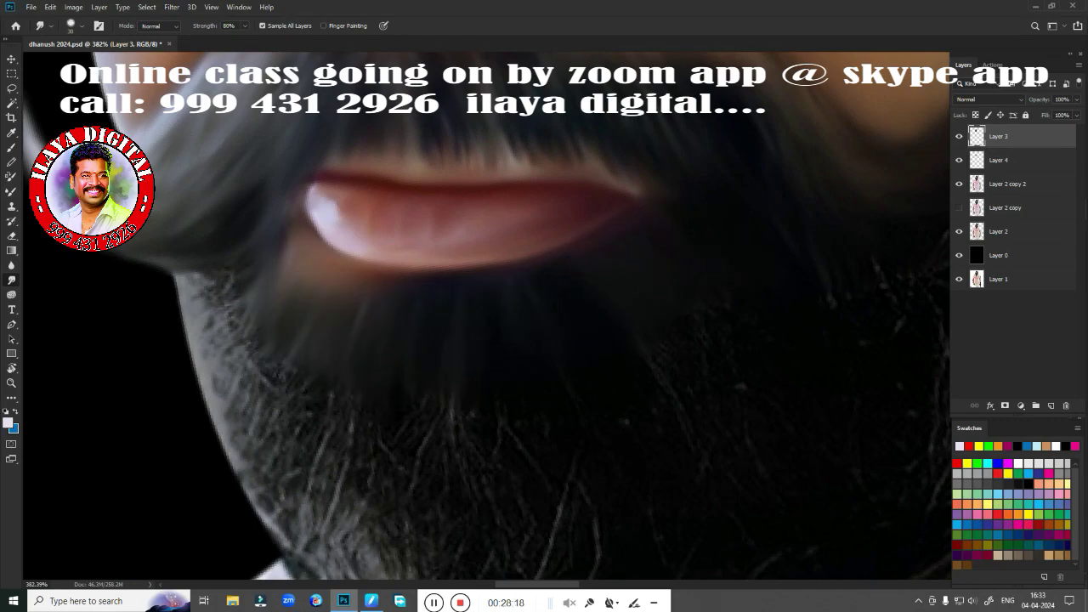
# Step: Smooth the beard hairs along the jaw line and the left edge from cheek to chin
pyautogui.moveTo(221, 274)
pyautogui.mouseDown()
pyautogui.moveTo(198, 305)
pyautogui.moveTo(223, 376)
pyautogui.moveTo(251, 366)
pyautogui.mouseUp()
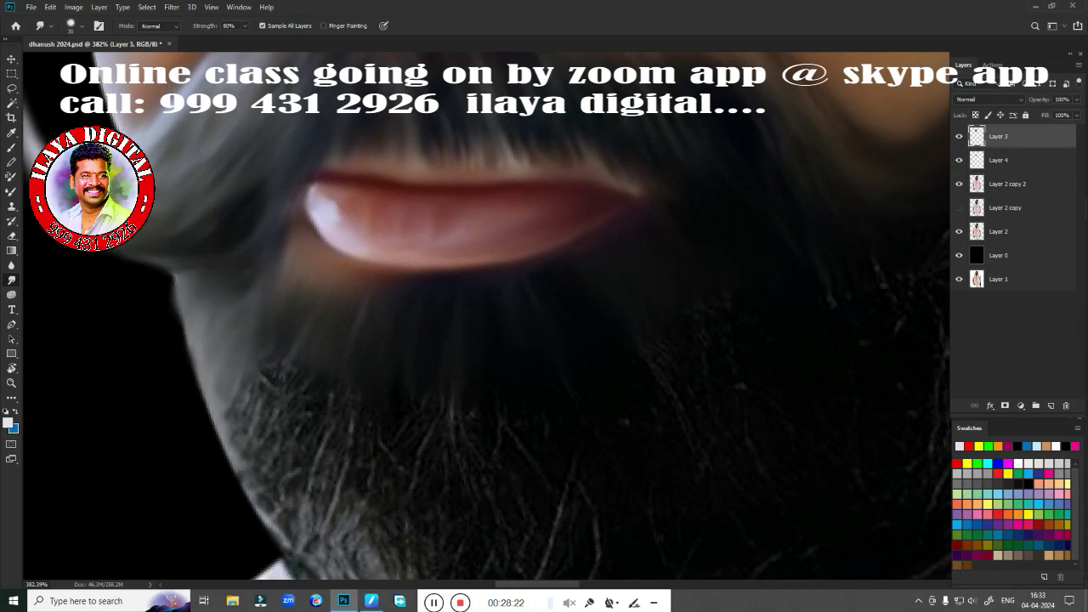
pyautogui.moveTo(270, 262)
pyautogui.mouseDown()
pyautogui.moveTo(275, 380)
pyautogui.moveTo(352, 365)
pyautogui.moveTo(420, 503)
pyautogui.moveTo(488, 473)
pyautogui.moveTo(629, 484)
pyautogui.moveTo(692, 309)
pyautogui.moveTo(779, 255)
pyautogui.moveTo(887, 353)
pyautogui.mouseUp()
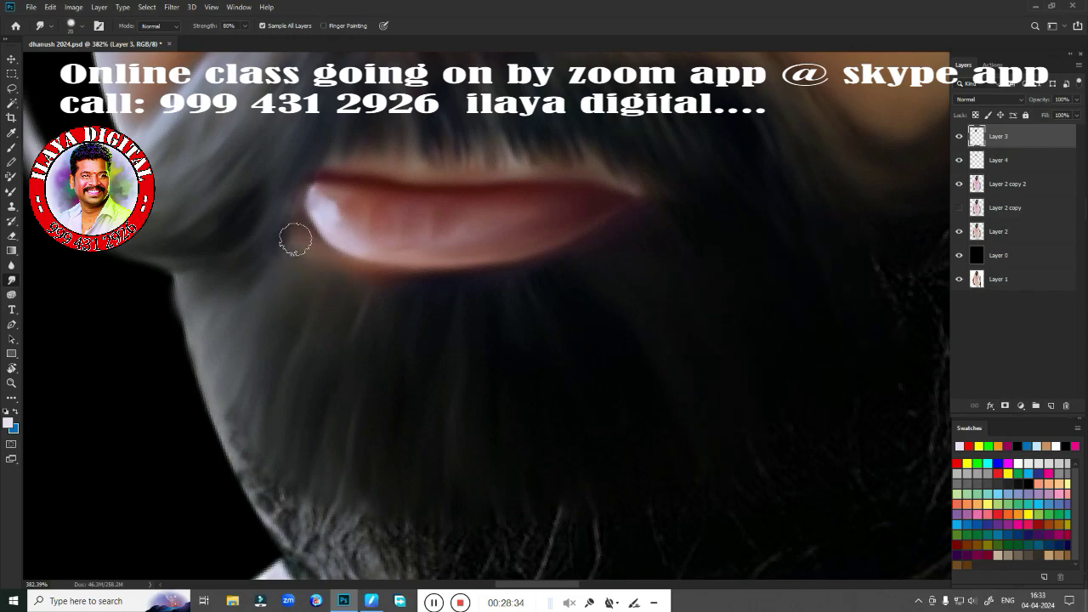
pyautogui.scroll(-3, 487, 420)
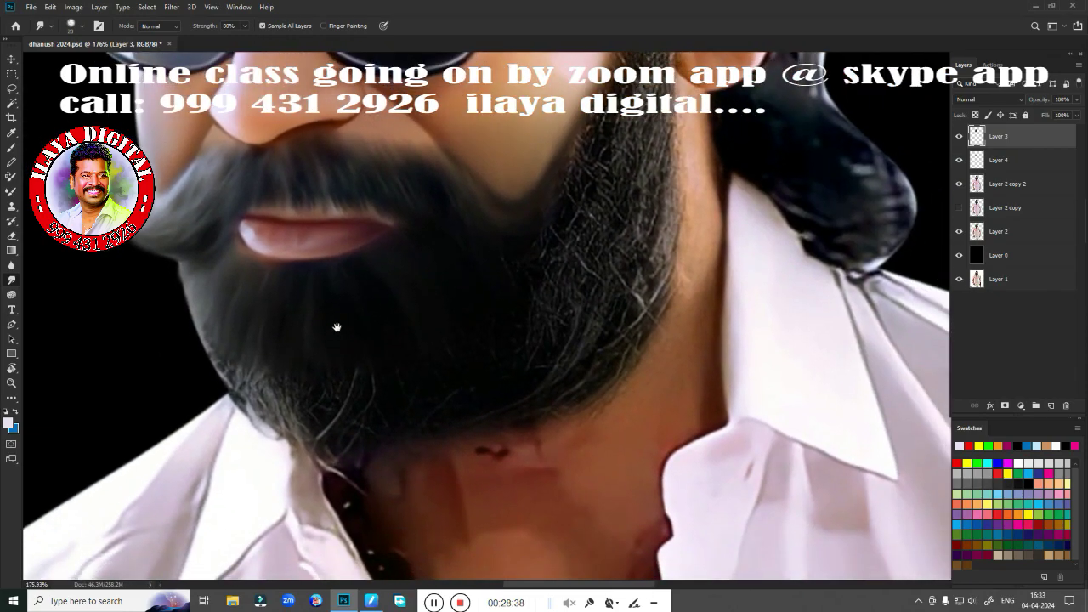
pyautogui.moveTo(153, 260)
pyautogui.mouseDown()
pyautogui.moveTo(233, 357)
pyautogui.moveTo(263, 450)
pyautogui.moveTo(284, 389)
pyautogui.moveTo(348, 433)
pyautogui.moveTo(385, 408)
pyautogui.mouseUp()
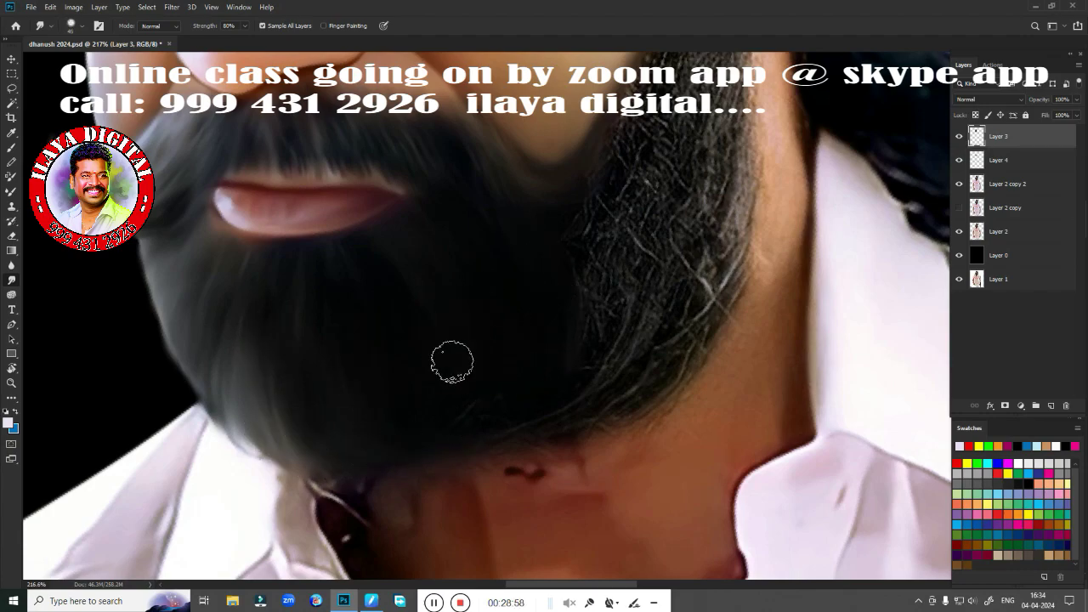
pyautogui.moveTo(646, 85); pyautogui.dragTo(541, 215)
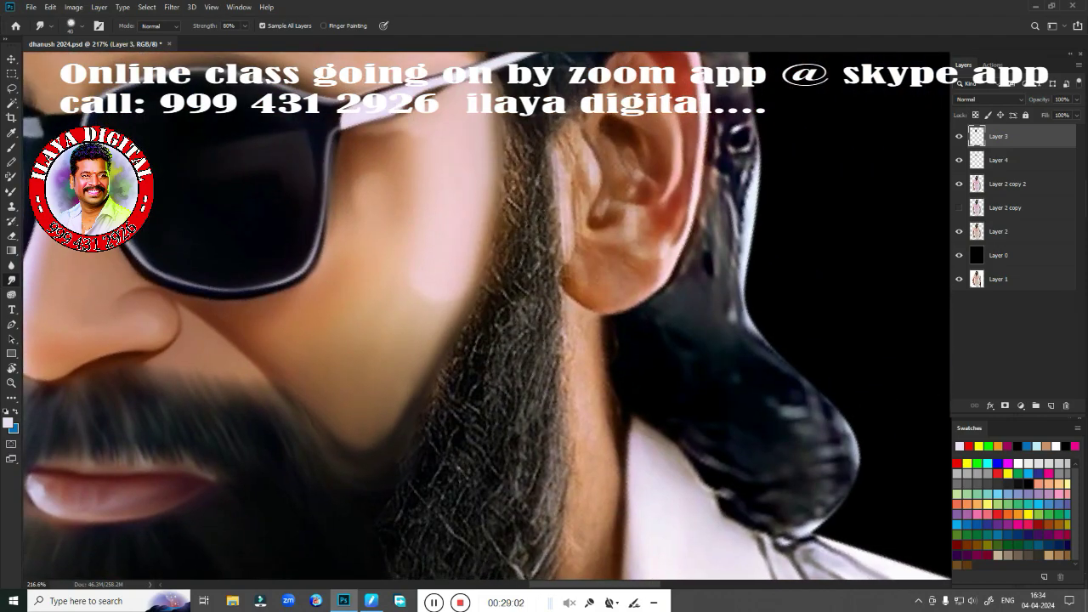
# Step: Blend the sideburn into the cheek and smooth the beard-skin boundary up to the ear
pyautogui.moveTo(520, 138); pyautogui.dragTo(401, 511)
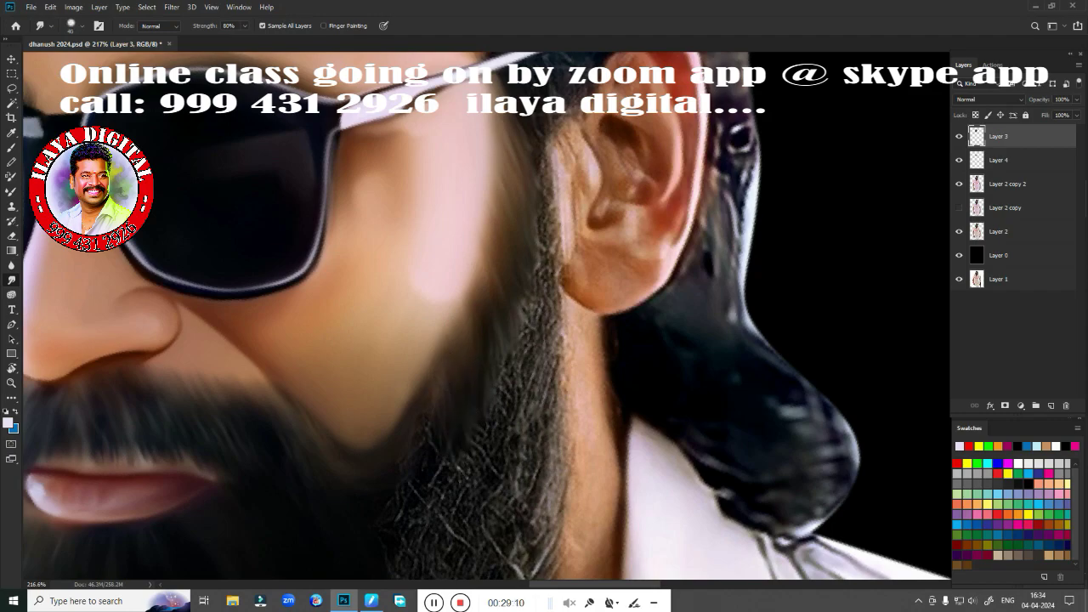
pyautogui.moveTo(417, 395); pyautogui.dragTo(489, 277)
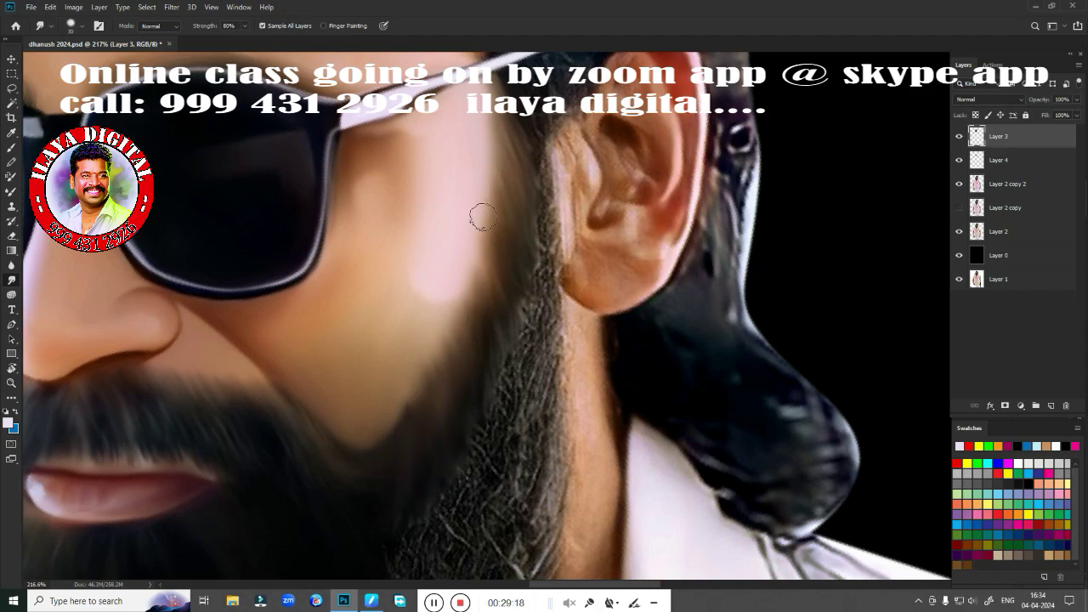
pyautogui.moveTo(482, 217)
pyautogui.mouseDown()
pyautogui.moveTo(502, 255)
pyautogui.moveTo(502, 385)
pyautogui.mouseUp()
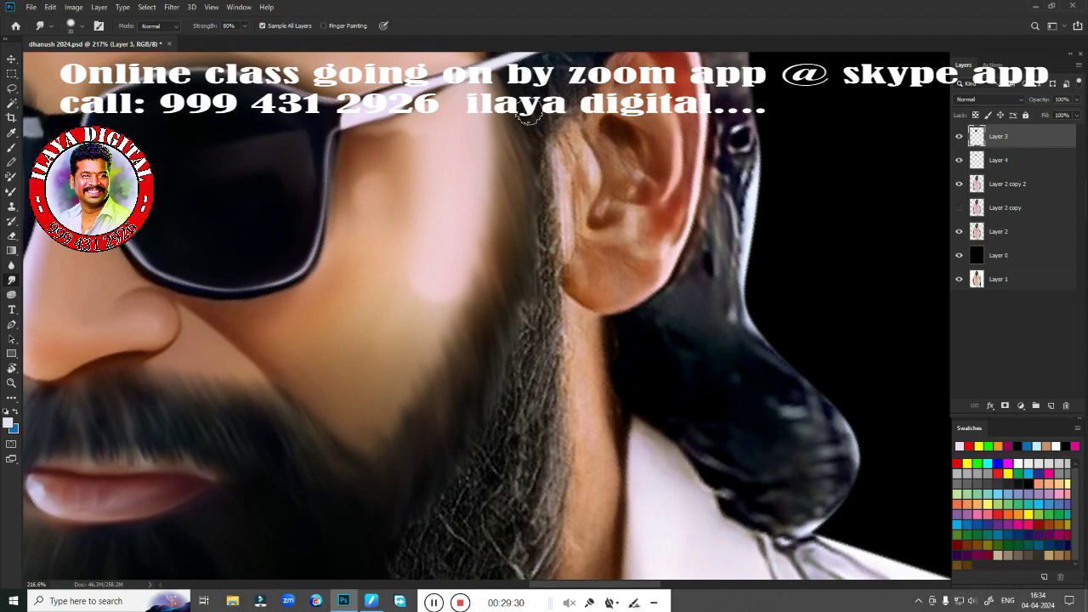
pyautogui.moveTo(529, 117)
pyautogui.mouseDown()
pyautogui.moveTo(550, 174)
pyautogui.moveTo(549, 399)
pyautogui.moveTo(537, 342)
pyautogui.moveTo(532, 420)
pyautogui.moveTo(484, 396)
pyautogui.moveTo(489, 450)
pyautogui.moveTo(553, 406)
pyautogui.moveTo(604, 198)
pyautogui.mouseUp()
# Step: Smudge white and grey strands along the beard's right and lower edges into the dark beard
pyautogui.moveTo(633, 140)
pyautogui.mouseDown()
pyautogui.moveTo(637, 255)
pyautogui.moveTo(619, 348)
pyautogui.moveTo(553, 417)
pyautogui.mouseUp()
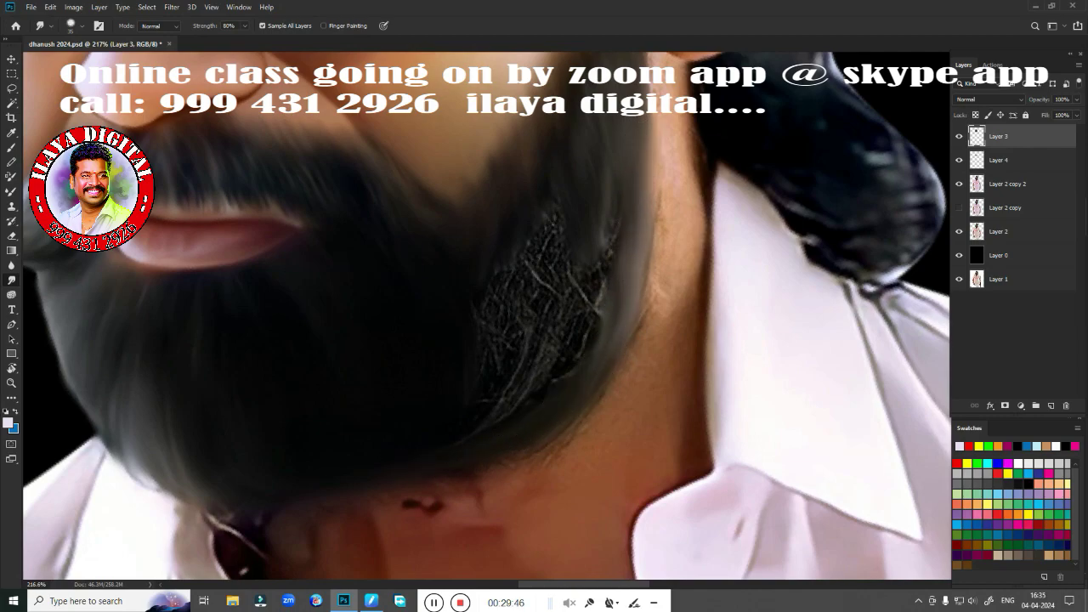
pyautogui.moveTo(474, 309)
pyautogui.mouseDown()
pyautogui.moveTo(502, 315)
pyautogui.moveTo(539, 218)
pyautogui.moveTo(573, 199)
pyautogui.moveTo(608, 303)
pyautogui.mouseUp()
pyautogui.moveTo(636, 194); pyautogui.dragTo(625, 349)
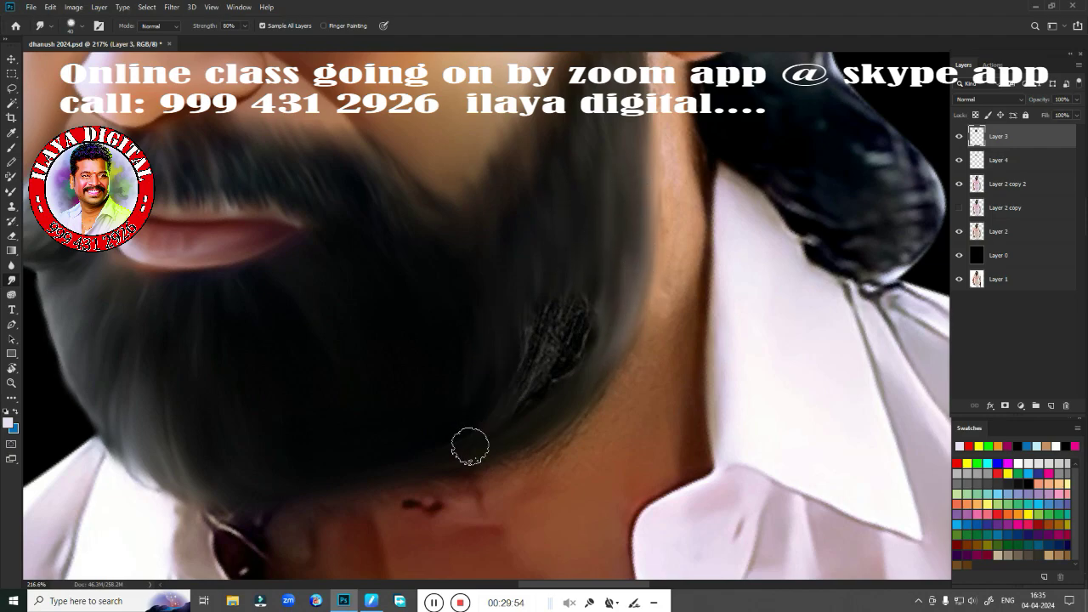
pyautogui.moveTo(527, 379); pyautogui.dragTo(586, 296)
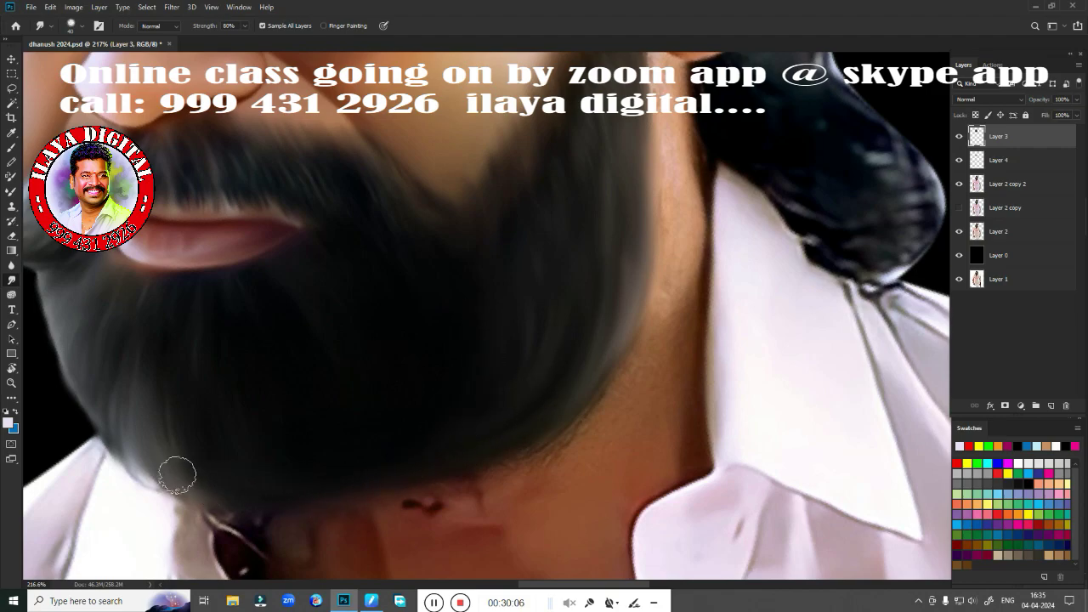
pyautogui.moveTo(177, 473); pyautogui.dragTo(252, 483)
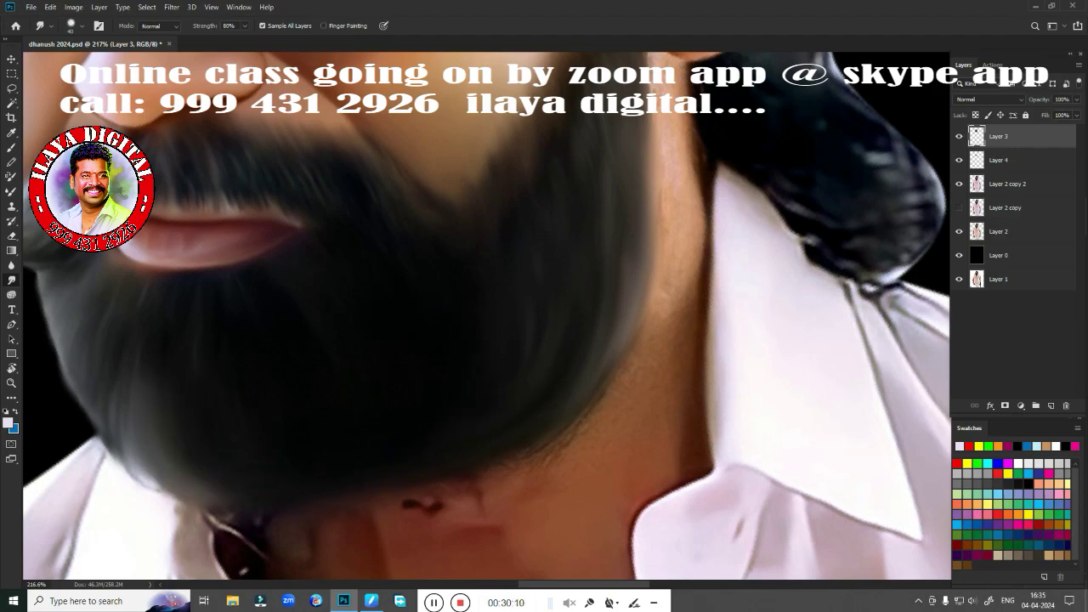
pyautogui.moveTo(497, 263); pyautogui.dragTo(446, 500)
pyautogui.moveTo(544, 268); pyautogui.dragTo(442, 493)
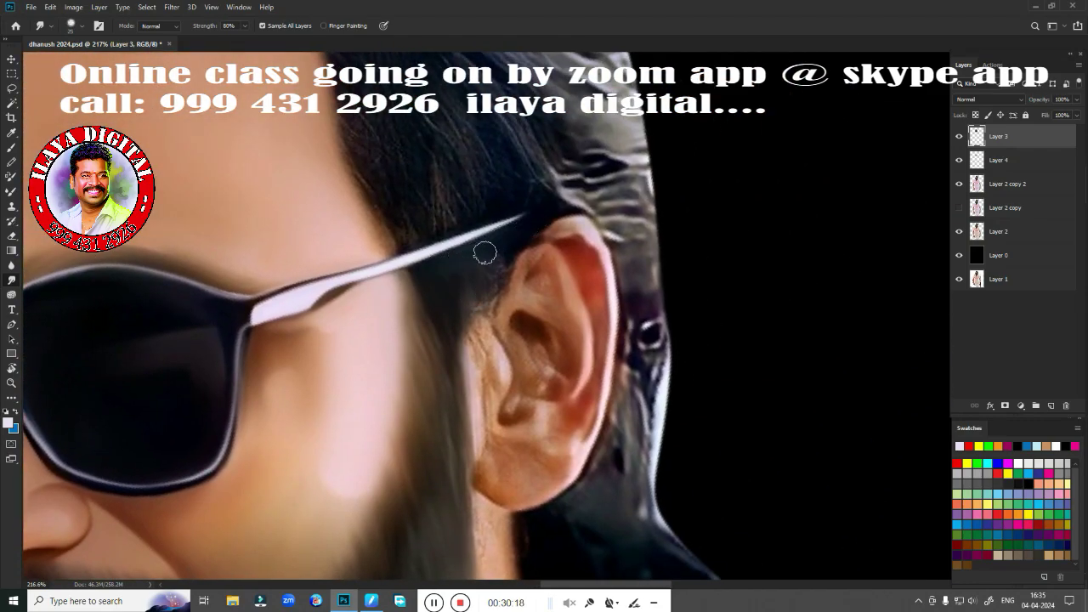
# Step: Soften the hair in front of the ear, then smooth the ear's top, rim, inner folds and tragus
pyautogui.moveTo(497, 271); pyautogui.dragTo(469, 415)
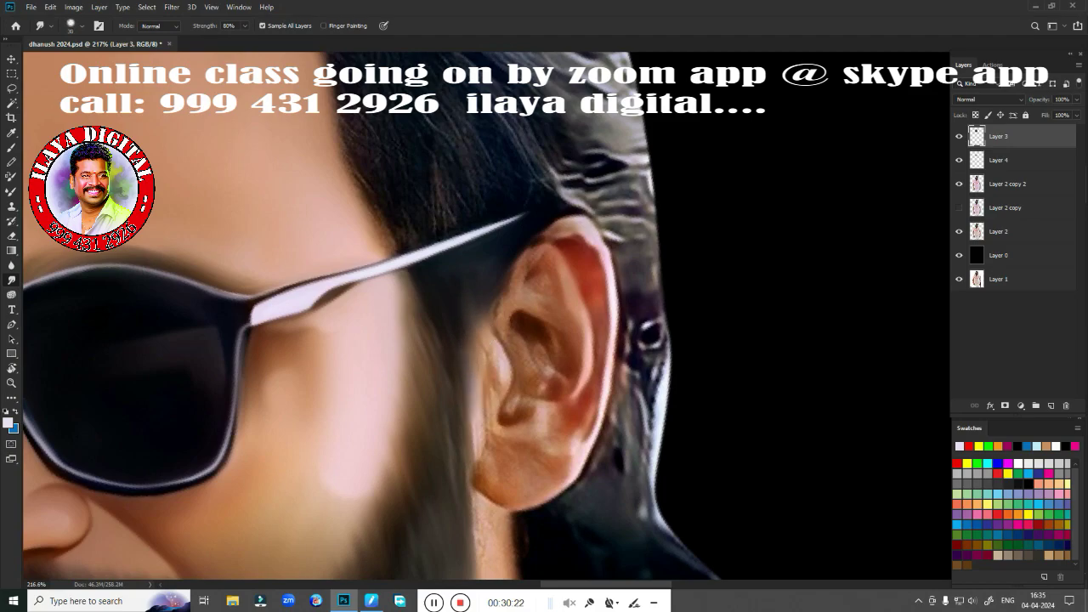
pyautogui.moveTo(468, 341); pyautogui.dragTo(464, 425)
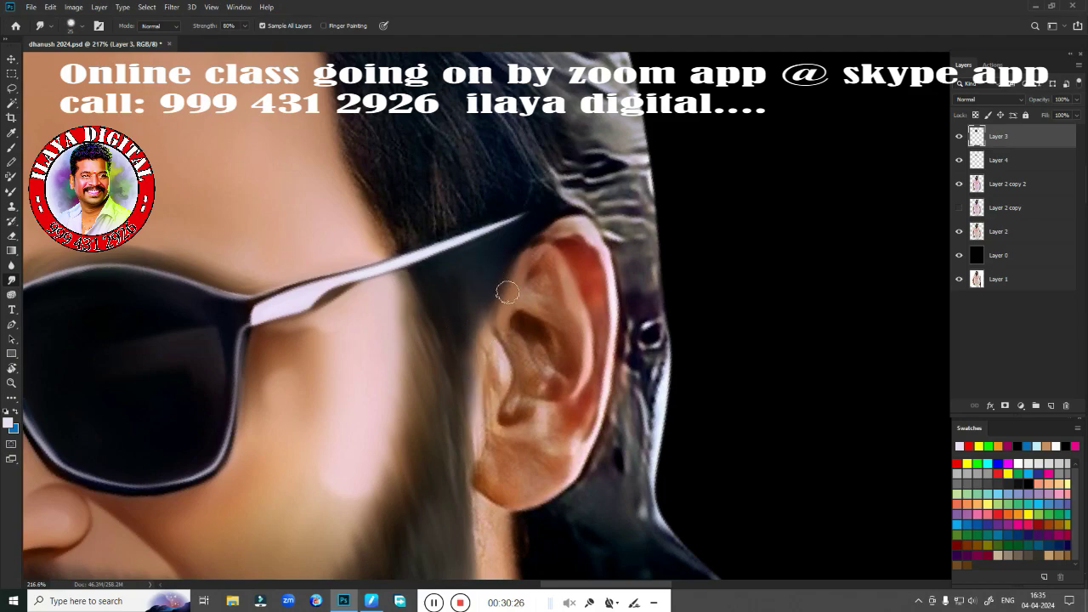
pyautogui.moveTo(551, 229); pyautogui.dragTo(563, 231)
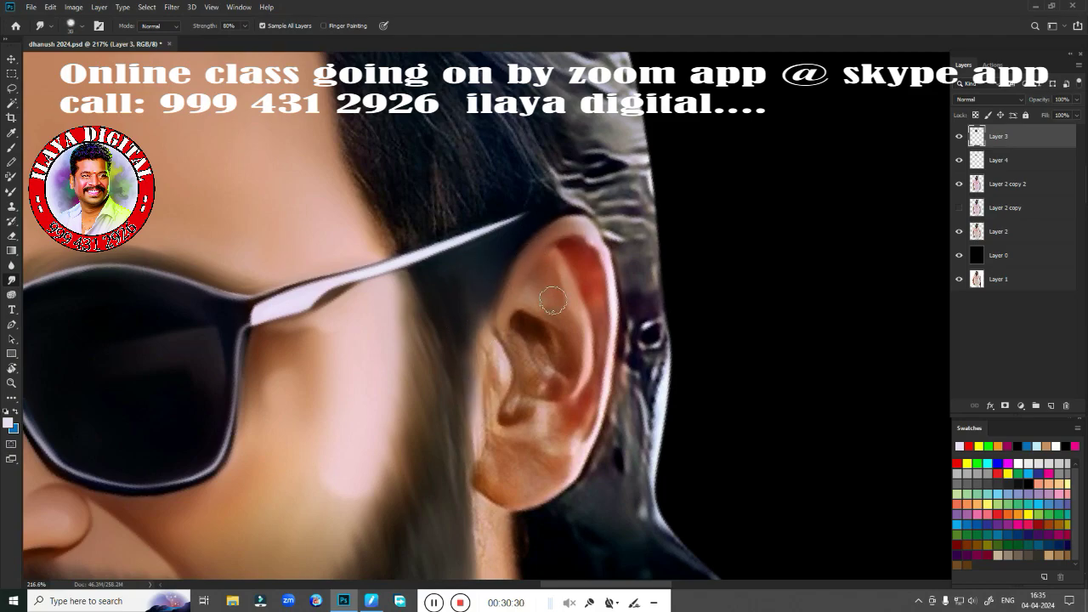
pyautogui.moveTo(529, 285); pyautogui.dragTo(550, 323)
pyautogui.moveTo(570, 253); pyautogui.dragTo(605, 369)
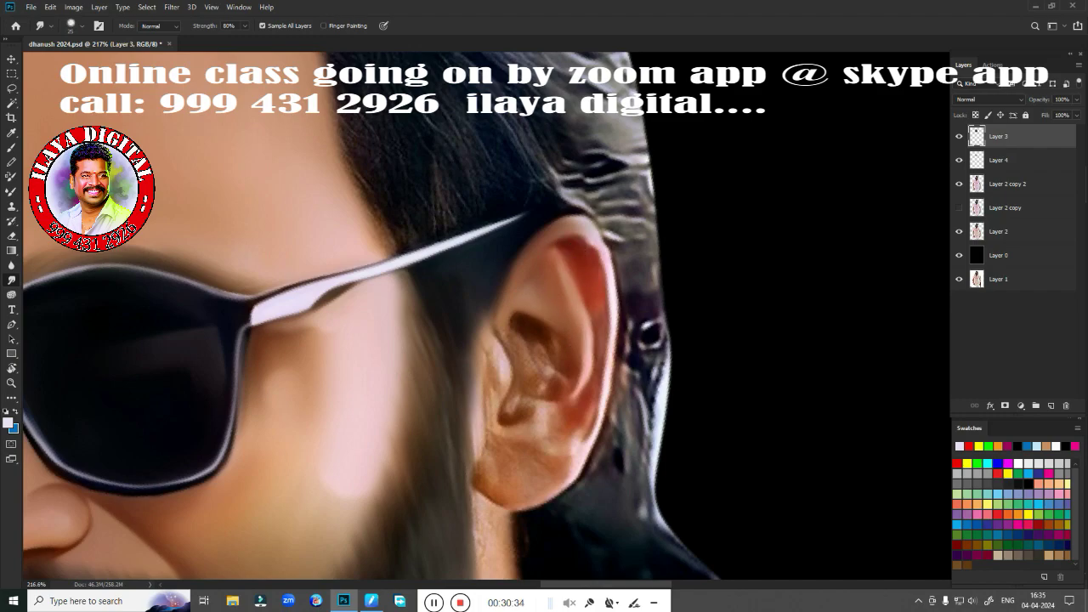
pyautogui.moveTo(531, 327)
pyautogui.mouseDown()
pyautogui.moveTo(553, 357)
pyautogui.moveTo(531, 378)
pyautogui.moveTo(545, 385)
pyautogui.moveTo(563, 369)
pyautogui.mouseUp()
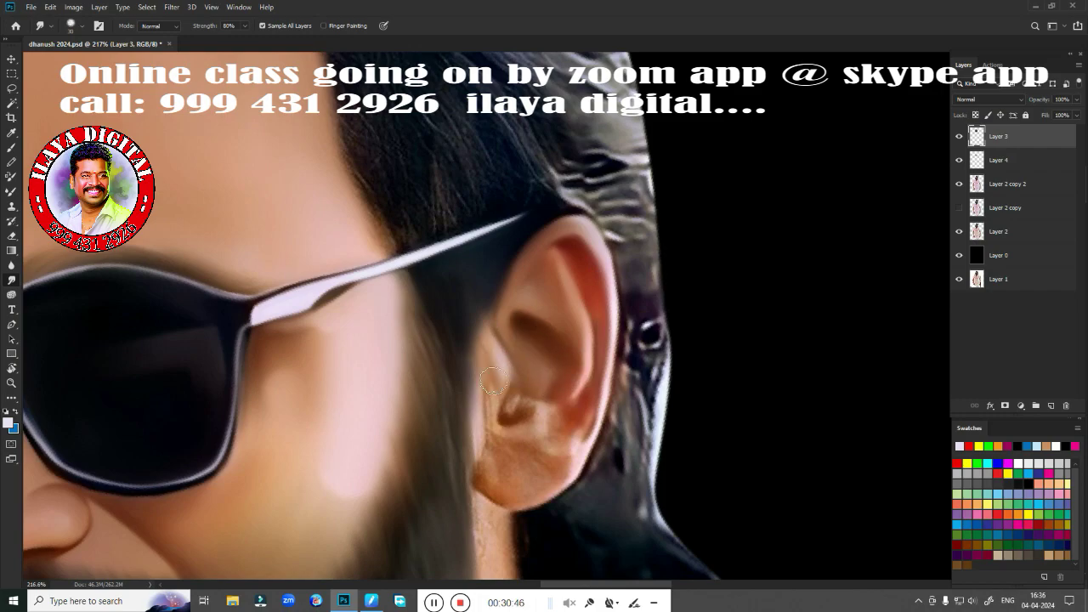
pyautogui.moveTo(492, 382); pyautogui.dragTo(493, 481)
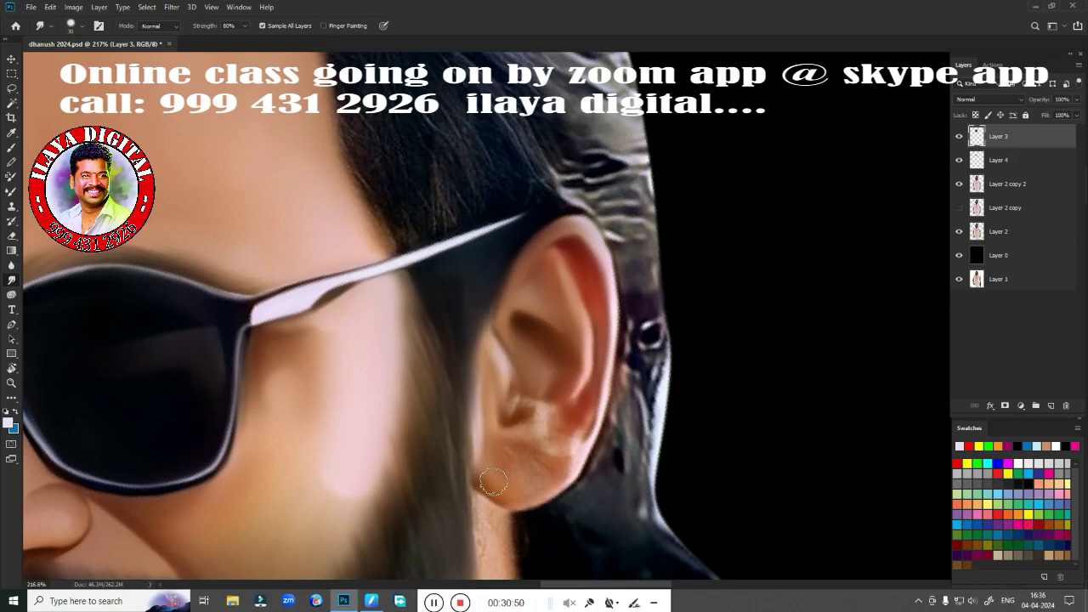
pyautogui.moveTo(508, 389)
pyautogui.mouseDown()
pyautogui.moveTo(516, 374)
pyautogui.moveTo(532, 433)
pyautogui.moveTo(535, 398)
pyautogui.moveTo(583, 421)
pyautogui.mouseUp()
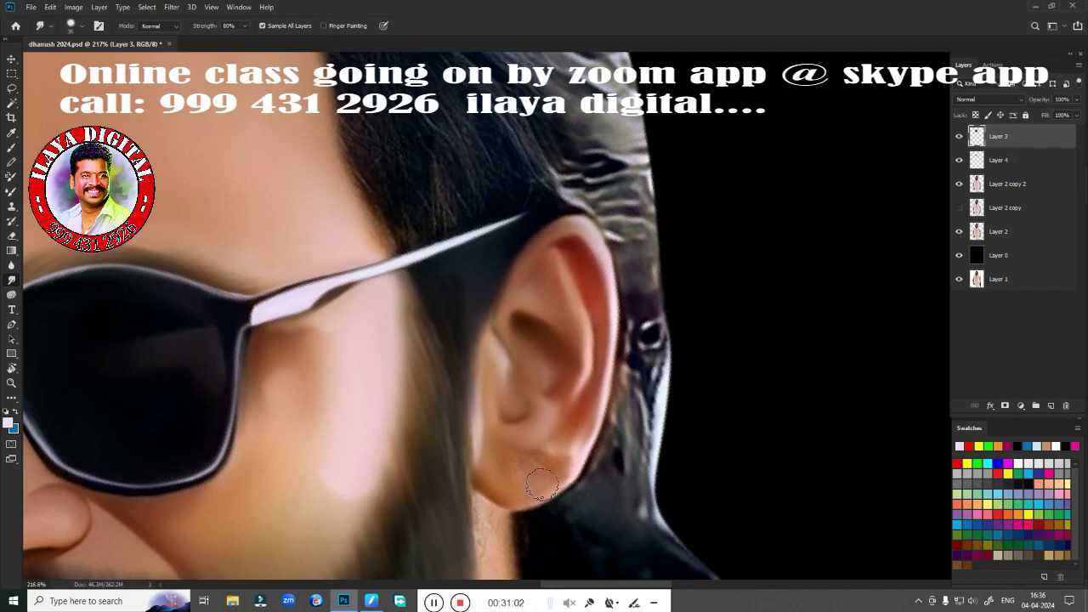
pyautogui.moveTo(542, 485); pyautogui.dragTo(648, 326)
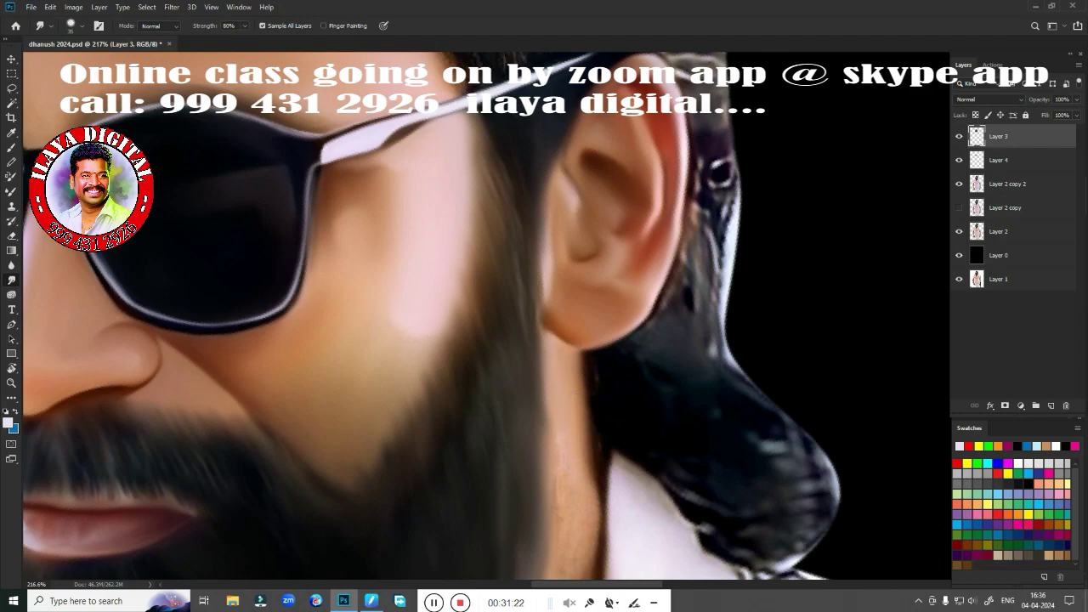
# Step: Soften the neck edge beside the beard and blend the neck skin around the necklace
pyautogui.scroll(-5, 541, 384)
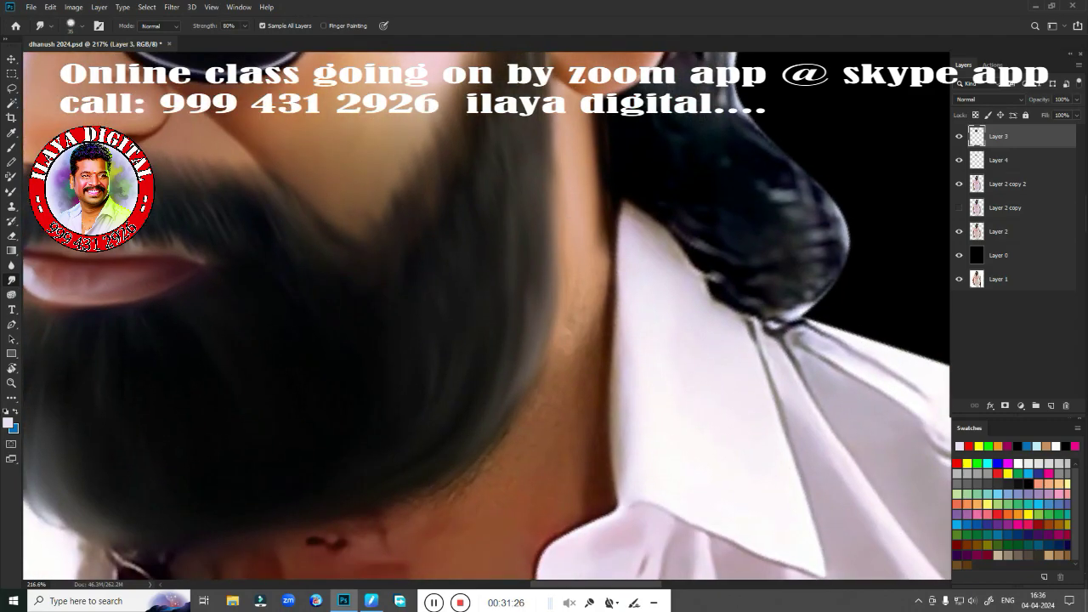
pyautogui.moveTo(595, 289); pyautogui.dragTo(561, 378)
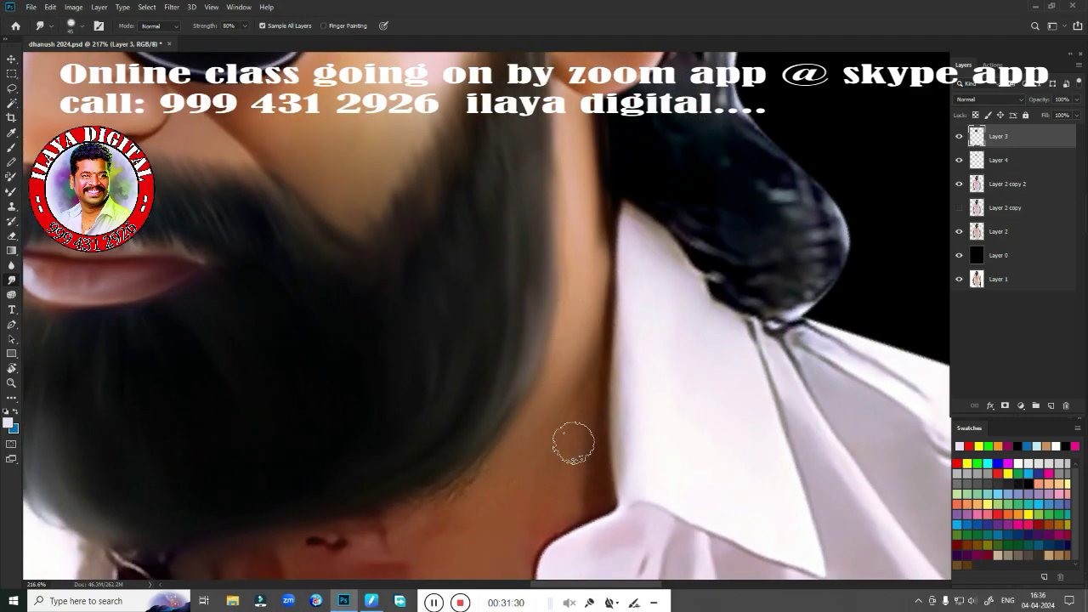
pyautogui.moveTo(605, 174); pyautogui.dragTo(604, 195)
pyautogui.scroll(-5, 668, 311)
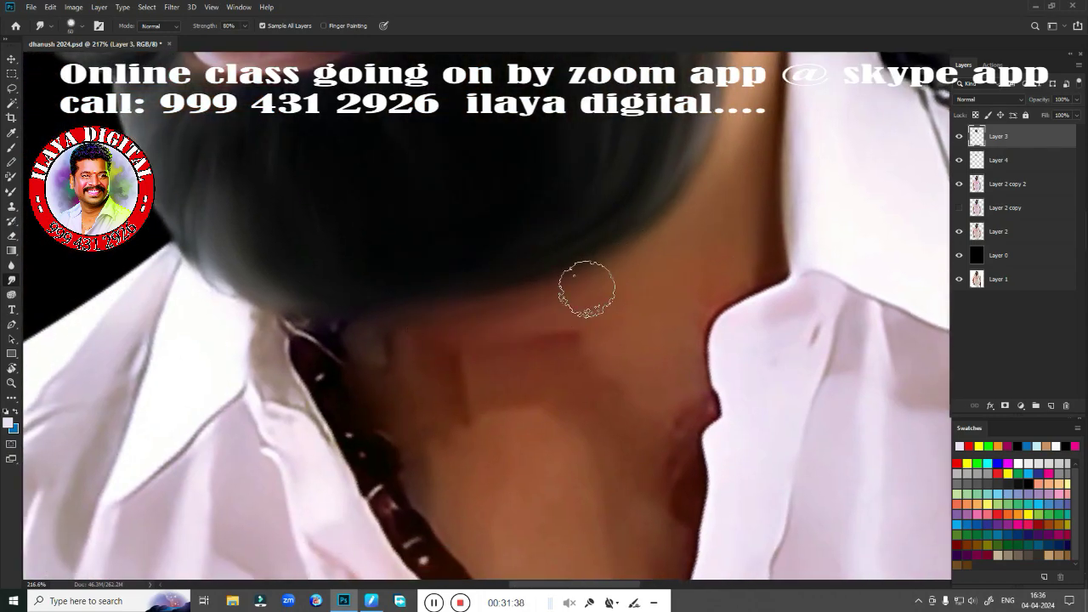
pyautogui.moveTo(364, 328); pyautogui.dragTo(452, 365)
pyautogui.moveTo(378, 354)
pyautogui.mouseDown()
pyautogui.moveTo(476, 359)
pyautogui.moveTo(482, 348)
pyautogui.mouseUp()
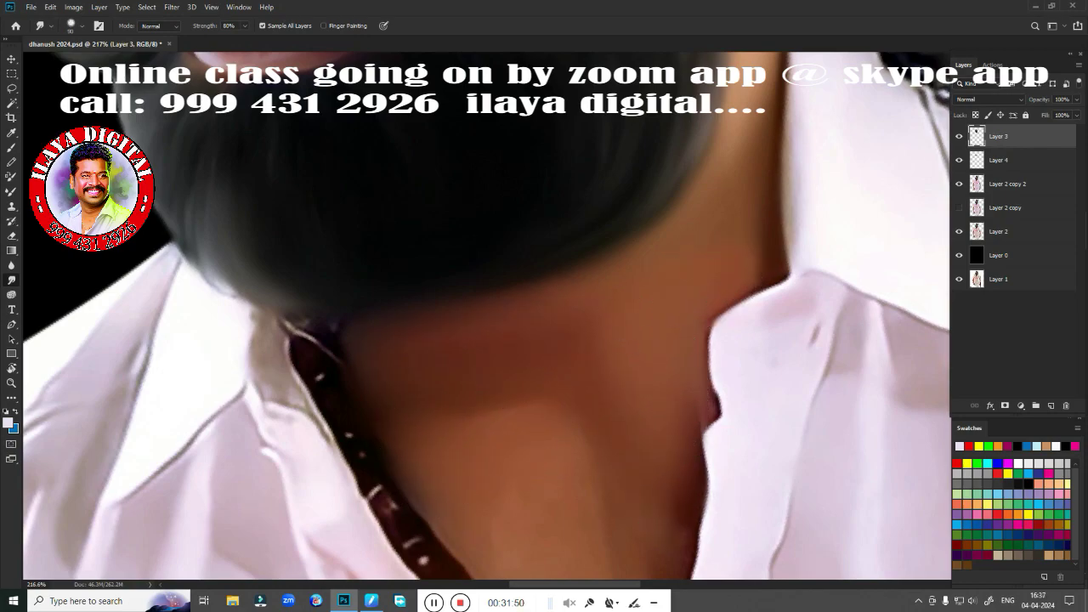
# Step: Smooth the collar edge and hair-collar boundary, then zoom out to view the whole figure
pyautogui.scroll(-5, 450, 438)
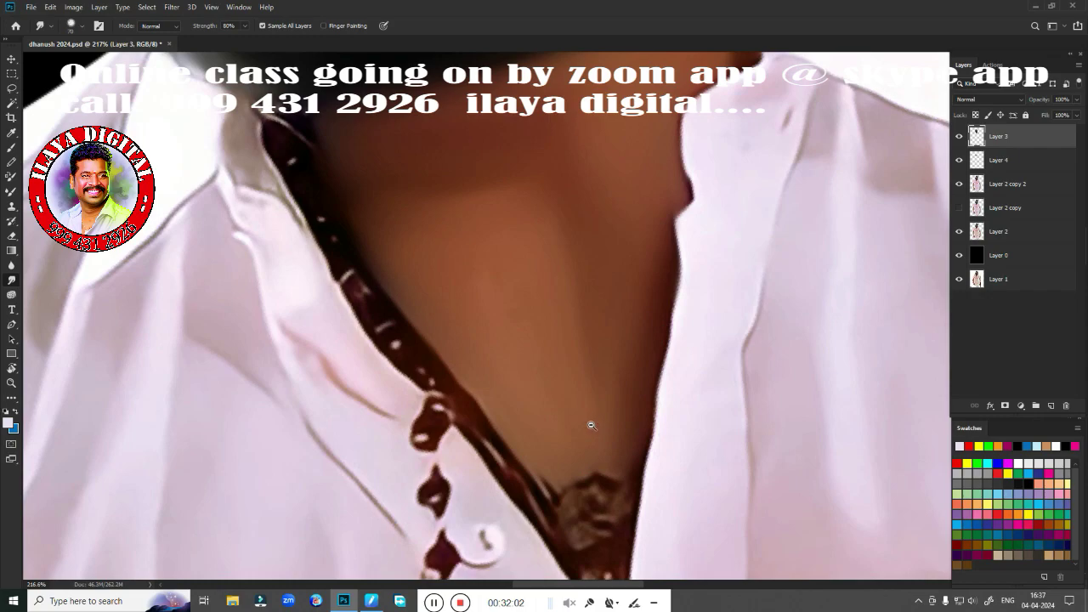
pyautogui.scroll(-2, 591, 425)
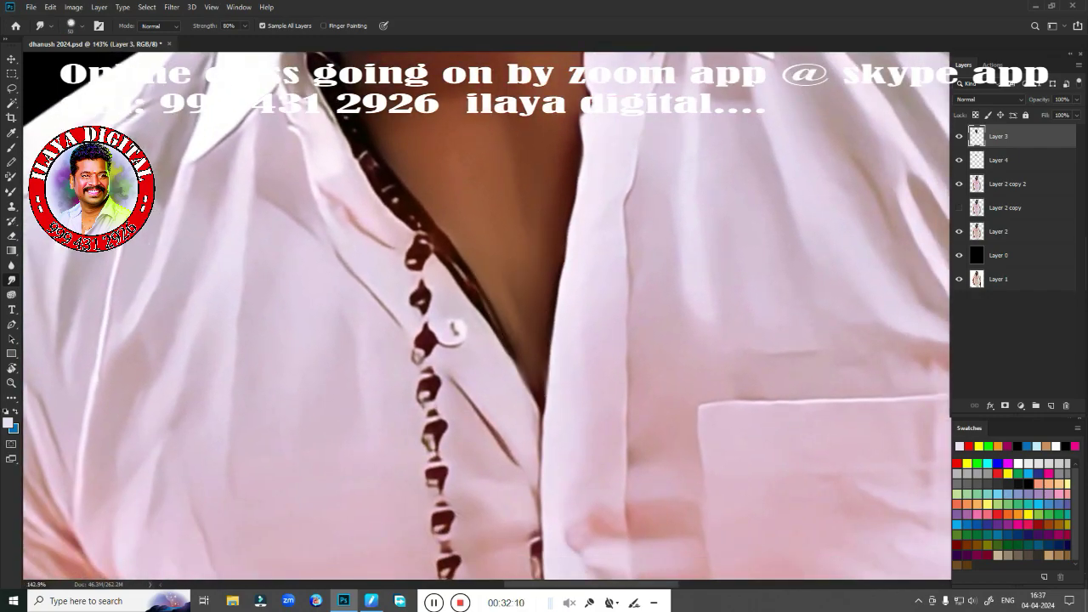
pyautogui.scroll(4, 527, 315)
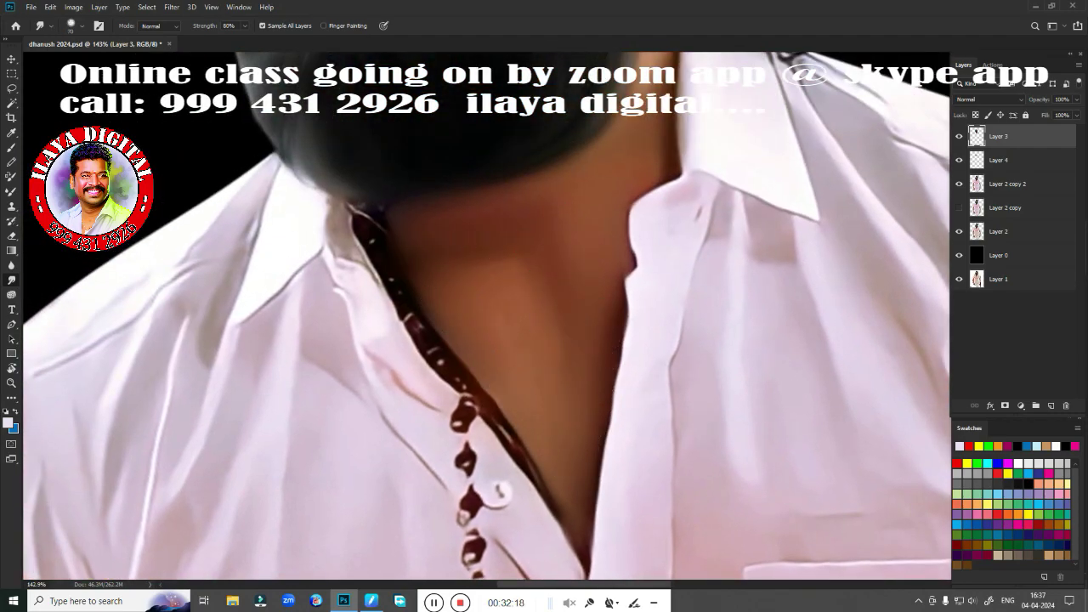
pyautogui.moveTo(372, 219); pyautogui.dragTo(357, 211)
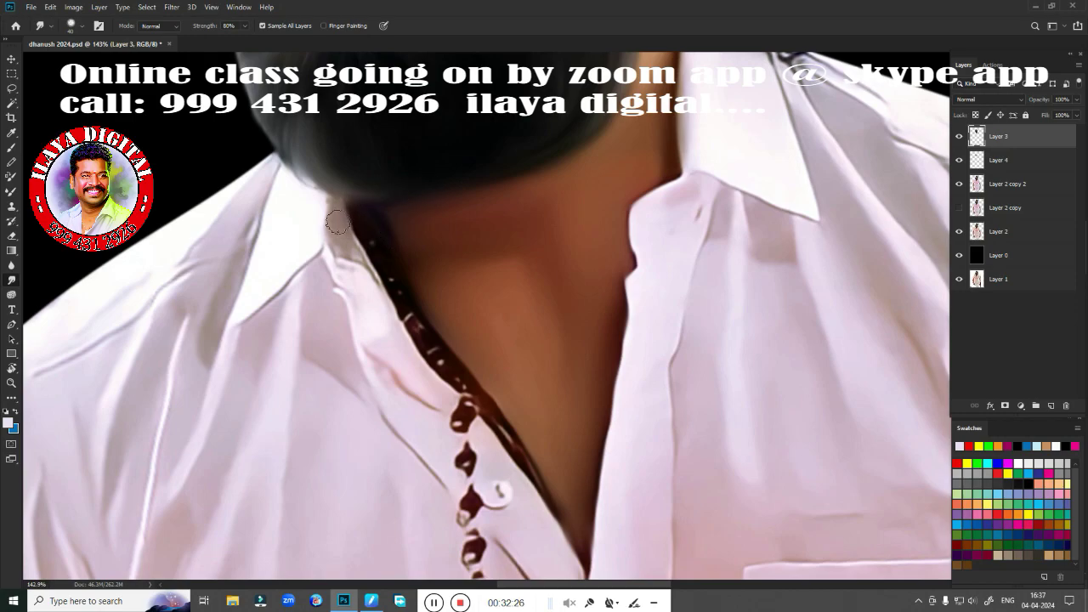
pyautogui.moveTo(310, 192)
pyautogui.mouseDown()
pyautogui.moveTo(353, 281)
pyautogui.moveTo(368, 281)
pyautogui.mouseUp()
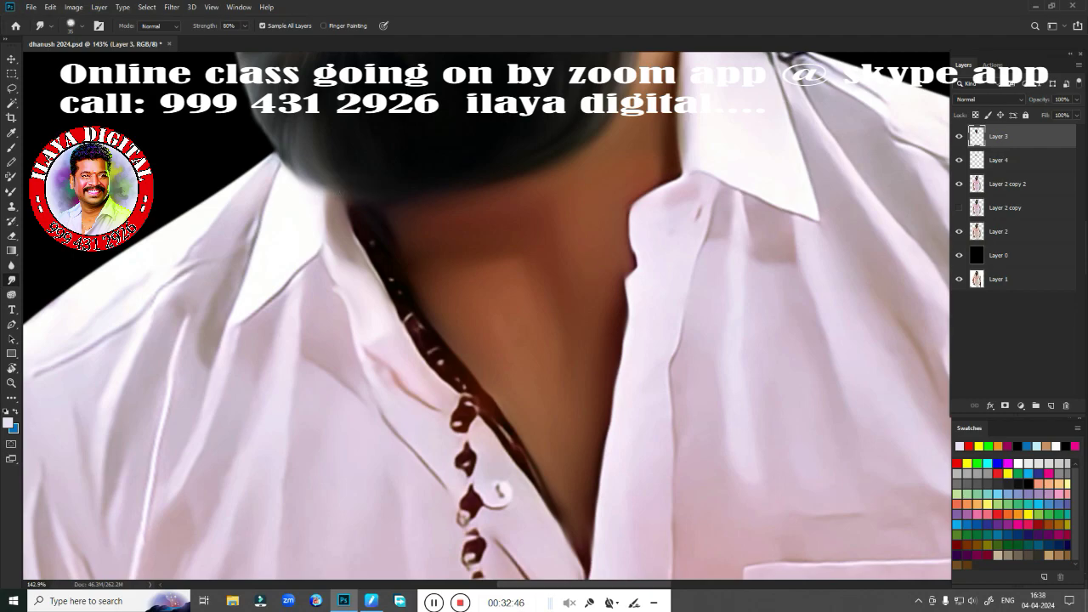
pyautogui.scroll(3, 464, 382)
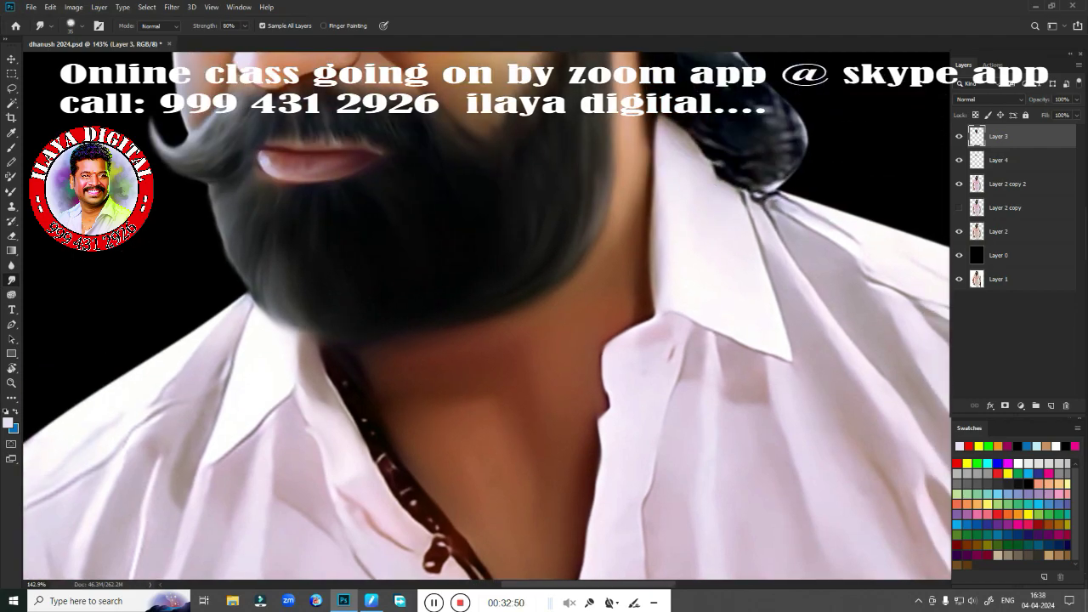
pyautogui.scroll(-5, 588, 146)
pyautogui.moveTo(462, 402); pyautogui.dragTo(450, 419)
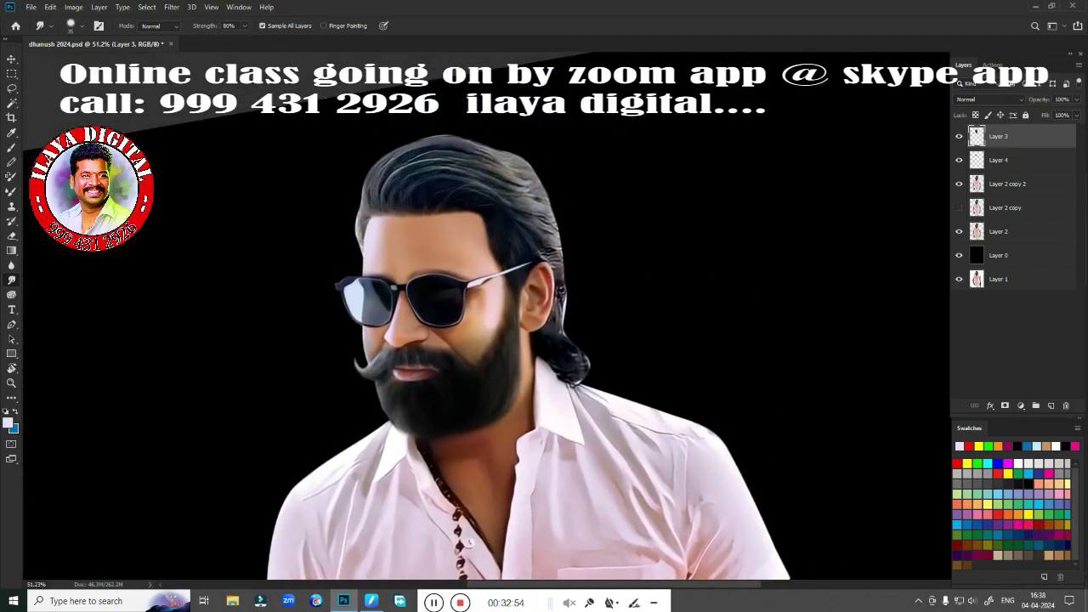
pyautogui.scroll(7, 465, 370)
pyautogui.rightClick(483, 328)
pyautogui.press('b')
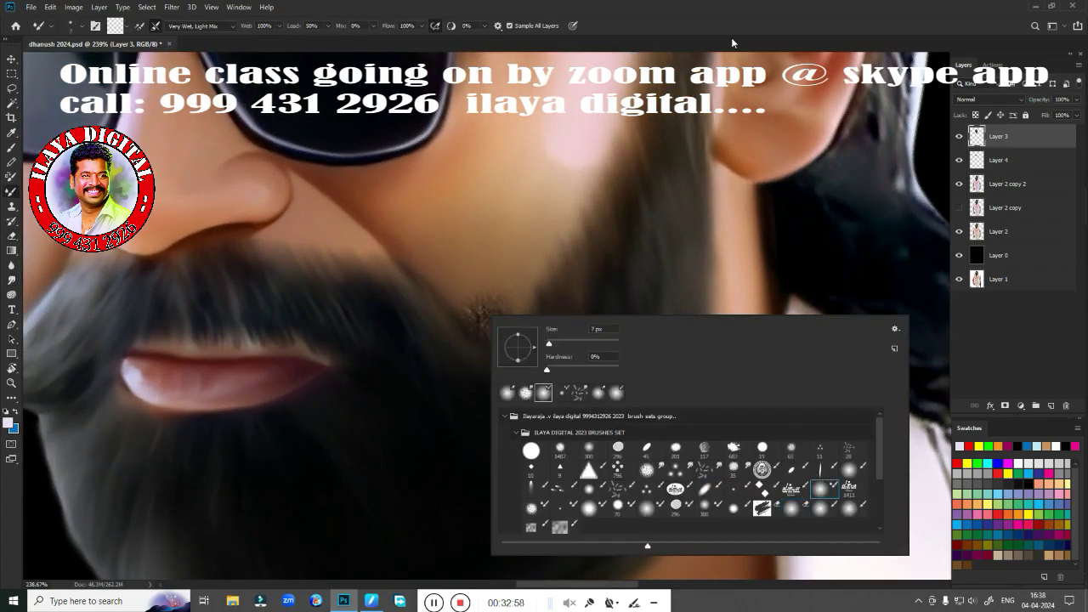
pyautogui.click(484, 318)
pyautogui.hotkey('ctrl', 'z')
pyautogui.scroll(-2, 568, 412)
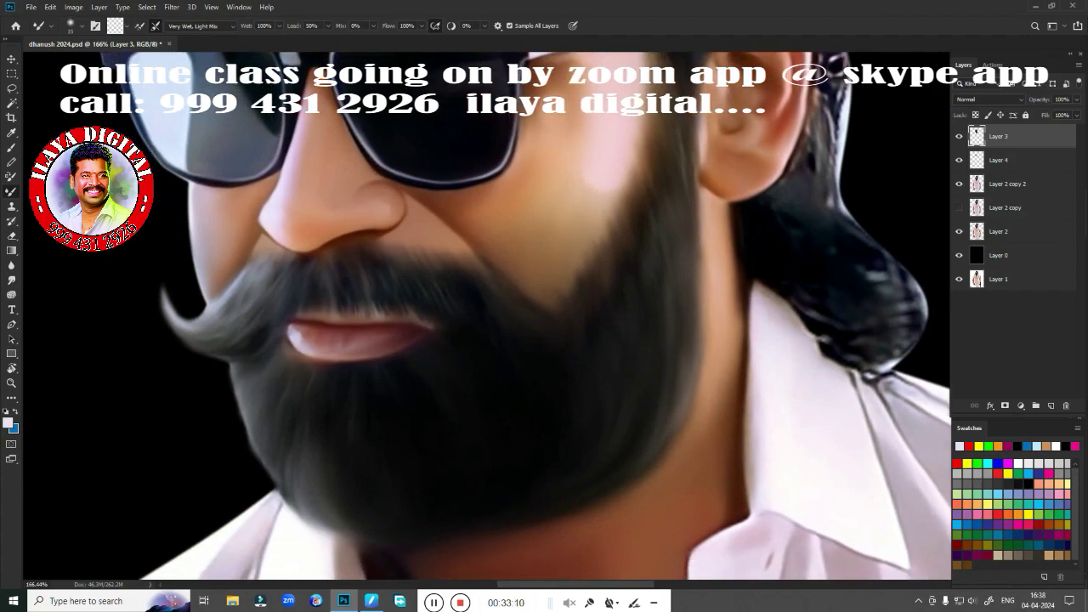
pyautogui.moveTo(583, 240)
pyautogui.mouseDown()
pyautogui.moveTo(544, 274)
pyautogui.moveTo(554, 261)
pyautogui.mouseUp()
pyautogui.hotkey('ctrl', 'z')
pyautogui.scroll(-1, 592, 377)
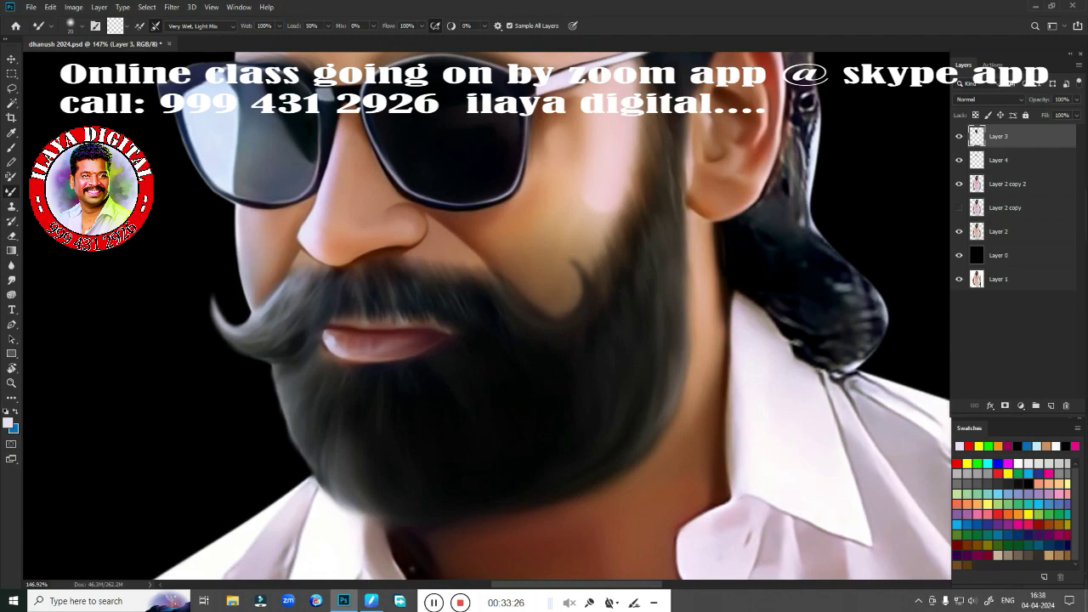
pyautogui.scroll(-1, 553, 376)
pyautogui.scroll(-1, 527, 377)
pyautogui.scroll(2, 638, 365)
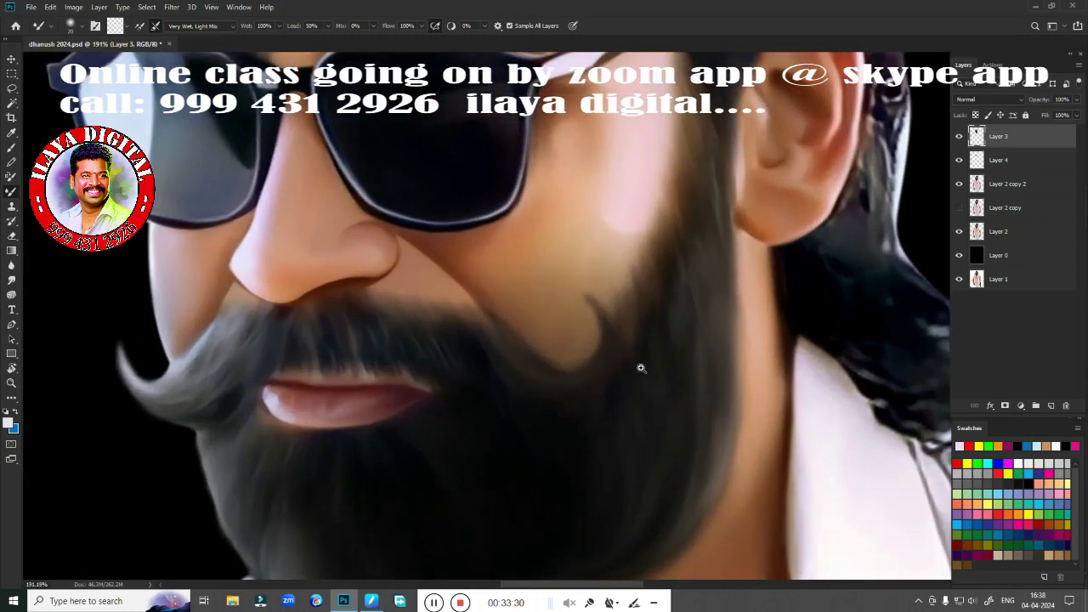
pyautogui.scroll(1, 619, 360)
pyautogui.press('r')
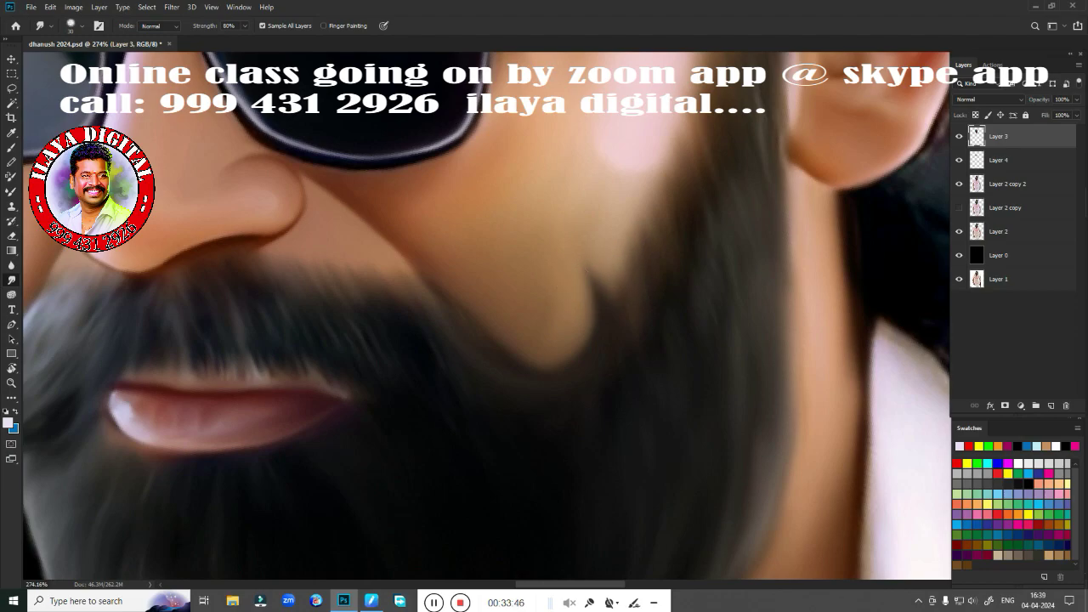
pyautogui.hotkey('ctrl', '0')
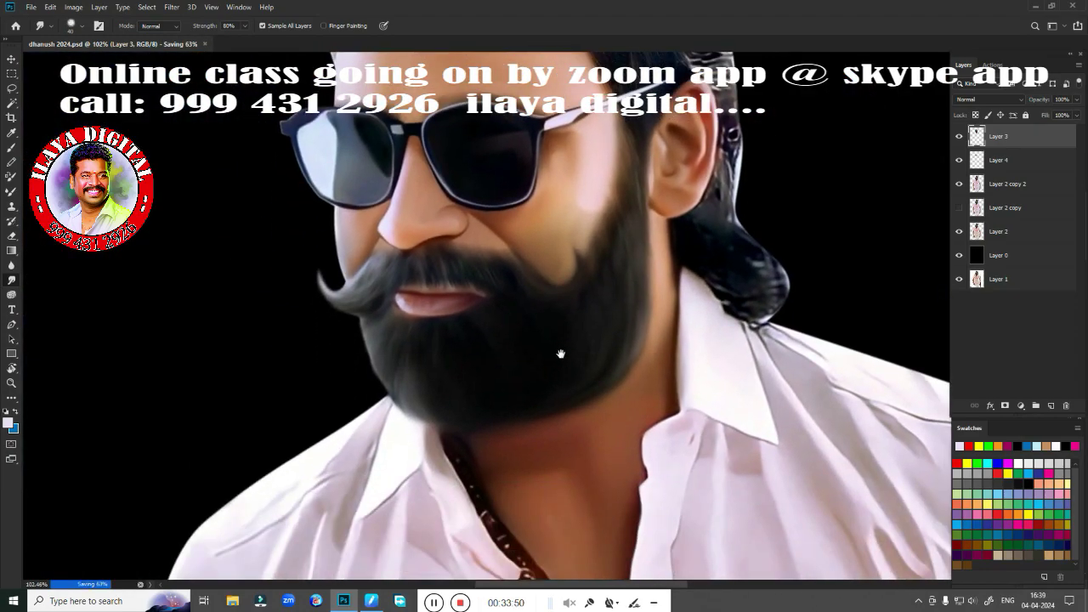
# Step: Smudge the left hairline and the hair's top edge into smooth strands
pyautogui.scroll(5, 567, 371)
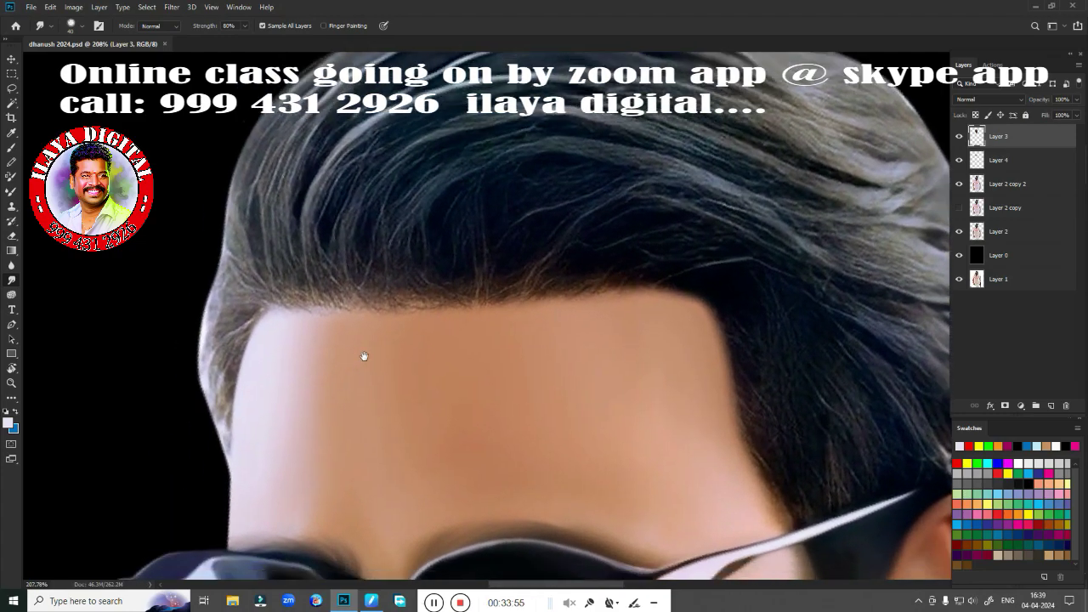
pyautogui.moveTo(363, 355); pyautogui.dragTo(466, 320)
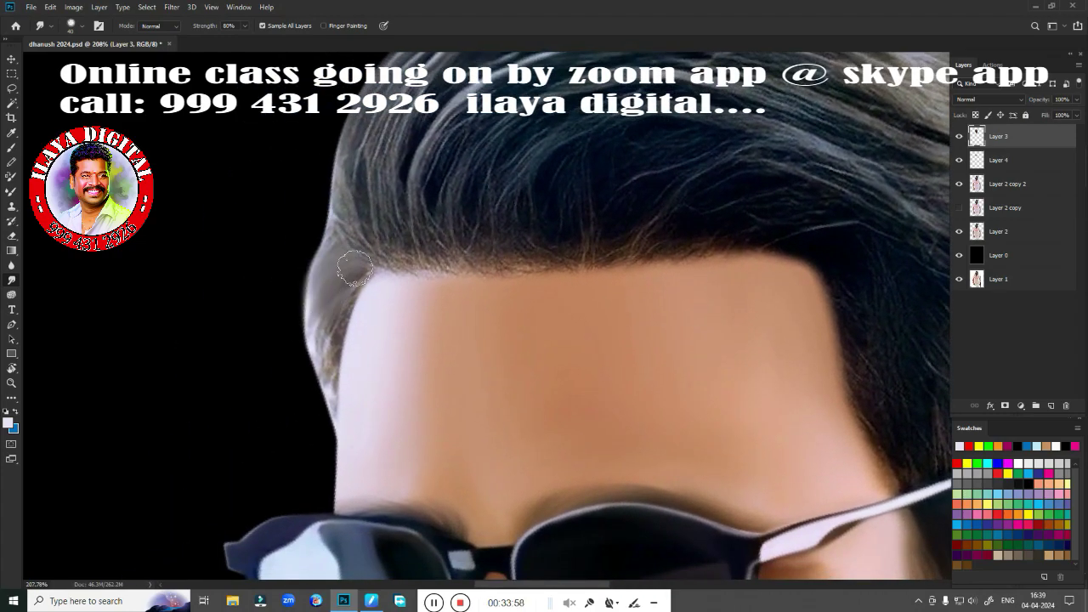
pyautogui.moveTo(321, 385)
pyautogui.mouseDown()
pyautogui.moveTo(294, 359)
pyautogui.moveTo(332, 451)
pyautogui.mouseUp()
pyautogui.moveTo(424, 290); pyautogui.dragTo(429, 419)
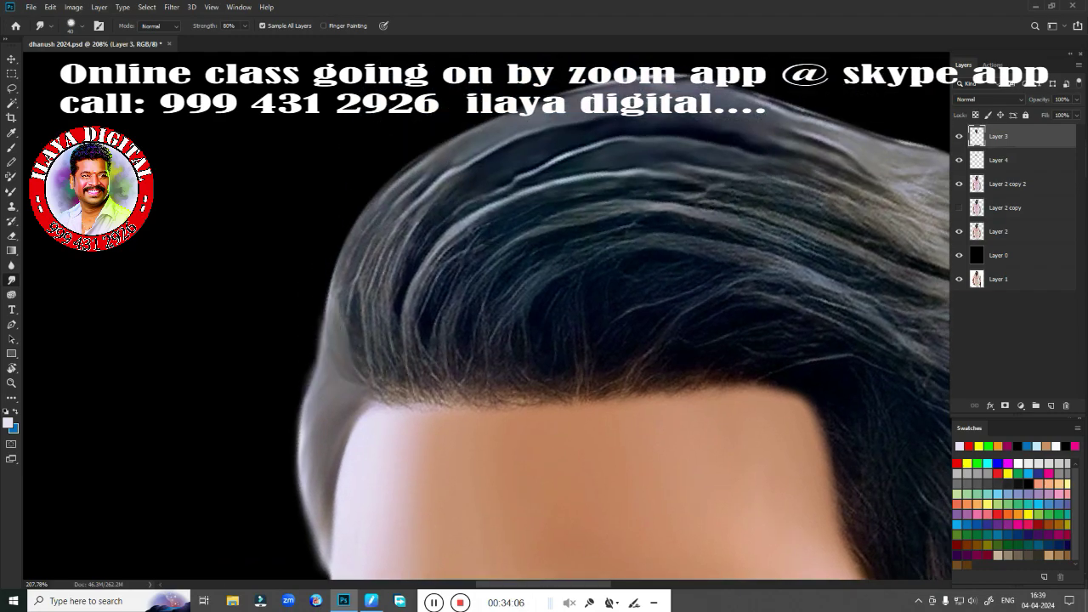
pyautogui.moveTo(353, 345)
pyautogui.mouseDown()
pyautogui.moveTo(374, 332)
pyautogui.moveTo(381, 299)
pyautogui.moveTo(449, 230)
pyautogui.moveTo(427, 379)
pyautogui.moveTo(547, 231)
pyautogui.moveTo(624, 247)
pyautogui.moveTo(595, 323)
pyautogui.mouseUp()
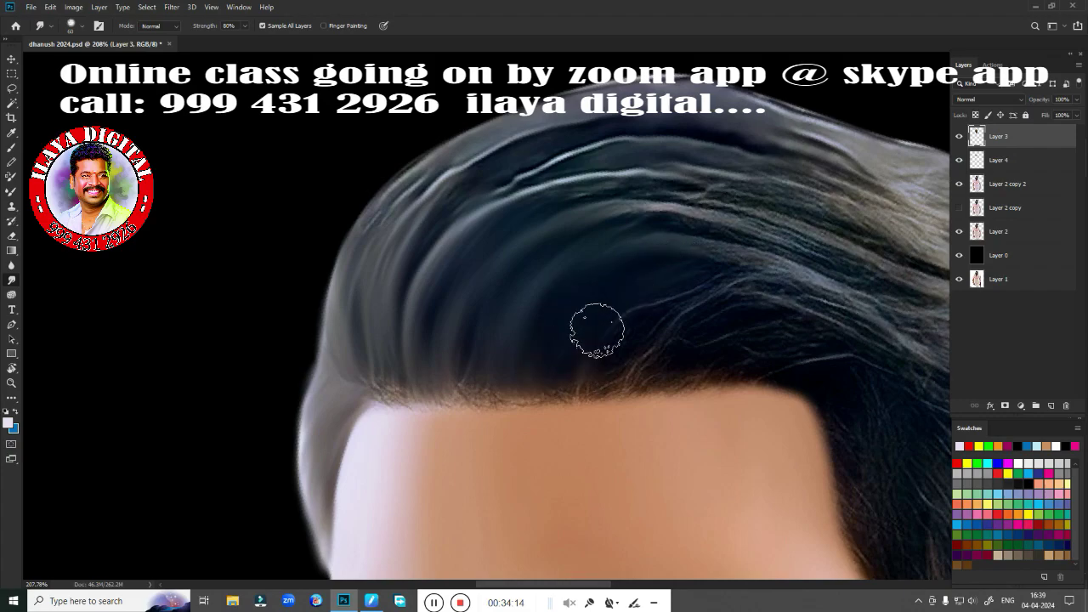
pyautogui.moveTo(708, 368); pyautogui.dragTo(318, 351)
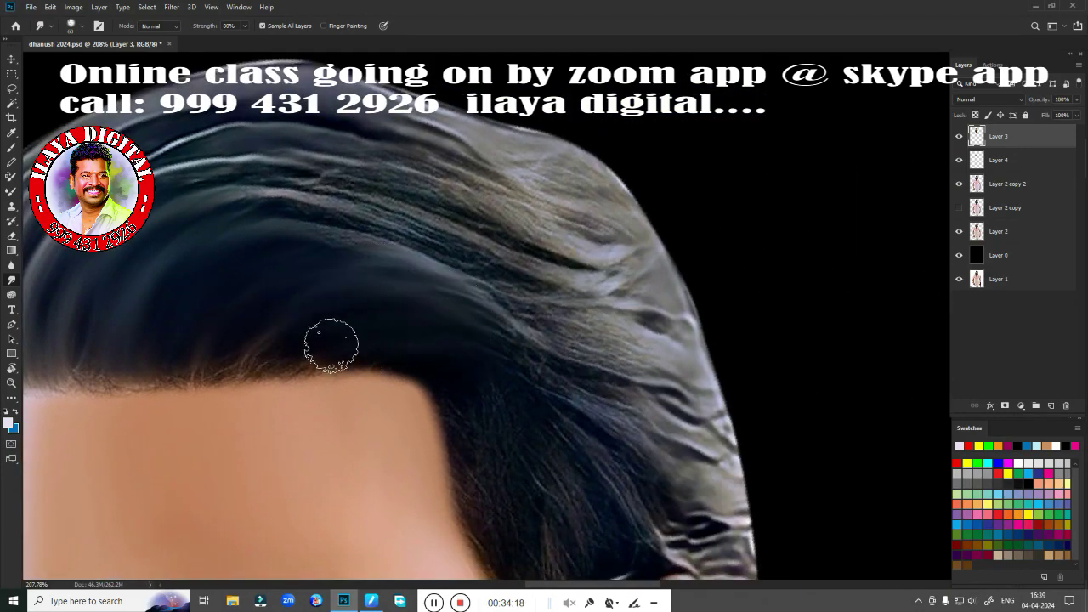
pyautogui.moveTo(439, 343); pyautogui.dragTo(661, 429)
pyautogui.moveTo(280, 230)
pyautogui.mouseDown()
pyautogui.moveTo(508, 164)
pyautogui.moveTo(332, 190)
pyautogui.moveTo(401, 226)
pyautogui.moveTo(358, 278)
pyautogui.moveTo(484, 252)
pyautogui.moveTo(607, 296)
pyautogui.moveTo(743, 381)
pyautogui.moveTo(780, 421)
pyautogui.mouseUp()
# Step: Smooth the strands on the right of the hairline and the hair above the glasses
pyautogui.moveTo(655, 424); pyautogui.dragTo(714, 296)
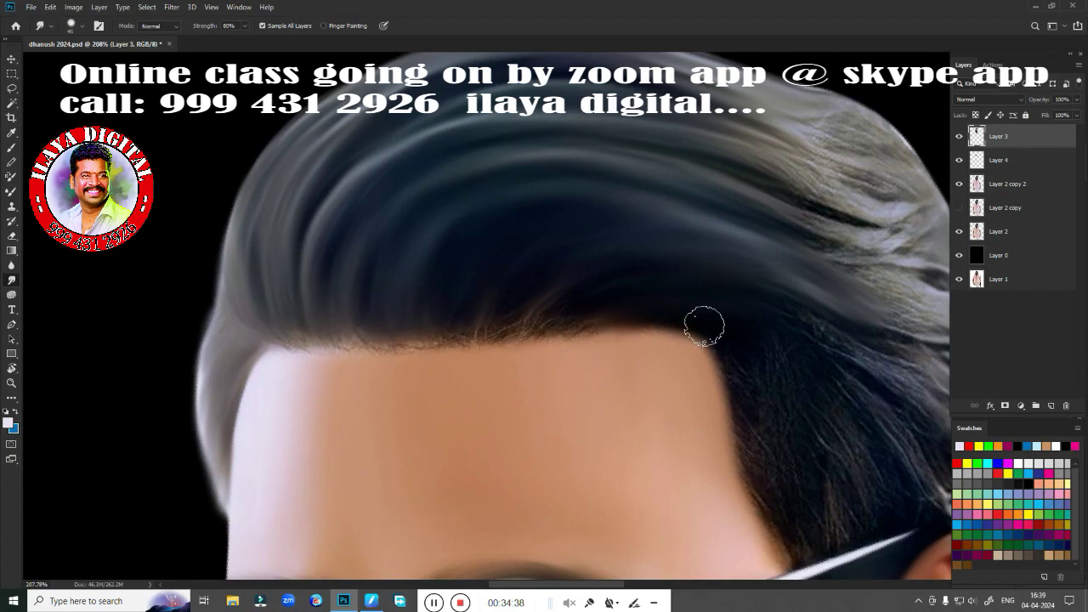
pyautogui.moveTo(704, 320)
pyautogui.mouseDown()
pyautogui.moveTo(547, 321)
pyautogui.moveTo(472, 340)
pyautogui.mouseUp()
pyautogui.moveTo(272, 344); pyautogui.dragTo(408, 344)
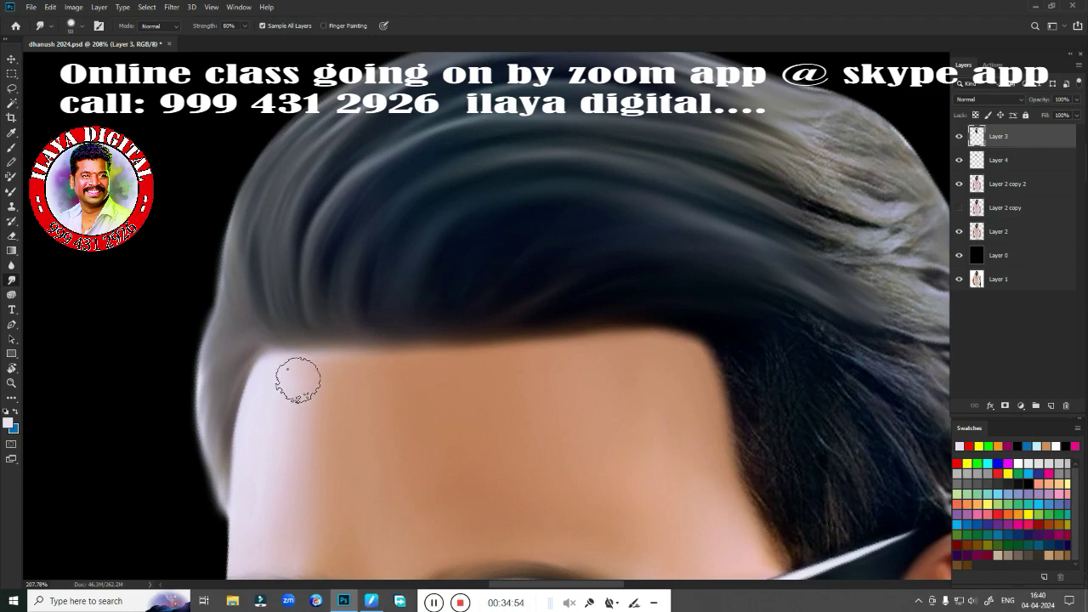
pyautogui.moveTo(742, 295); pyautogui.dragTo(410, 355)
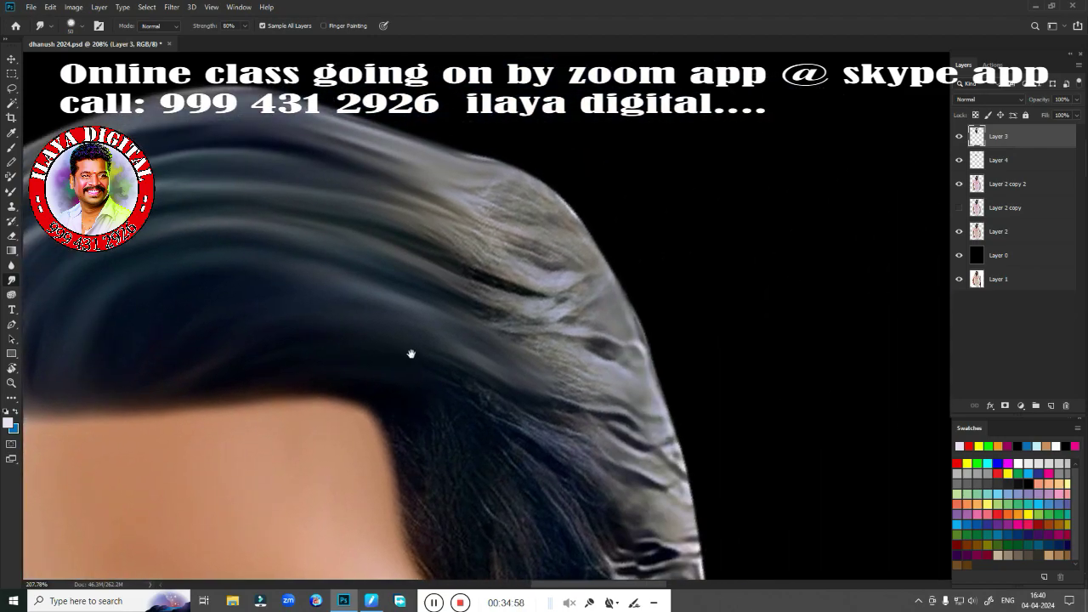
pyautogui.moveTo(374, 208); pyautogui.dragTo(489, 391)
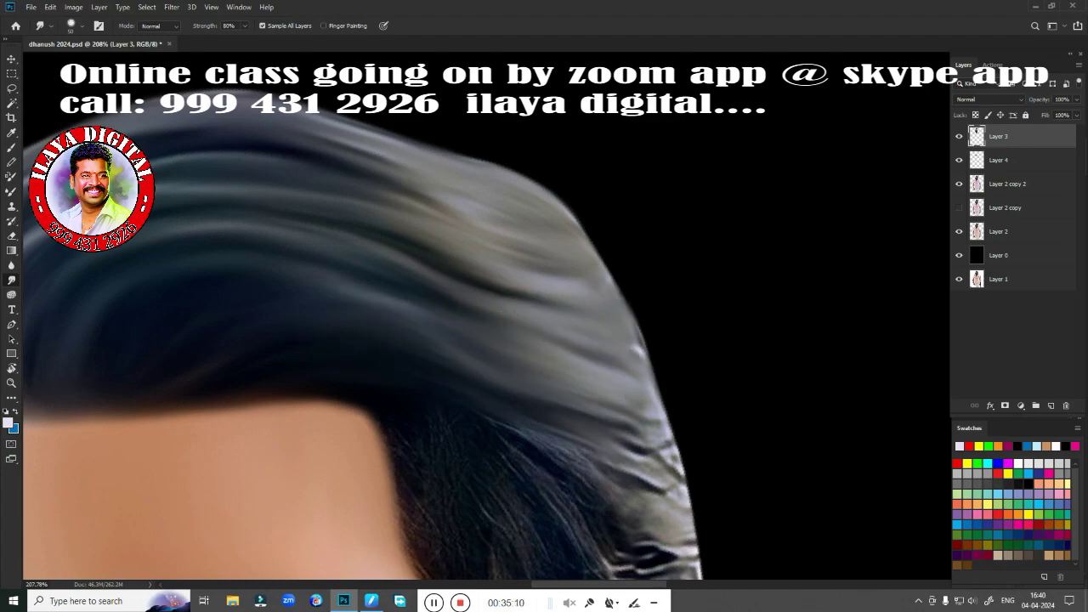
pyautogui.moveTo(513, 340); pyautogui.dragTo(563, 145)
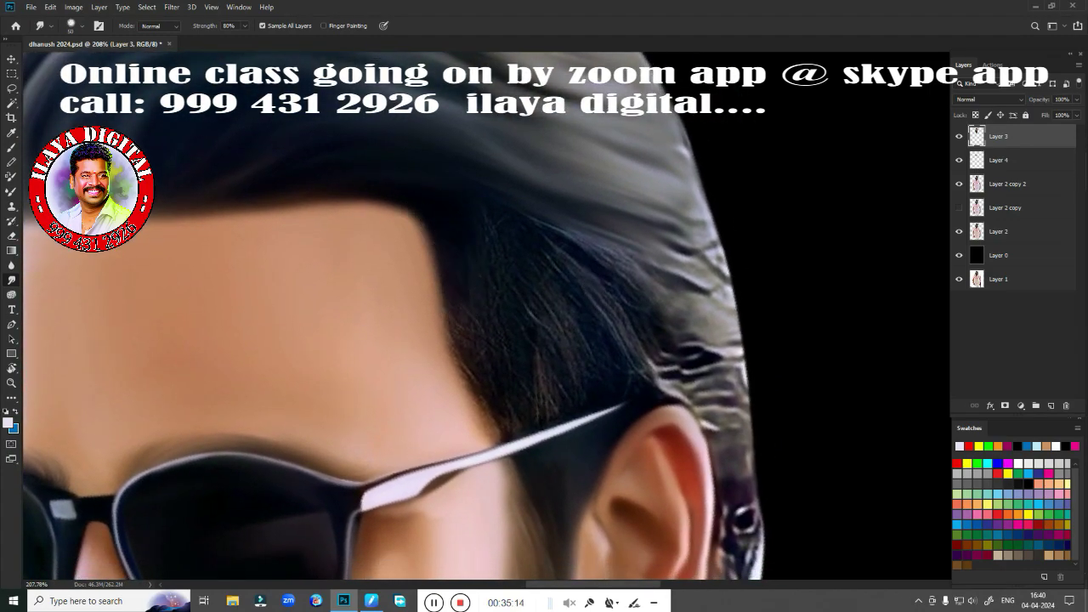
pyautogui.moveTo(505, 417)
pyautogui.mouseDown()
pyautogui.moveTo(559, 344)
pyautogui.moveTo(500, 307)
pyautogui.mouseUp()
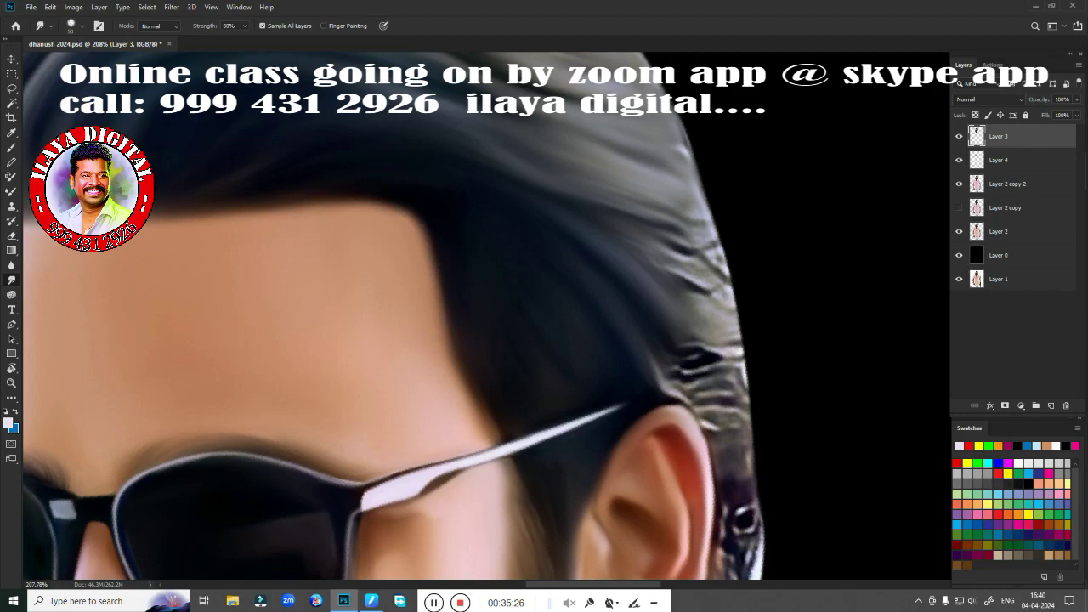
pyautogui.scroll(-2, 524, 216)
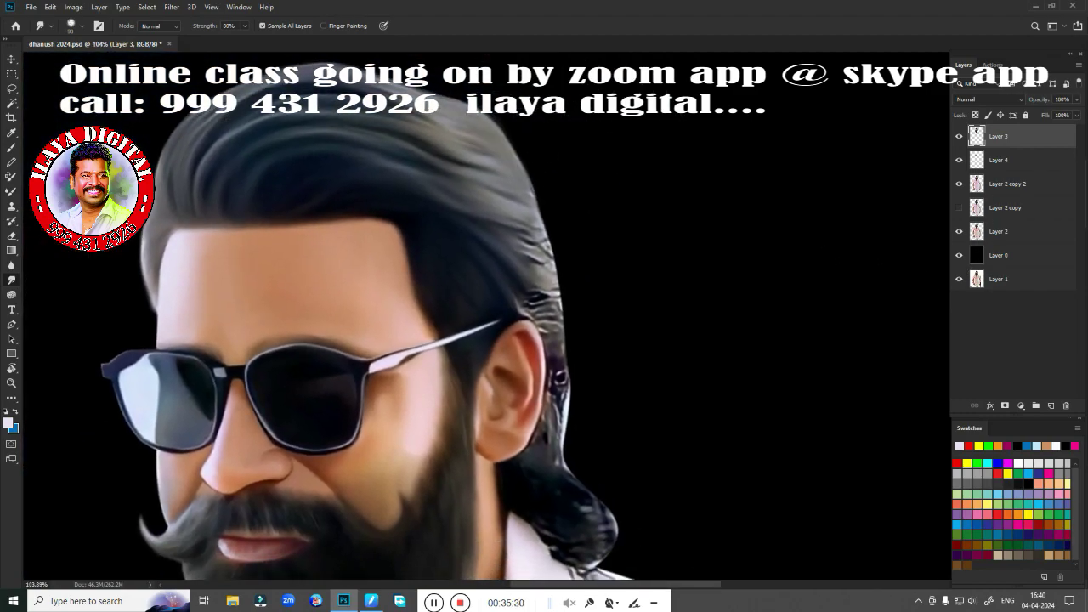
# Step: Smudge the hair's right edge, the curly tuft behind the ear, and the collar edge beside the neck
pyautogui.moveTo(478, 127)
pyautogui.mouseDown()
pyautogui.moveTo(482, 184)
pyautogui.moveTo(558, 418)
pyautogui.moveTo(549, 409)
pyautogui.mouseUp()
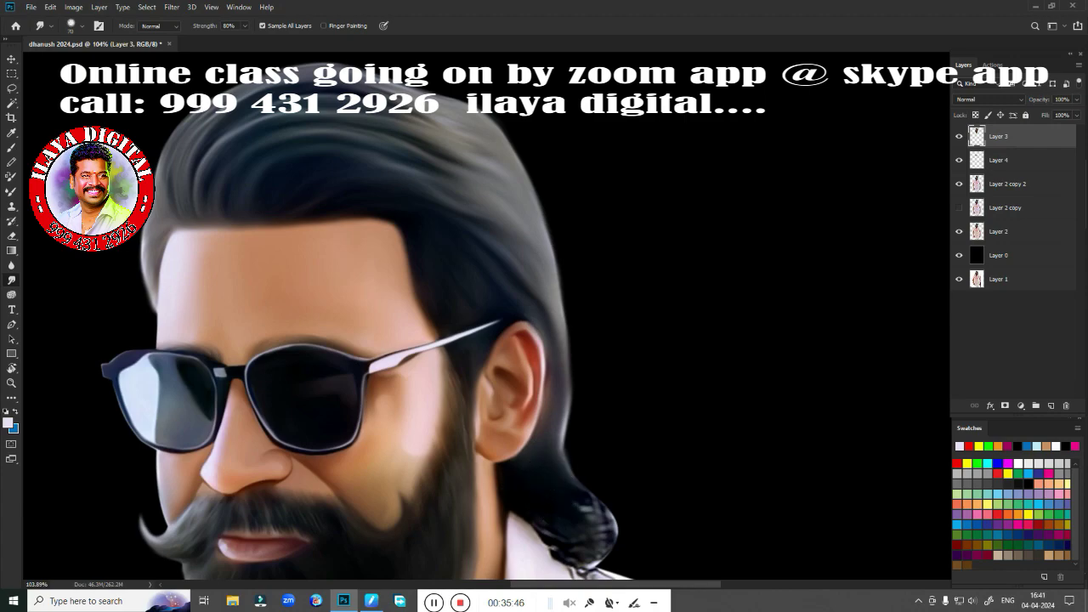
pyautogui.moveTo(531, 464)
pyautogui.mouseDown()
pyautogui.moveTo(568, 400)
pyautogui.moveTo(574, 340)
pyautogui.moveTo(566, 372)
pyautogui.moveTo(501, 256)
pyautogui.mouseUp()
pyautogui.moveTo(593, 503)
pyautogui.mouseDown()
pyautogui.moveTo(578, 529)
pyautogui.moveTo(546, 522)
pyautogui.moveTo(584, 510)
pyautogui.moveTo(595, 547)
pyautogui.moveTo(585, 574)
pyautogui.mouseUp()
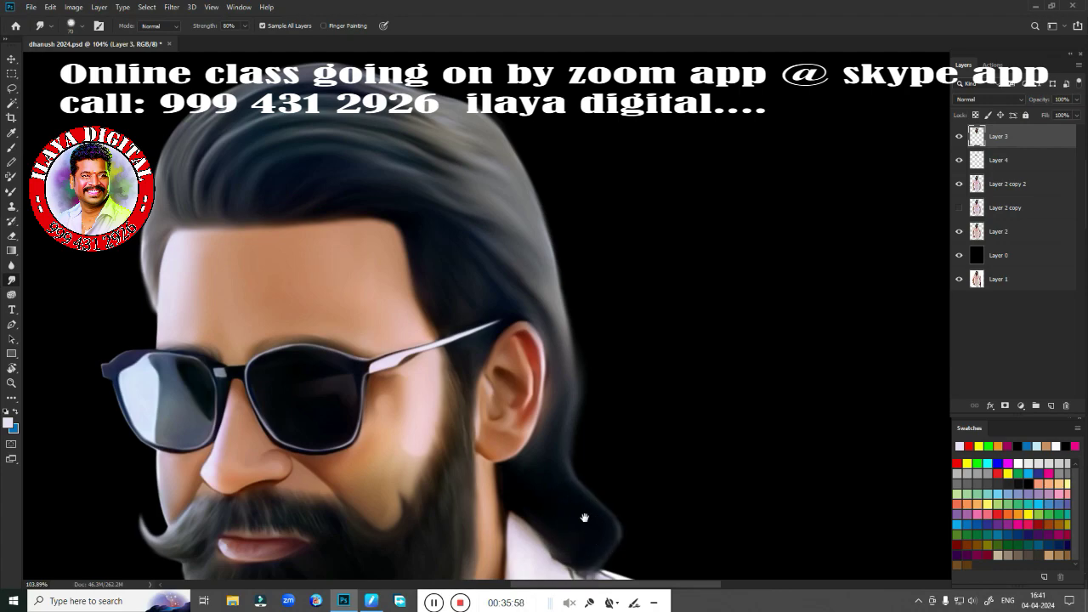
pyautogui.moveTo(584, 517); pyautogui.dragTo(633, 328)
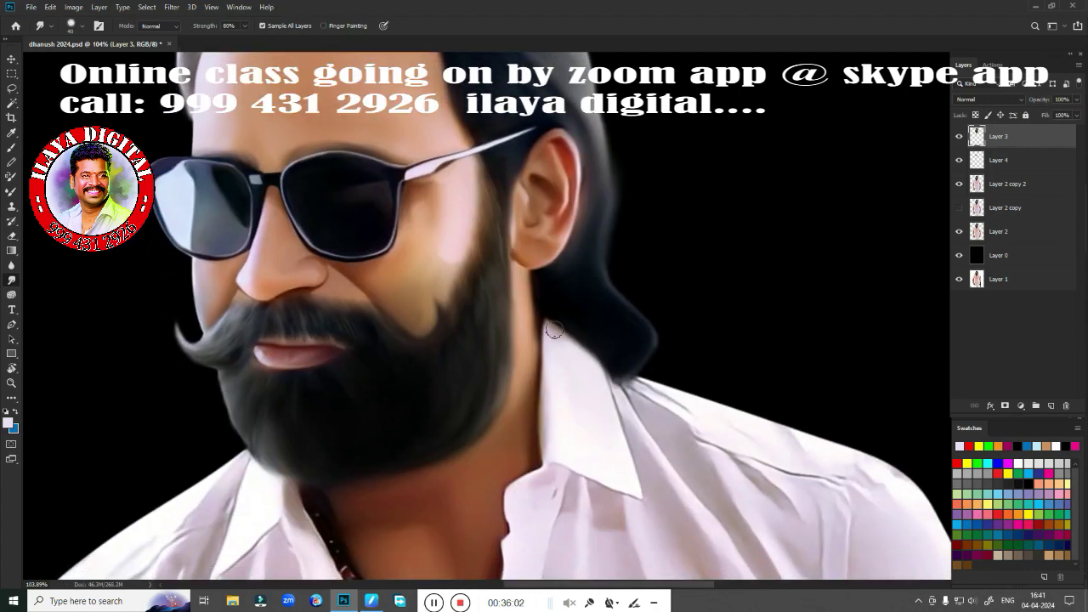
pyautogui.moveTo(546, 330); pyautogui.dragTo(545, 374)
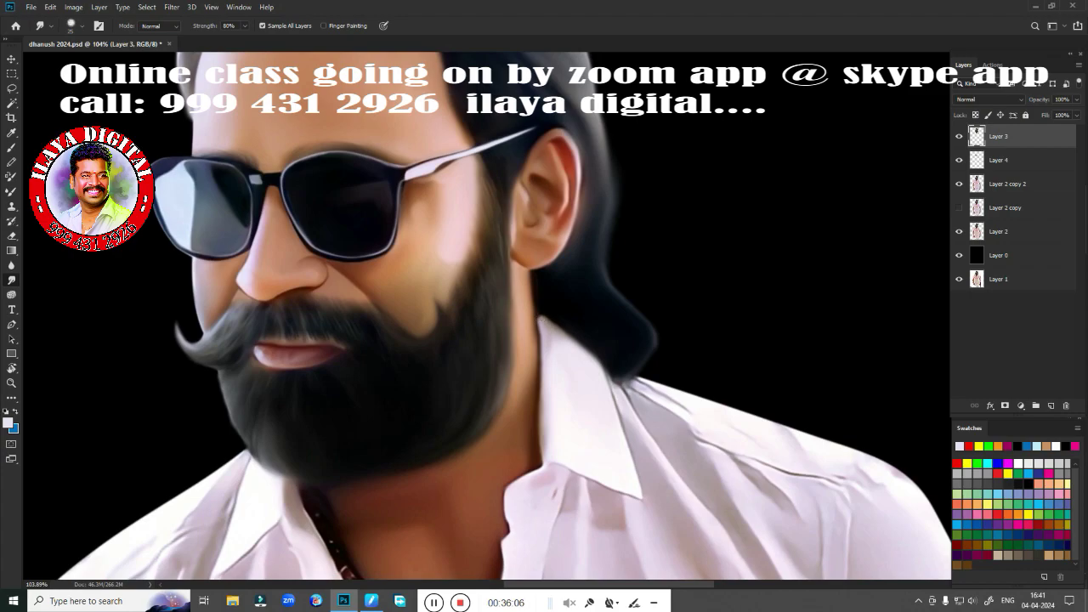
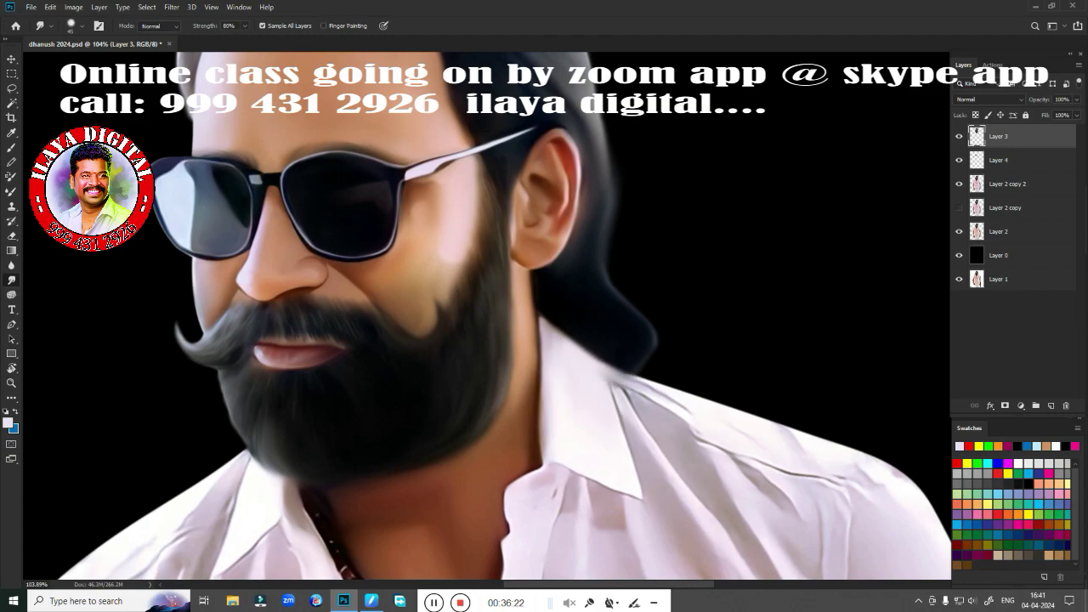
# Step: Smudge the shirt collar's upper edge and add a light crease into it
pyautogui.moveTo(626, 395)
pyautogui.mouseDown()
pyautogui.moveTo(640, 379)
pyautogui.moveTo(636, 387)
pyautogui.moveTo(600, 372)
pyautogui.moveTo(702, 425)
pyautogui.mouseUp()
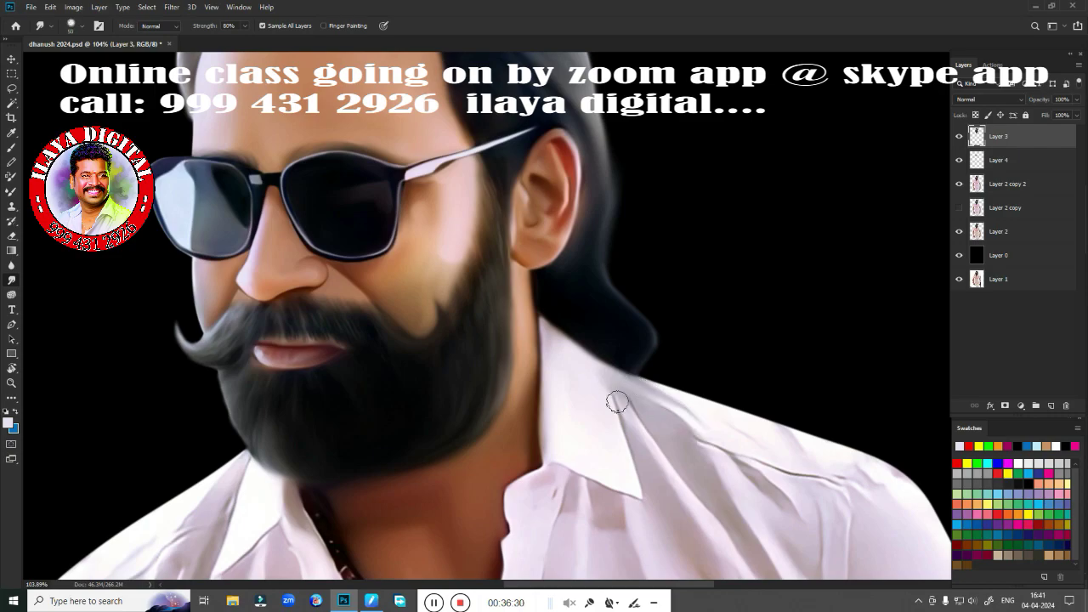
pyautogui.moveTo(617, 402); pyautogui.dragTo(641, 446)
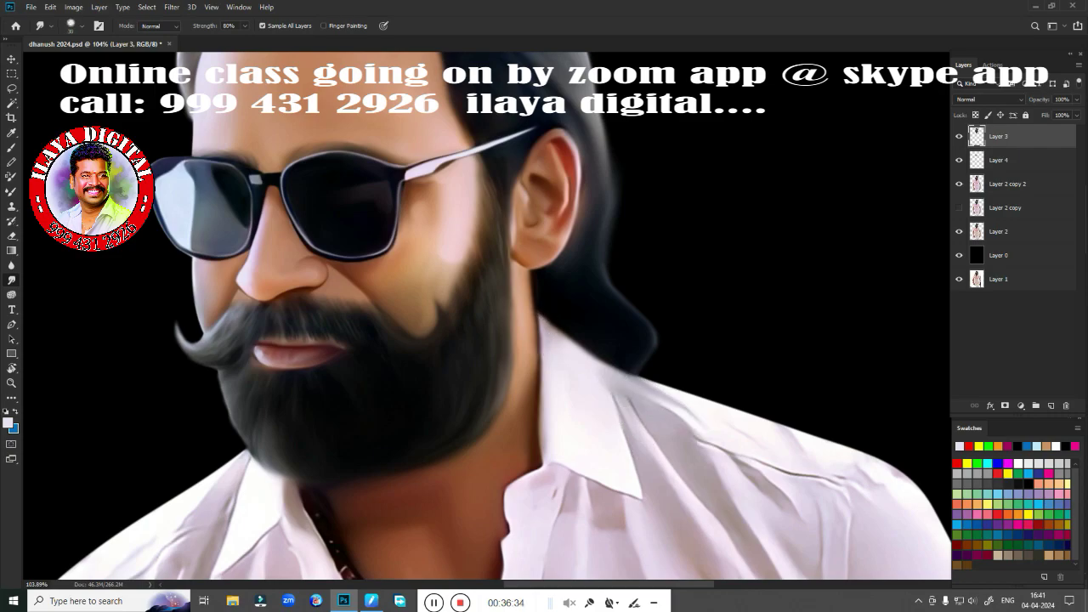
pyautogui.scroll(-2, 608, 432)
pyautogui.scroll(-1, 594, 391)
pyautogui.scroll(-2, 593, 383)
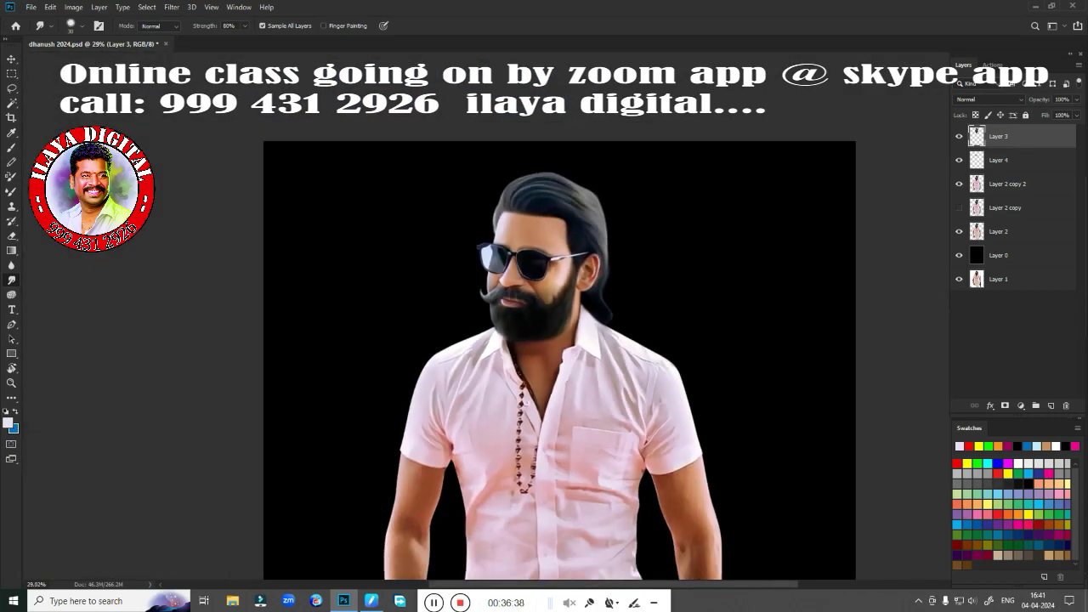
# Step: Save the document and delete the empty Layer 4
pyautogui.hotkey('ctrl', 's')
pyautogui.scroll(-1, 592, 374)
pyautogui.scroll(1, 586, 400)
pyautogui.scroll(2, 578, 459)
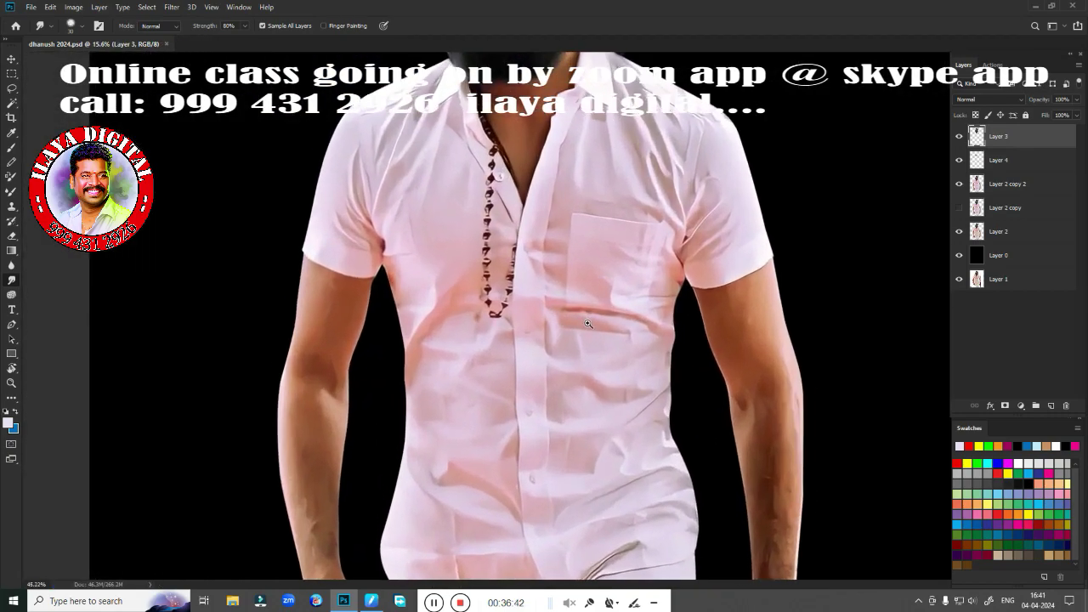
pyautogui.scroll(-1, 571, 506)
pyautogui.scroll(2, 571, 505)
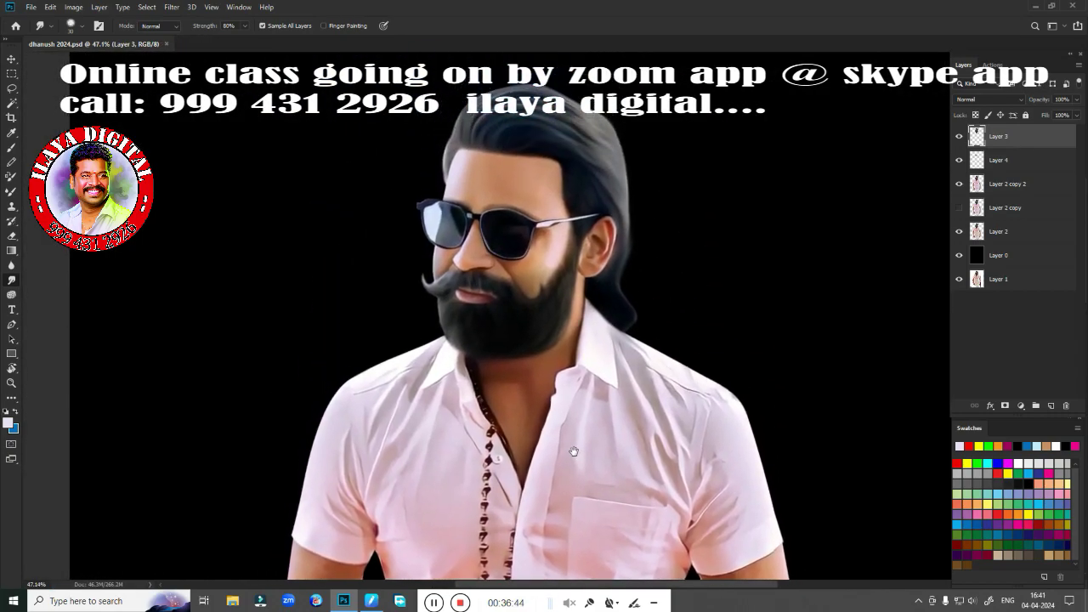
pyautogui.click(1002, 162)
pyautogui.press('Delete')
# Step: Delete Layer 2 copy 2 and make Layer 2 copy visible again
pyautogui.click(1007, 166)
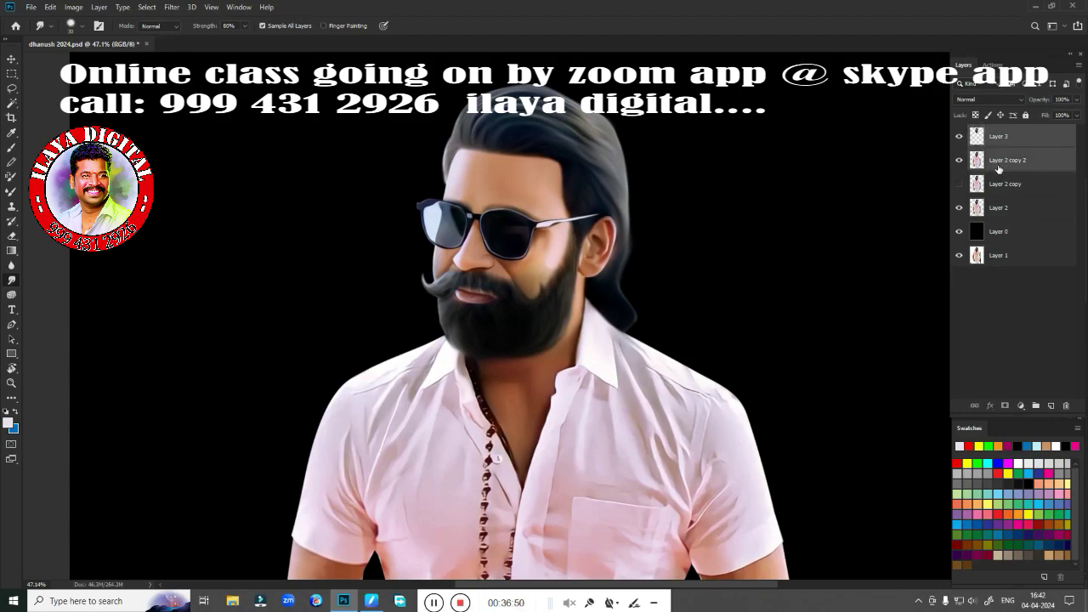
pyautogui.press('Delete')
pyautogui.click(959, 161)
# Step: Load the figure's outline as a selection, feather it by 1 pixel, then deselect
pyautogui.keyDown('ctrl'); pyautogui.click(978, 187); pyautogui.keyUp('ctrl')
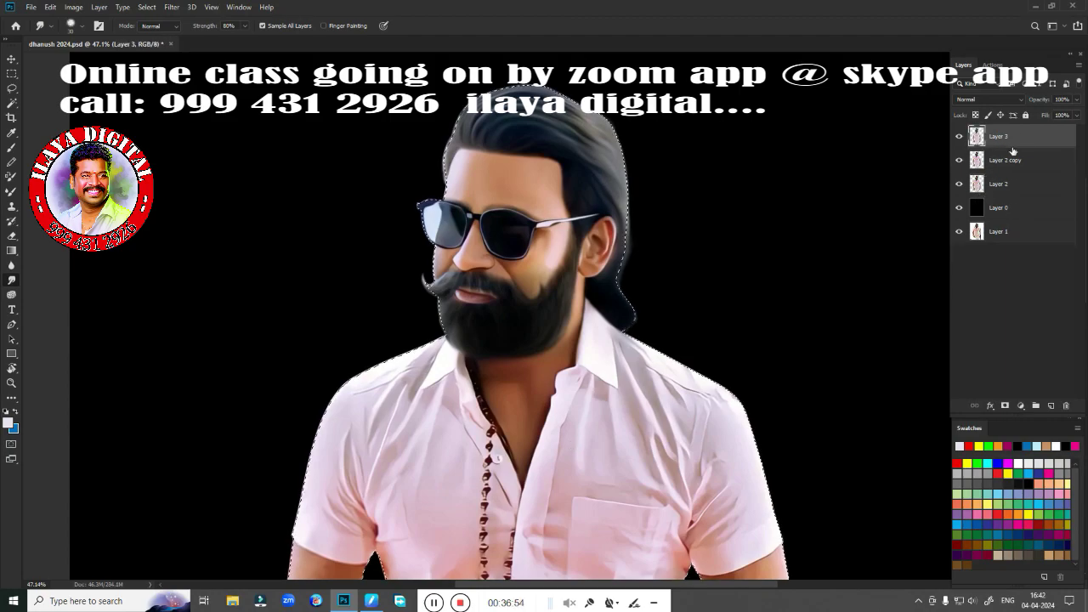
pyautogui.hotkey('shift', 'F6')
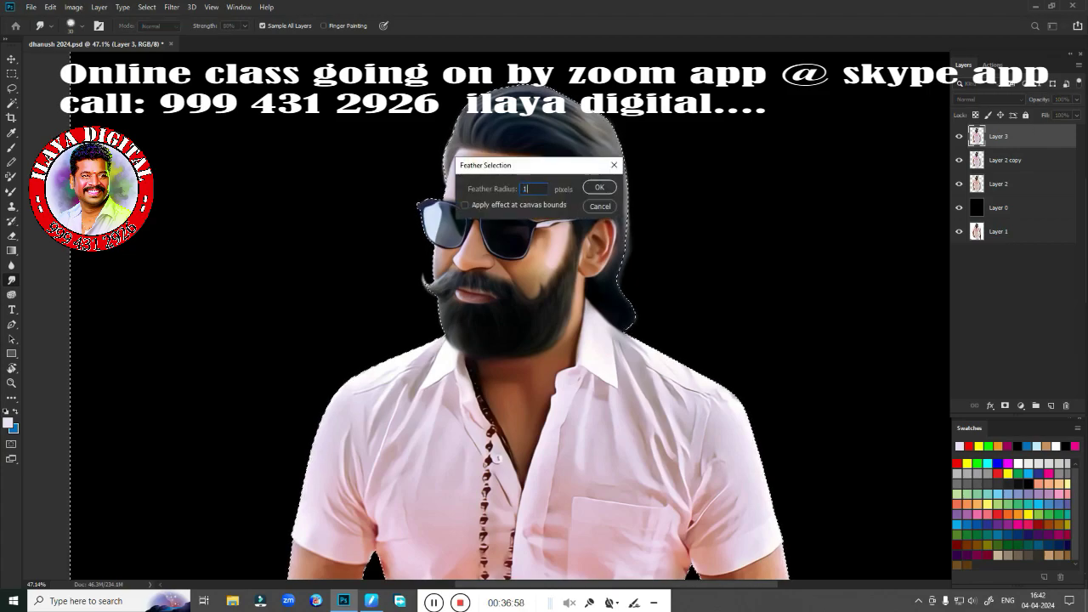
pyautogui.press('Return')
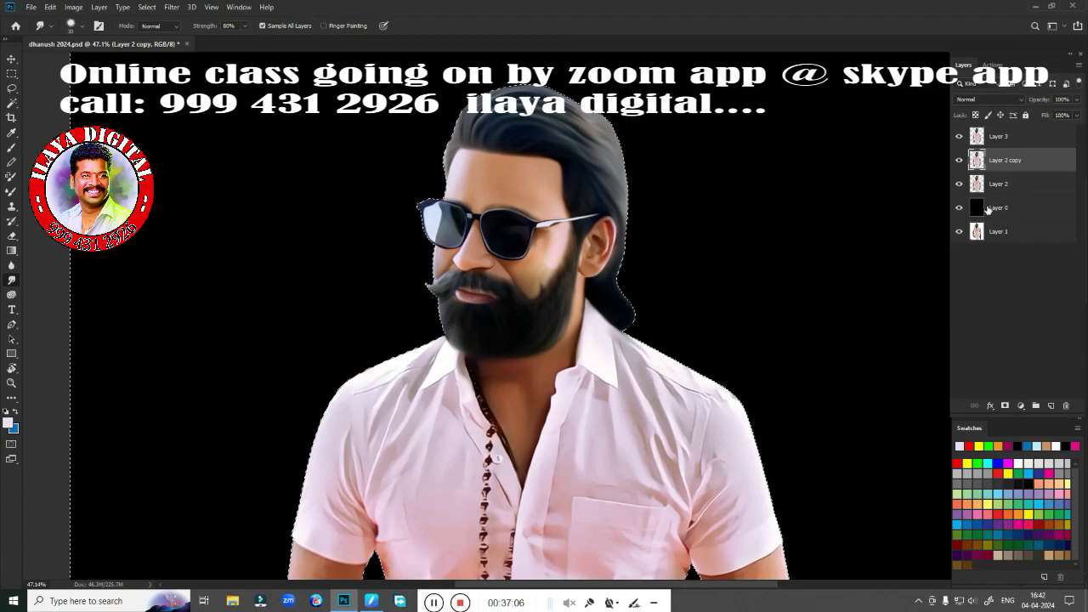
pyautogui.hotkey('ctrl', 'd')
# Step: Add a new empty layer for painting and zoom into the portrait
pyautogui.click(1051, 406)
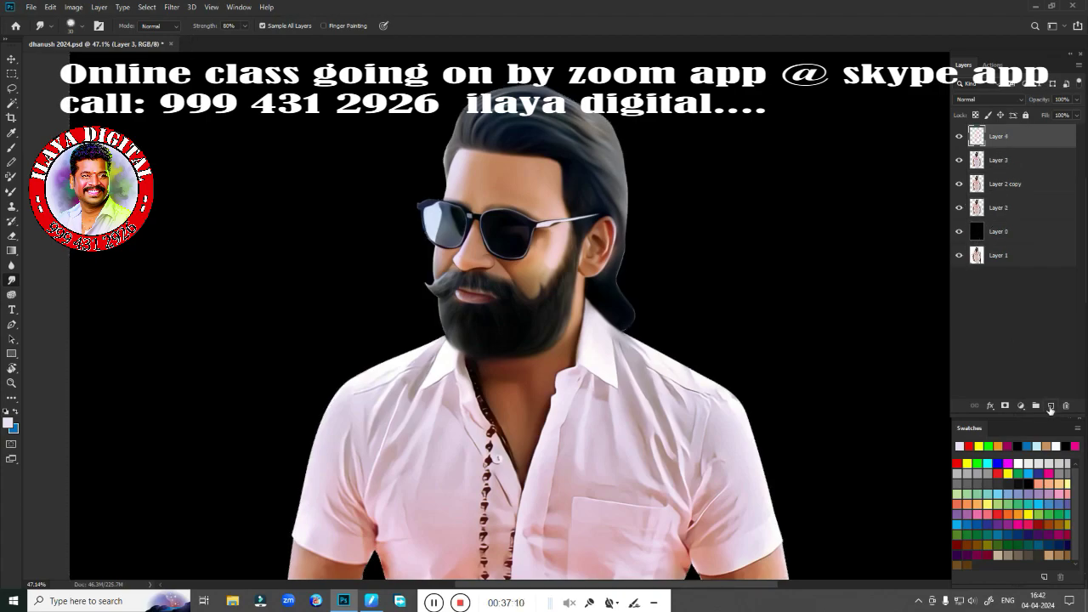
pyautogui.scroll(2, 553, 382)
pyautogui.scroll(1, 553, 382)
pyautogui.scroll(2, 444, 342)
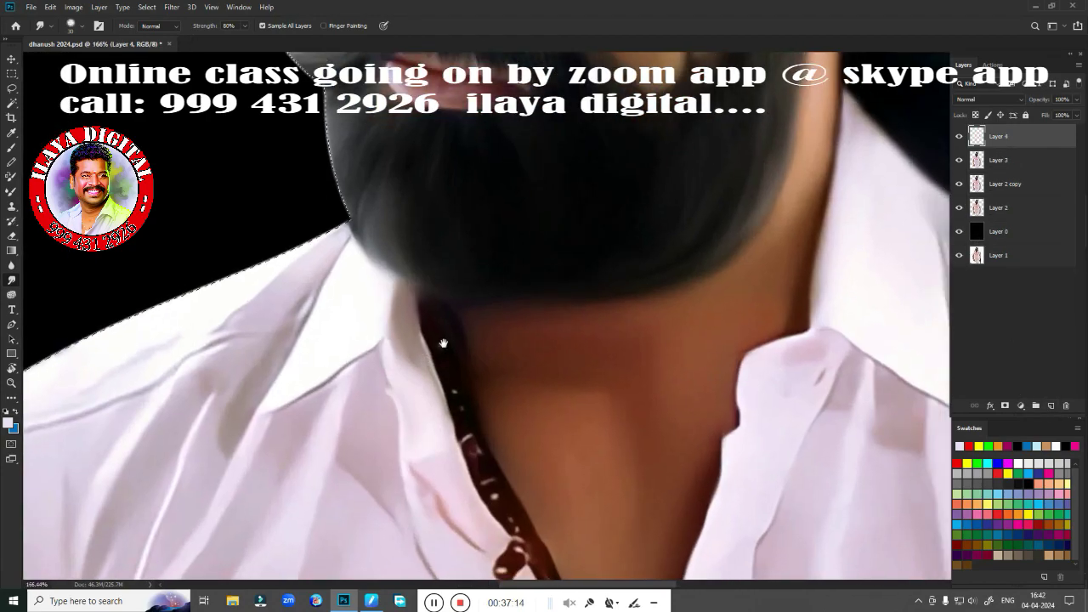
pyautogui.scroll(1, 602, 224)
pyautogui.scroll(-1, 602, 224)
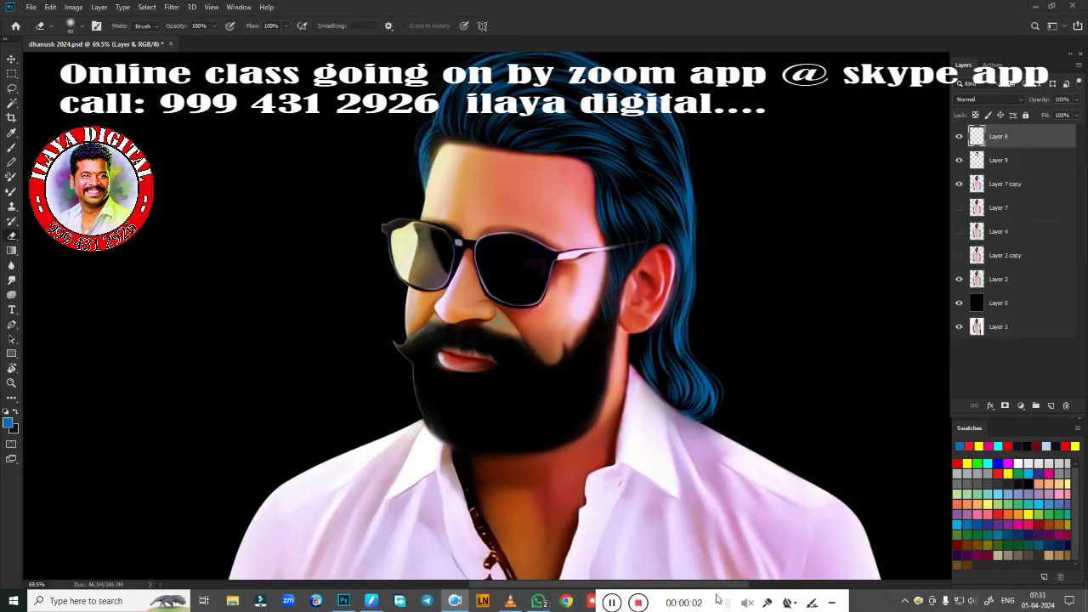
# Step: Toggle Layer 9's visibility to compare the hair highlight
pyautogui.click(958, 138)
pyautogui.click(958, 162)
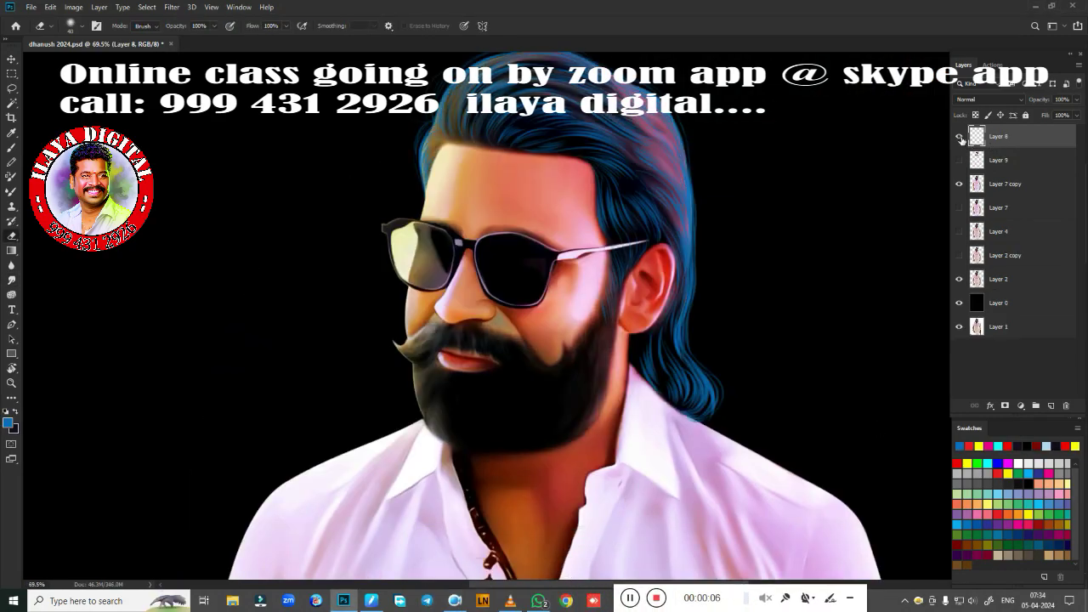
pyautogui.click(958, 161)
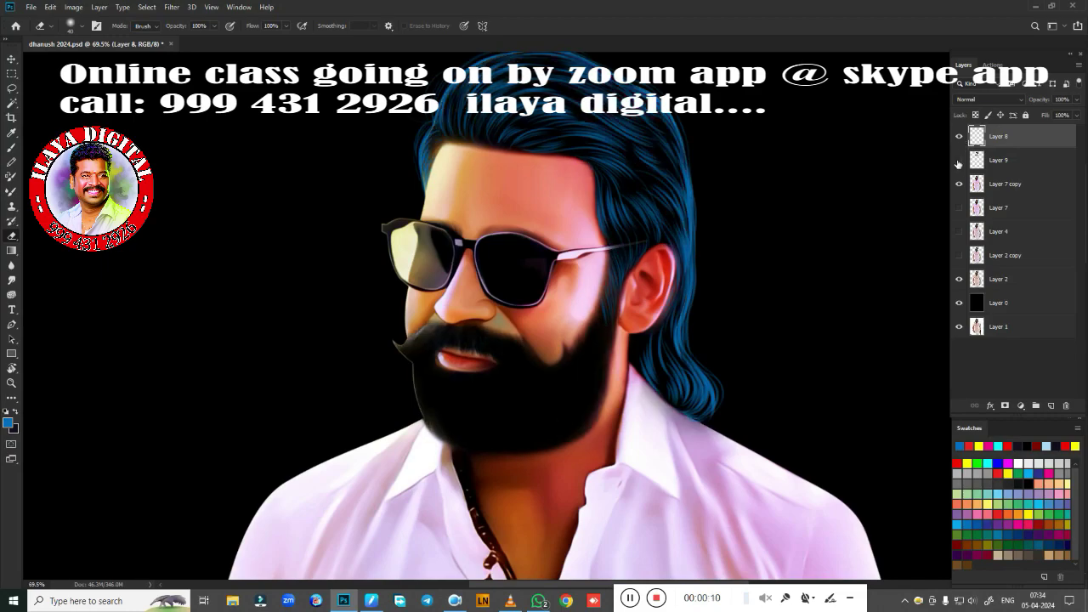
pyautogui.click(958, 161)
pyautogui.click(958, 162)
# Step: Lower Layer 9's fill to about 79% and add a new empty Layer 10 above Layer 8
pyautogui.click(998, 160)
pyautogui.moveTo(1077, 118); pyautogui.dragTo(1065, 132)
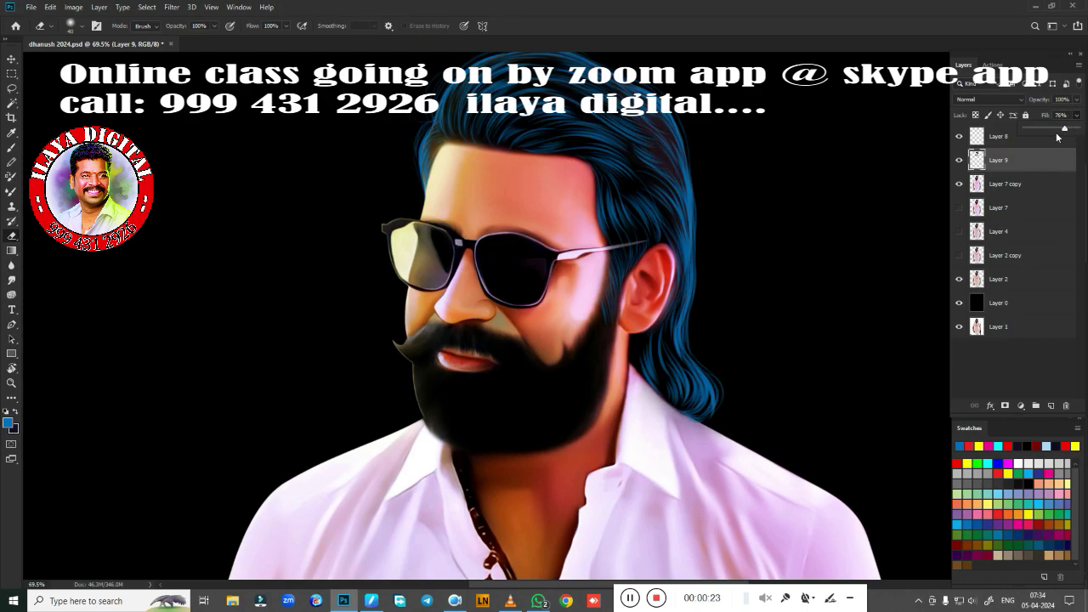
pyautogui.click(1010, 146)
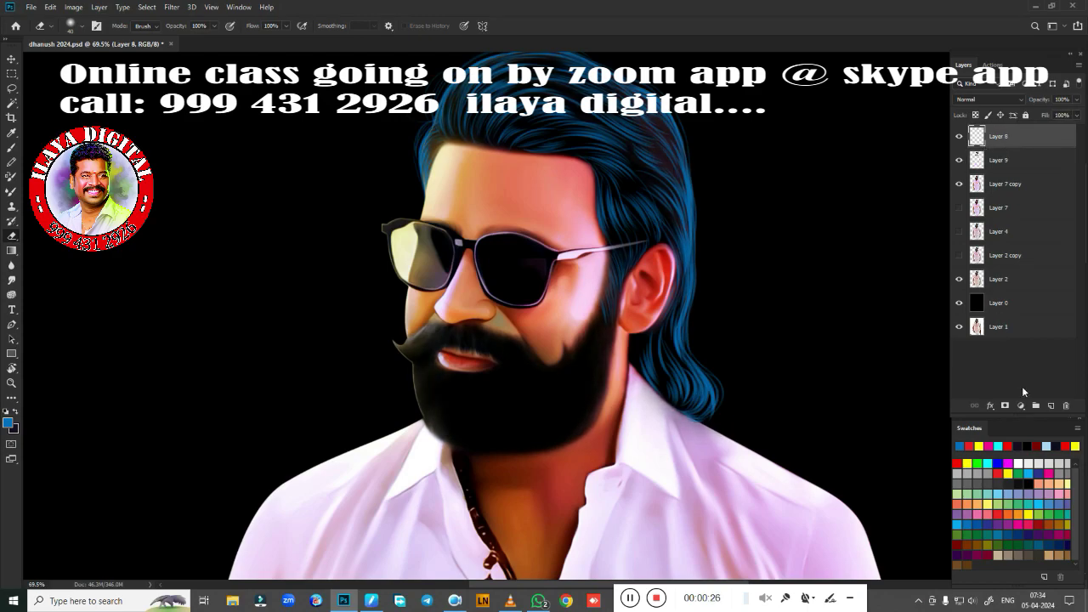
pyautogui.click(1048, 406)
# Step: Zoom in on the glasses with the Brush tool and rotate the view along the brow line
pyautogui.scroll(3, 455, 248)
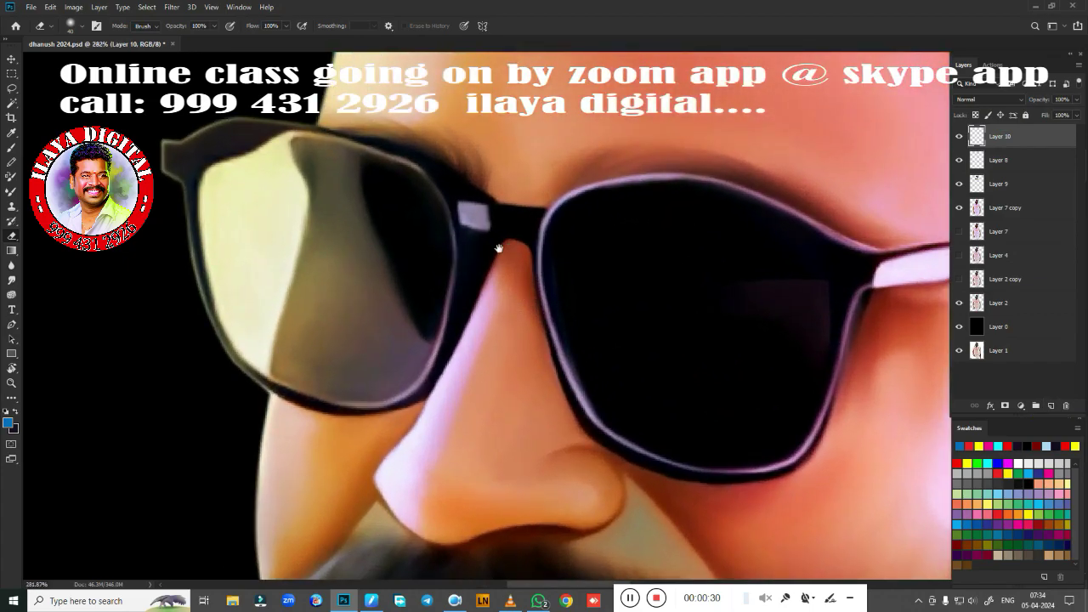
pyautogui.scroll(2, 455, 248)
pyautogui.rightClick(498, 296)
pyautogui.press('b')
pyautogui.press('Escape')
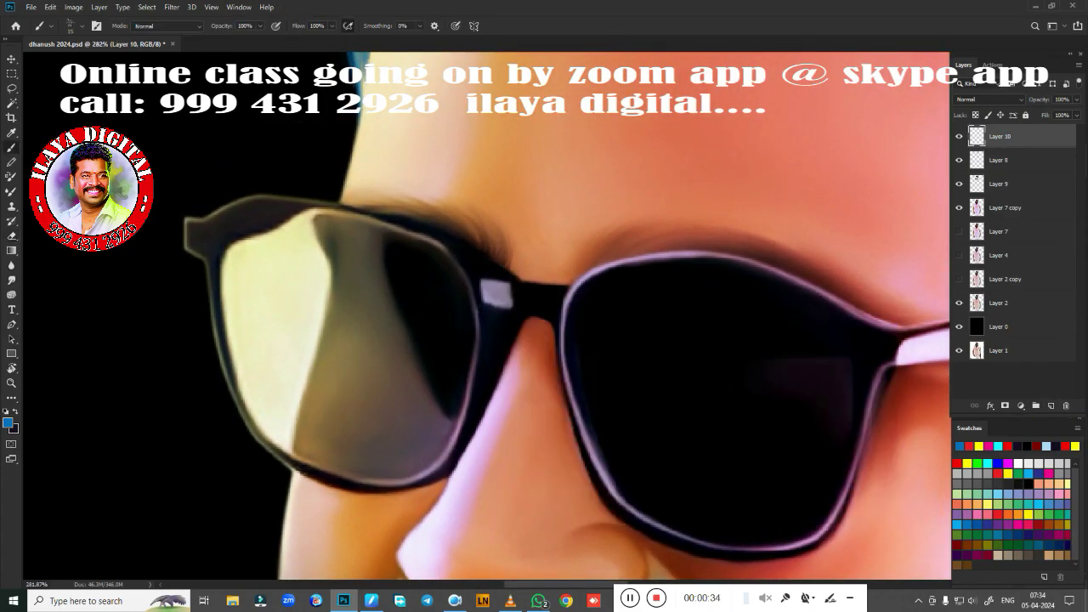
pyautogui.scroll(1, 554, 348)
pyautogui.scroll(1, 608, 420)
pyautogui.press('r')
pyautogui.moveTo(608, 420); pyautogui.dragTo(626, 394)
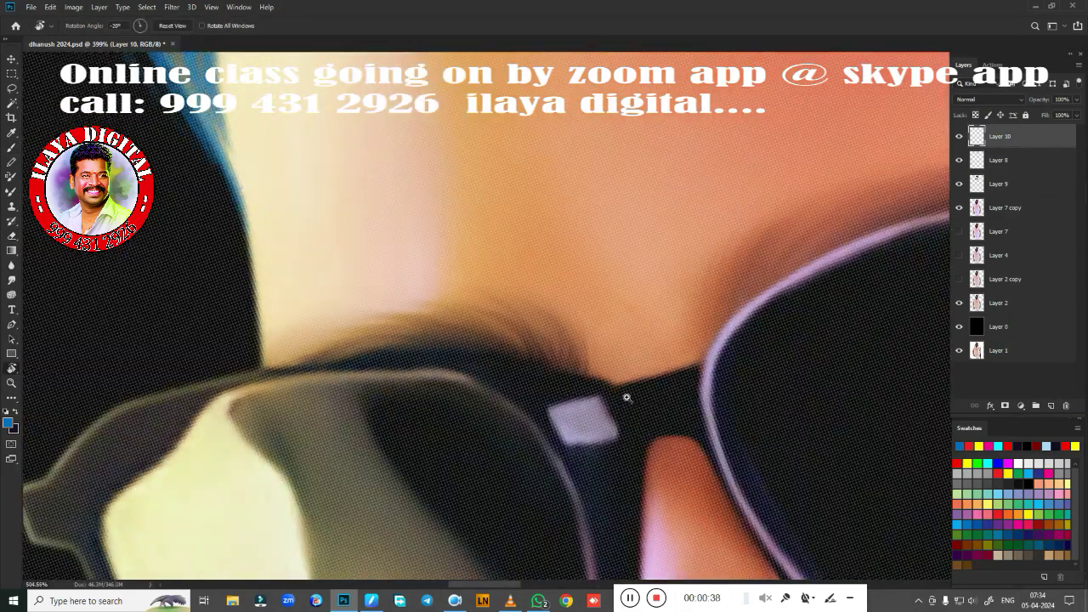
pyautogui.scroll(1, 626, 381)
# Step: Paint dark hairs in black above the glasses bridge
pyautogui.press('b')
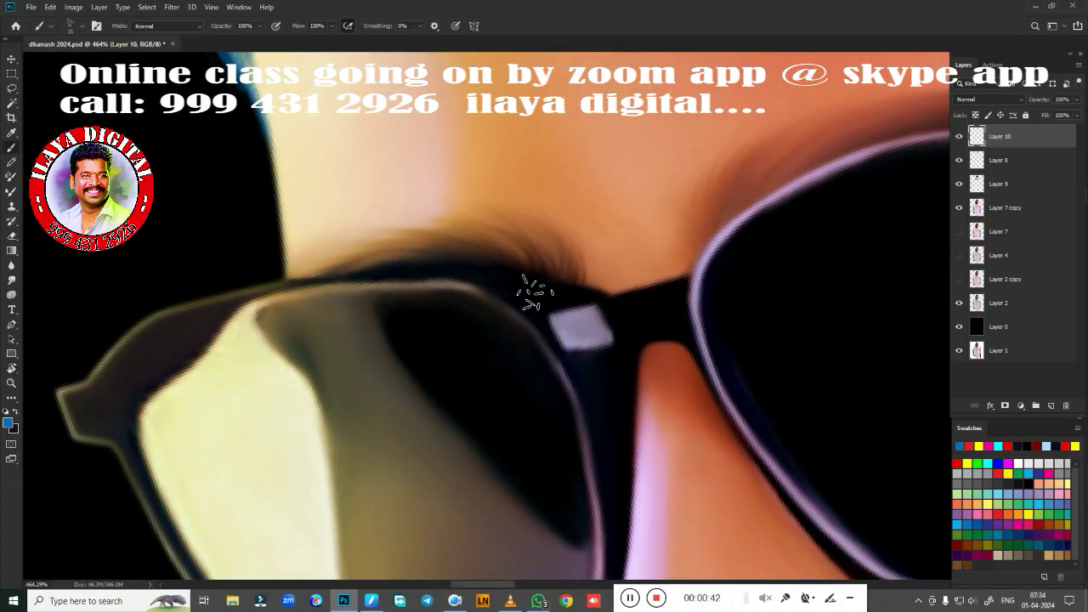
pyautogui.keyDown('alt'); pyautogui.click(559, 289); pyautogui.keyUp('alt')
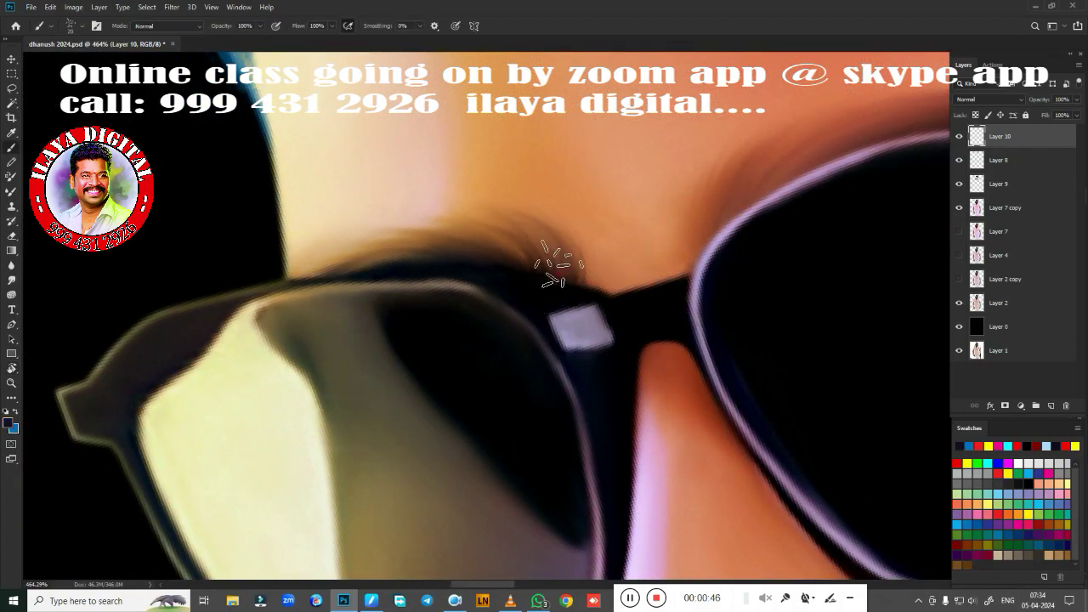
pyautogui.moveTo(547, 260)
pyautogui.mouseDown()
pyautogui.moveTo(420, 233)
pyautogui.moveTo(501, 247)
pyautogui.mouseUp()
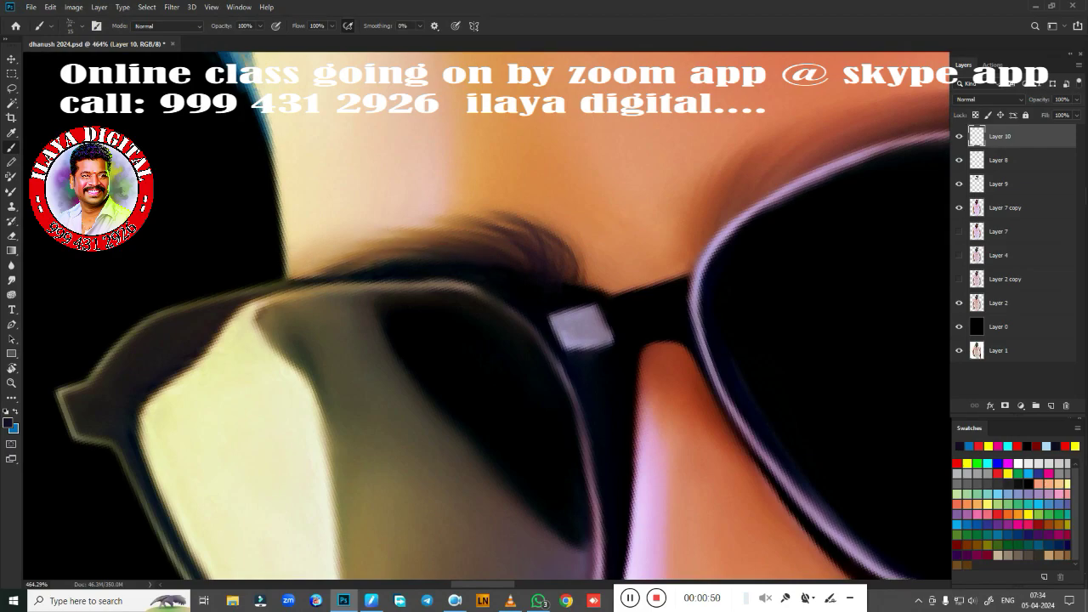
pyautogui.press('x')
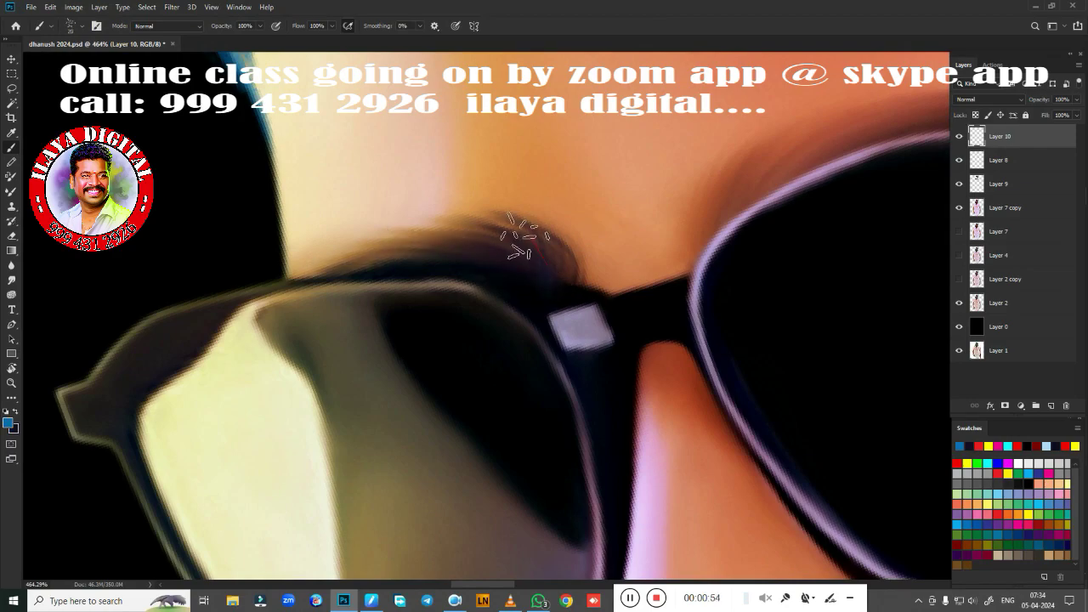
pyautogui.moveTo(450, 227); pyautogui.dragTo(55, 360)
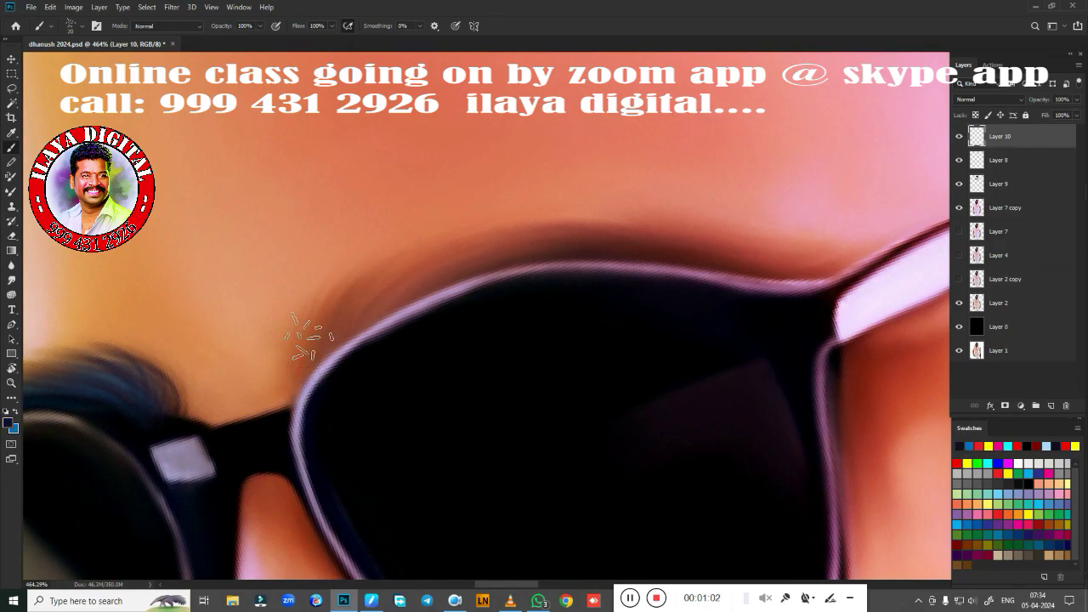
# Step: Set the pen pressure curve to Hard
pyautogui.click(371, 600)
pyautogui.click(530, 368)
pyautogui.click(371, 600)
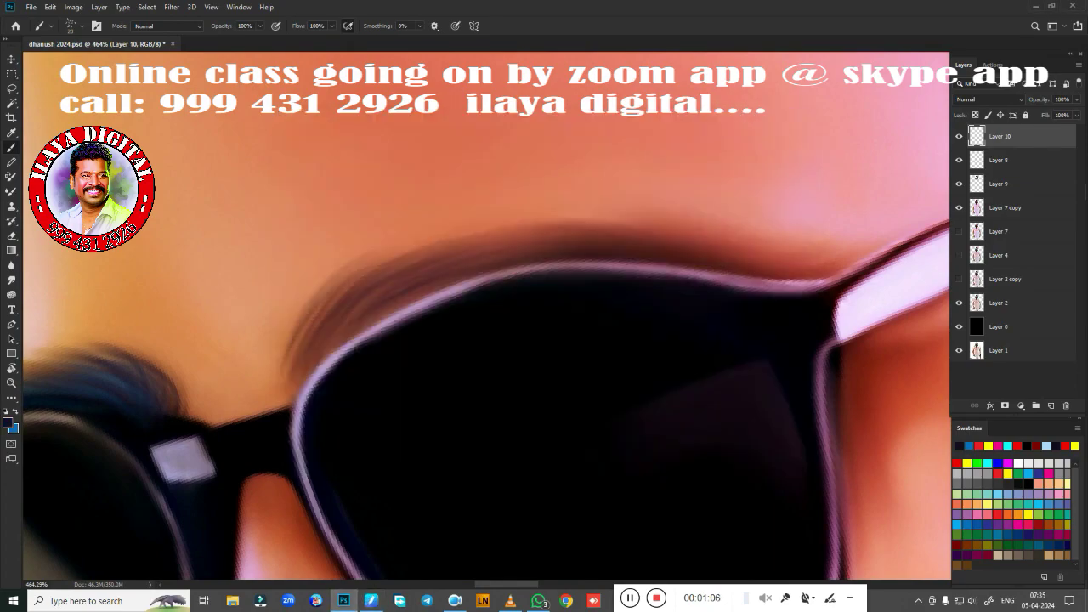
# Step: Paint dark hair strokes along the brow above the frame and left of the glasses
pyautogui.moveTo(400, 270); pyautogui.dragTo(563, 231)
pyautogui.moveTo(646, 231); pyautogui.dragTo(825, 256)
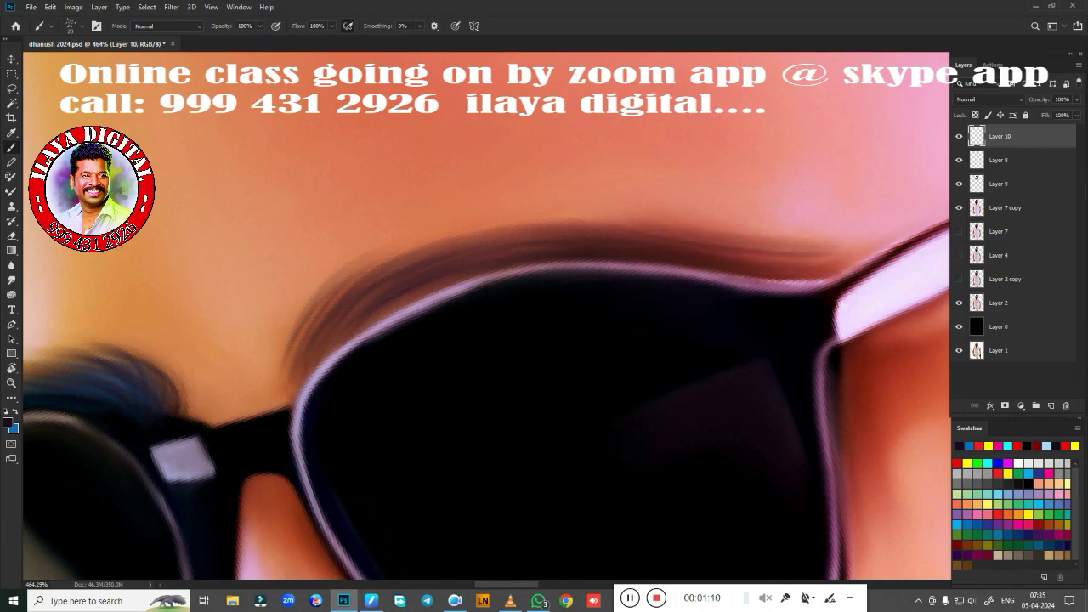
pyautogui.moveTo(527, 219); pyautogui.dragTo(799, 254)
pyautogui.moveTo(349, 263); pyautogui.dragTo(552, 223)
pyautogui.moveTo(697, 242); pyautogui.dragTo(814, 259)
pyautogui.moveTo(374, 272); pyautogui.dragTo(697, 238)
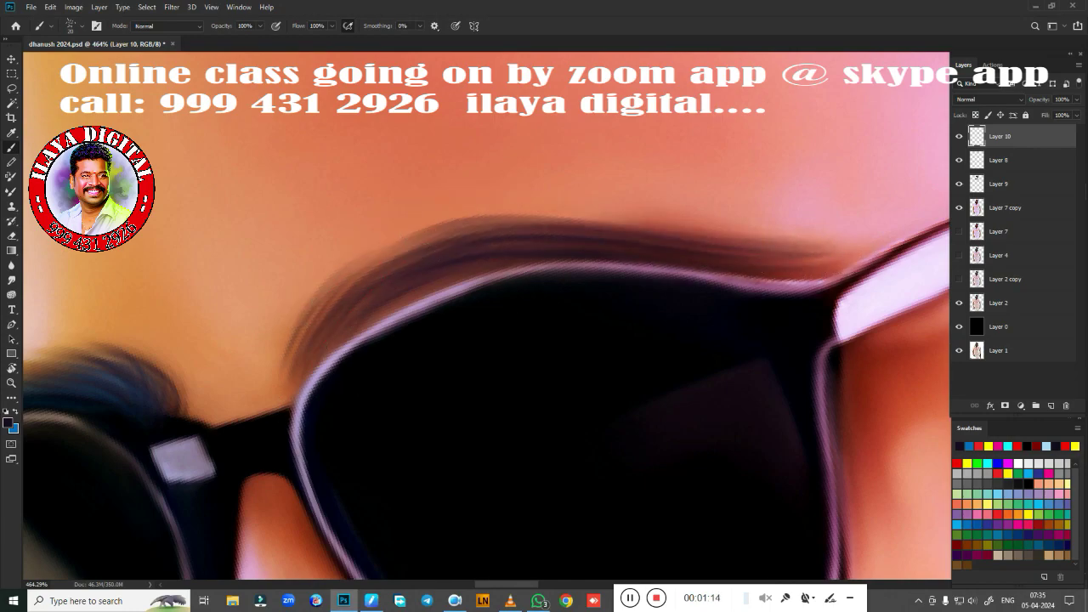
pyautogui.moveTo(273, 357); pyautogui.dragTo(293, 293)
pyautogui.moveTo(382, 310); pyautogui.dragTo(510, 272)
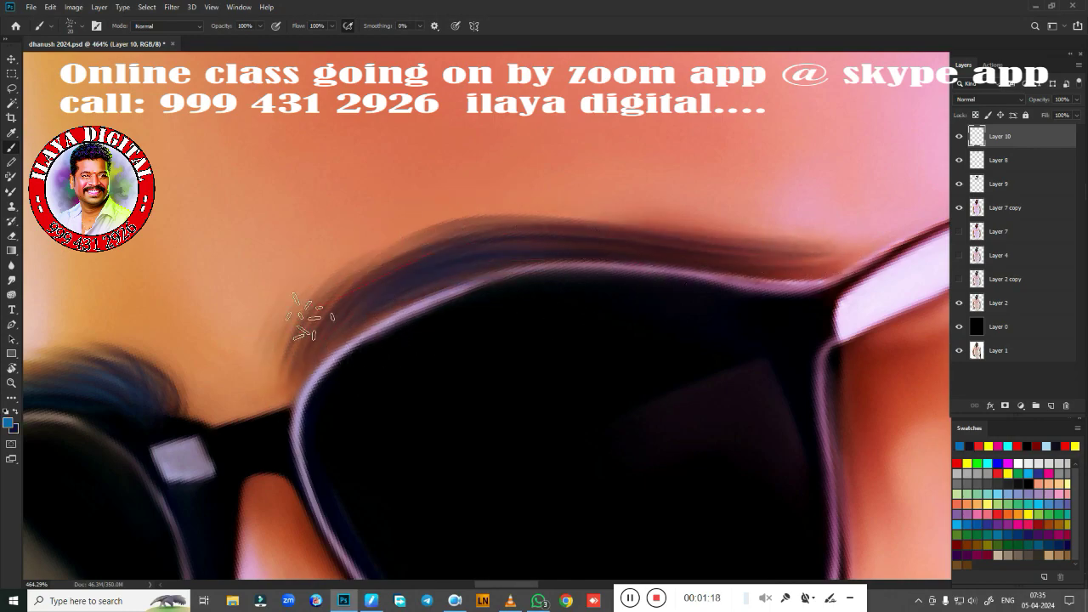
pyautogui.scroll(-5, 566, 187)
pyautogui.scroll(5, 587, 383)
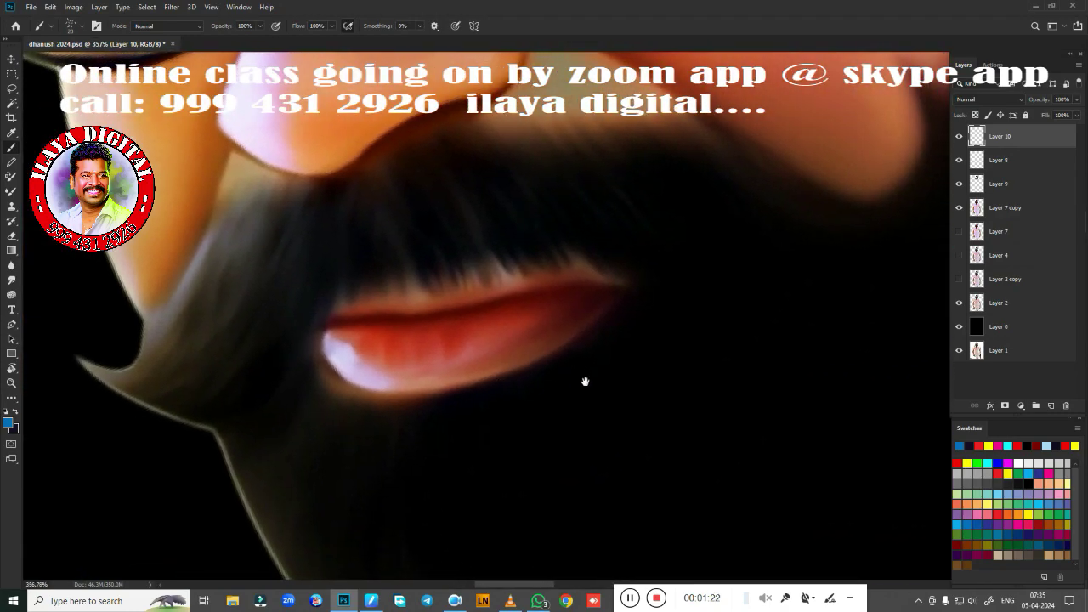
# Step: In black, paint thin hair strokes on the beard by the lips and along the nose's lower edge
pyautogui.press('d')
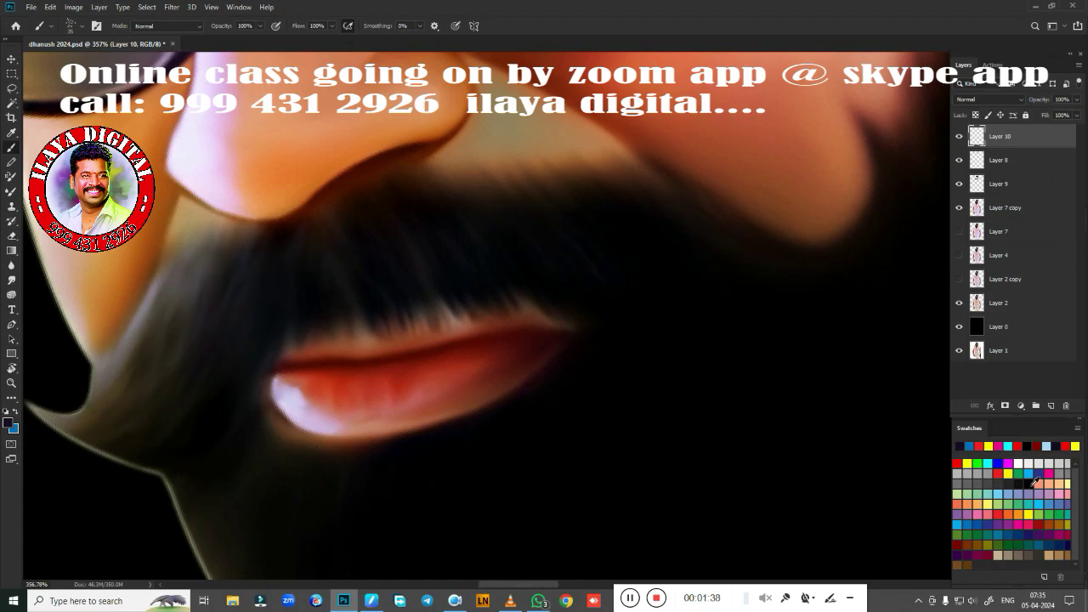
pyautogui.moveTo(408, 476)
pyautogui.mouseDown()
pyautogui.moveTo(617, 479)
pyautogui.moveTo(561, 493)
pyautogui.moveTo(612, 270)
pyautogui.moveTo(554, 296)
pyautogui.mouseUp()
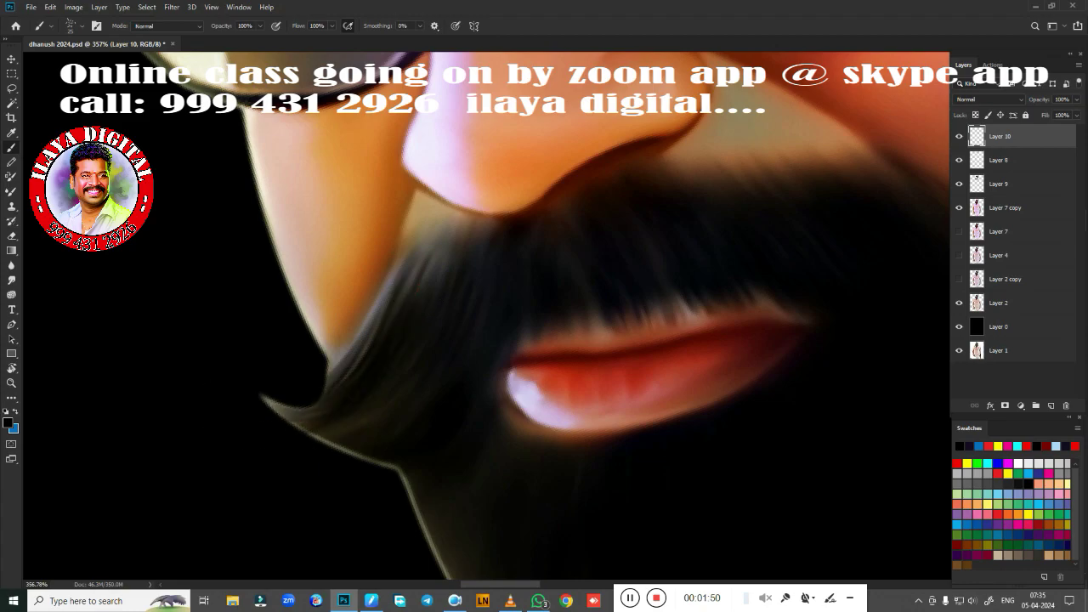
pyautogui.moveTo(440, 344); pyautogui.dragTo(398, 416)
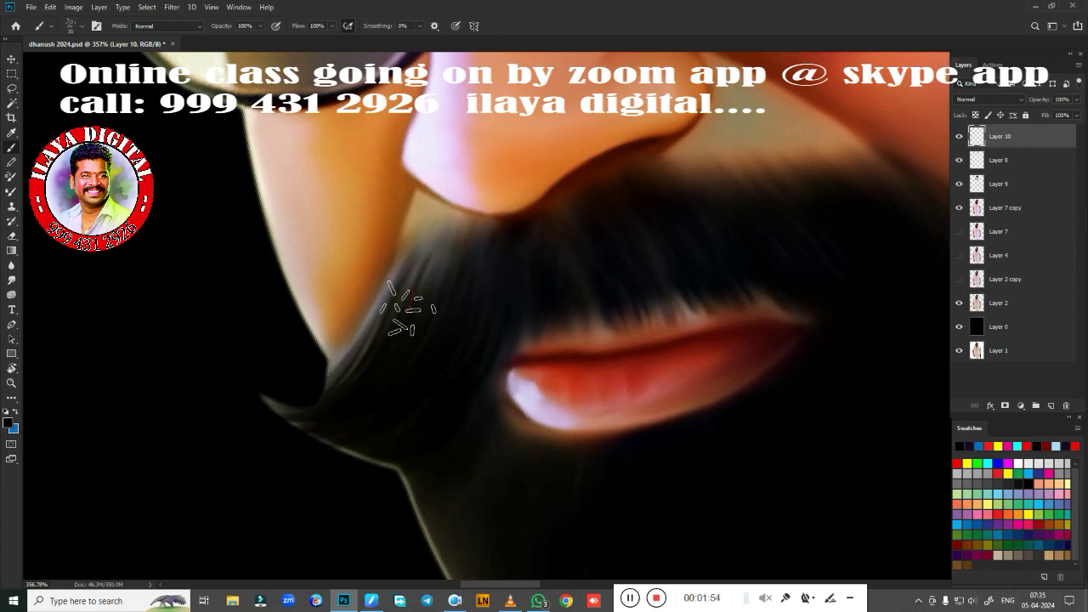
pyautogui.moveTo(519, 347); pyautogui.dragTo(282, 416)
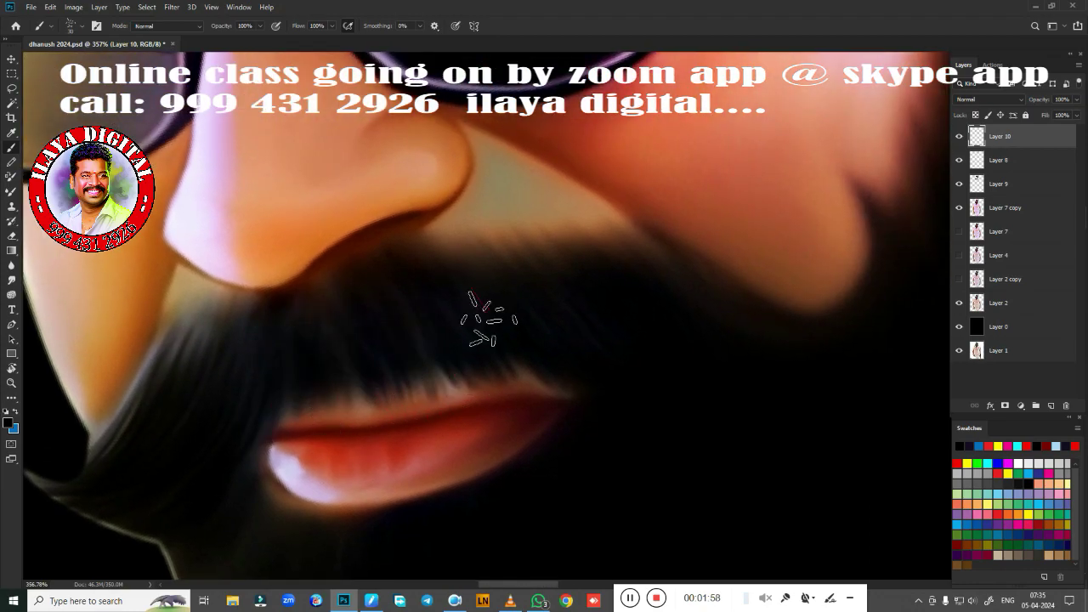
pyautogui.moveTo(688, 332); pyautogui.dragTo(424, 316)
pyautogui.moveTo(588, 180); pyautogui.dragTo(495, 297)
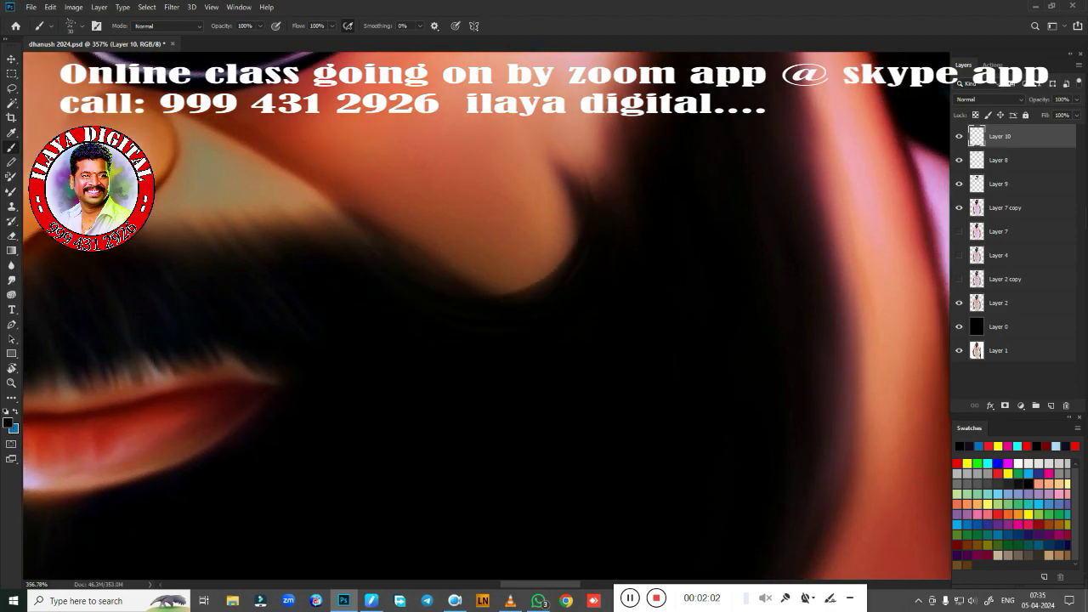
pyautogui.moveTo(478, 498); pyautogui.dragTo(478, 319)
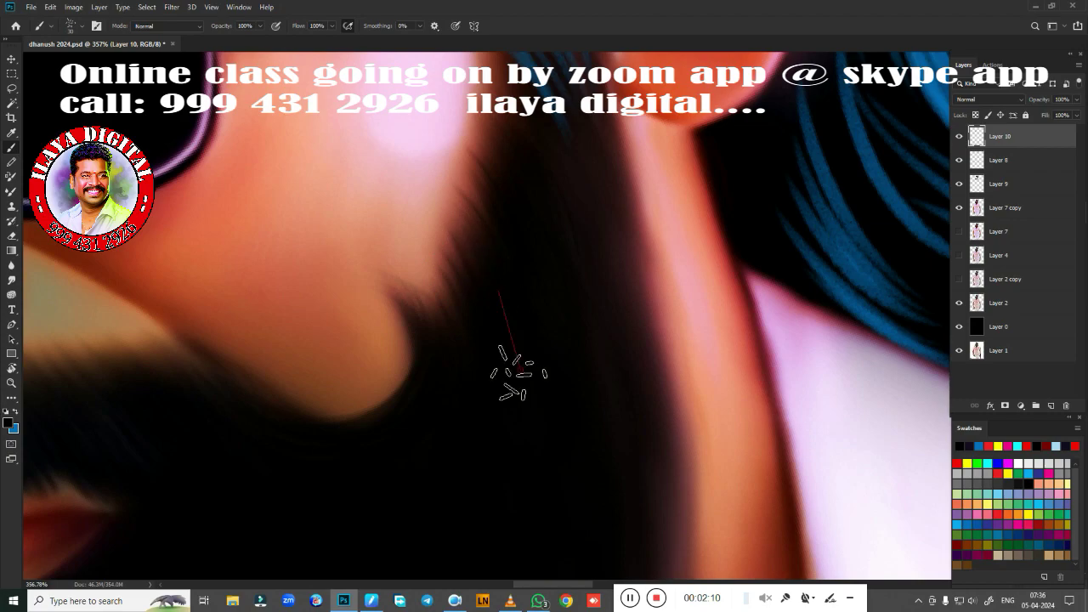
# Step: Move Layer 8 above Layer 10 and add a new empty Layer 11 on top
pyautogui.scroll(5, 519, 374)
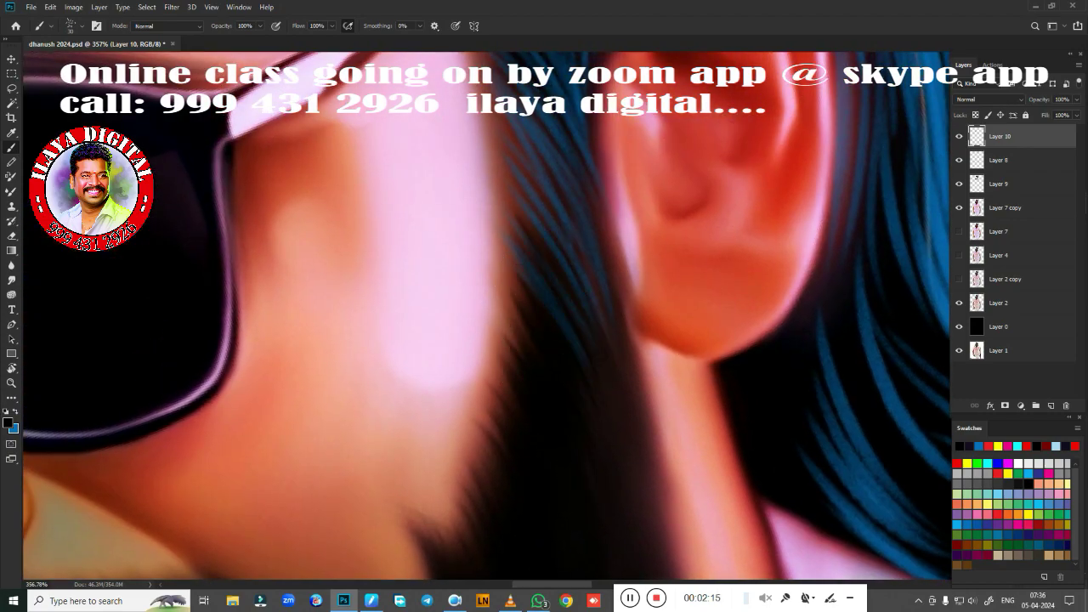
pyautogui.scroll(5, 552, 255)
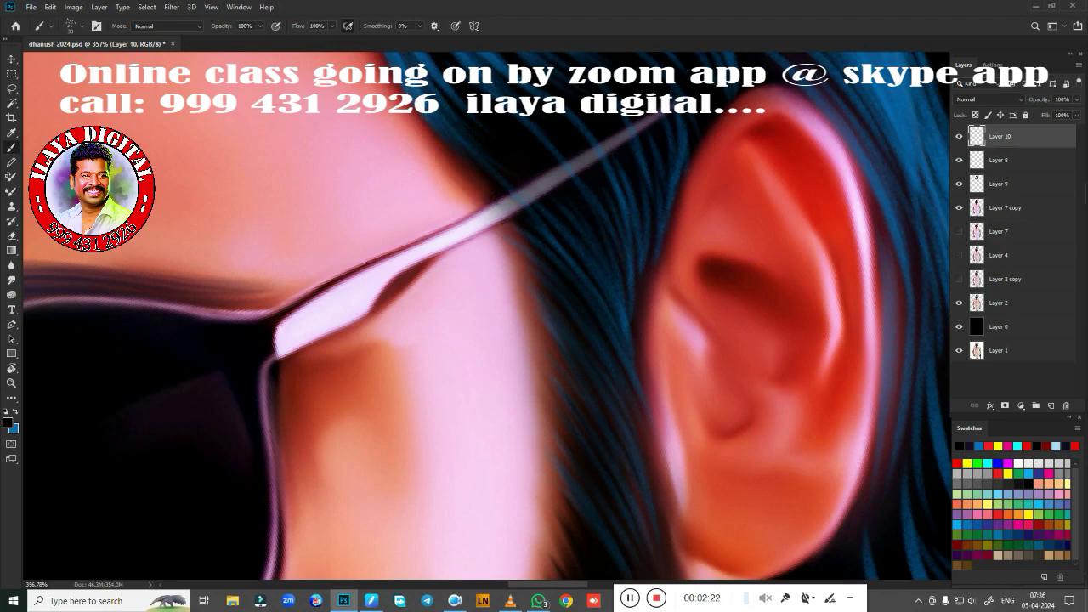
pyautogui.scroll(-5, 487, 316)
pyautogui.moveTo(654, 298); pyautogui.dragTo(675, 209)
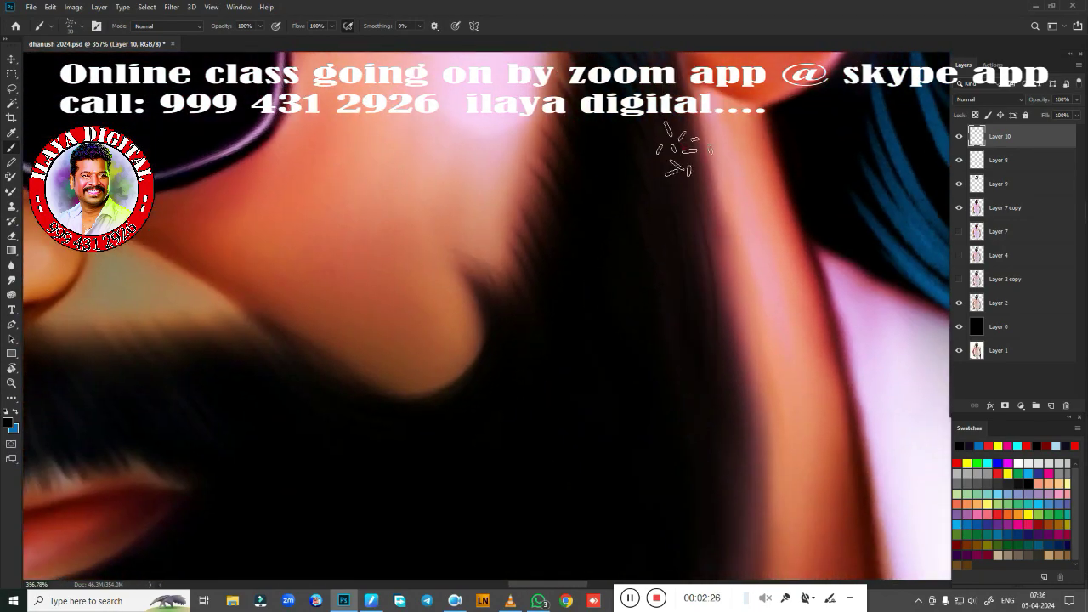
pyautogui.moveTo(680, 145)
pyautogui.mouseDown()
pyautogui.moveTo(708, 212)
pyautogui.moveTo(651, 231)
pyautogui.moveTo(692, 158)
pyautogui.moveTo(776, 165)
pyautogui.mouseUp()
pyautogui.scroll(-3, 413, 466)
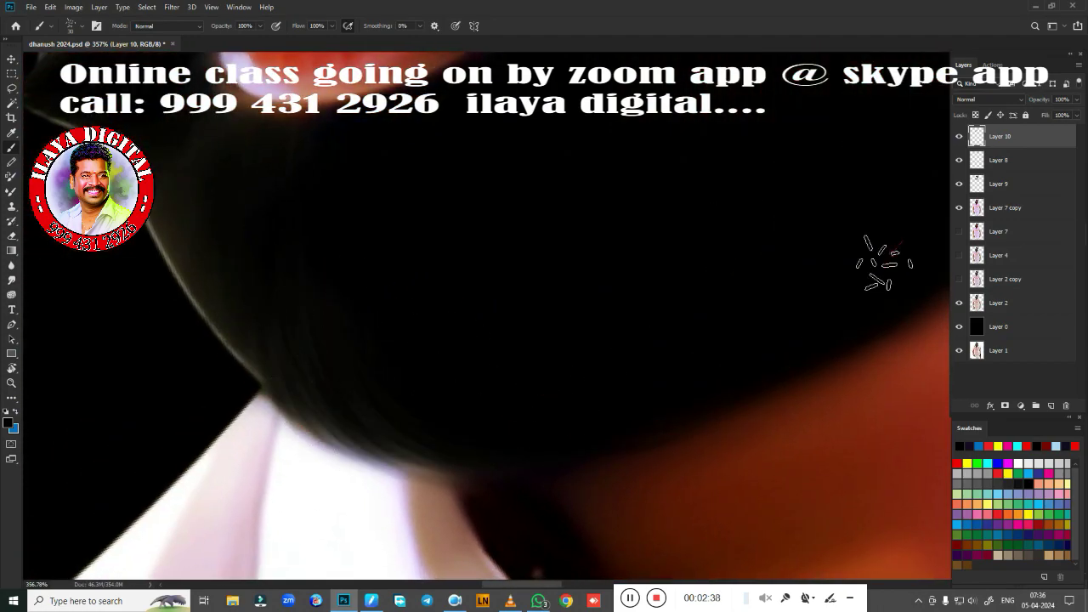
pyautogui.scroll(3, 881, 255)
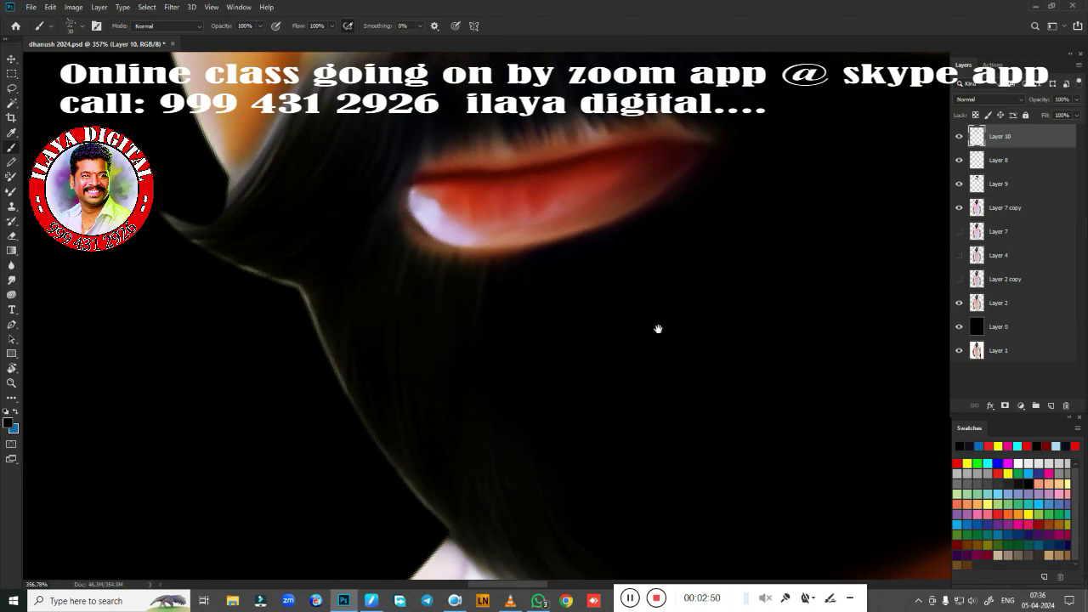
pyautogui.scroll(-5, 655, 328)
pyautogui.scroll(3, 728, 393)
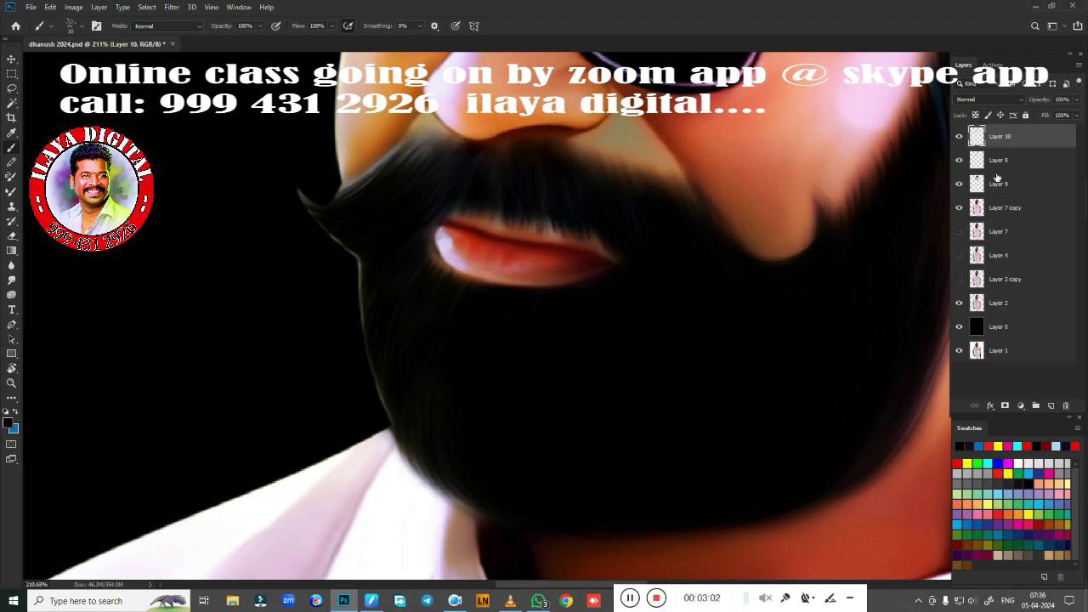
pyautogui.moveTo(997, 168); pyautogui.dragTo(994, 135)
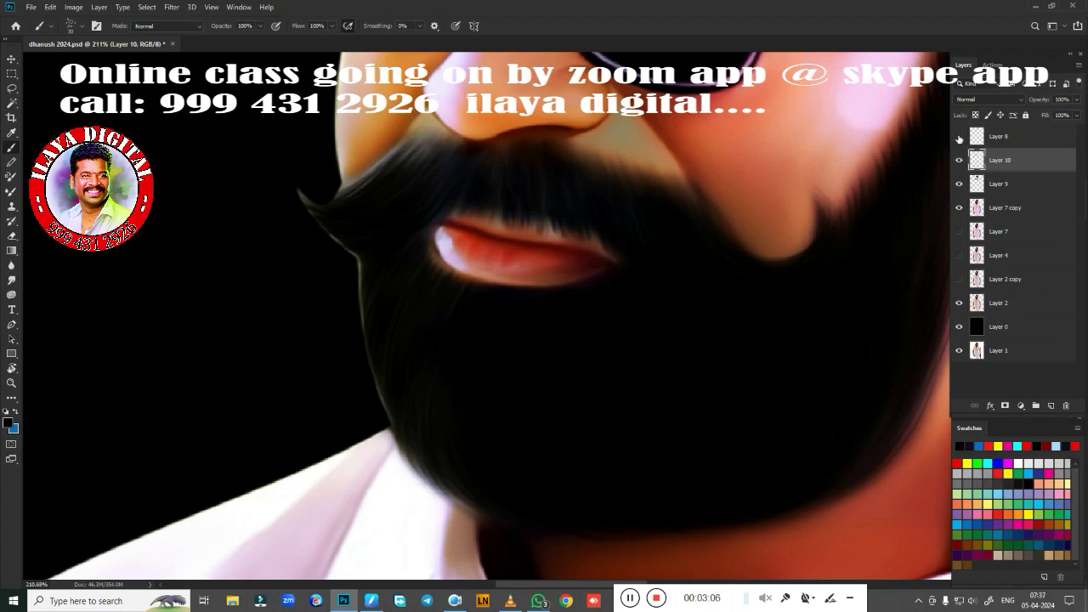
pyautogui.click(1051, 405)
# Step: Tint the left moustache blue with several strokes toward its curled tip
pyautogui.scroll(3, 584, 391)
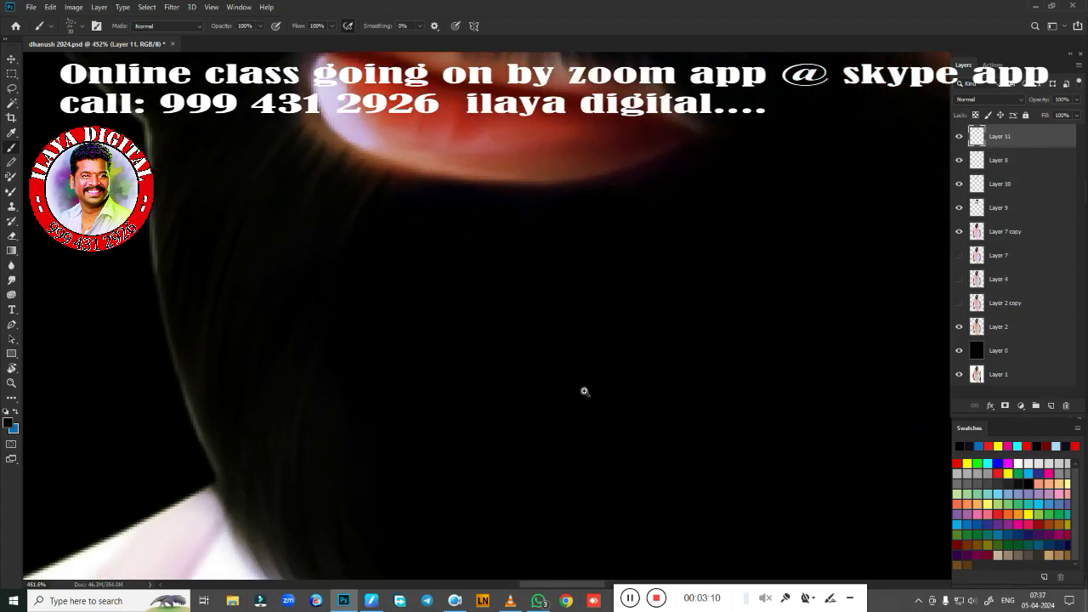
pyautogui.scroll(-2, 585, 391)
pyautogui.scroll(-1, 603, 481)
pyautogui.scroll(2, 603, 481)
pyautogui.scroll(-2, 661, 513)
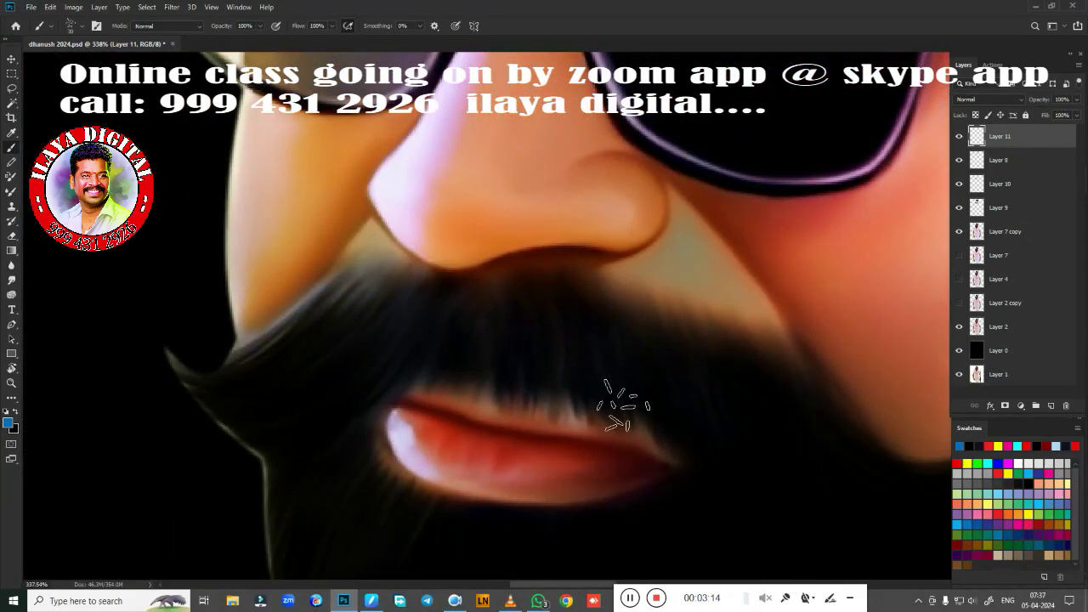
pyautogui.rightClick(583, 398)
pyautogui.press('Escape')
pyautogui.moveTo(430, 308)
pyautogui.mouseDown()
pyautogui.moveTo(381, 332)
pyautogui.moveTo(340, 306)
pyautogui.moveTo(231, 383)
pyautogui.mouseUp()
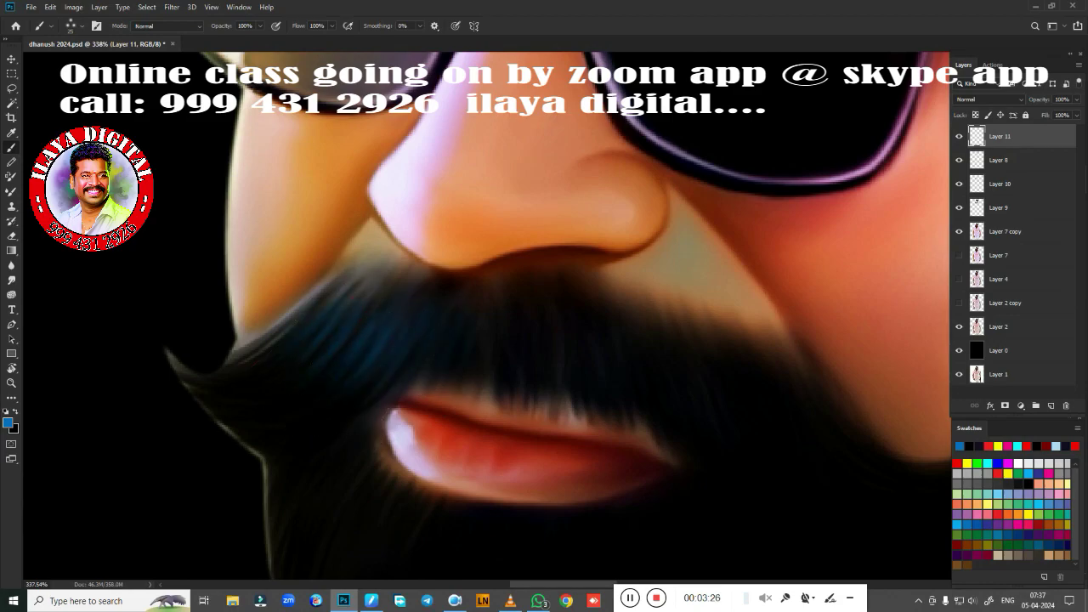
pyautogui.moveTo(331, 293); pyautogui.dragTo(183, 361)
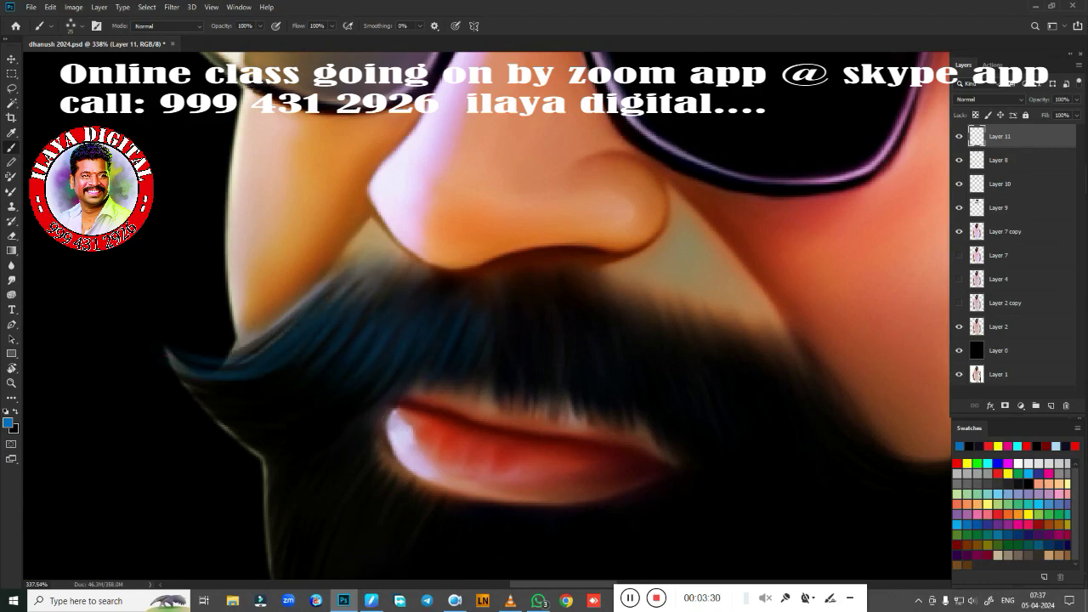
pyautogui.moveTo(335, 336)
pyautogui.mouseDown()
pyautogui.moveTo(151, 382)
pyautogui.moveTo(400, 357)
pyautogui.mouseUp()
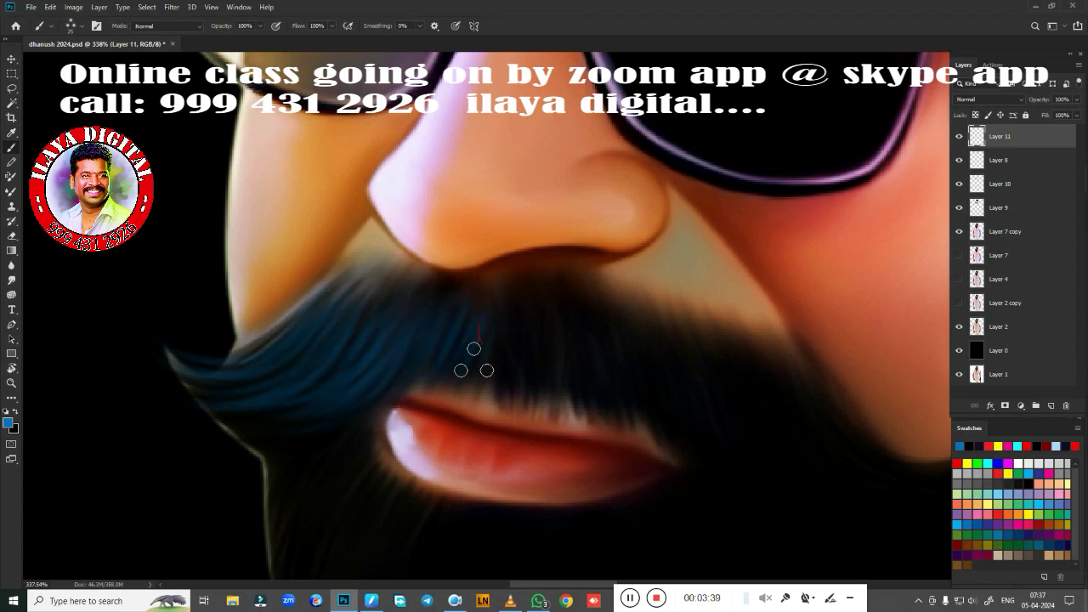
# Step: Paint upward blue hair strands across the whole moustache
pyautogui.hscroll(3, 337, 417)
pyautogui.moveTo(251, 407); pyautogui.dragTo(273, 333)
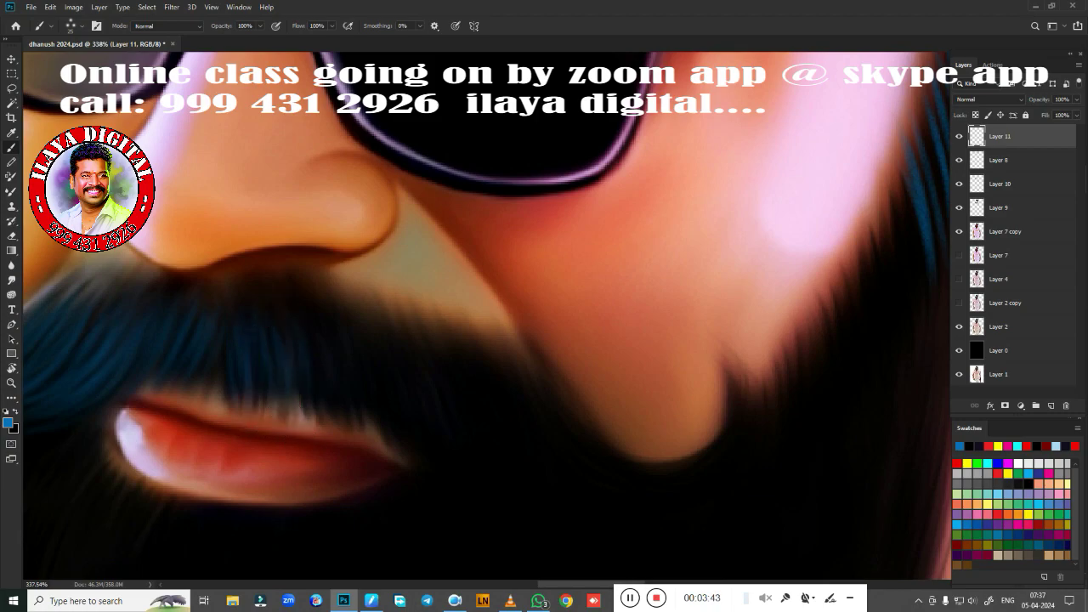
pyautogui.moveTo(317, 410); pyautogui.dragTo(334, 326)
pyautogui.moveTo(388, 429); pyautogui.dragTo(391, 363)
pyautogui.moveTo(432, 429); pyautogui.dragTo(425, 366)
pyautogui.moveTo(463, 442)
pyautogui.mouseDown()
pyautogui.moveTo(462, 351)
pyautogui.moveTo(483, 370)
pyautogui.mouseUp()
pyautogui.moveTo(510, 449); pyautogui.dragTo(506, 390)
pyautogui.moveTo(536, 453); pyautogui.dragTo(532, 384)
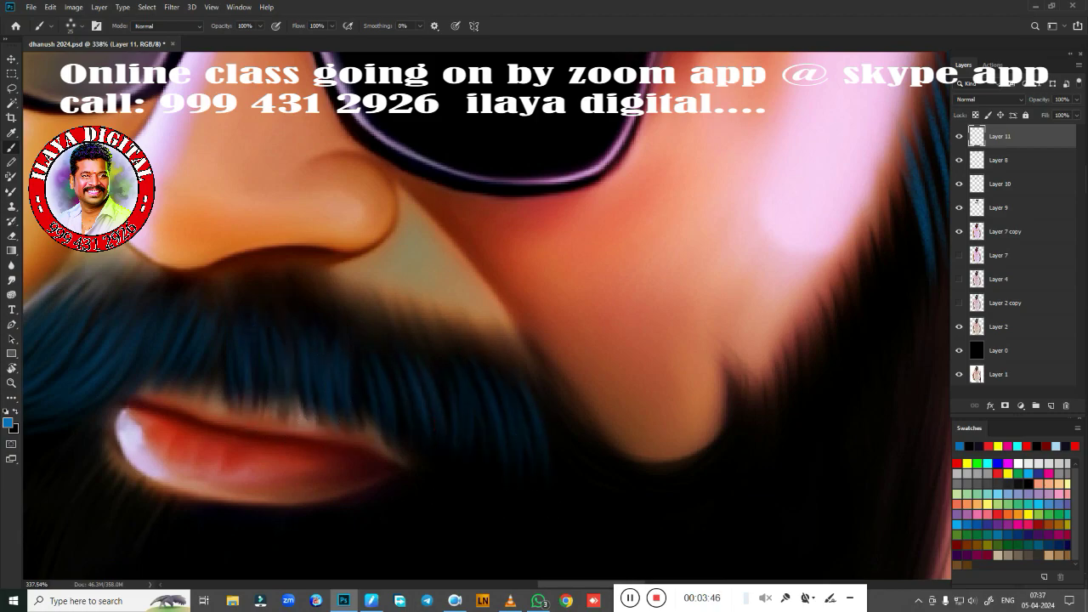
pyautogui.moveTo(358, 396); pyautogui.dragTo(354, 340)
pyautogui.moveTo(516, 423)
pyautogui.mouseDown()
pyautogui.moveTo(396, 304)
pyautogui.moveTo(568, 330)
pyautogui.mouseUp()
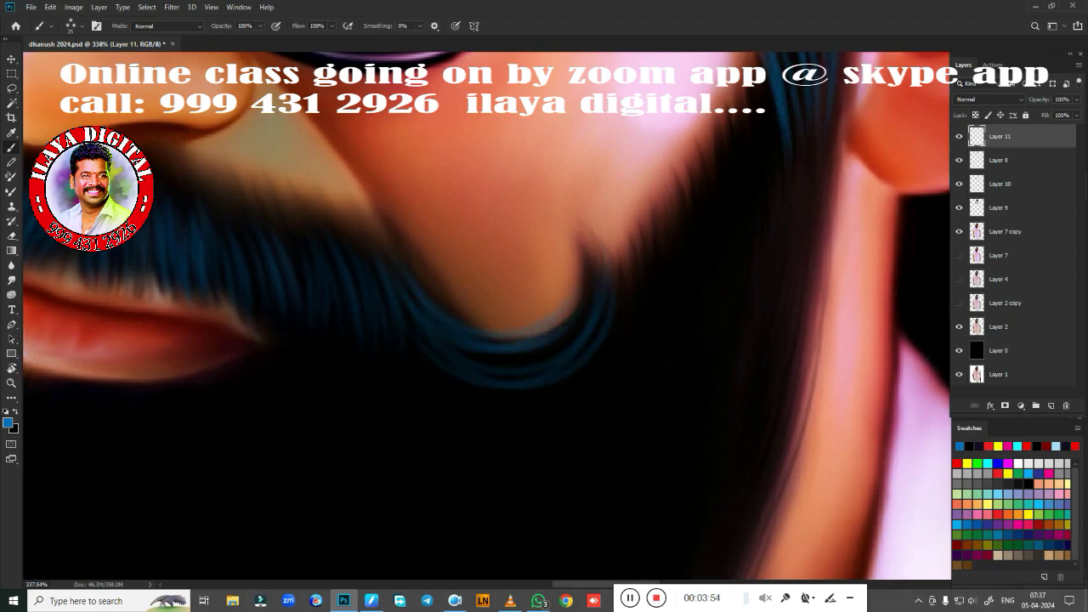
# Step: Undo the last chin strokes and repaint blue strands curving under the chin
pyautogui.hotkey('ctrl', 'z')
pyautogui.hotkey('ctrl', 'z')
pyautogui.press('e')
pyautogui.hotkey('ctrl', 'z')
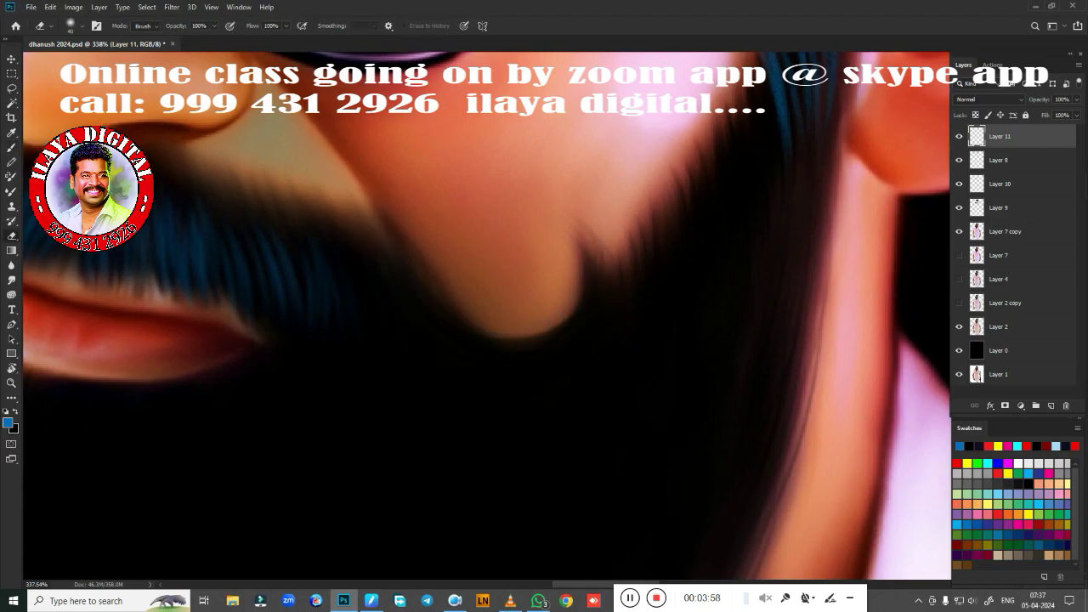
pyautogui.press('b')
pyautogui.moveTo(383, 260); pyautogui.dragTo(595, 251)
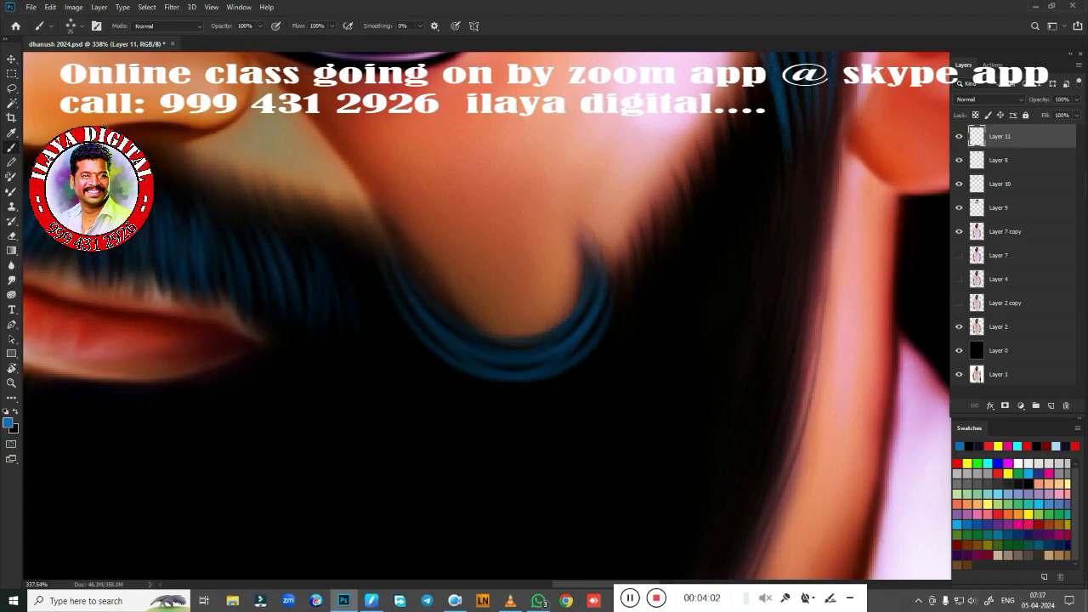
pyautogui.moveTo(365, 280)
pyautogui.mouseDown()
pyautogui.moveTo(412, 378)
pyautogui.moveTo(510, 410)
pyautogui.mouseUp()
pyautogui.moveTo(416, 276); pyautogui.dragTo(557, 387)
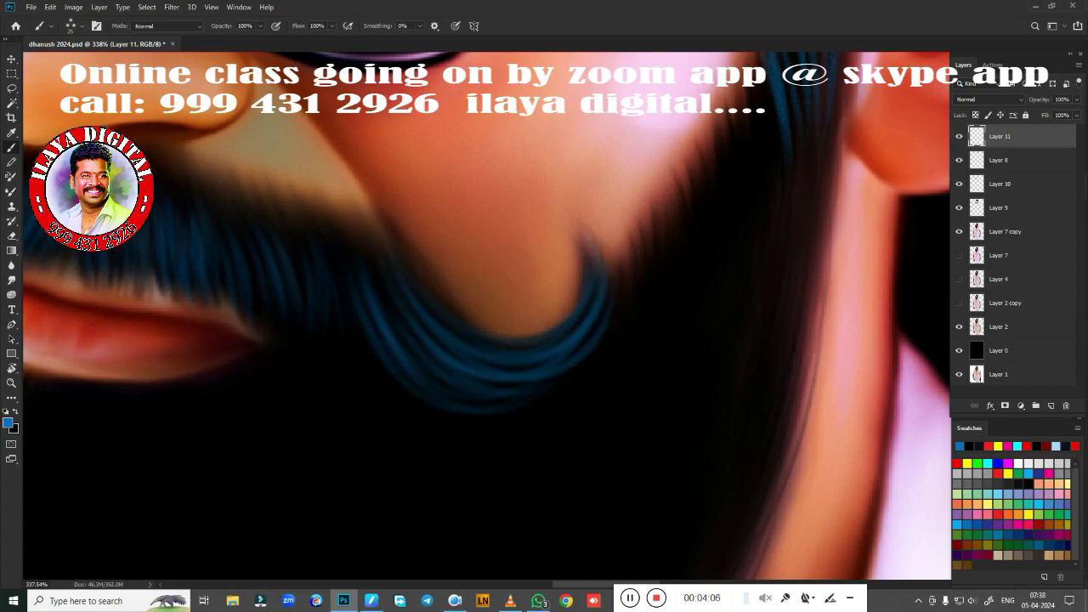
pyautogui.moveTo(308, 258); pyautogui.dragTo(289, 335)
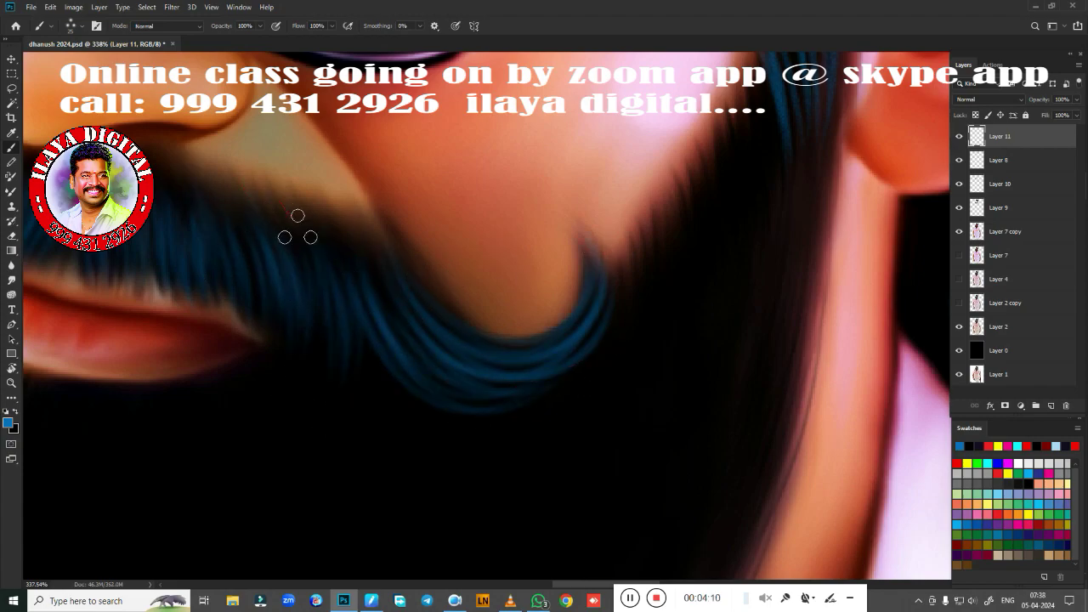
pyautogui.moveTo(390, 322)
pyautogui.mouseDown()
pyautogui.moveTo(421, 375)
pyautogui.moveTo(719, 360)
pyautogui.mouseUp()
pyautogui.moveTo(231, 219); pyautogui.dragTo(498, 292)
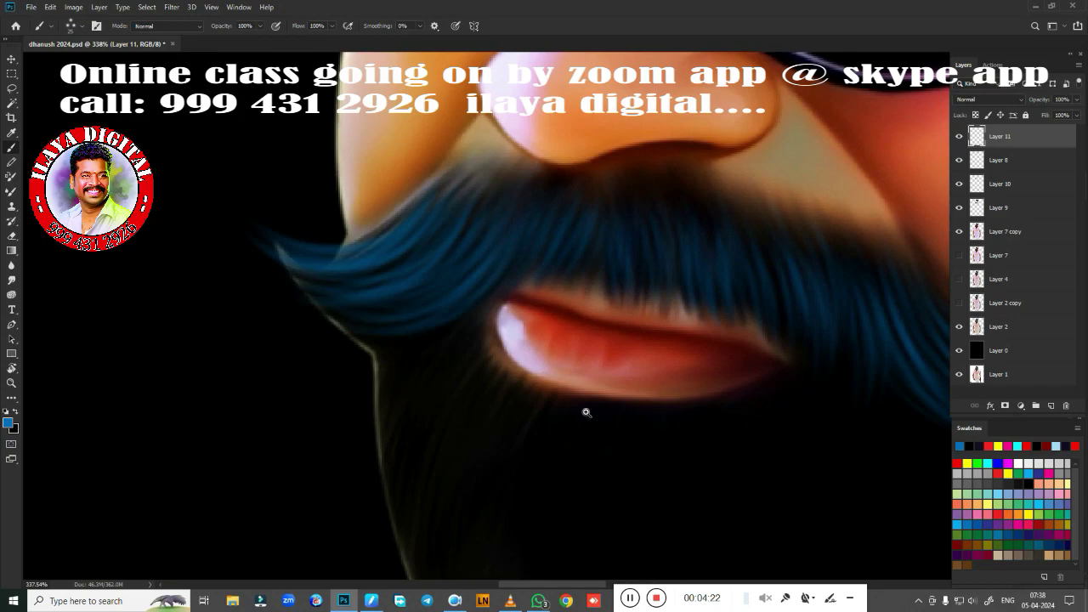
pyautogui.moveTo(586, 412)
pyautogui.mouseDown()
pyautogui.moveTo(381, 388)
pyautogui.moveTo(454, 428)
pyautogui.moveTo(485, 429)
pyautogui.mouseUp()
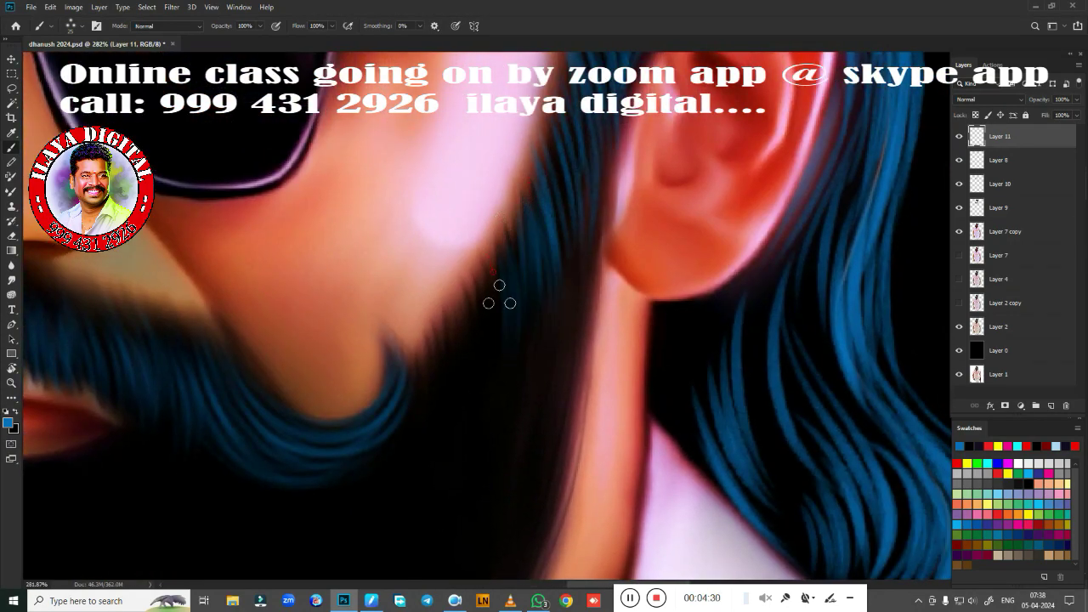
# Step: Paint curving blue strands down the beard's left edge
pyautogui.scroll(-4, 425, 365)
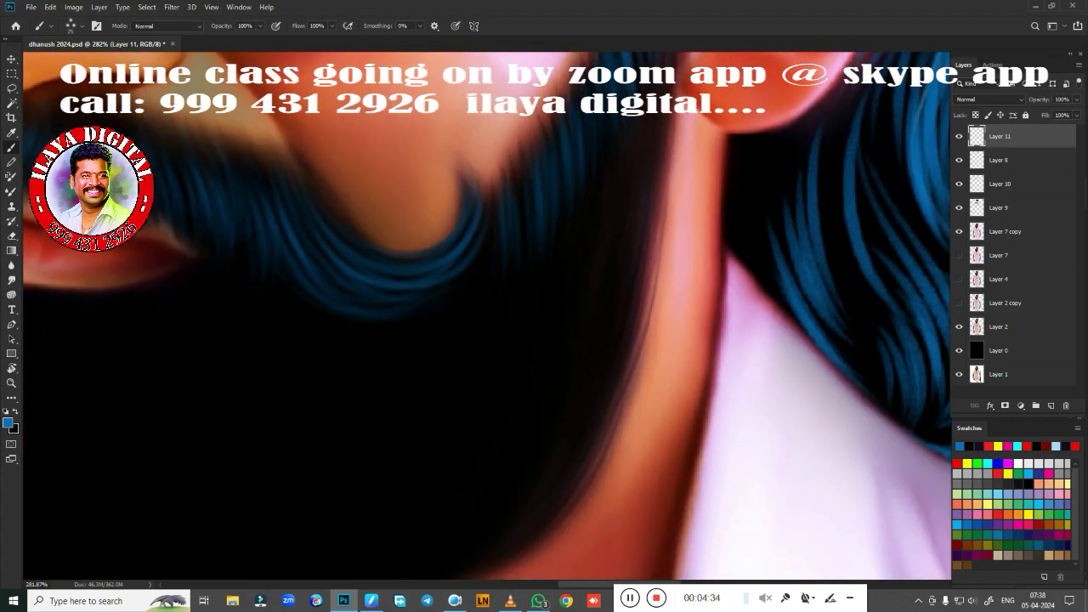
pyautogui.scroll(2, 484, 315)
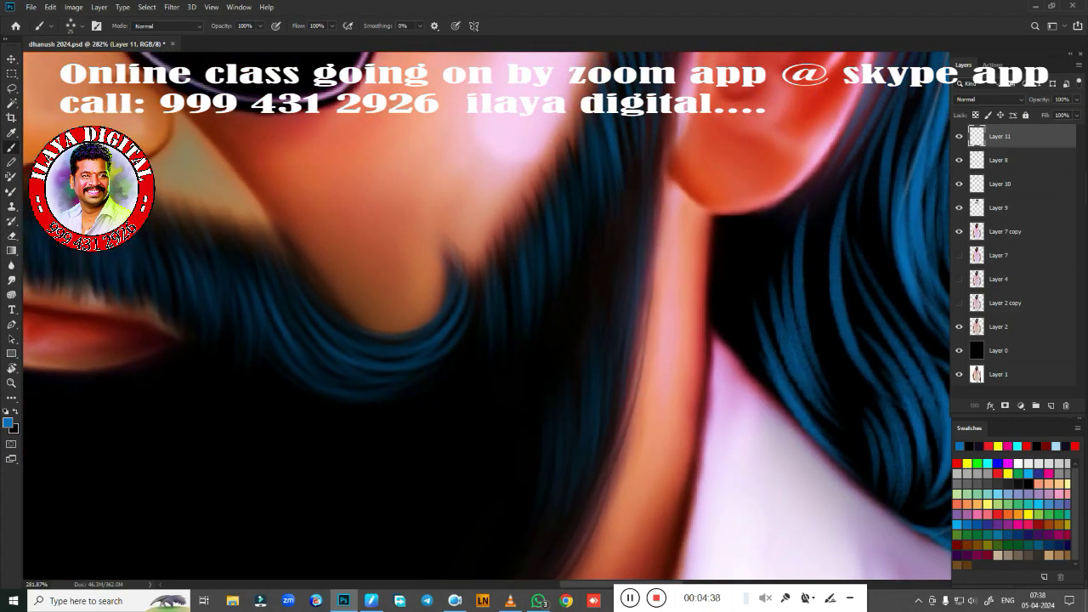
pyautogui.hscroll(-5, 345, 400)
pyautogui.scroll(4, 345, 401)
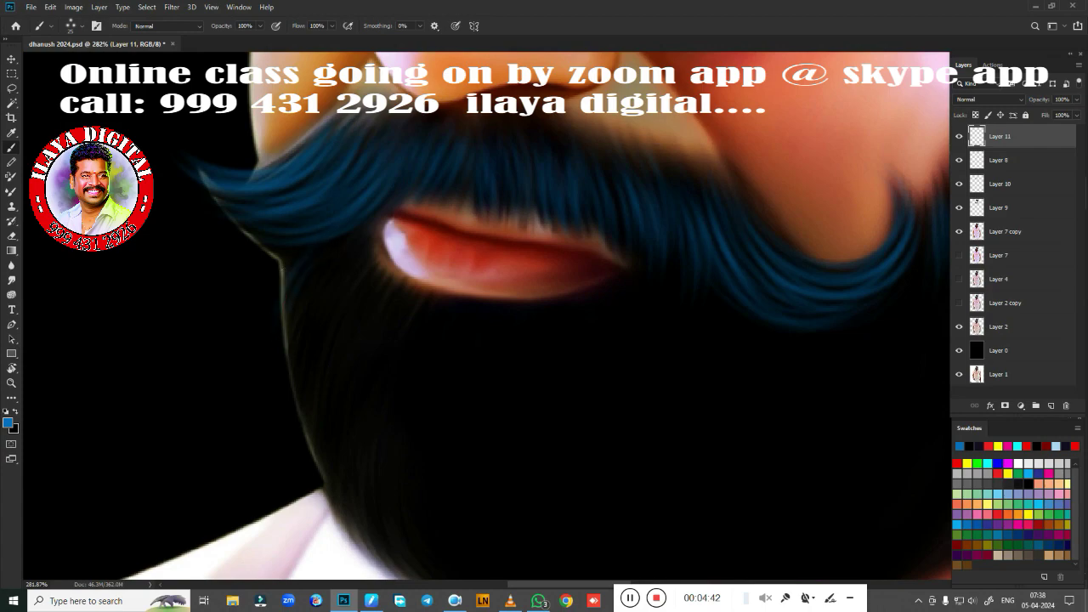
pyautogui.moveTo(289, 270)
pyautogui.mouseDown()
pyautogui.moveTo(330, 382)
pyautogui.moveTo(351, 514)
pyautogui.mouseUp()
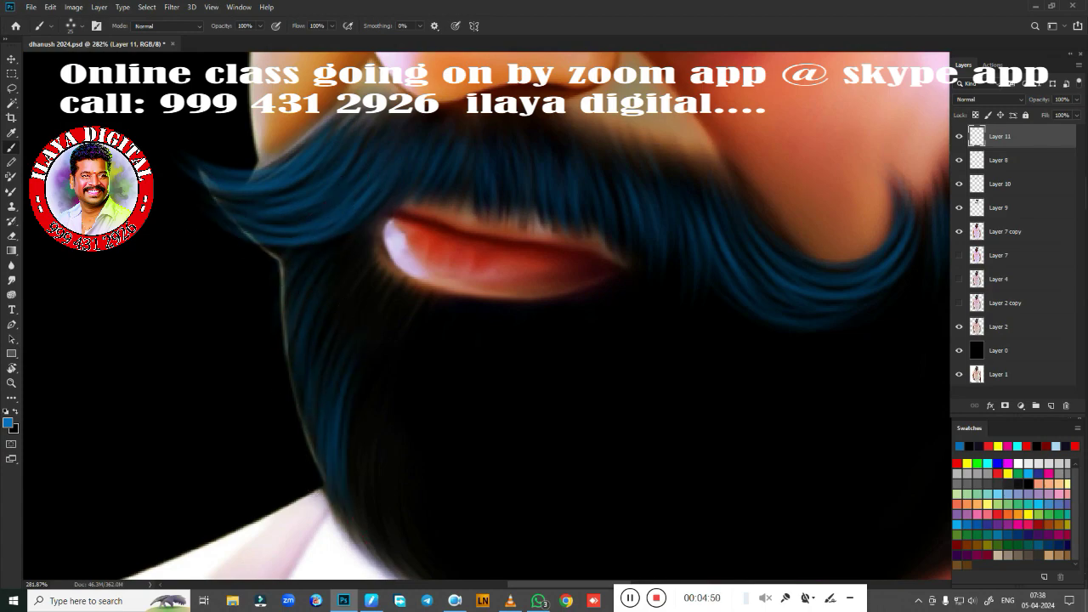
pyautogui.moveTo(281, 259)
pyautogui.mouseDown()
pyautogui.moveTo(315, 420)
pyautogui.moveTo(383, 544)
pyautogui.mouseUp()
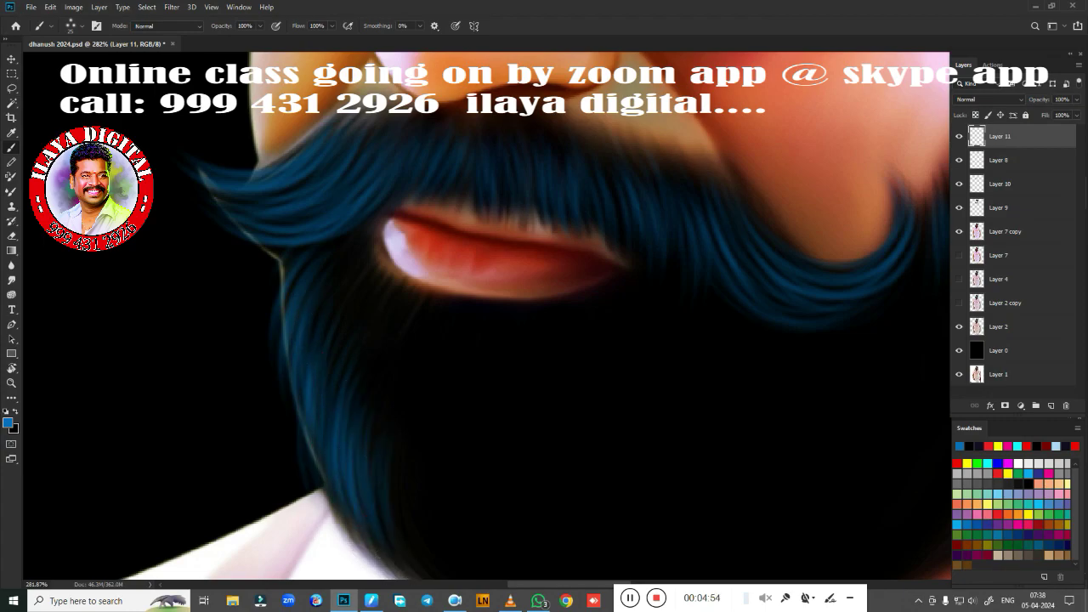
pyautogui.scroll(-3, 293, 289)
pyautogui.moveTo(249, 340)
pyautogui.mouseDown()
pyautogui.moveTo(357, 397)
pyautogui.moveTo(450, 400)
pyautogui.mouseUp()
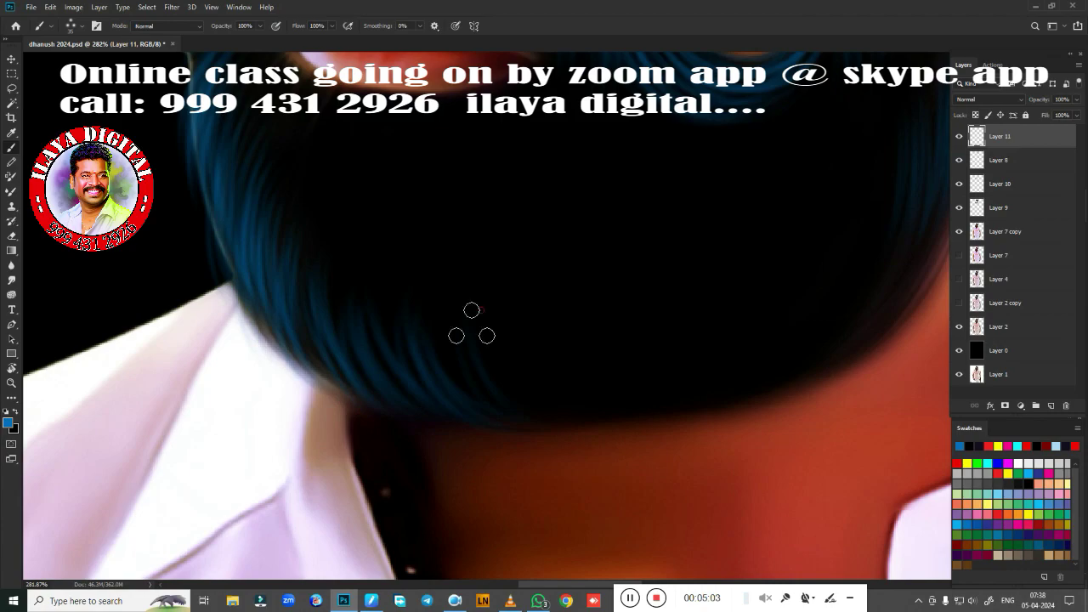
# Step: Paint hair strands along the beard's lower right edge
pyautogui.moveTo(765, 365); pyautogui.dragTo(829, 340)
pyautogui.moveTo(790, 281); pyautogui.dragTo(722, 373)
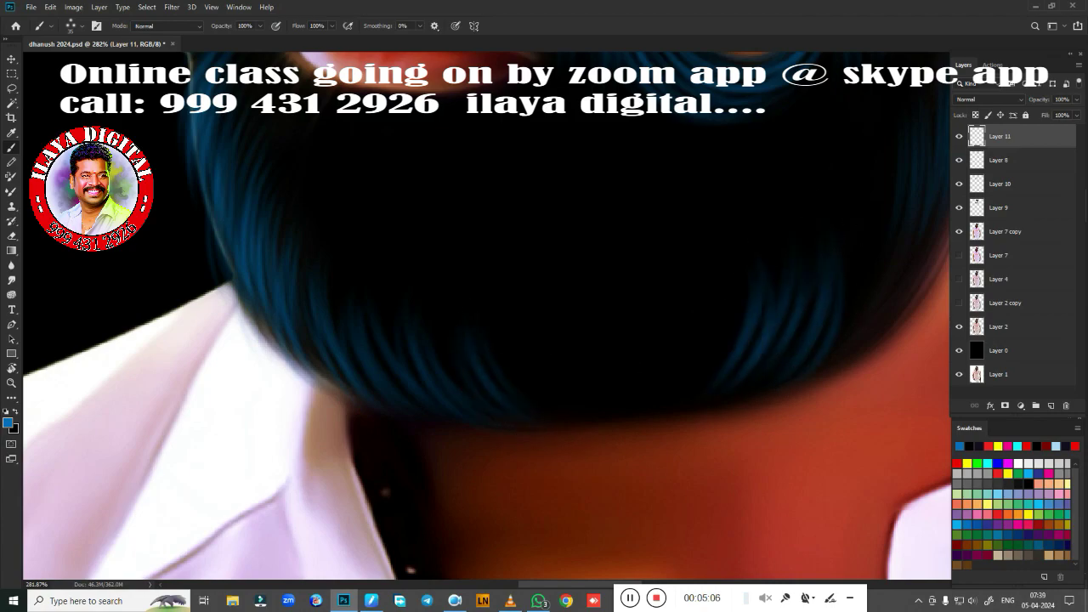
pyautogui.moveTo(744, 310)
pyautogui.mouseDown()
pyautogui.moveTo(680, 366)
pyautogui.moveTo(600, 357)
pyautogui.moveTo(421, 417)
pyautogui.mouseUp()
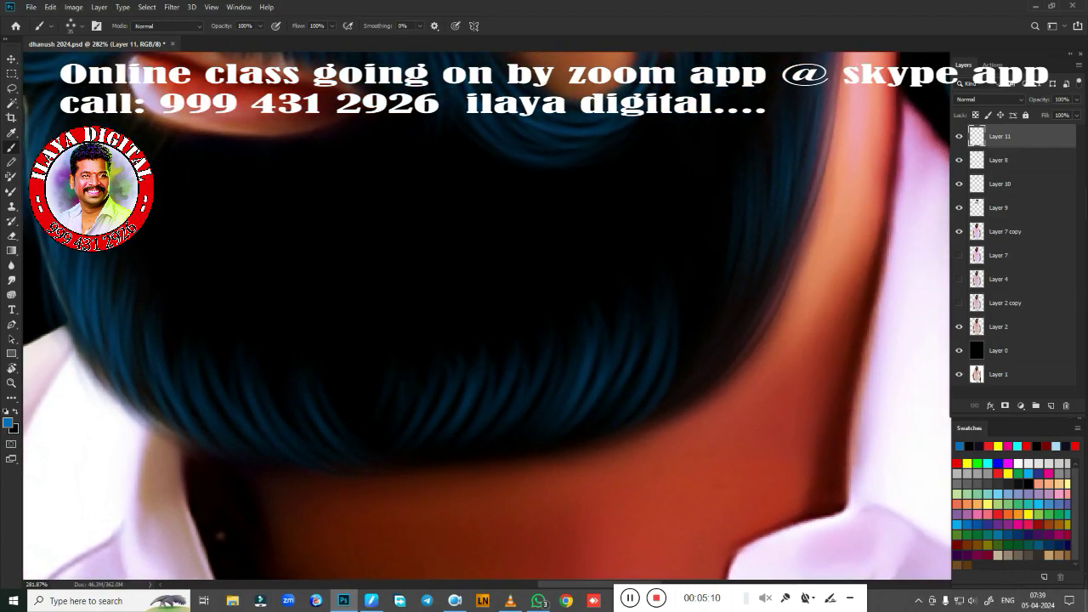
pyautogui.moveTo(706, 255); pyautogui.dragTo(671, 370)
pyautogui.moveTo(740, 229); pyautogui.dragTo(688, 374)
pyautogui.moveTo(748, 289); pyautogui.dragTo(680, 386)
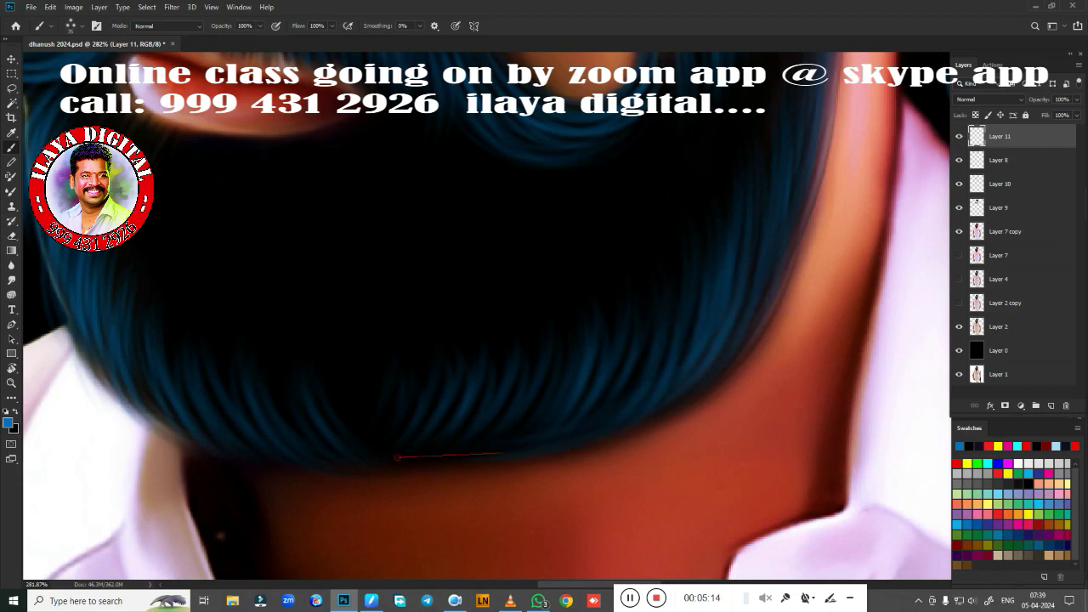
# Step: Paint blue hair strands in the dark area below the lips
pyautogui.moveTo(511, 378); pyautogui.dragTo(476, 527)
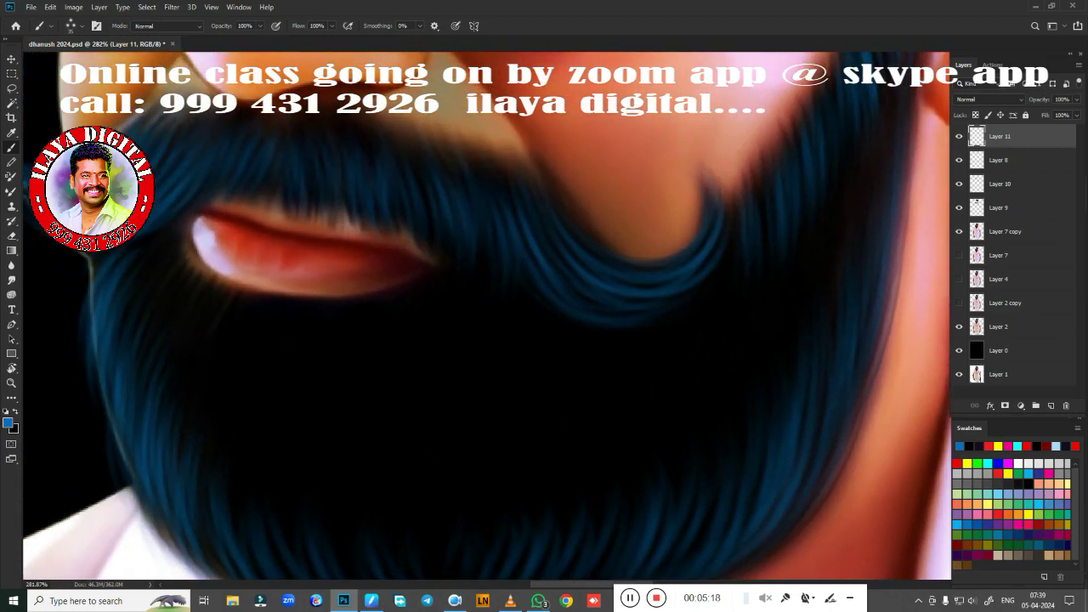
pyautogui.scroll(2, 417, 334)
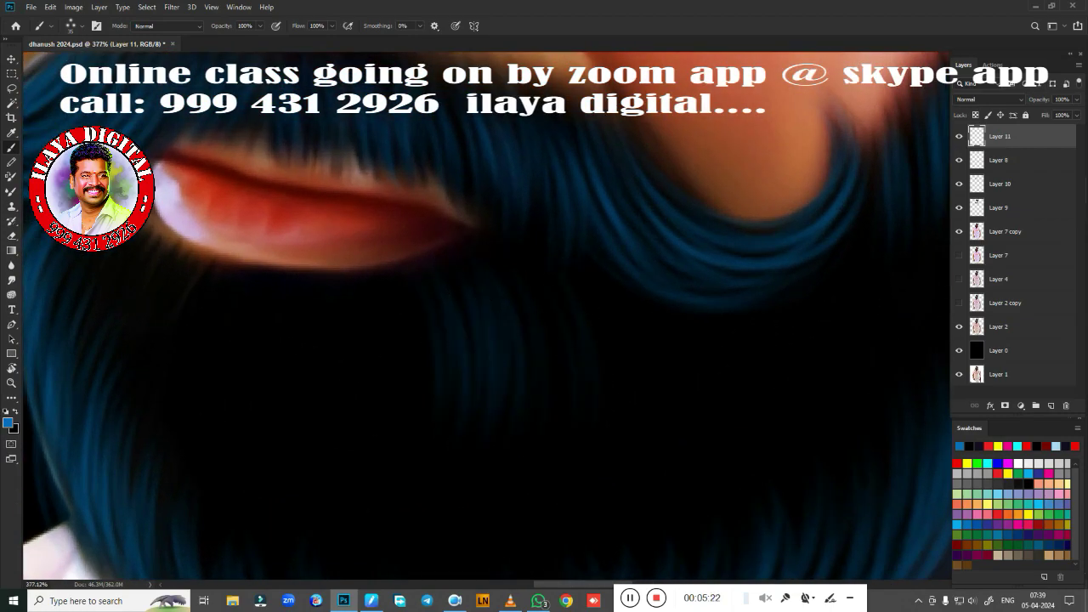
pyautogui.moveTo(357, 306); pyautogui.dragTo(335, 417)
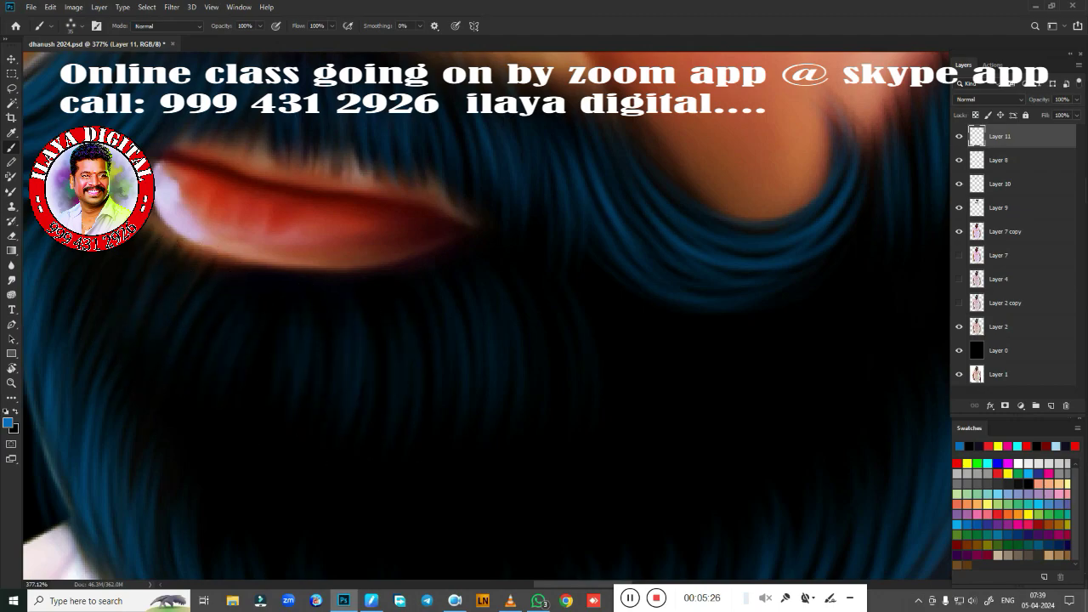
pyautogui.scroll(-3, 291, 328)
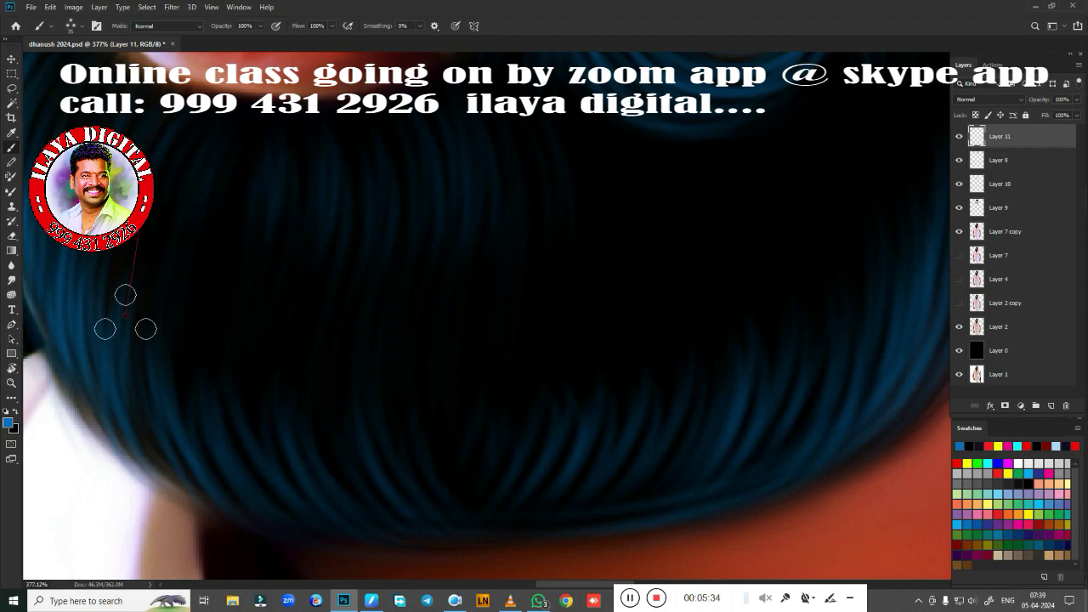
pyautogui.hscroll(3, 243, 461)
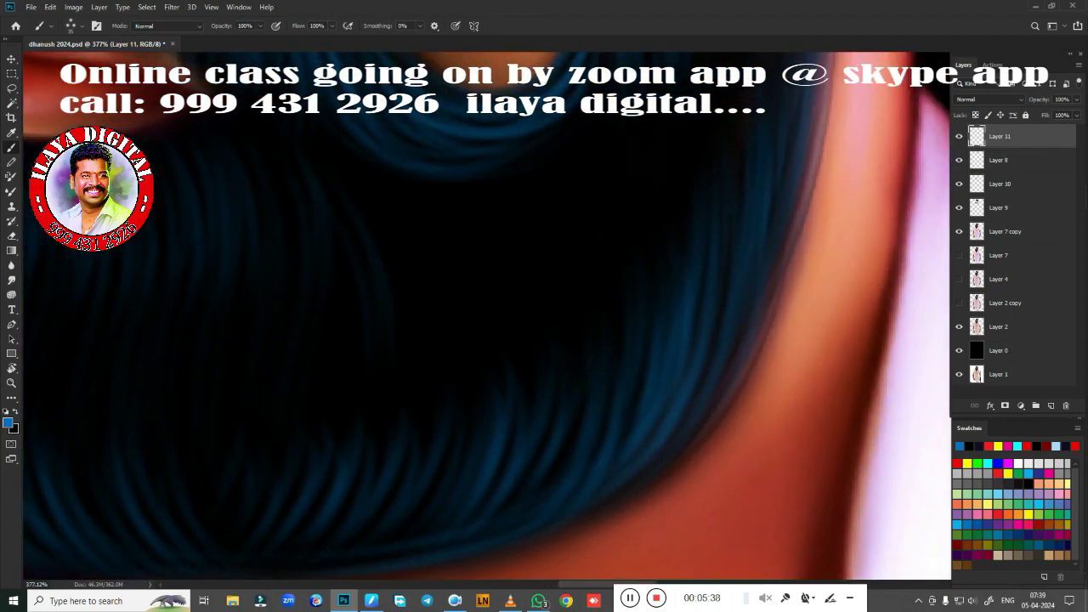
# Step: Add bright hair strands in the centre of the beard
pyautogui.moveTo(365, 226); pyautogui.dragTo(407, 313)
pyautogui.moveTo(415, 245); pyautogui.dragTo(445, 311)
pyautogui.moveTo(439, 218); pyautogui.dragTo(490, 311)
pyautogui.moveTo(568, 289); pyautogui.dragTo(630, 178)
pyautogui.scroll(-5, 425, 450)
# Step: Zoom into the beard bottom and paint light strands over the lower beard on Layer 11
pyautogui.scroll(-3, 485, 469)
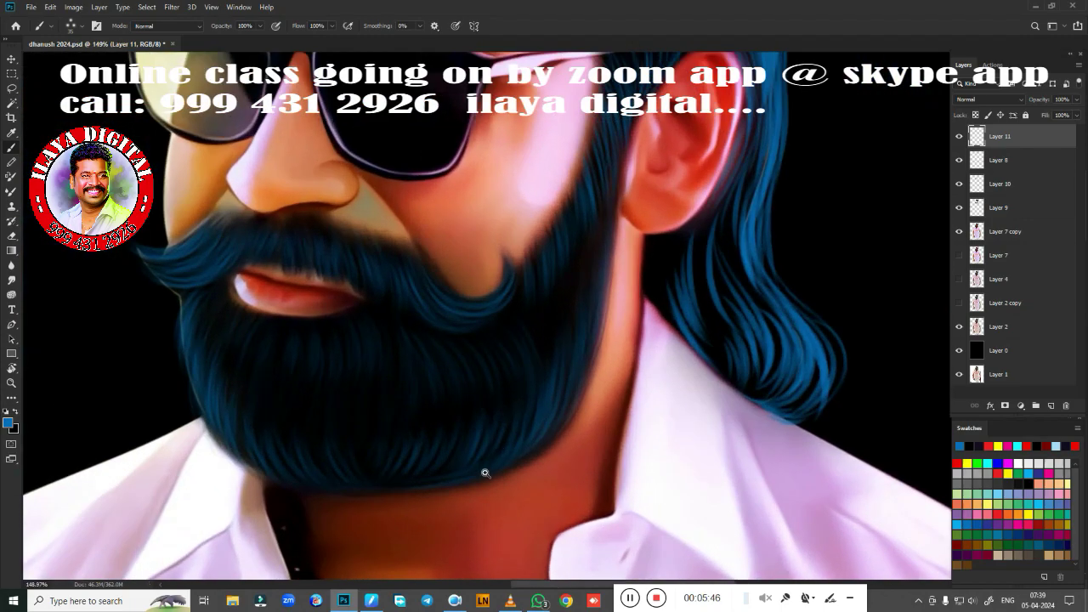
pyautogui.scroll(8, 485, 468)
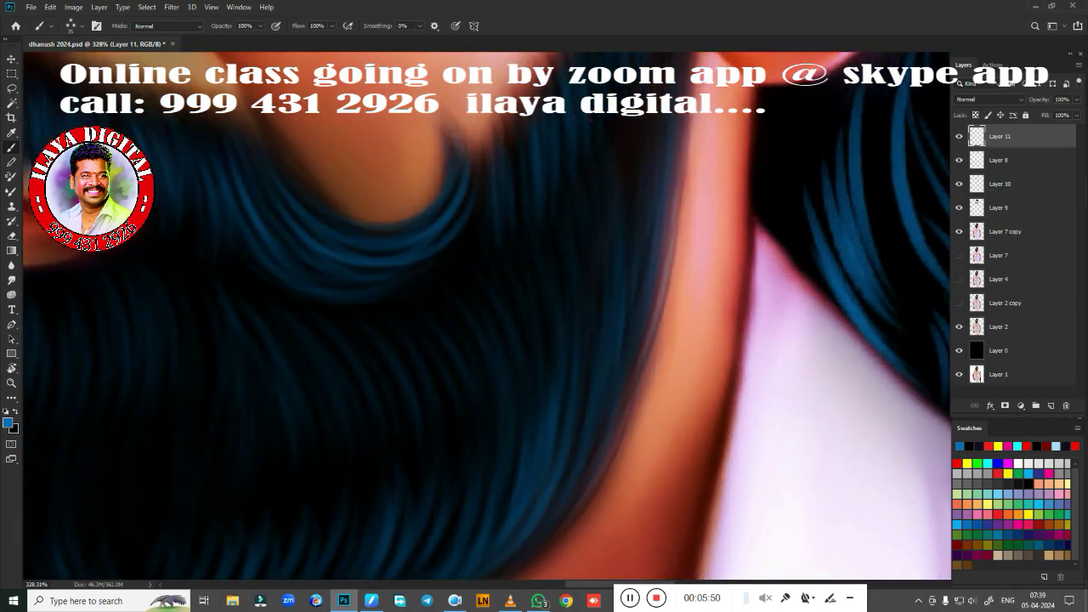
pyautogui.scroll(5, 487, 315)
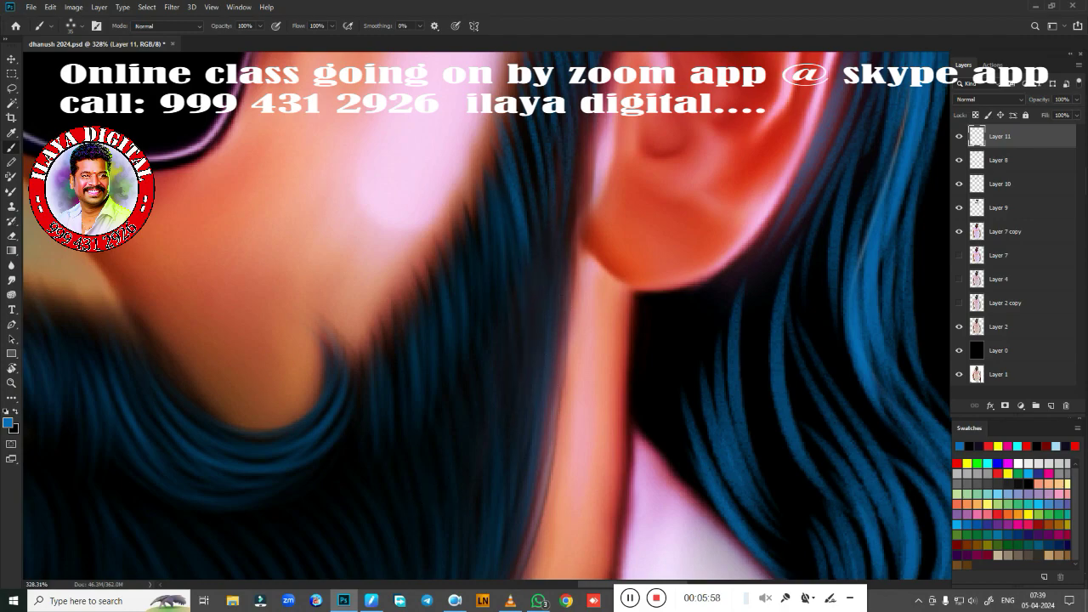
pyautogui.scroll(-5, 487, 320)
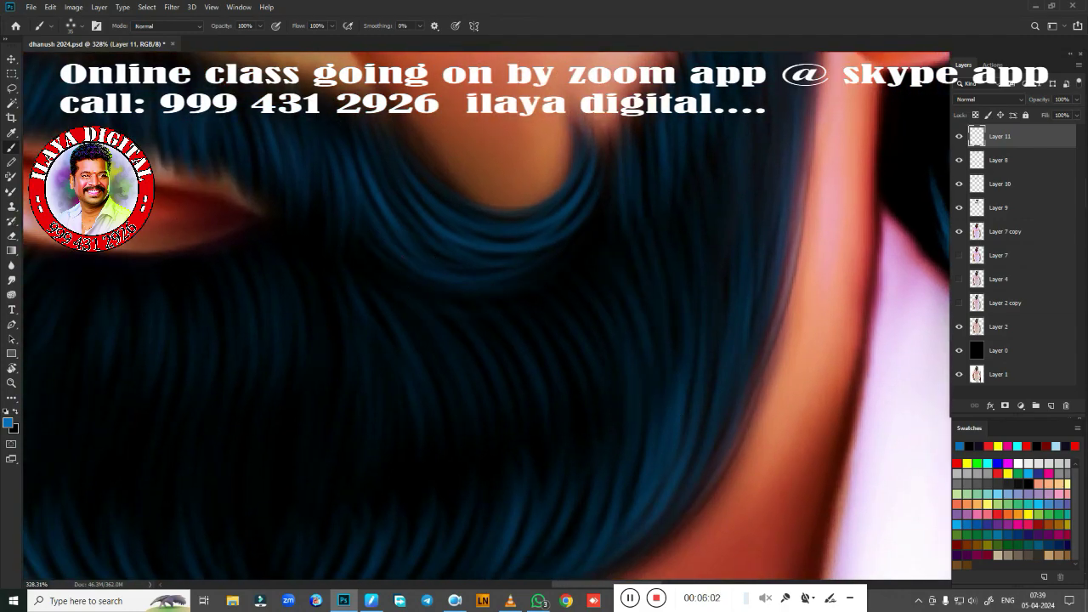
pyautogui.scroll(-3, 631, 359)
pyautogui.scroll(-2, 656, 397)
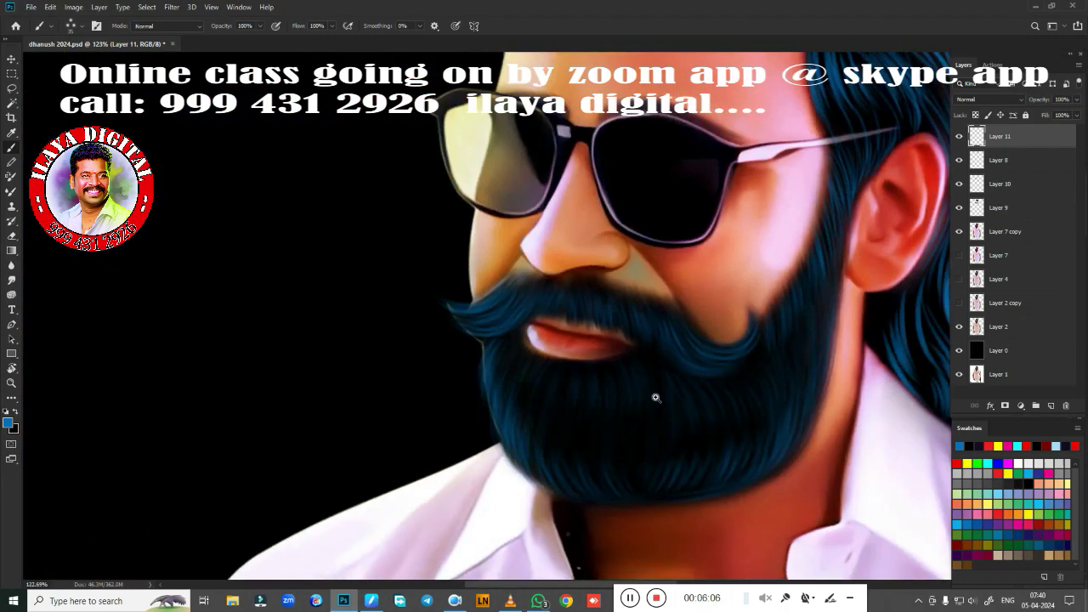
pyautogui.scroll(-3, 655, 397)
pyautogui.scroll(3, 706, 423)
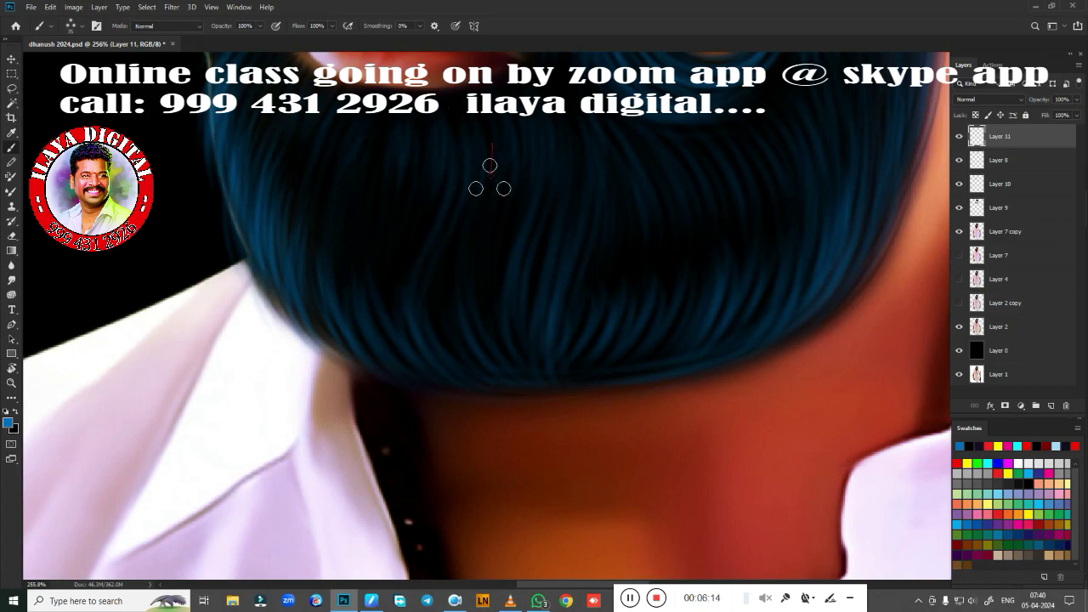
pyautogui.moveTo(486, 178); pyautogui.dragTo(450, 340)
pyautogui.moveTo(388, 176); pyautogui.dragTo(340, 331)
# Step: Add two more thin strands to the lower beard, then zoom back out to 94.3%
pyautogui.scroll(-3, 510, 379)
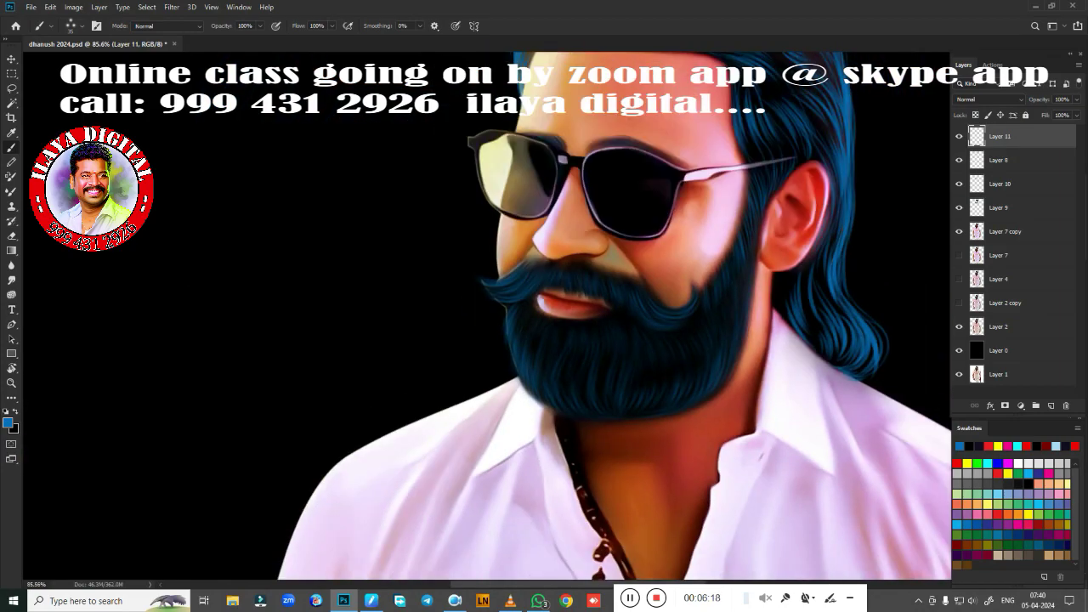
pyautogui.scroll(3, 510, 378)
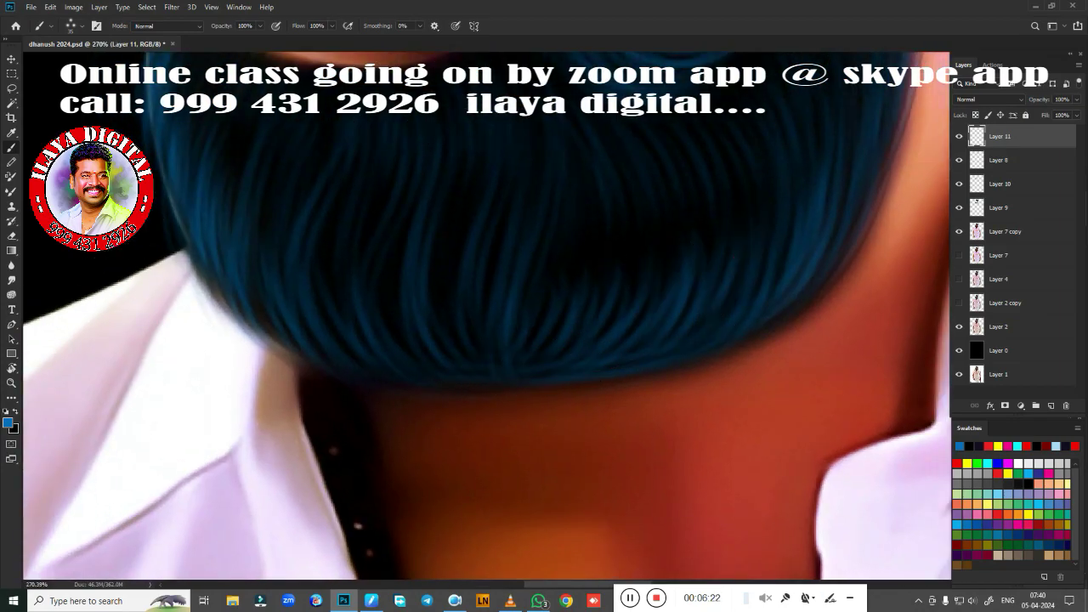
pyautogui.moveTo(605, 191); pyautogui.dragTo(576, 302)
pyautogui.moveTo(770, 181); pyautogui.dragTo(697, 350)
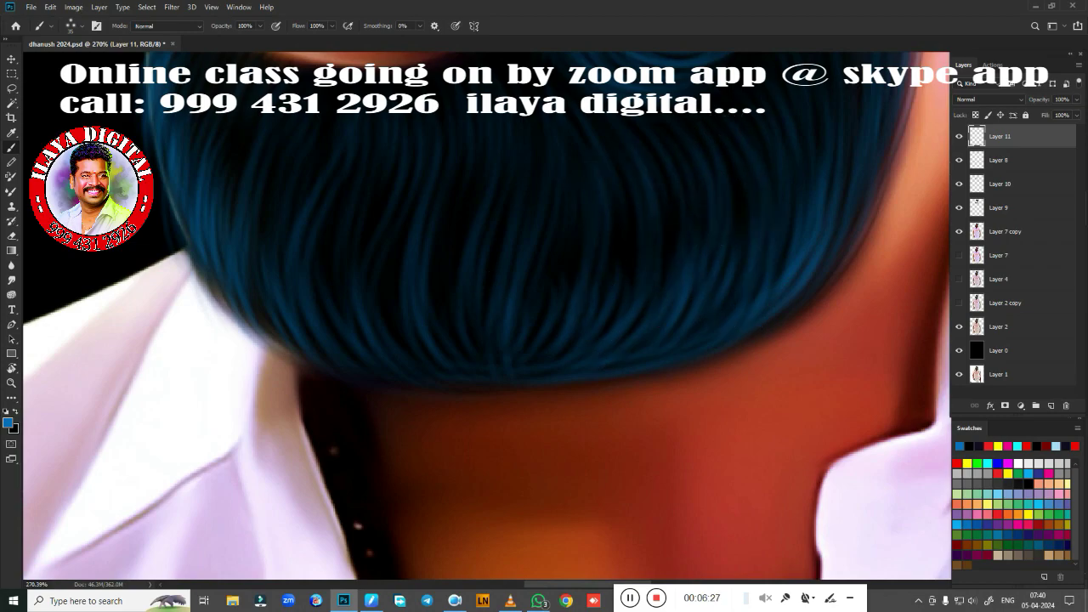
pyautogui.scroll(-5, 513, 469)
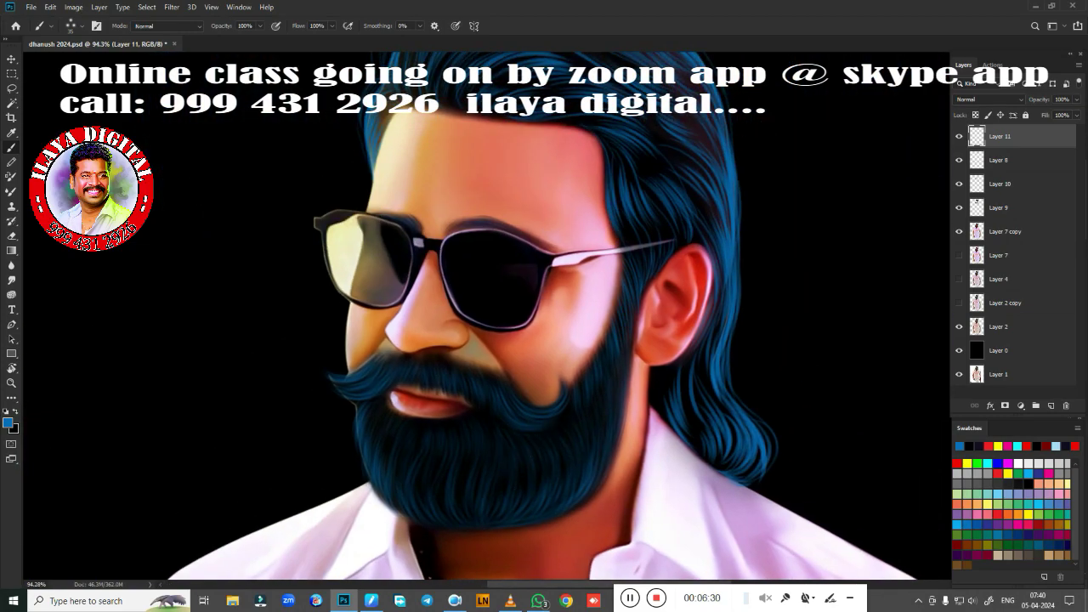
# Step: Lasso the hairline on Layer 9, feather it 1 px, and copy it to new Layer 12
pyautogui.click(1008, 212)
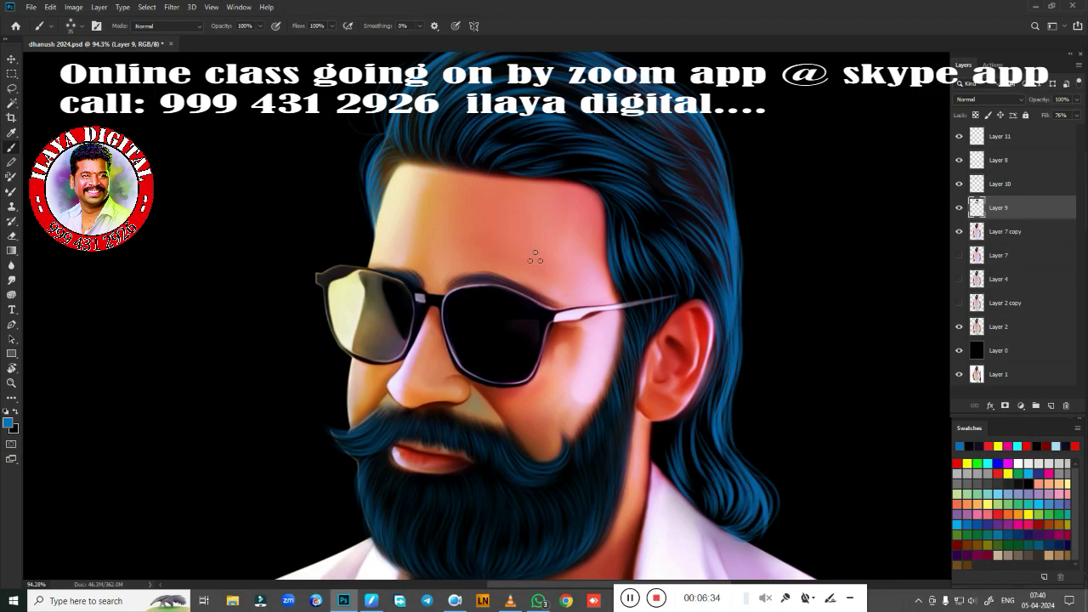
pyautogui.press('l')
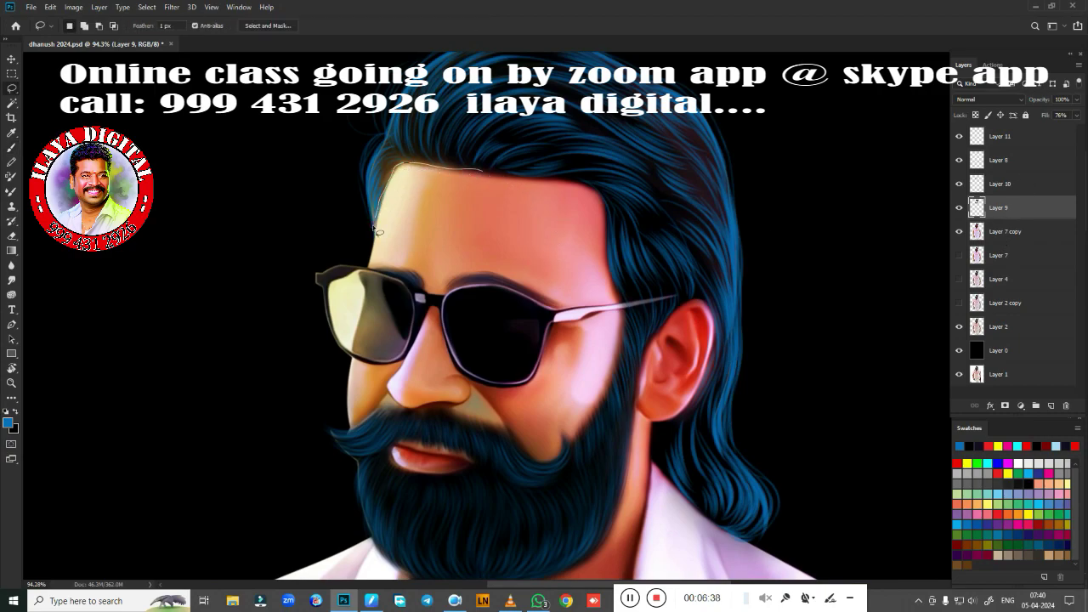
pyautogui.moveTo(376, 230); pyautogui.dragTo(514, 138)
pyautogui.hotkey('shift', 'F6')
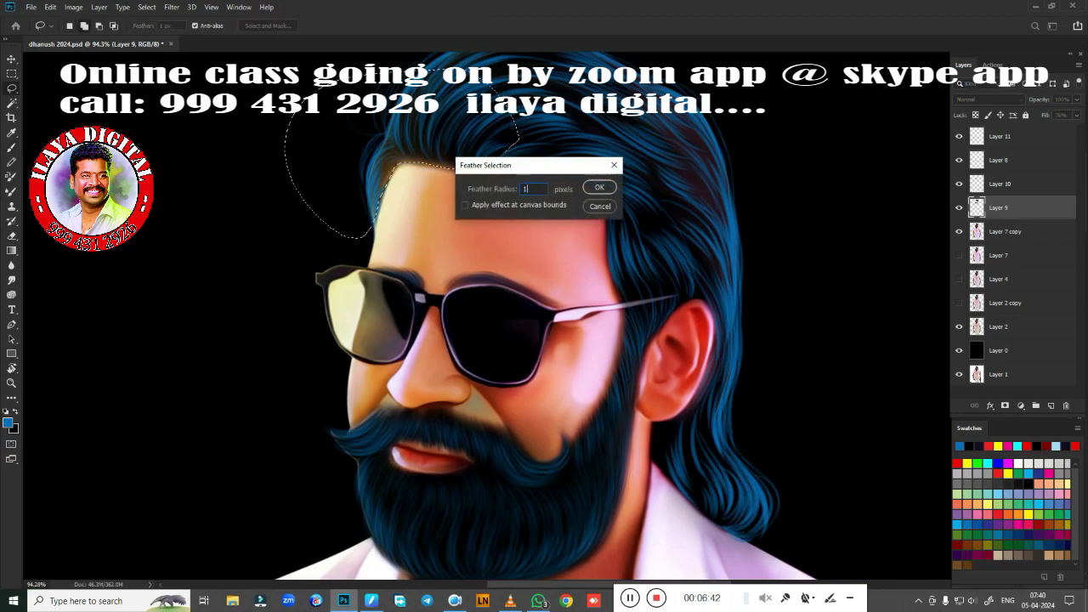
pyautogui.press('Return')
pyautogui.hotkey('ctrl', 'j')
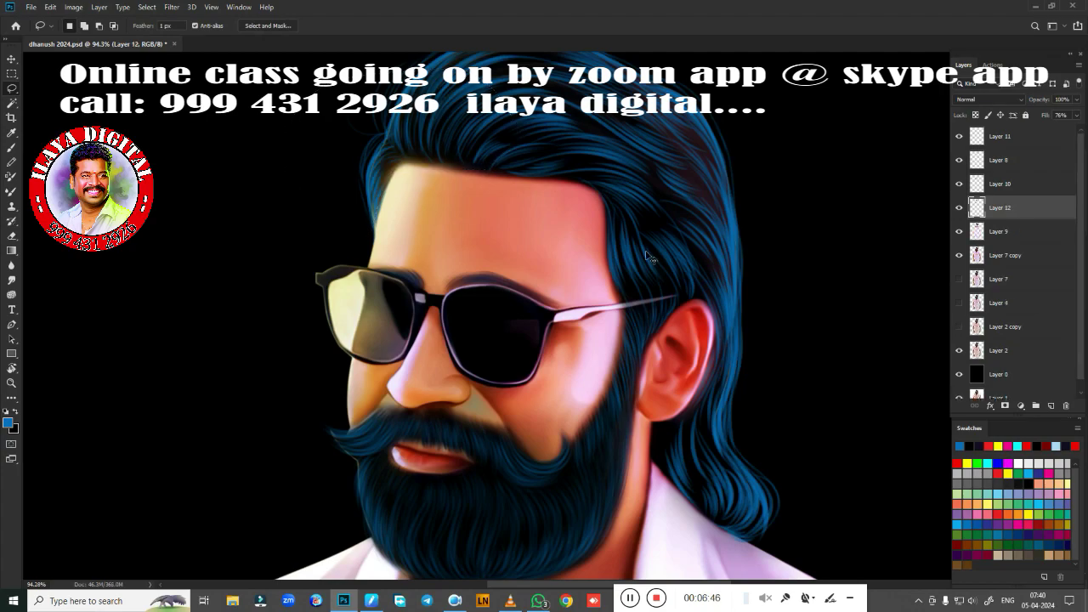
# Step: Darken Layer 12 slightly by lowering Hue/Saturation lightness, then toggle it to compare
pyautogui.hotkey('ctrl', 'u')
pyautogui.moveTo(898, 200); pyautogui.dragTo(845, 200)
pyautogui.press('Return')
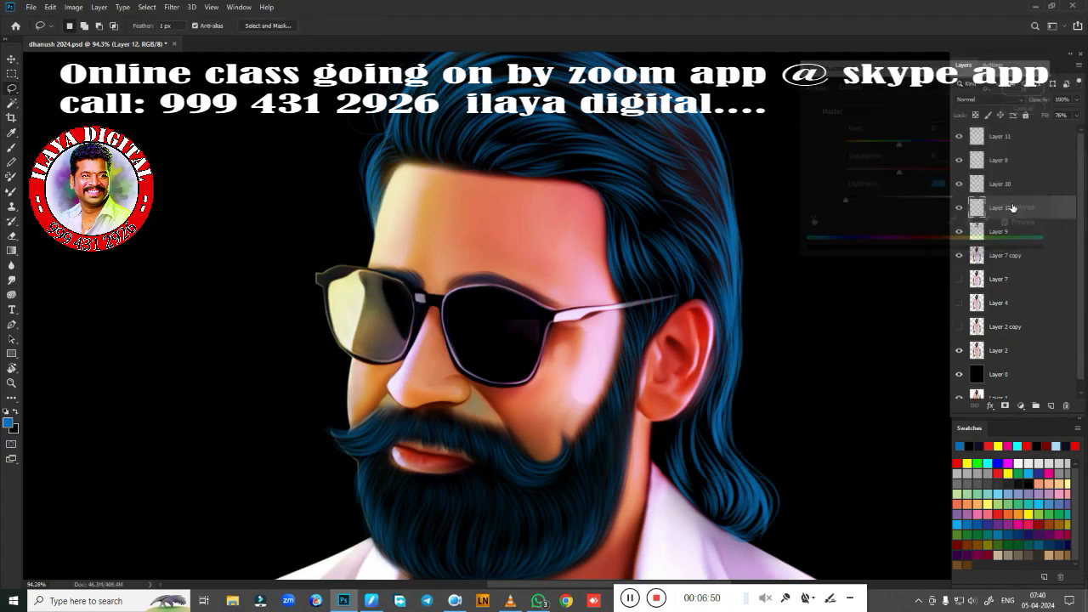
pyautogui.click(959, 207)
pyautogui.click(959, 207)
# Step: Duplicate Layer 12 twice, merge the copies with Layer 9, and lower fill to about 73%
pyautogui.click(959, 207)
pyautogui.click(959, 207)
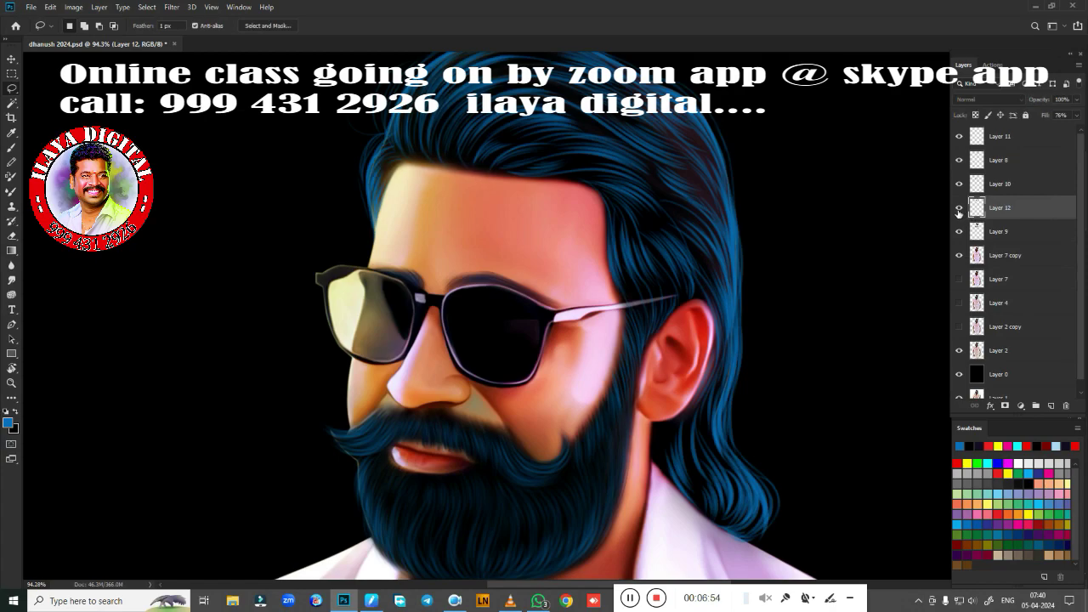
pyautogui.click(959, 207)
pyautogui.hotkey('ctrl', 'j')
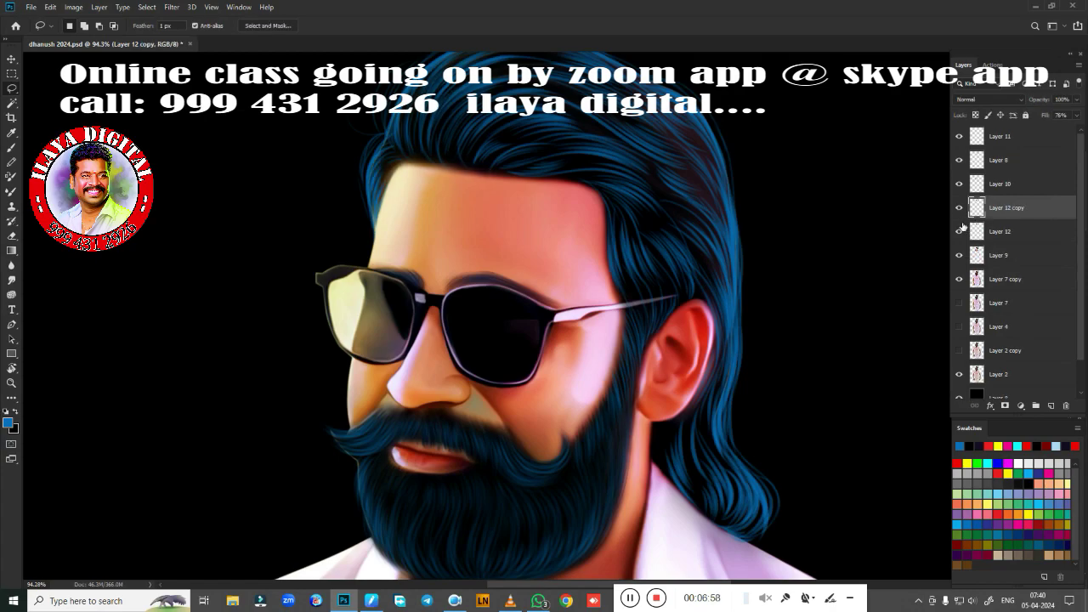
pyautogui.hotkey('ctrl', 'j')
pyautogui.keyDown('shift'); pyautogui.click(1013, 255); pyautogui.keyUp('shift')
pyautogui.keyDown('shift'); pyautogui.click(1011, 278); pyautogui.keyUp('shift')
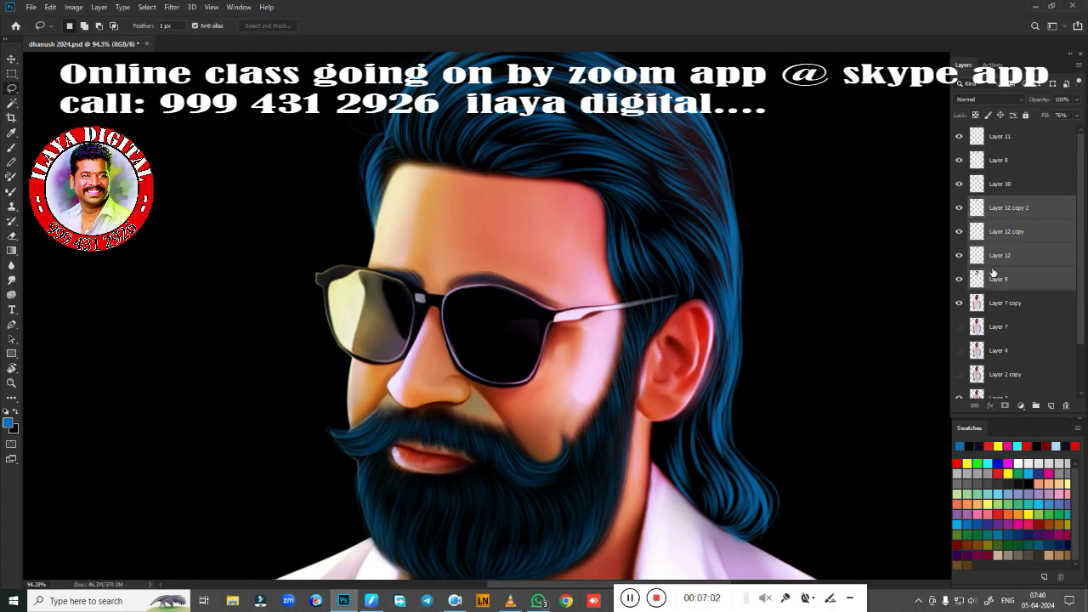
pyautogui.hotkey('ctrl', 'e')
pyautogui.scroll(-2, 779, 337)
pyautogui.scroll(2, 779, 338)
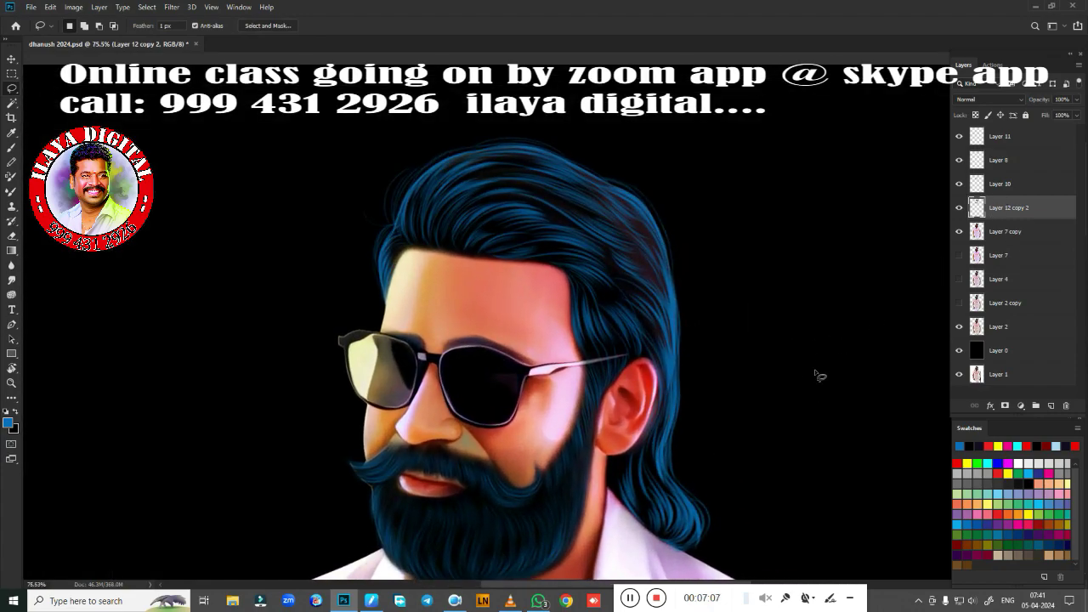
pyautogui.moveTo(1073, 127); pyautogui.dragTo(1063, 132)
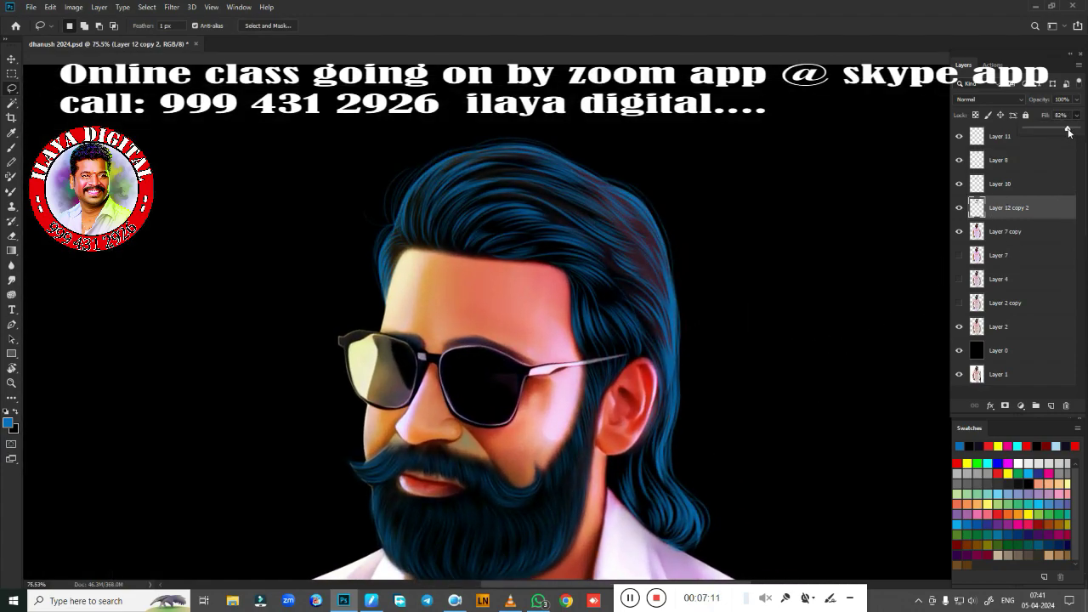
# Step: Check Layer 8's beard strands by toggling its visibility, then delete Layer 8
pyautogui.scroll(-3, 816, 294)
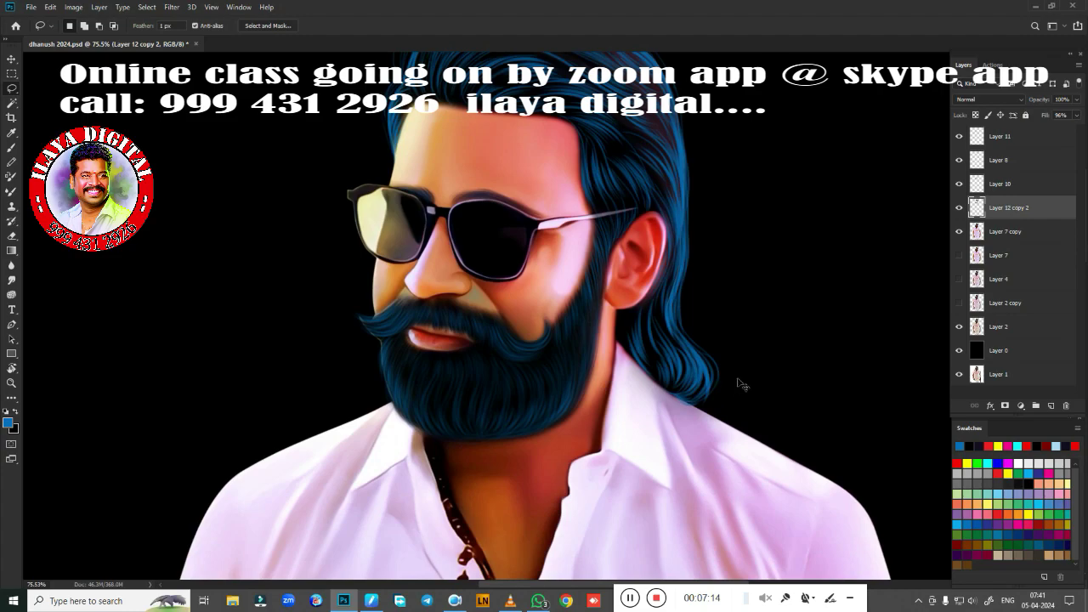
pyautogui.scroll(-2, 739, 384)
pyautogui.click(1035, 163)
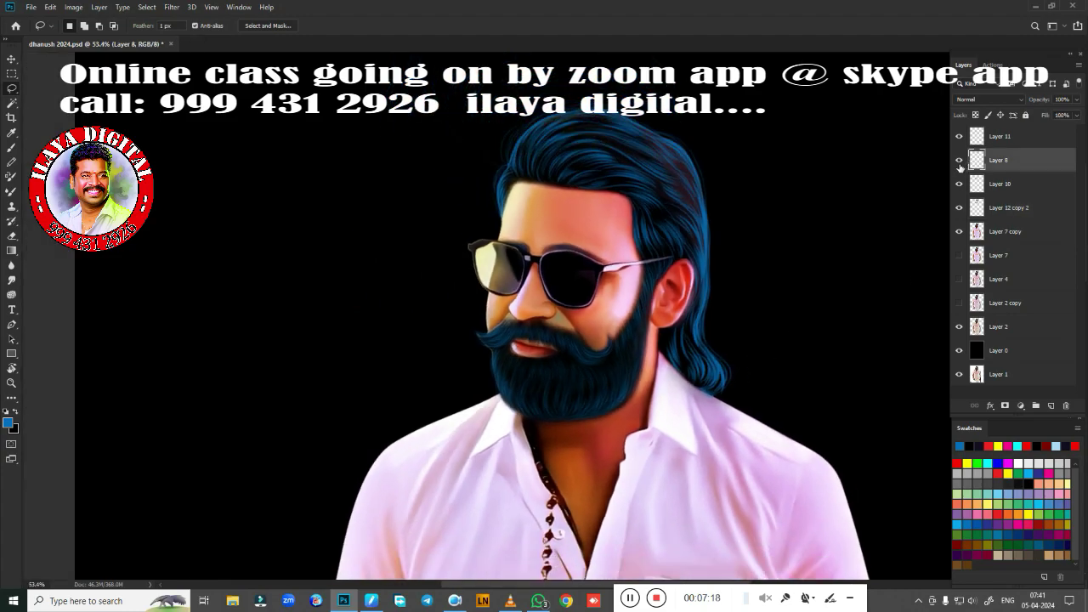
pyautogui.click(959, 137)
pyautogui.click(959, 138)
pyautogui.click(958, 138)
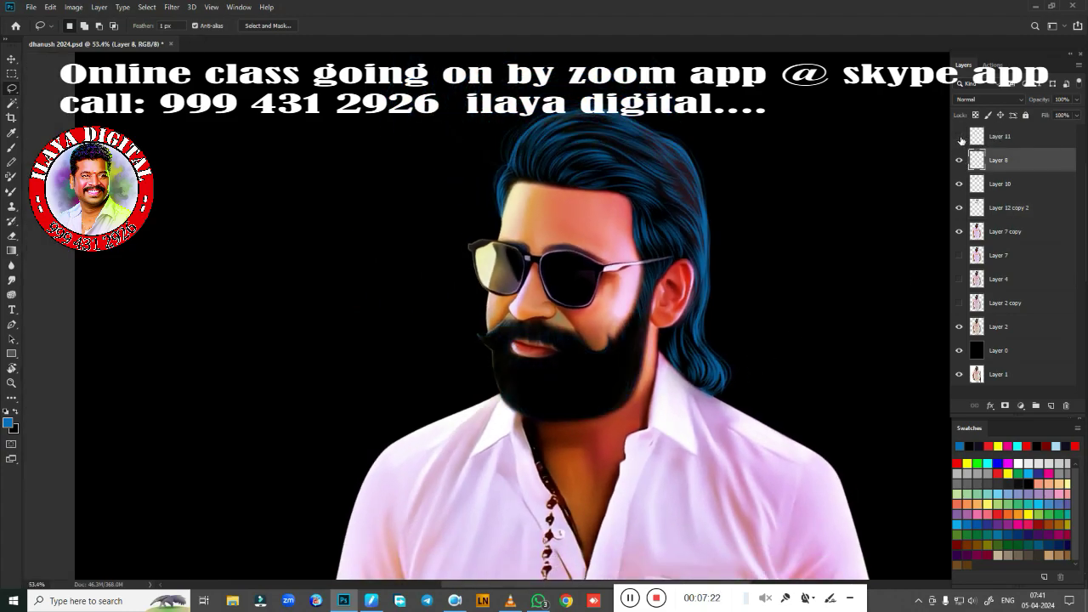
pyautogui.click(960, 137)
pyautogui.press('Delete')
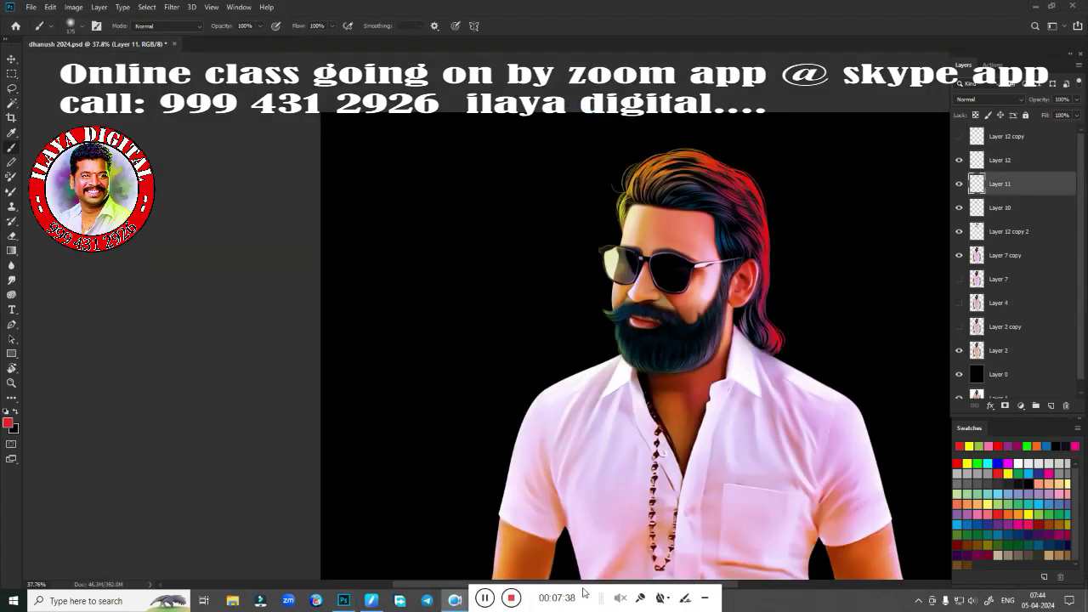
# Step: Show Layer 11's blue beard tint at 45% fill and fade Layer 12's red tint to 64% fill
pyautogui.keyDown('ctrl'); pyautogui.click(539, 408); pyautogui.keyUp('ctrl')
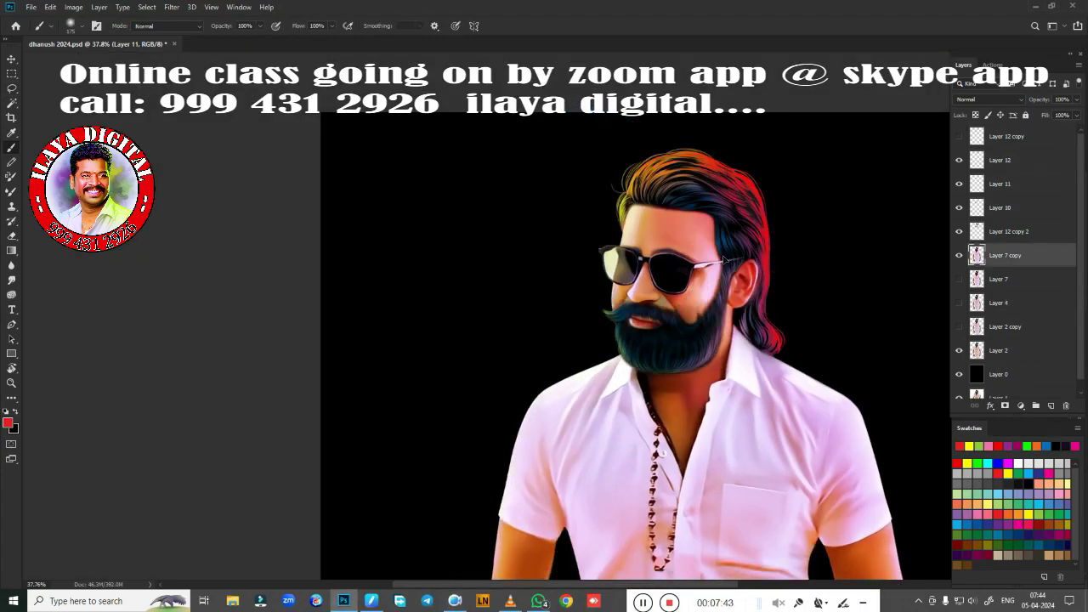
pyautogui.scroll(3, 594, 272)
pyautogui.scroll(-2, 595, 272)
pyautogui.scroll(2, 610, 245)
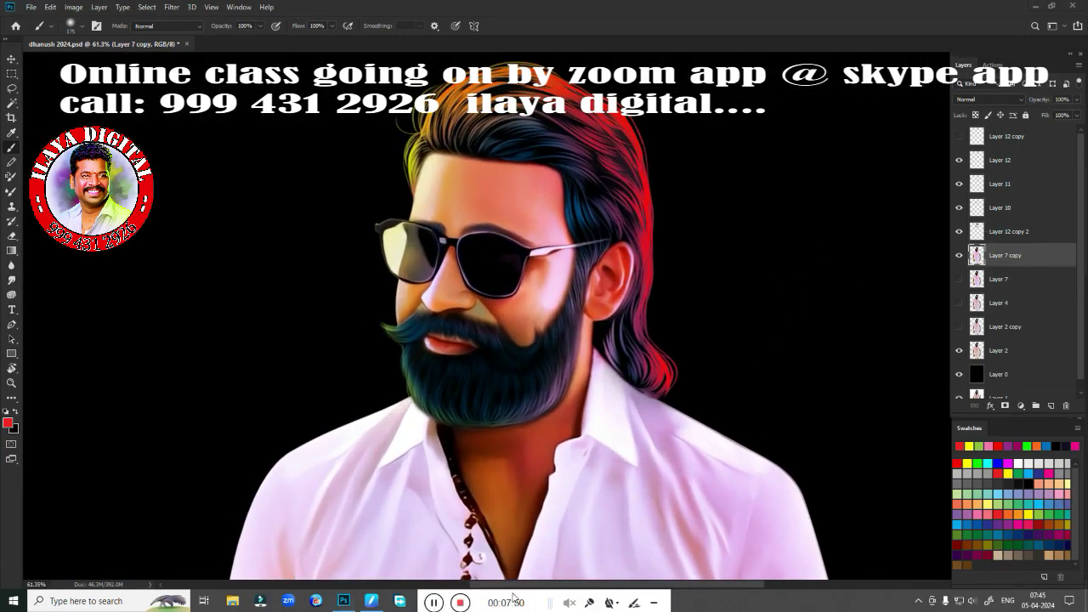
pyautogui.scroll(-2, 685, 500)
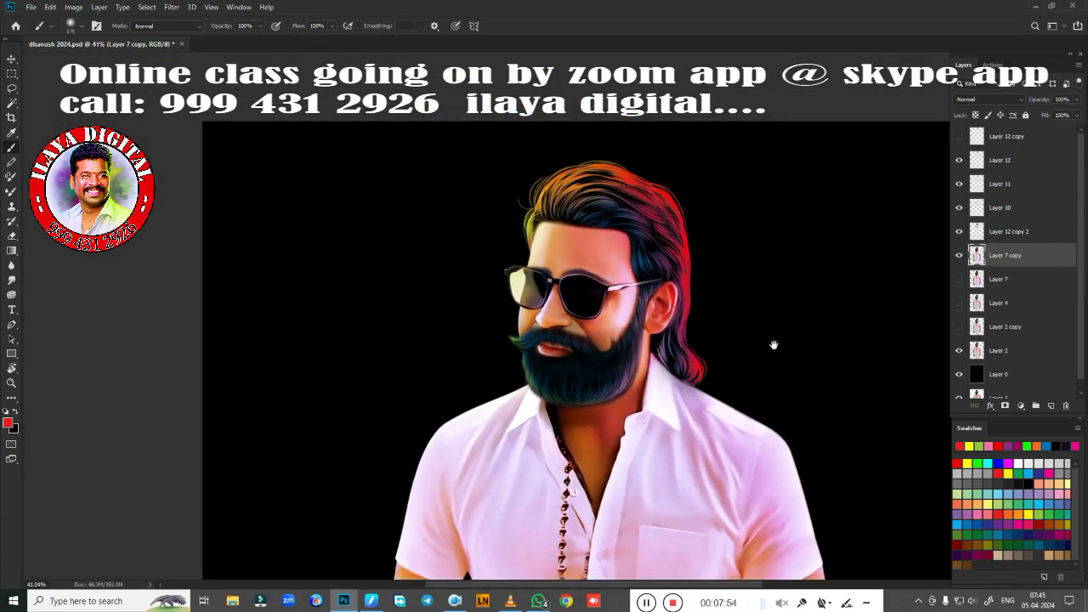
pyautogui.click(959, 185)
pyautogui.click(1024, 184)
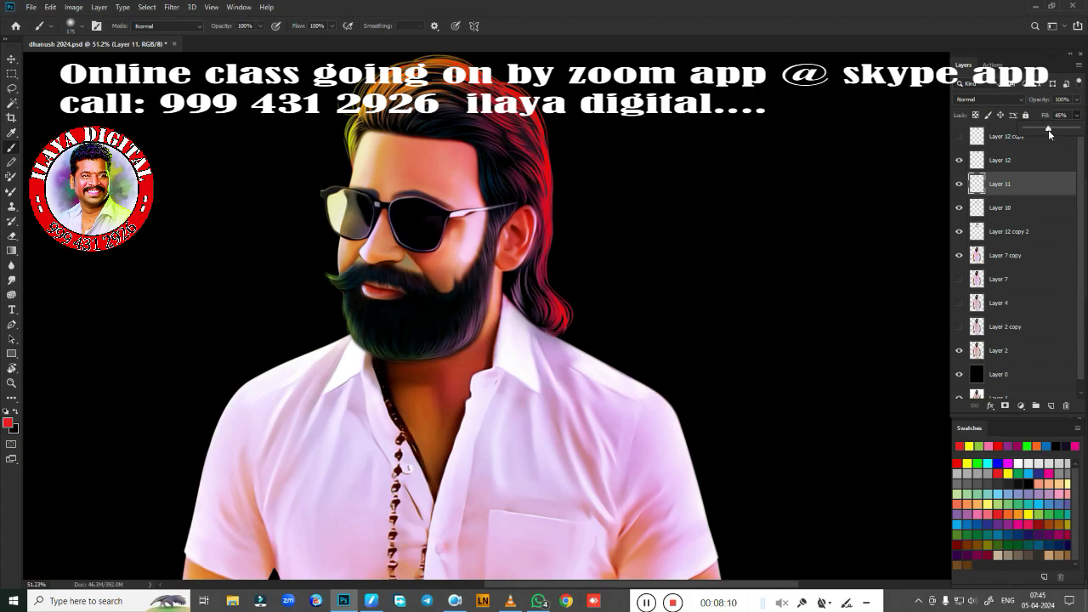
pyautogui.click(1031, 161)
pyautogui.moveTo(1070, 131); pyautogui.dragTo(1060, 132)
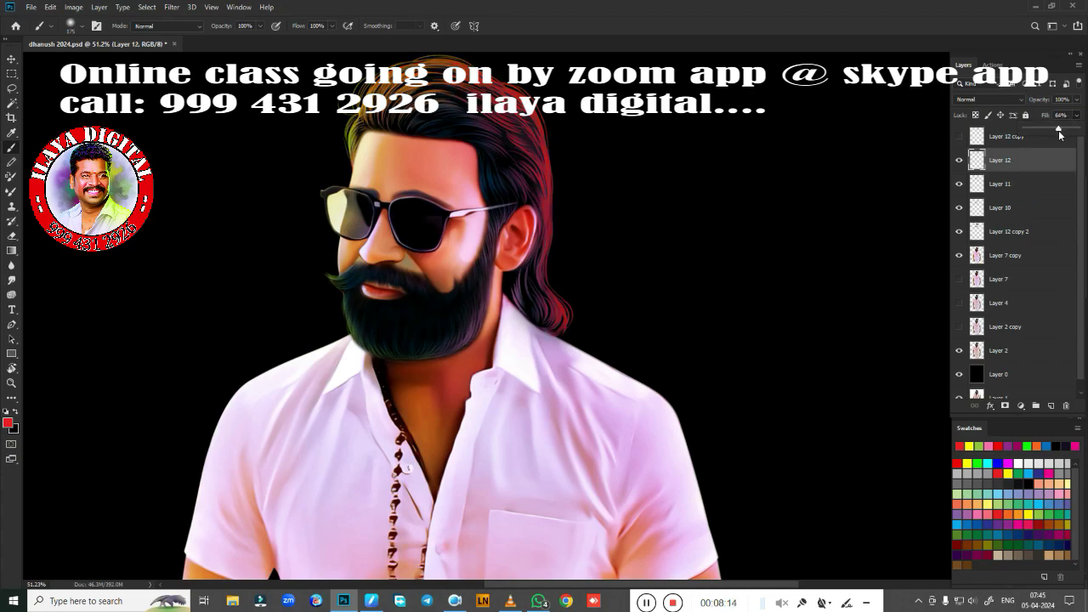
# Step: Show Layer 12 copy and erase its red tint from the top and right of the hair
pyautogui.click(1006, 136)
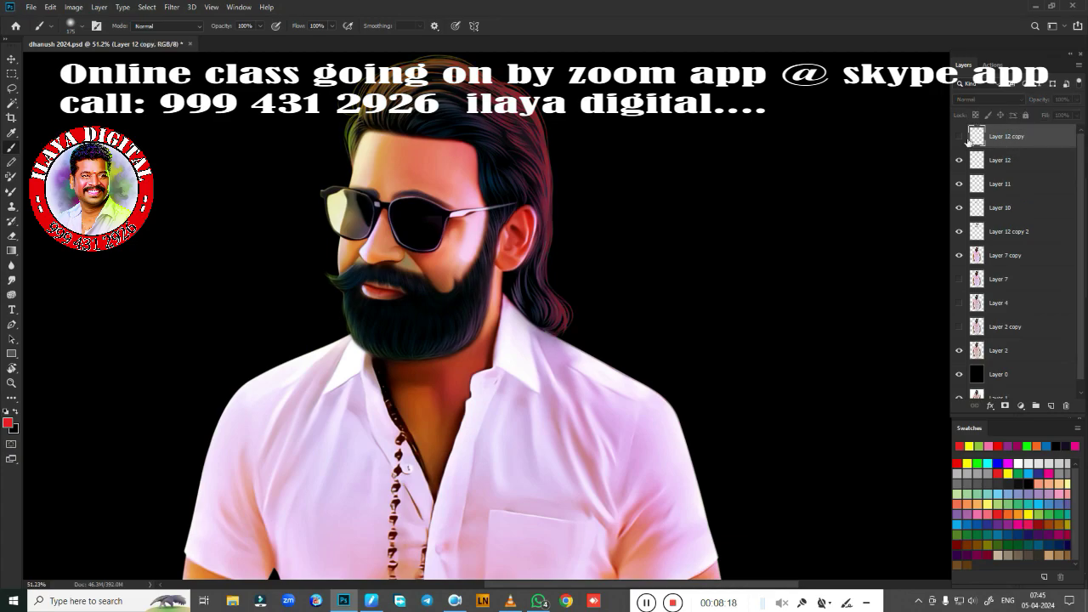
pyautogui.click(958, 136)
pyautogui.press('e')
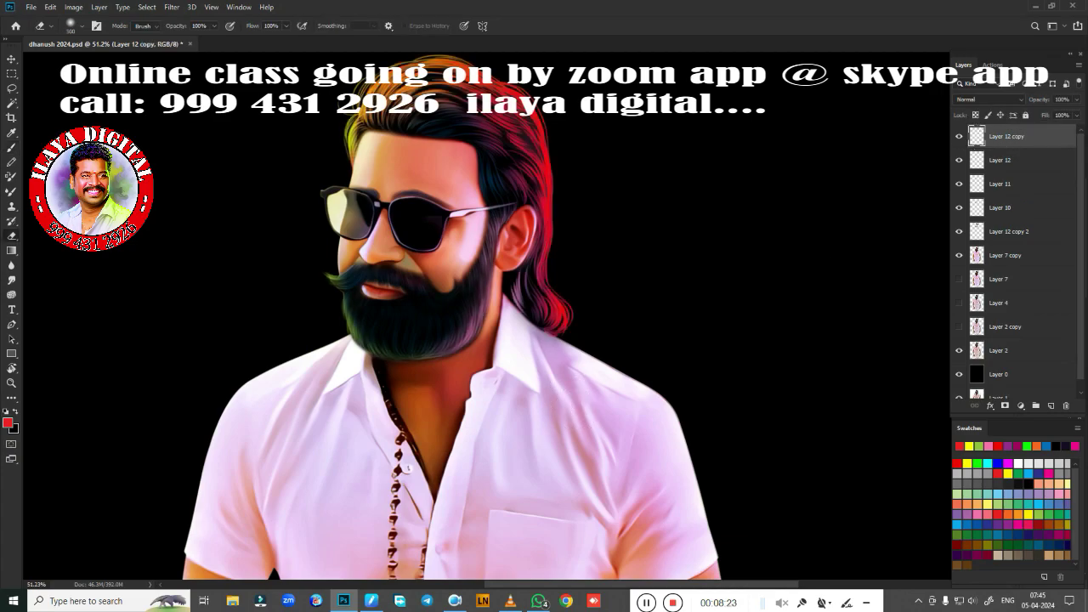
pyautogui.moveTo(416, 123)
pyautogui.mouseDown()
pyautogui.moveTo(491, 266)
pyautogui.moveTo(476, 340)
pyautogui.mouseUp()
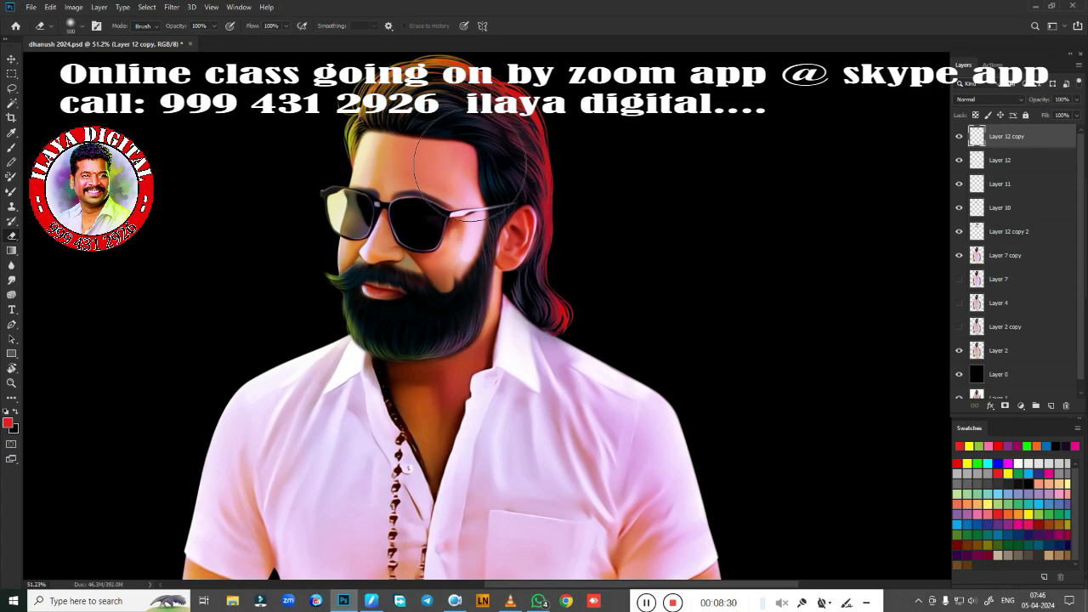
pyautogui.press(']')
pyautogui.press(']')
# Step: Duplicate the red tint layer and shift its hue slightly with +5 lightness
pyautogui.hotkey('ctrl', 'j')
pyautogui.hotkey('ctrl', '-')
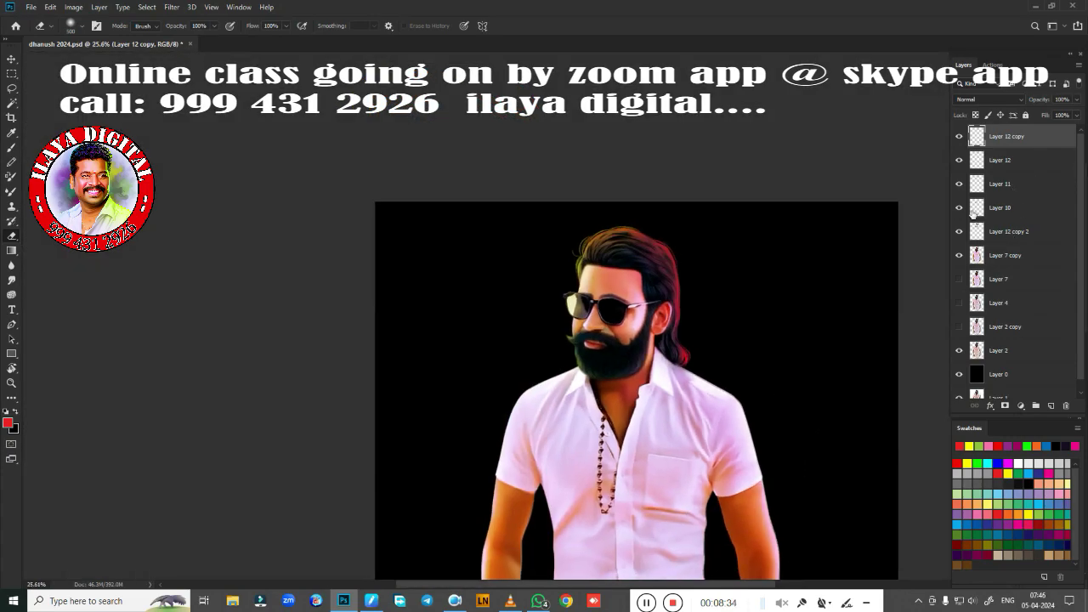
pyautogui.moveTo(924, 235); pyautogui.dragTo(790, 201)
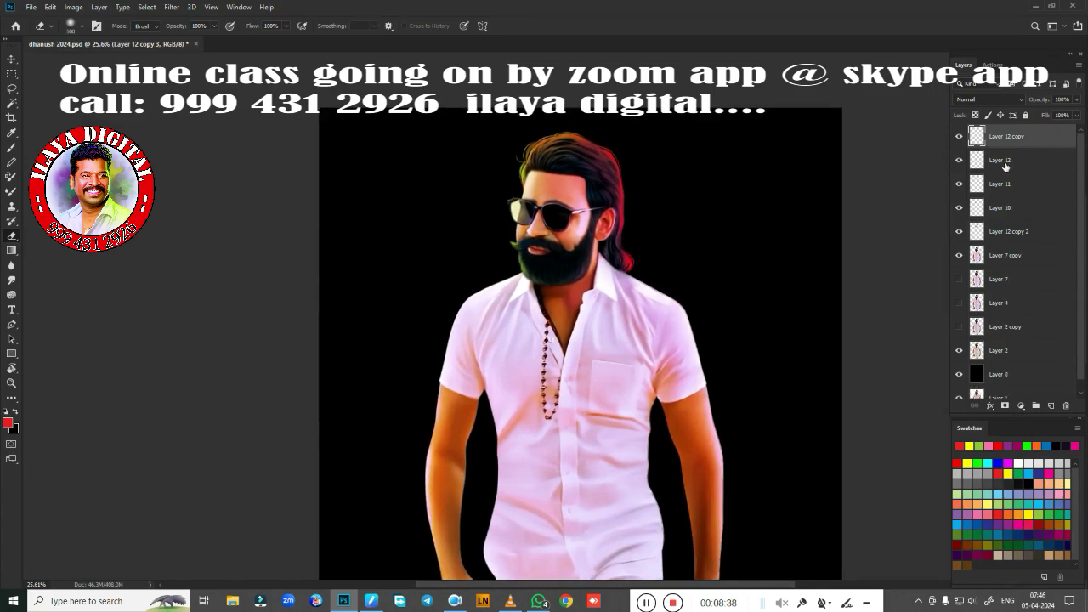
pyautogui.press('Delete')
pyautogui.hotkey('ctrl', 'j')
pyautogui.hotkey('ctrl', 'u')
pyautogui.moveTo(898, 201)
pyautogui.mouseDown()
pyautogui.moveTo(930, 202)
pyautogui.moveTo(902, 202)
pyautogui.mouseUp()
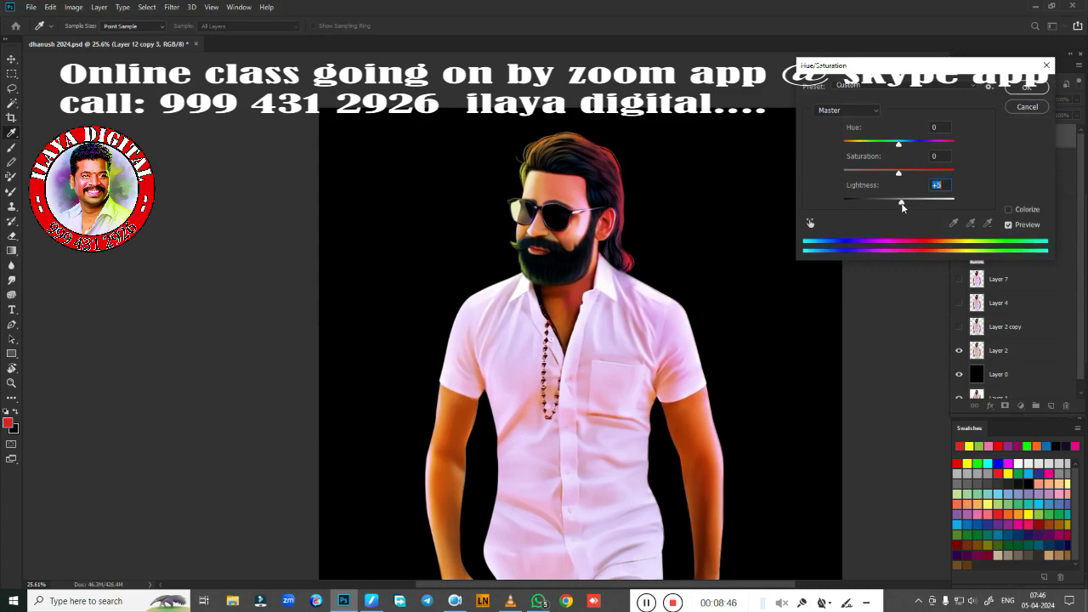
pyautogui.moveTo(898, 146)
pyautogui.mouseDown()
pyautogui.moveTo(916, 145)
pyautogui.moveTo(901, 148)
pyautogui.mouseUp()
pyautogui.press('Return')
# Step: Return to the eraser and zoom around the portrait to inspect the hair tints
pyautogui.press('e')
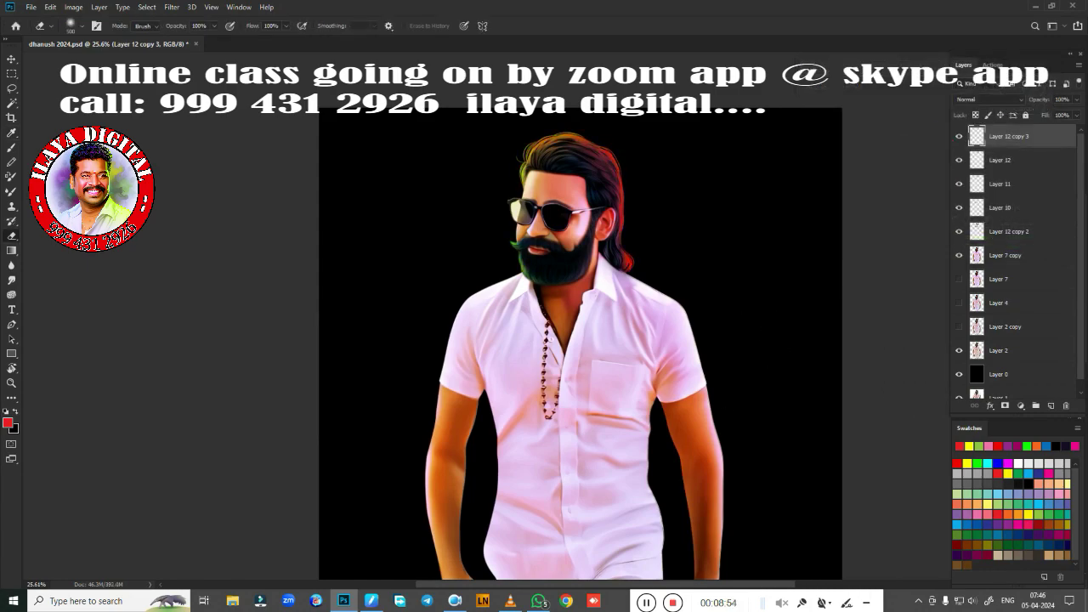
pyautogui.scroll(5, 644, 340)
pyautogui.scroll(-3, 643, 340)
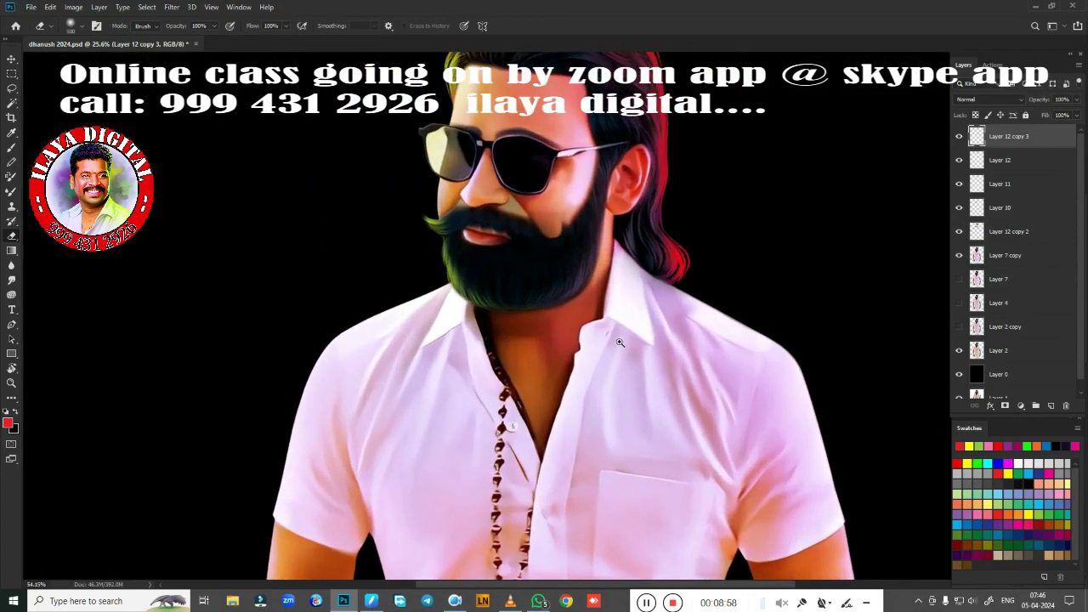
pyautogui.scroll(-1, 643, 340)
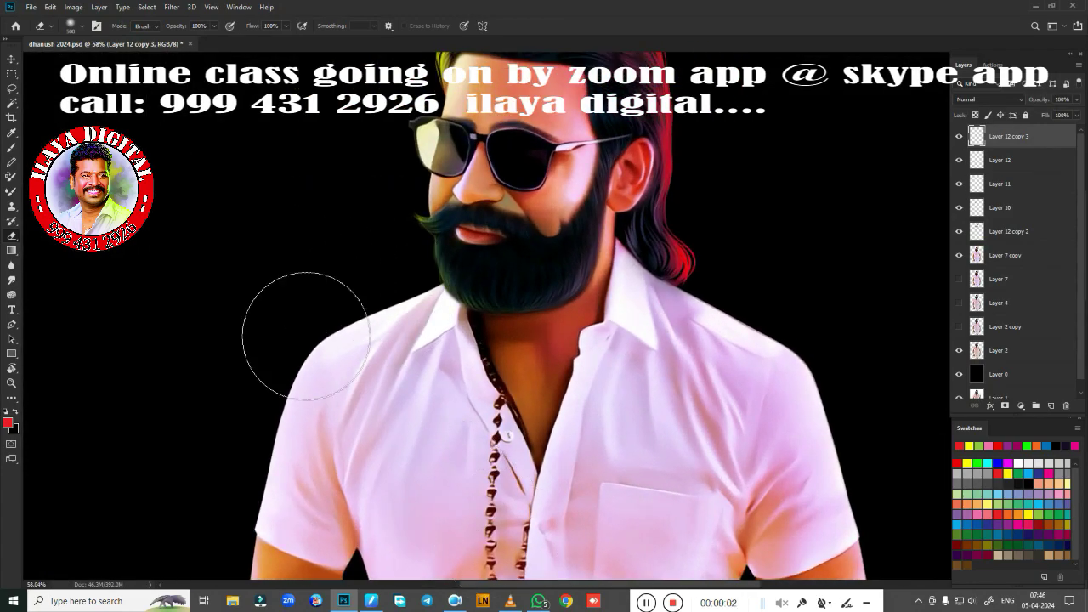
pyautogui.scroll(-2, 620, 489)
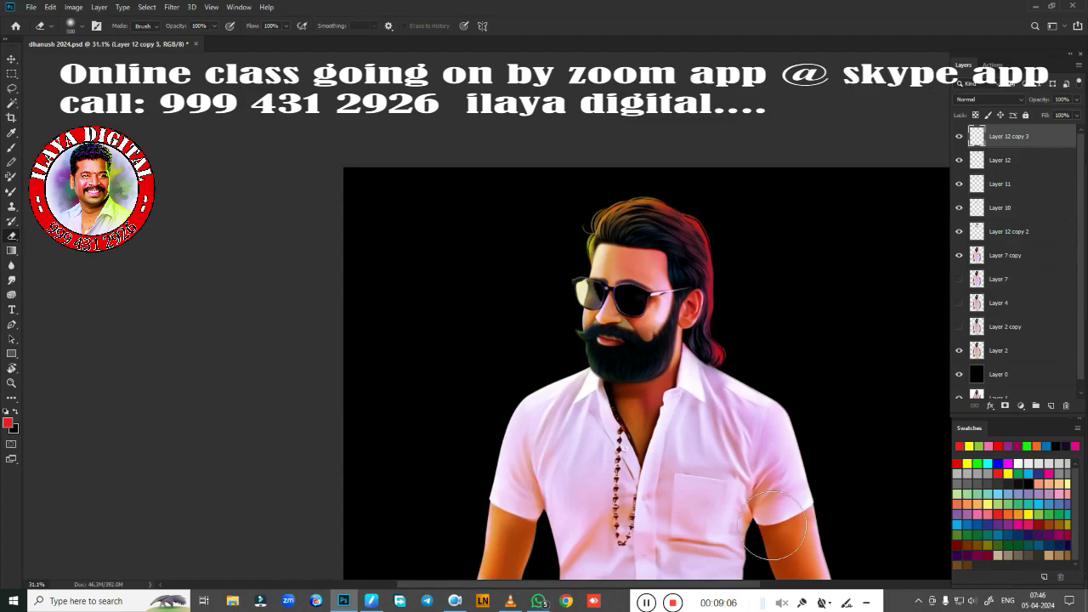
pyautogui.scroll(3, 774, 524)
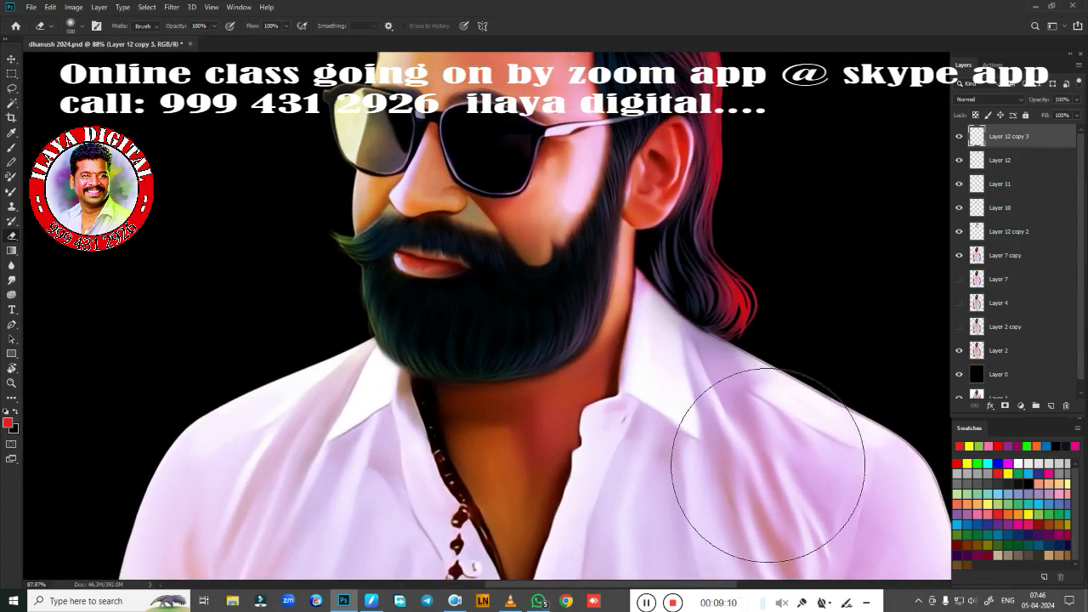
pyautogui.scroll(-2, 768, 464)
pyautogui.scroll(-1, 759, 468)
pyautogui.scroll(1, 730, 382)
pyautogui.scroll(2, 672, 294)
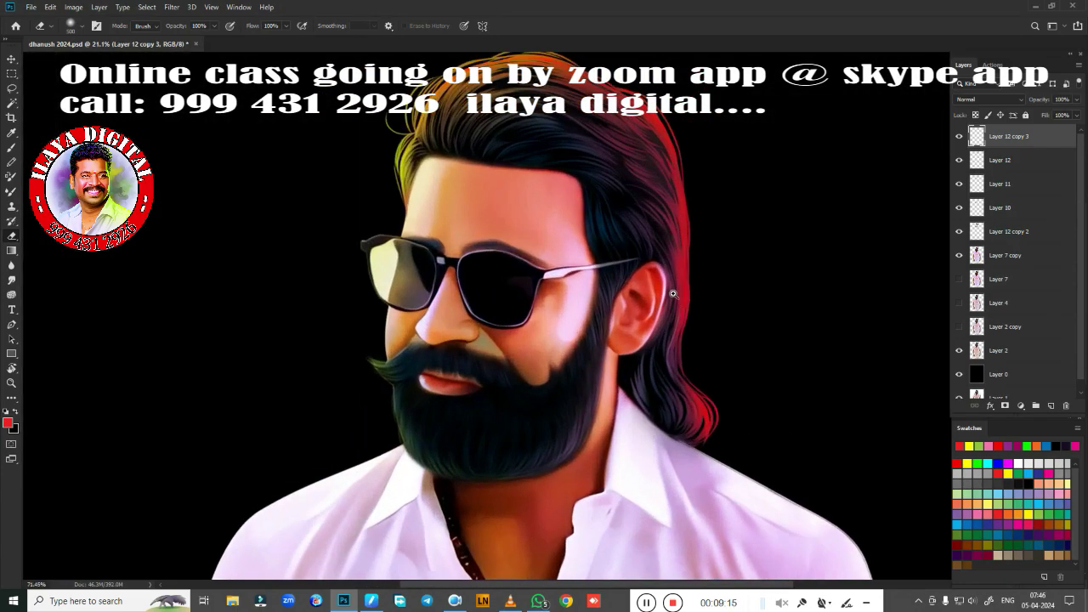
pyautogui.scroll(1, 680, 298)
pyautogui.scroll(1, 688, 302)
pyautogui.scroll(1, 688, 302)
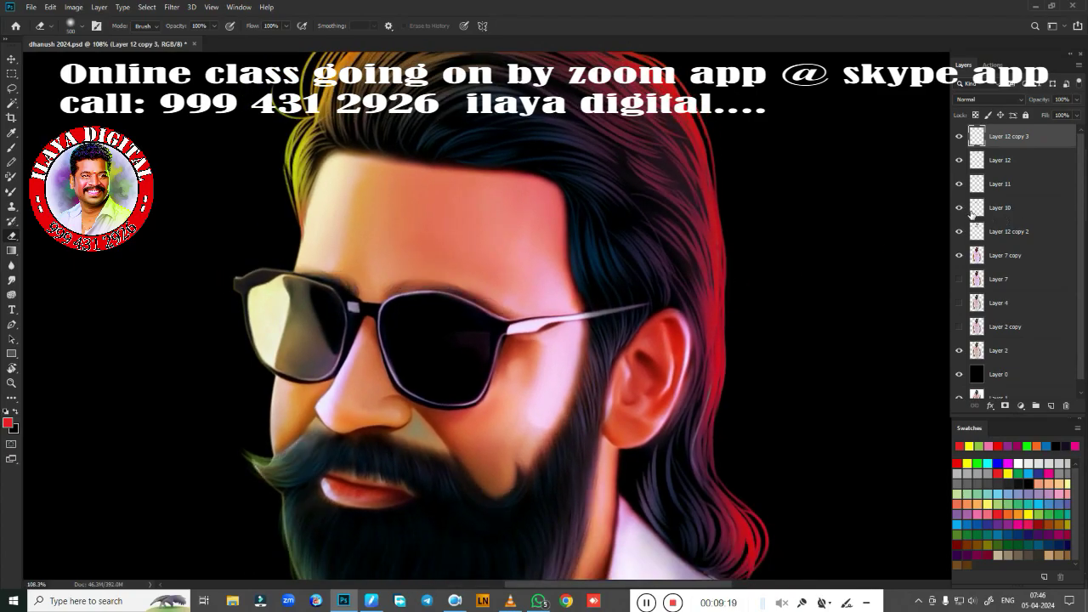
# Step: Select Layer 10 with the Brush tool and bring up the brush presets
pyautogui.click(972, 213)
pyautogui.press('b')
pyautogui.rightClick(481, 346)
# Step: Choose a last-row brush preset and set Layer 0's lightness to +100, turning the background white
pyautogui.click(521, 555)
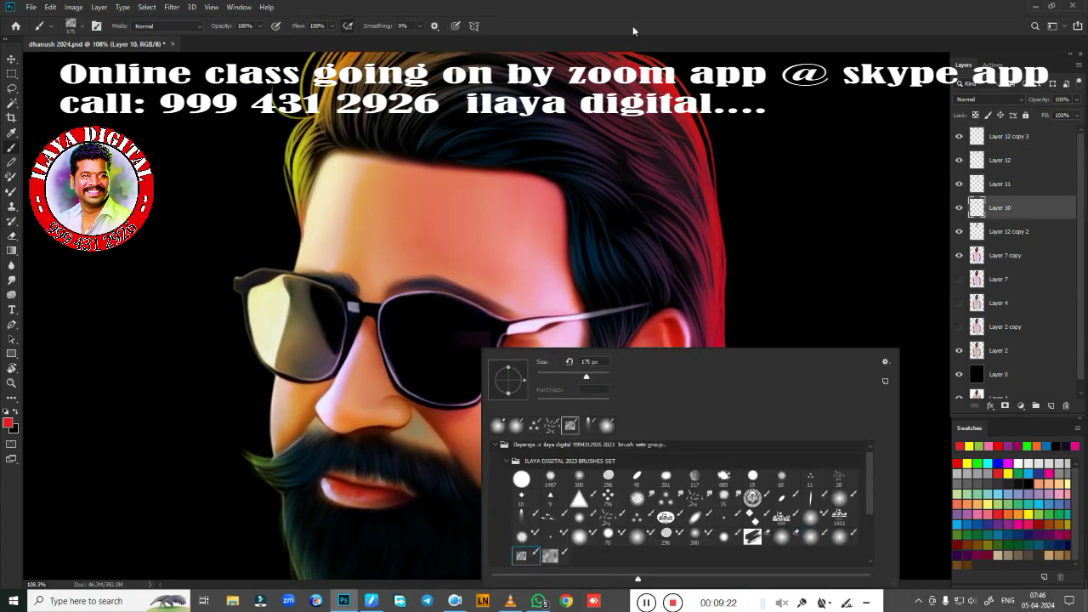
pyautogui.press('Return')
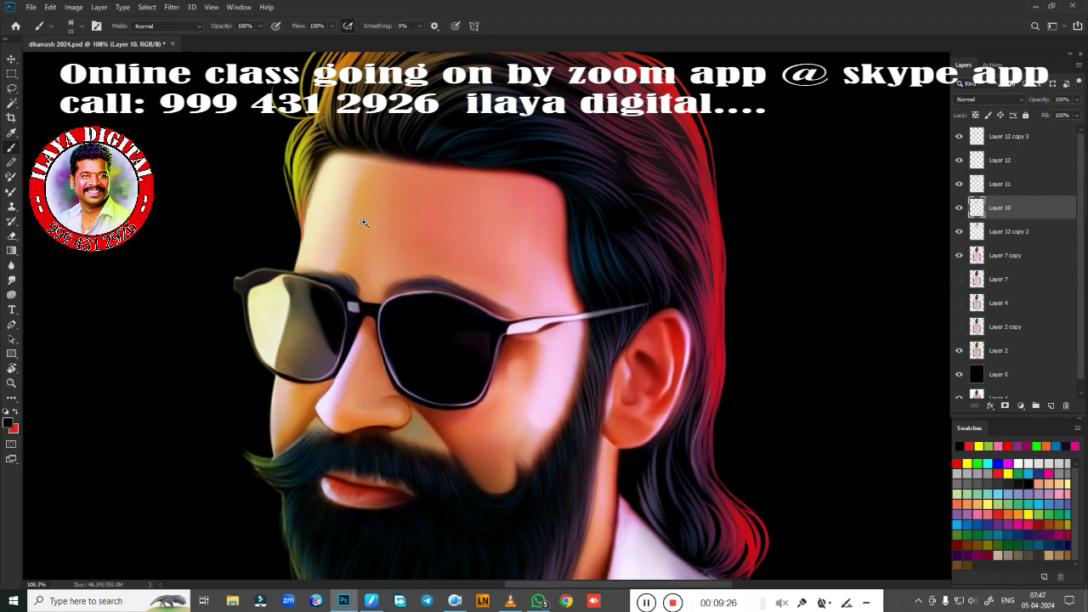
pyautogui.moveTo(363, 223); pyautogui.dragTo(522, 394)
pyautogui.click(998, 374)
pyautogui.hotkey('ctrl', 'u')
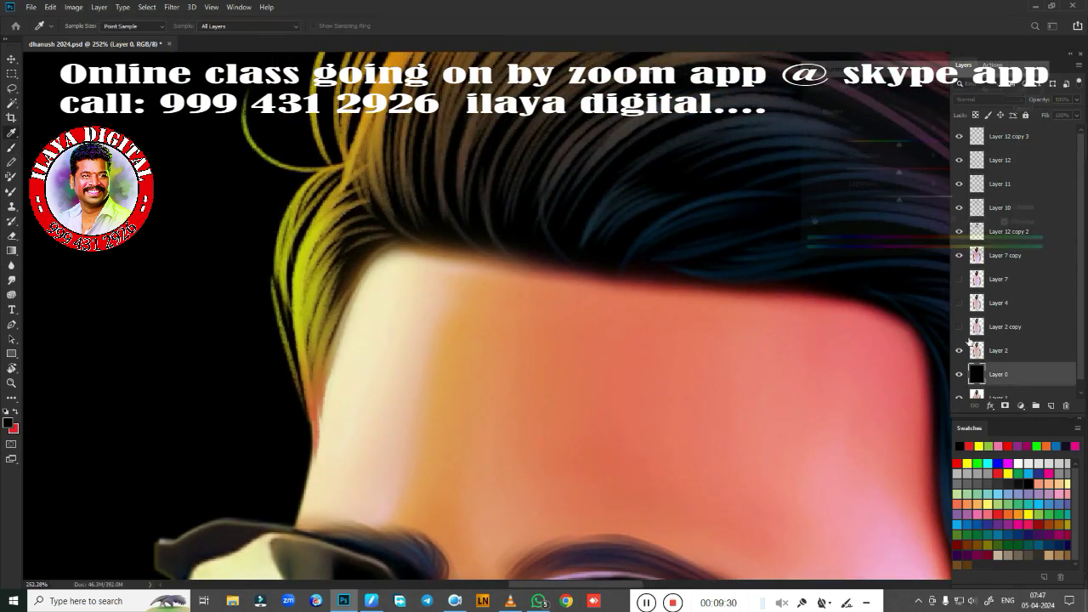
pyautogui.press('Tab')
pyautogui.press('Tab')
pyautogui.write('100')
pyautogui.press('Return')
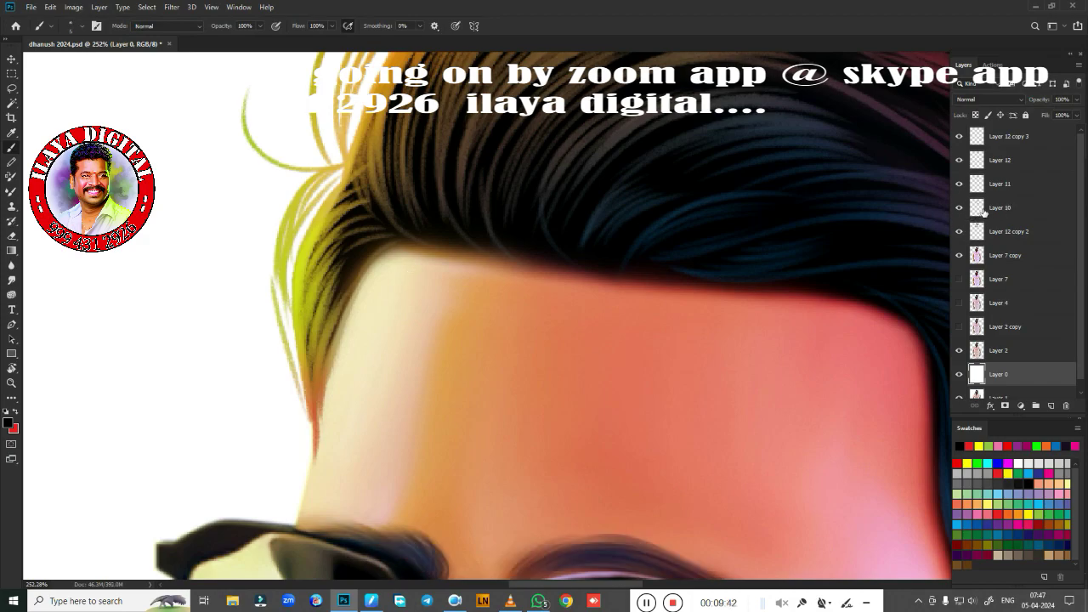
# Step: On Layer 10, paint thin strands along the left hair edge near the forehead
pyautogui.click(999, 207)
pyautogui.moveTo(339, 323); pyautogui.dragTo(349, 367)
pyautogui.hotkey('ctrl', 'z')
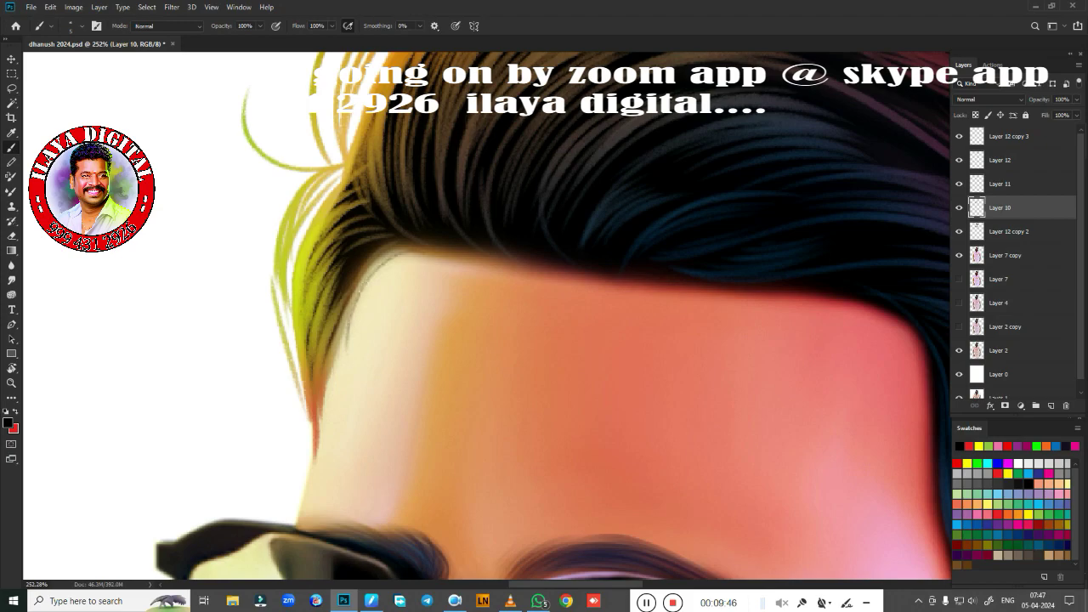
pyautogui.moveTo(400, 255); pyautogui.dragTo(344, 331)
pyautogui.moveTo(296, 183)
pyautogui.mouseDown()
pyautogui.moveTo(280, 272)
pyautogui.moveTo(285, 340)
pyautogui.mouseUp()
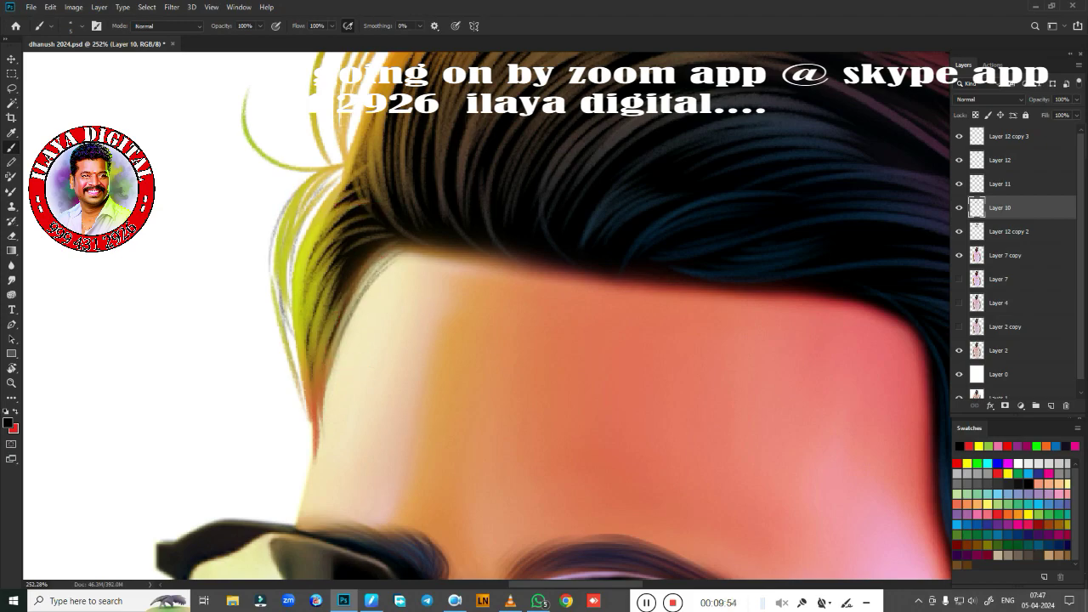
pyautogui.scroll(5, 485, 314)
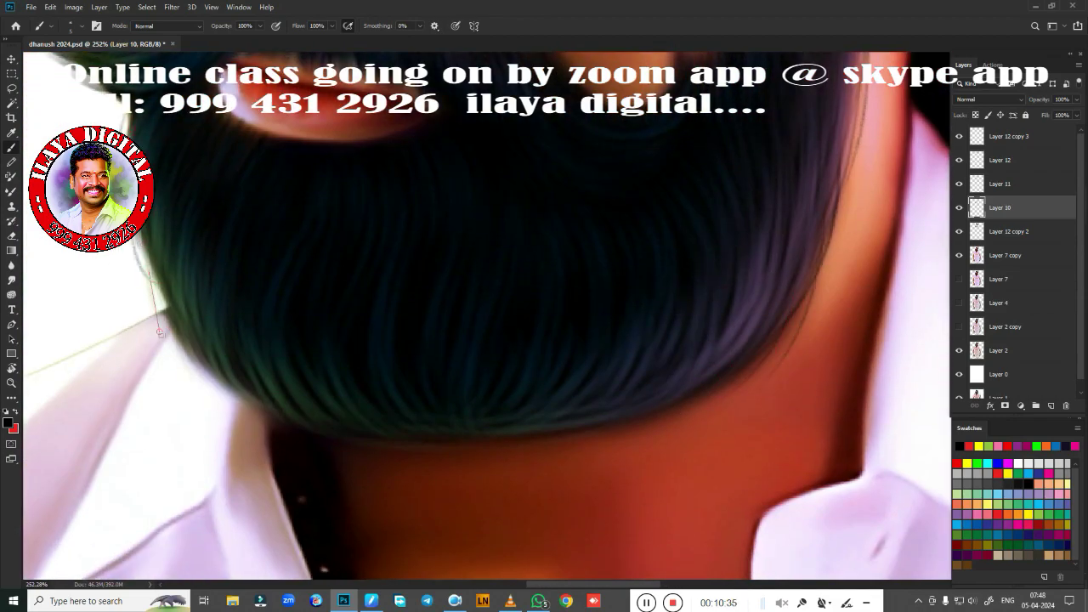
# Step: Paint sharper strands along the hair edge and move the view across the hair and forehead
pyautogui.moveTo(159, 333); pyautogui.dragTo(216, 384)
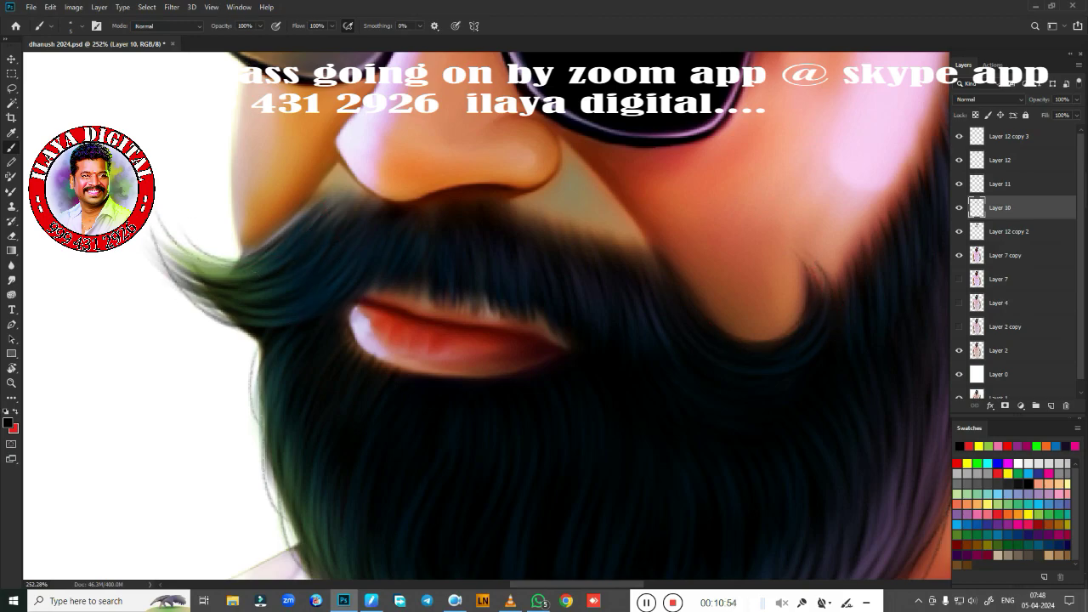
pyautogui.scroll(-3, 313, 323)
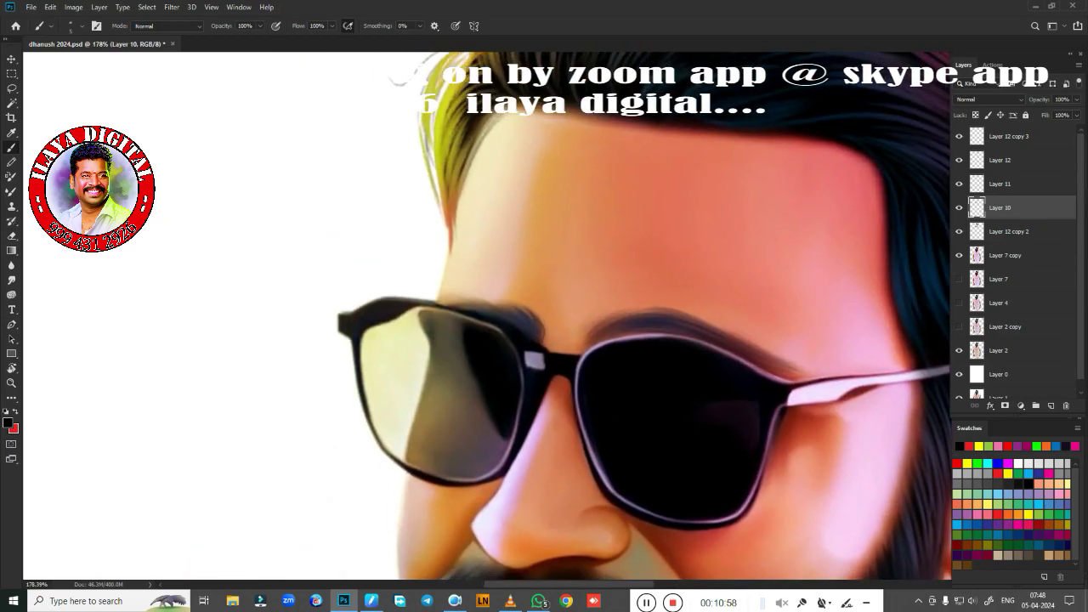
pyautogui.scroll(3, 447, 367)
pyautogui.scroll(-3, 763, 416)
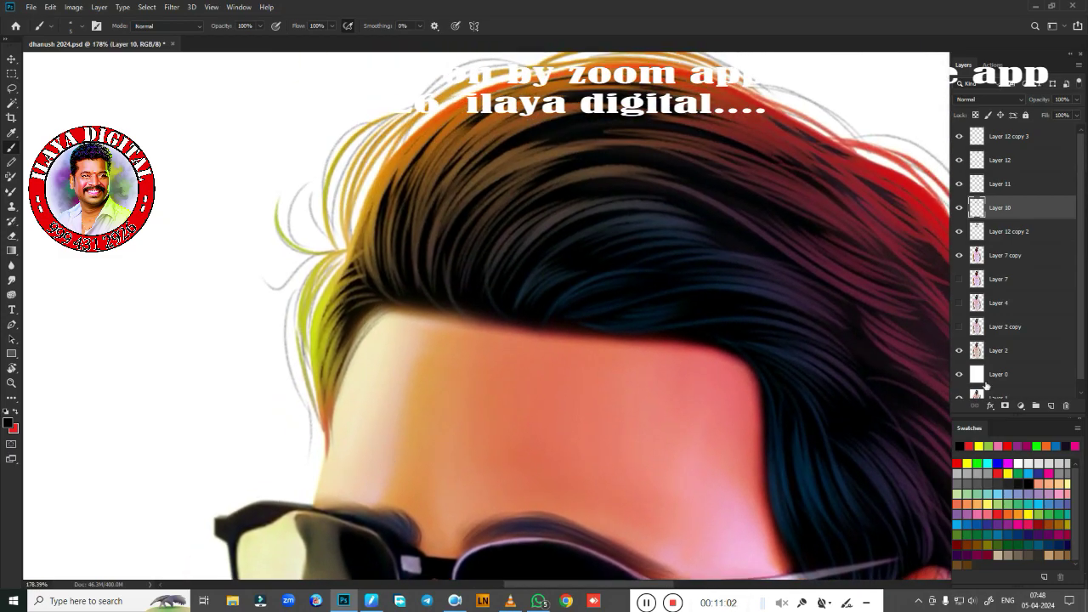
pyautogui.scroll(4, 572, 313)
pyautogui.scroll(3, 572, 314)
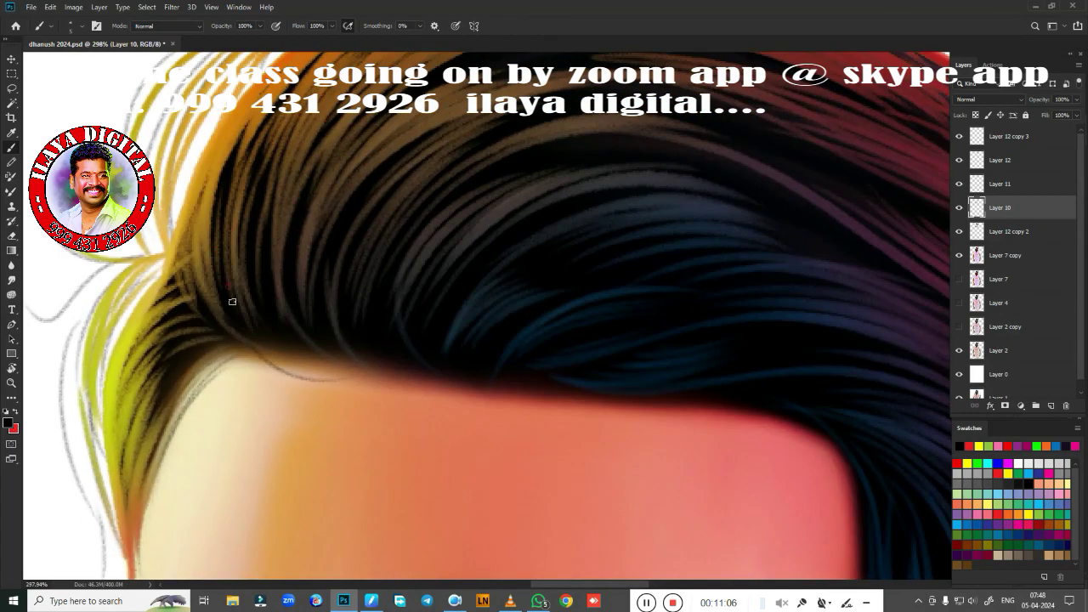
pyautogui.moveTo(535, 351); pyautogui.dragTo(315, 266)
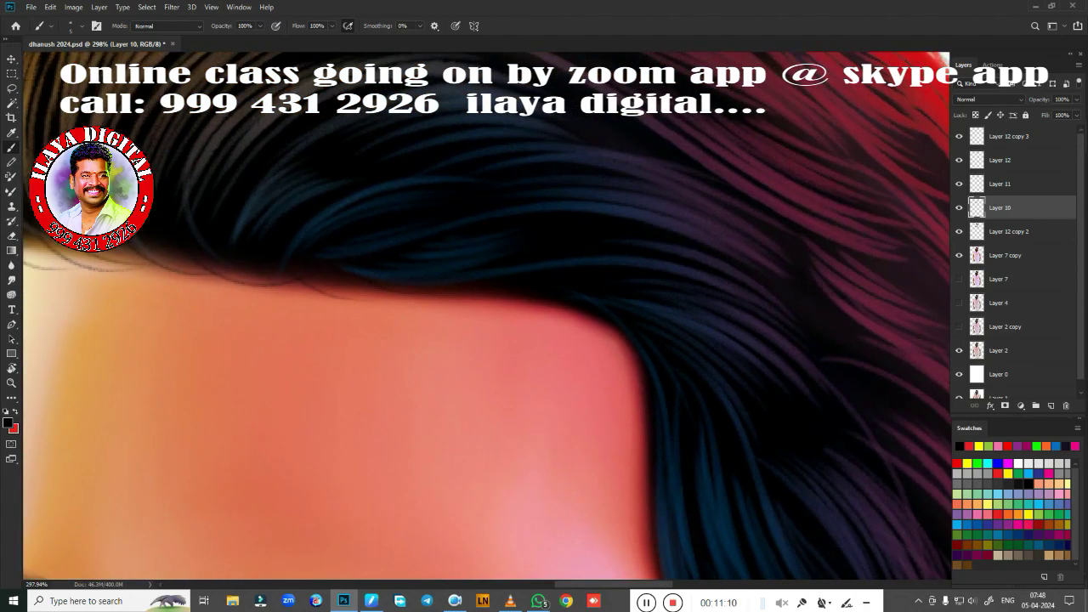
pyautogui.scroll(-3, 663, 406)
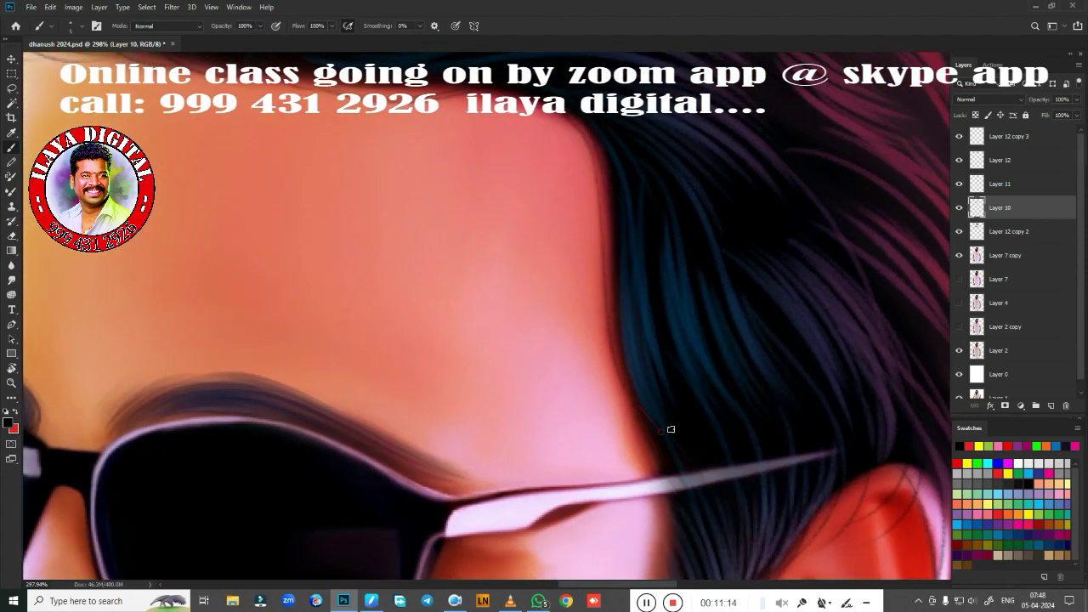
pyautogui.scroll(-3, 678, 476)
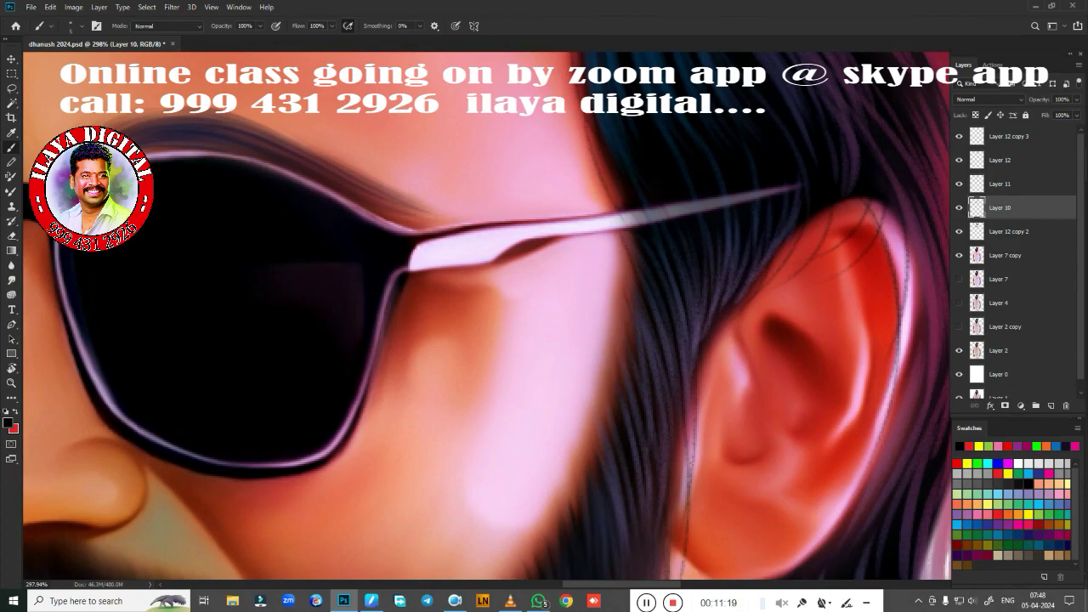
pyautogui.keyDown('alt'); pyautogui.scroll(-3, 672, 360); pyautogui.keyUp('alt')
pyautogui.scroll(2, 648, 357)
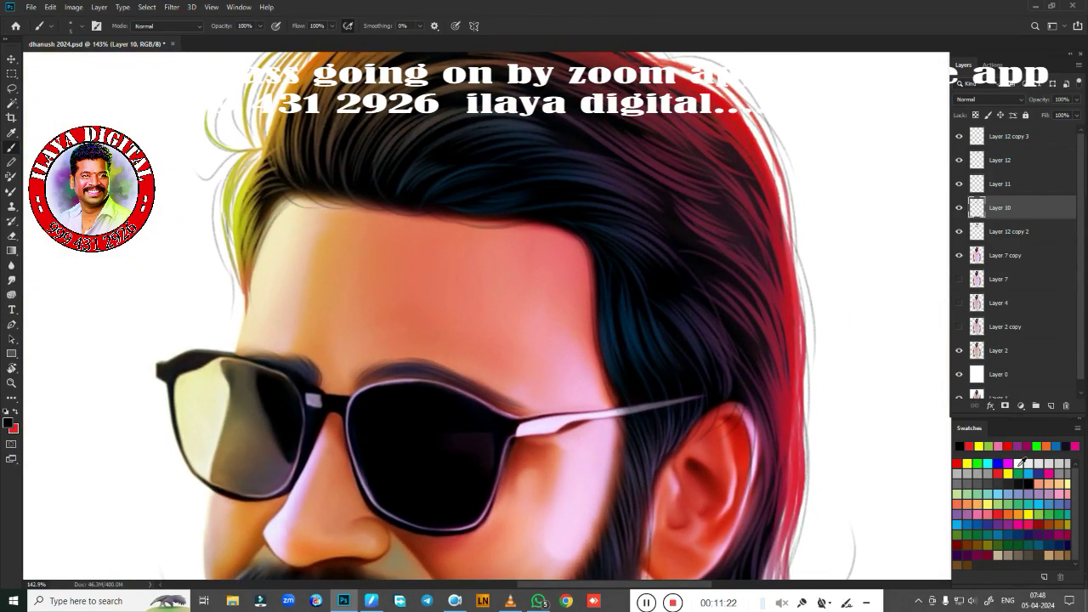
# Step: Darken background Layer 0 to black with Hue/Saturation lightness
pyautogui.click(1003, 374)
pyautogui.hotkey('ctrl', 'u')
pyautogui.moveTo(899, 201); pyautogui.dragTo(843, 202)
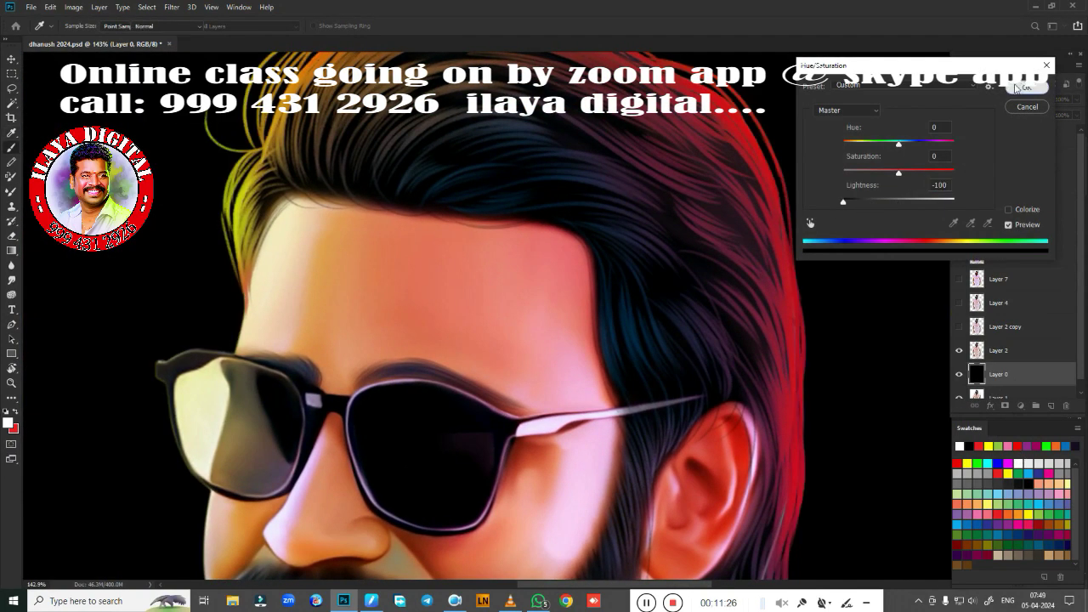
pyautogui.click(1017, 88)
# Step: Brush light strands along the left edge, into gaps, and along the top-right hair edge
pyautogui.press('b')
pyautogui.keyDown('alt'); pyautogui.scroll(3, 656, 388); pyautogui.keyUp('alt')
pyautogui.moveTo(361, 239)
pyautogui.mouseDown()
pyautogui.moveTo(283, 362)
pyautogui.moveTo(293, 191)
pyautogui.mouseUp()
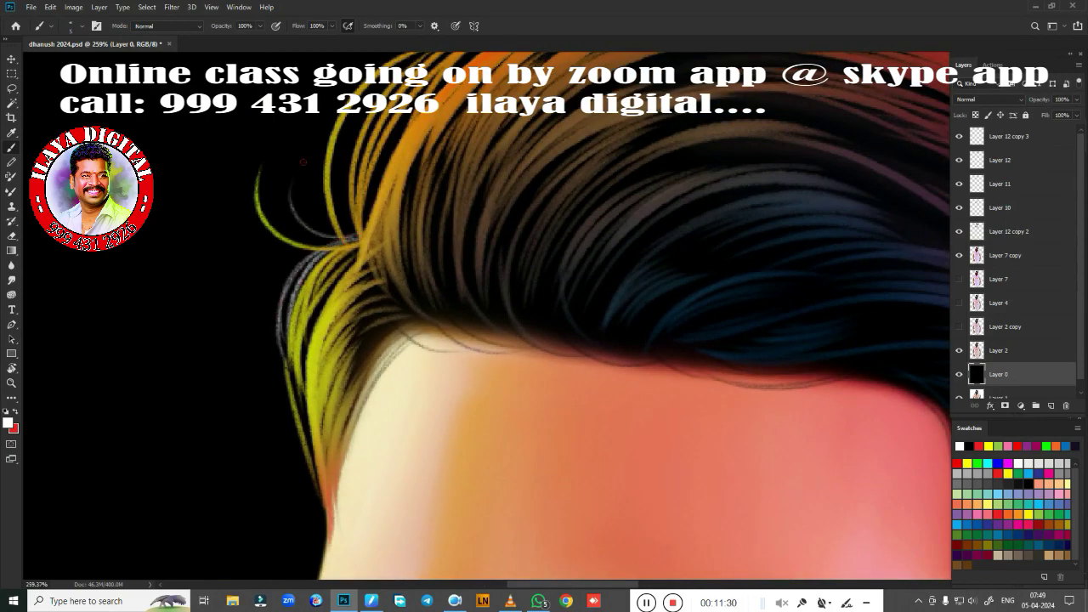
pyautogui.moveTo(297, 256)
pyautogui.mouseDown()
pyautogui.moveTo(285, 391)
pyautogui.moveTo(310, 510)
pyautogui.moveTo(459, 287)
pyautogui.moveTo(340, 442)
pyautogui.mouseUp()
pyautogui.scroll(5, 382, 340)
pyautogui.moveTo(408, 258); pyautogui.dragTo(281, 458)
pyautogui.moveTo(476, 247); pyautogui.dragTo(612, 191)
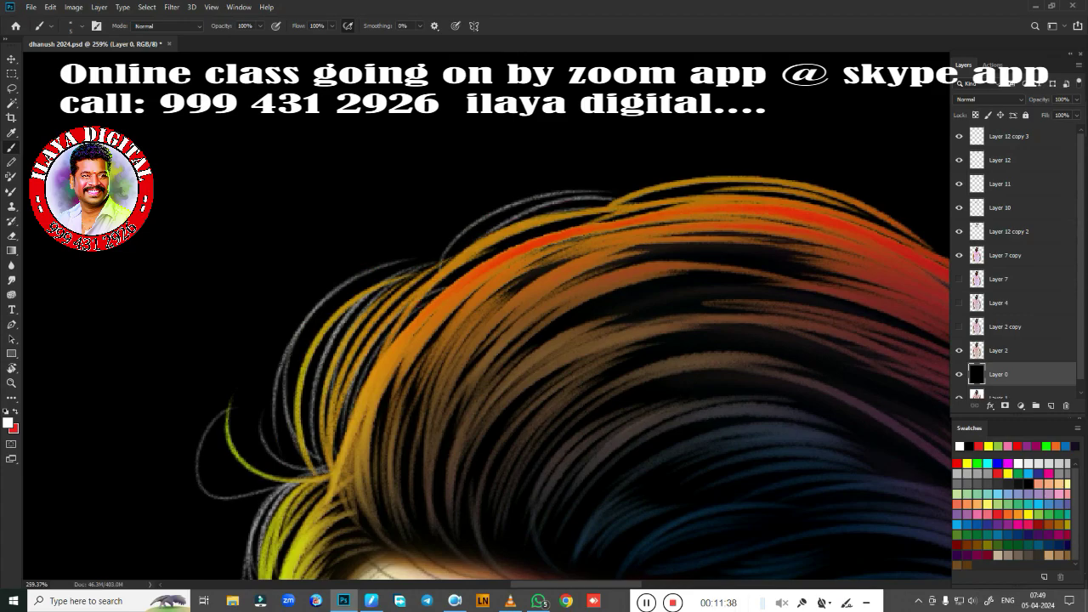
pyautogui.hscroll(5, 584, 247)
pyautogui.moveTo(584, 247)
pyautogui.mouseDown()
pyautogui.moveTo(858, 429)
pyautogui.moveTo(702, 243)
pyautogui.mouseUp()
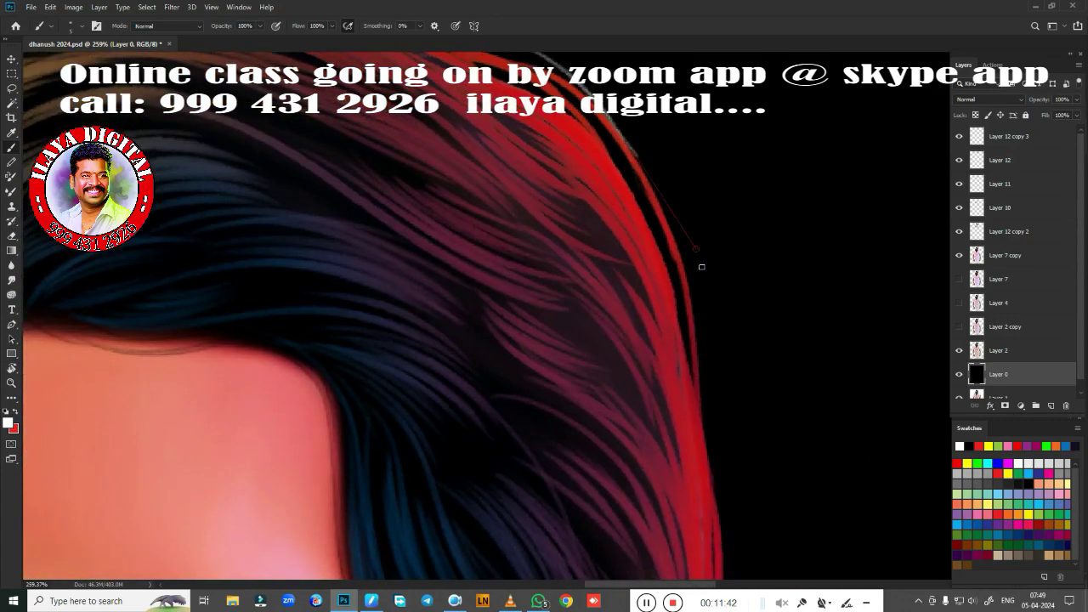
# Step: Add more light strokes along the right red hair outline and centre the face in view
pyautogui.moveTo(685, 402); pyautogui.dragTo(685, 206)
pyautogui.scroll(-2, 685, 206)
pyautogui.scroll(-3, 661, 206)
pyautogui.scroll(-2, 673, 260)
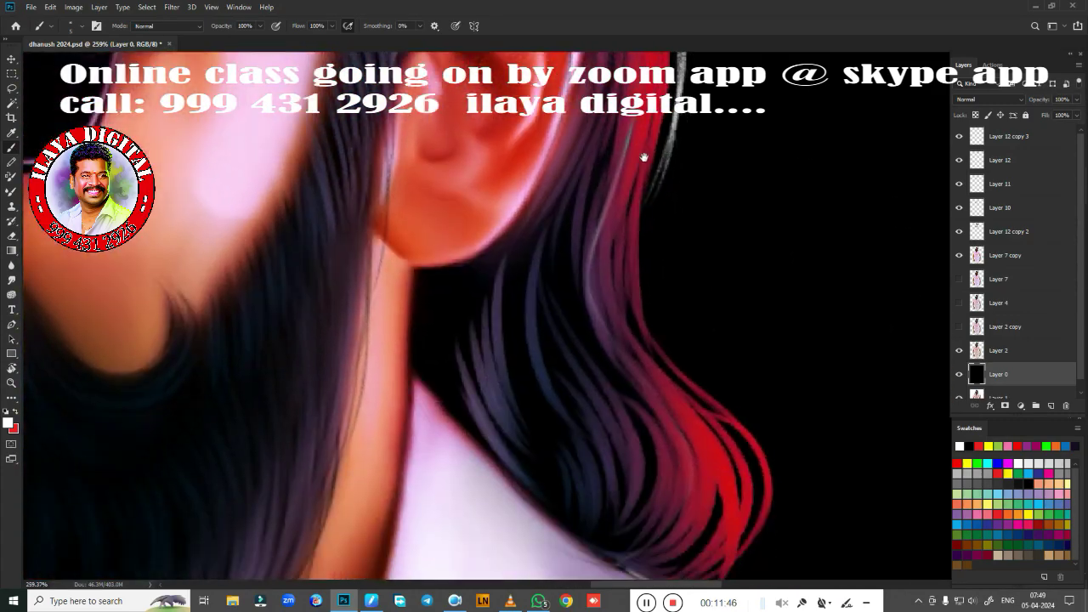
pyautogui.scroll(-2, 646, 153)
pyautogui.moveTo(652, 348); pyautogui.dragTo(757, 501)
pyautogui.scroll(-3, 663, 298)
pyautogui.moveTo(595, 119); pyautogui.dragTo(712, 450)
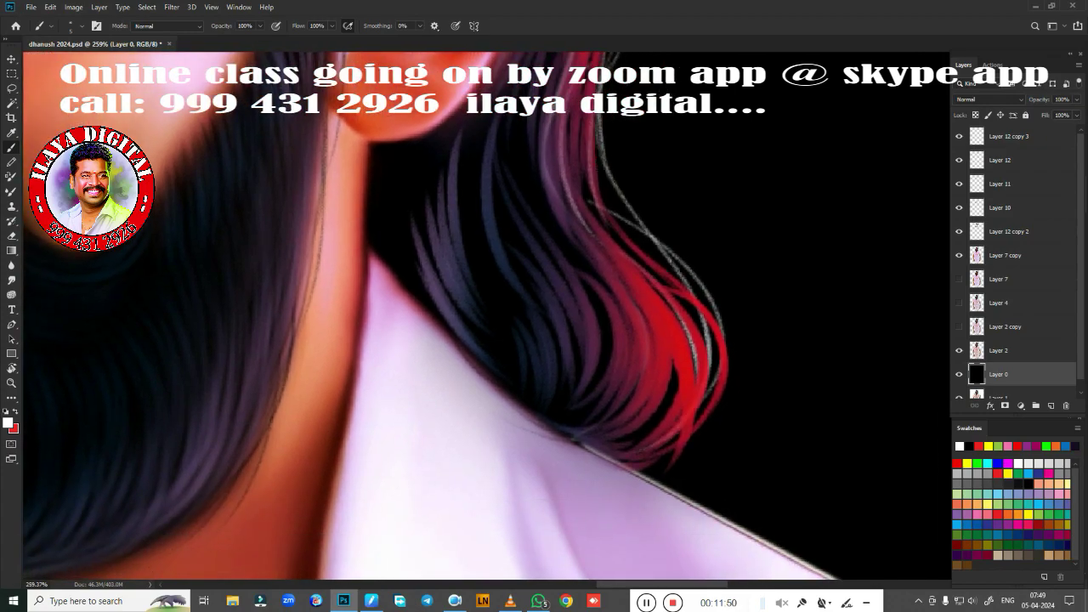
pyautogui.moveTo(646, 280); pyautogui.dragTo(680, 463)
pyautogui.scroll(-5, 561, 442)
pyautogui.moveTo(408, 353); pyautogui.dragTo(560, 511)
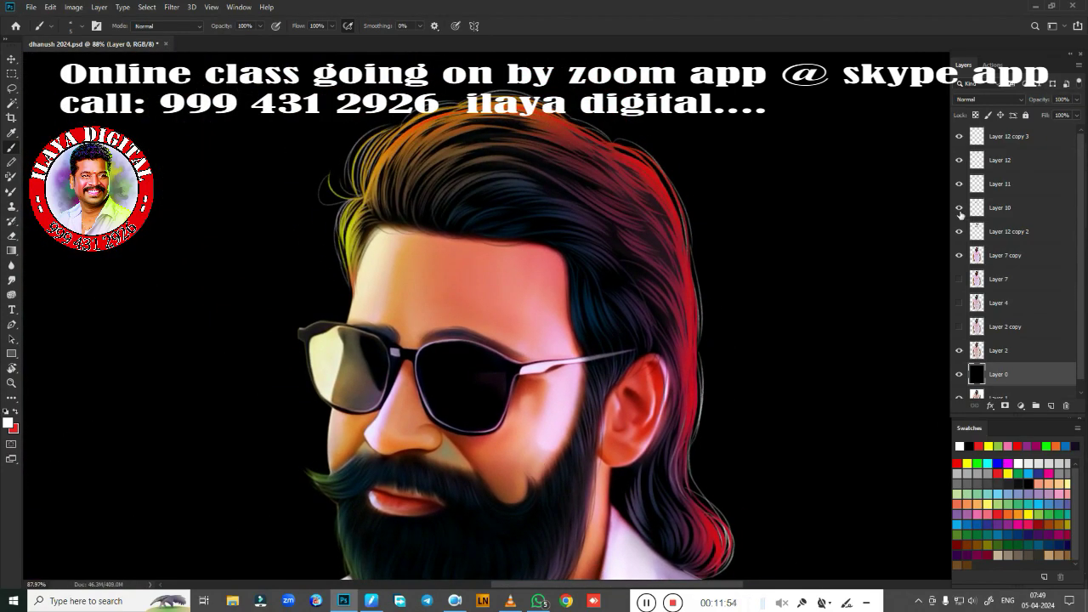
pyautogui.hotkey('ctrl', 'BackSpace')
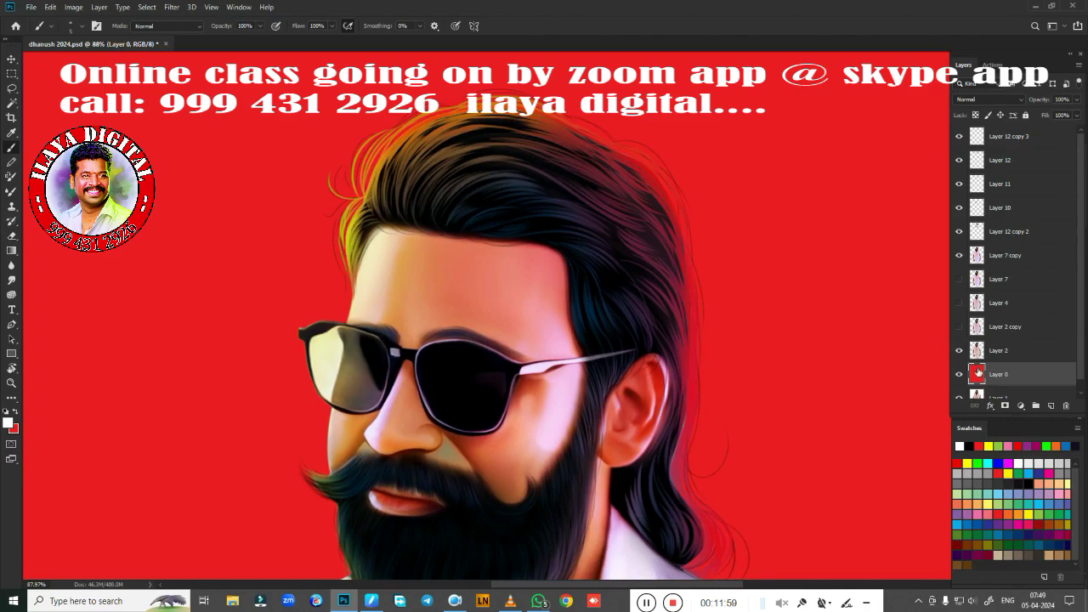
pyautogui.hotkey('ctrl', 'u')
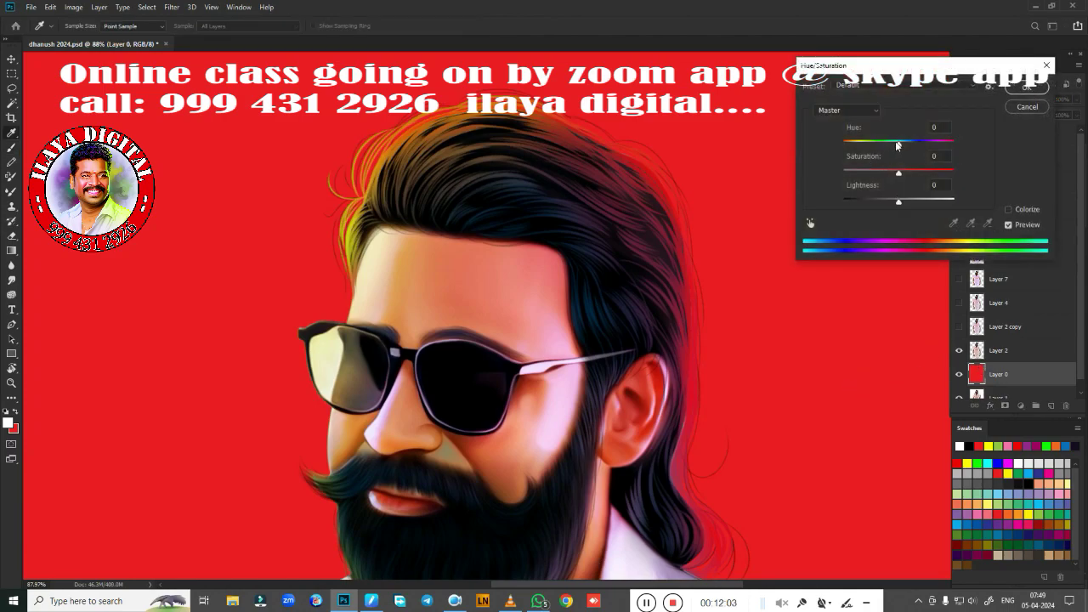
pyautogui.moveTo(898, 141); pyautogui.dragTo(855, 143)
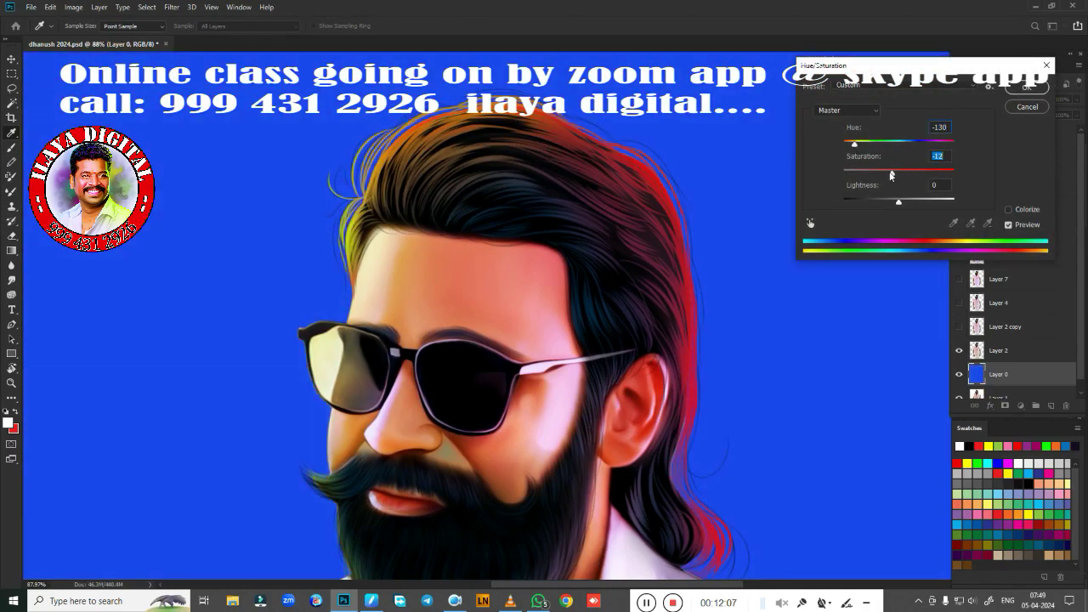
pyautogui.moveTo(891, 175); pyautogui.dragTo(872, 178)
pyautogui.click(1026, 87)
pyautogui.hotkey('ctrl', '0')
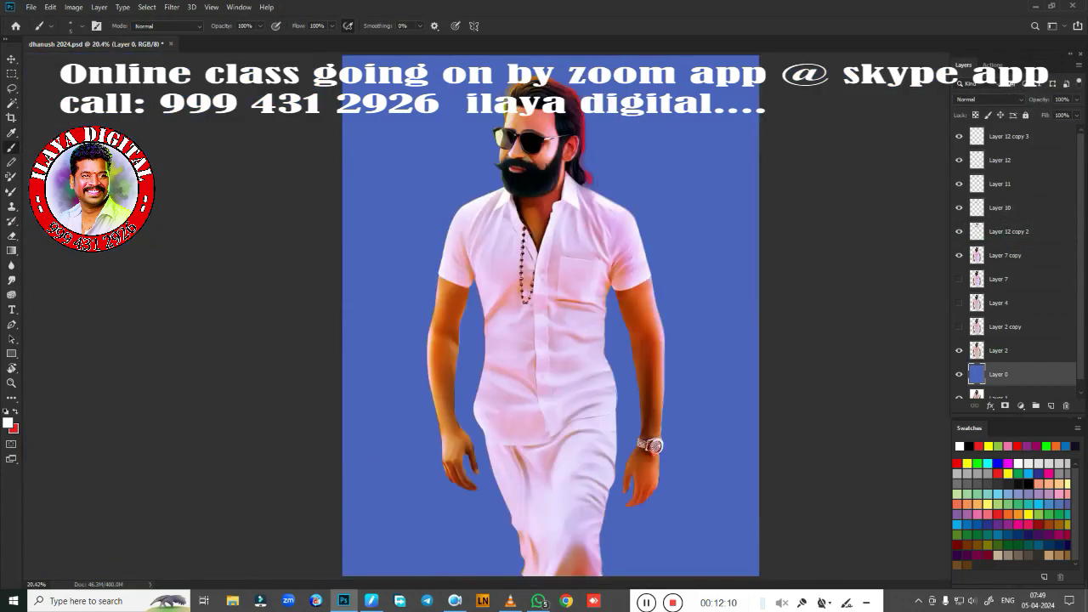
pyautogui.scroll(3, 571, 336)
pyautogui.scroll(3, 570, 337)
pyautogui.scroll(3, 570, 337)
pyautogui.scroll(5, 461, 454)
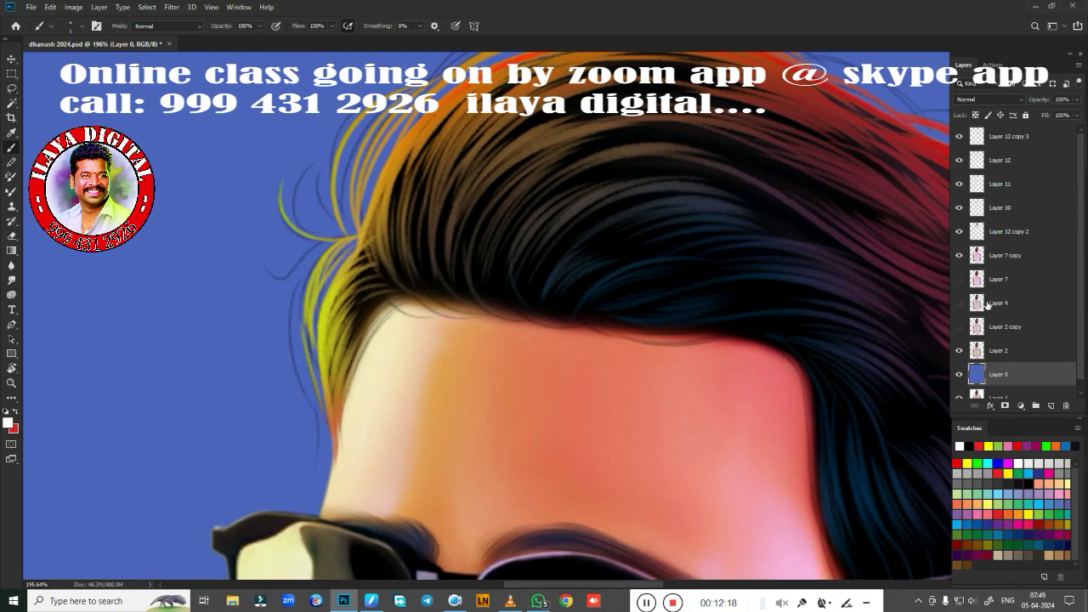
pyautogui.click(961, 373)
pyautogui.click(963, 377)
pyautogui.click(963, 377)
pyautogui.hotkey('ctrl', 'u')
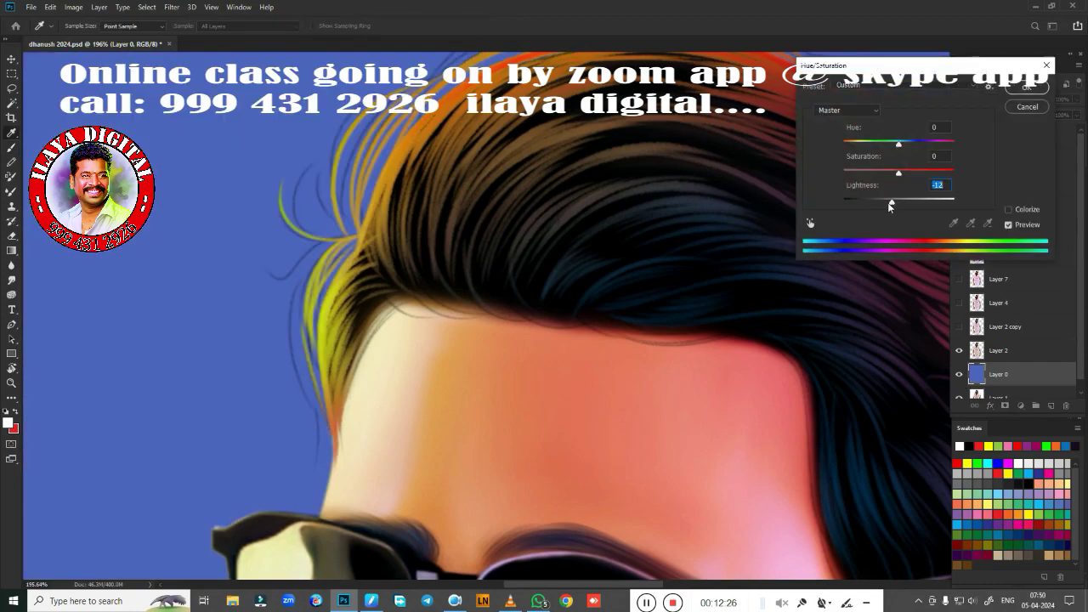
pyautogui.moveTo(899, 201); pyautogui.dragTo(842, 202)
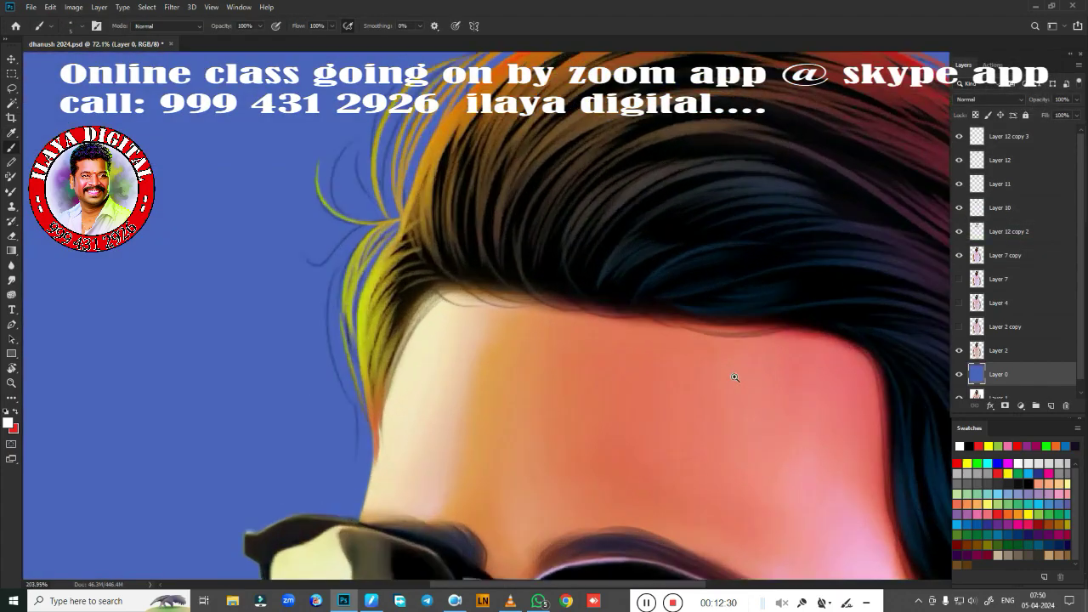
# Step: Briefly hide and re-show the background and upper layers to check their effect
pyautogui.scroll(-3, 731, 370)
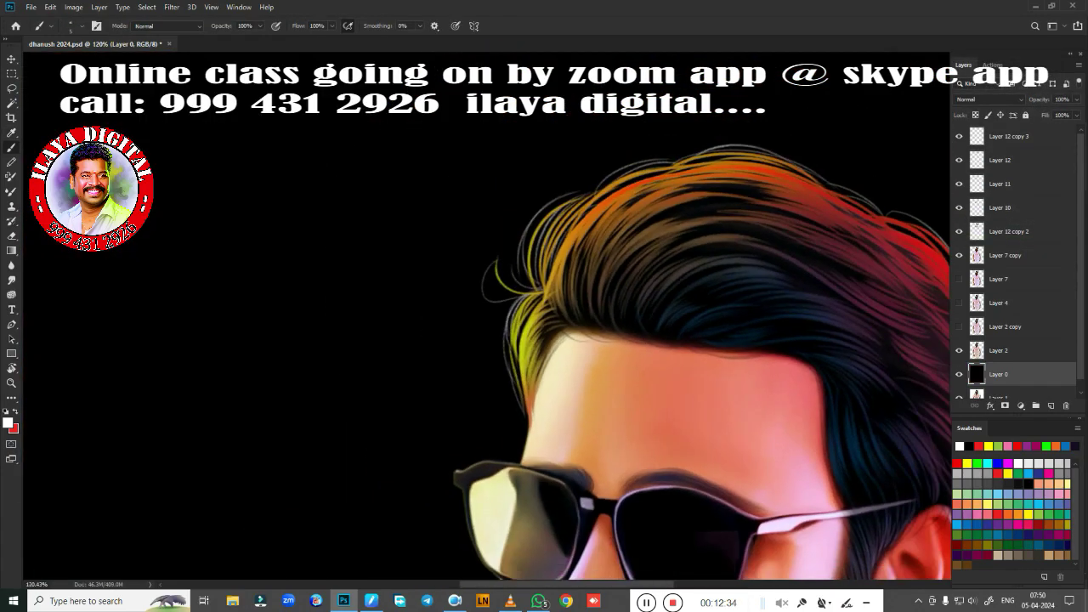
pyautogui.click(959, 374)
pyautogui.click(959, 374)
pyautogui.click(959, 374)
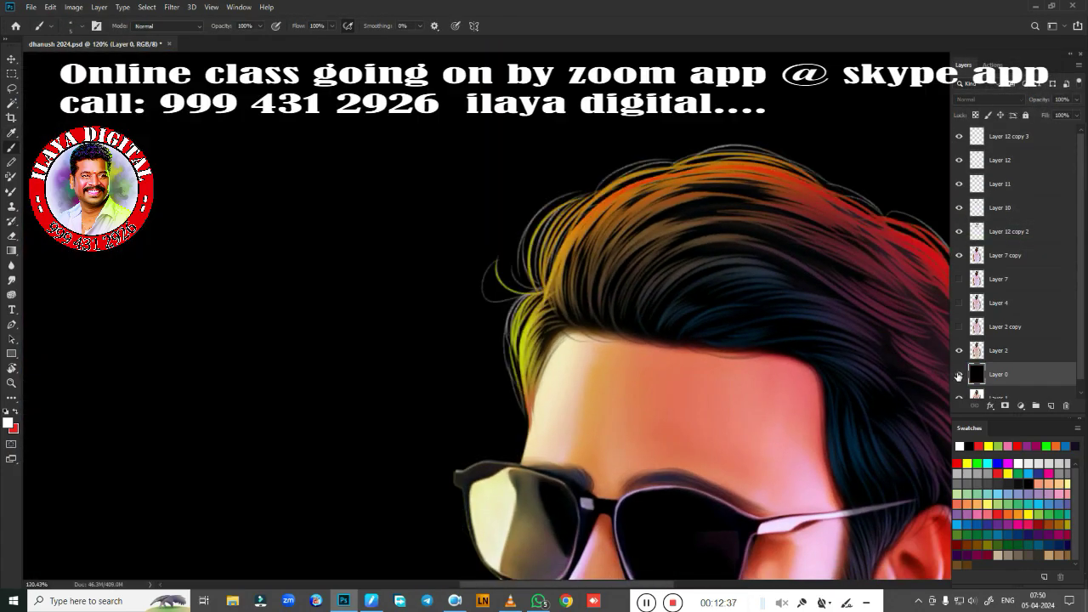
pyautogui.click(958, 207)
pyautogui.click(959, 231)
pyautogui.click(959, 255)
pyautogui.hotkey('ctrl', 'u')
pyautogui.press('Return')
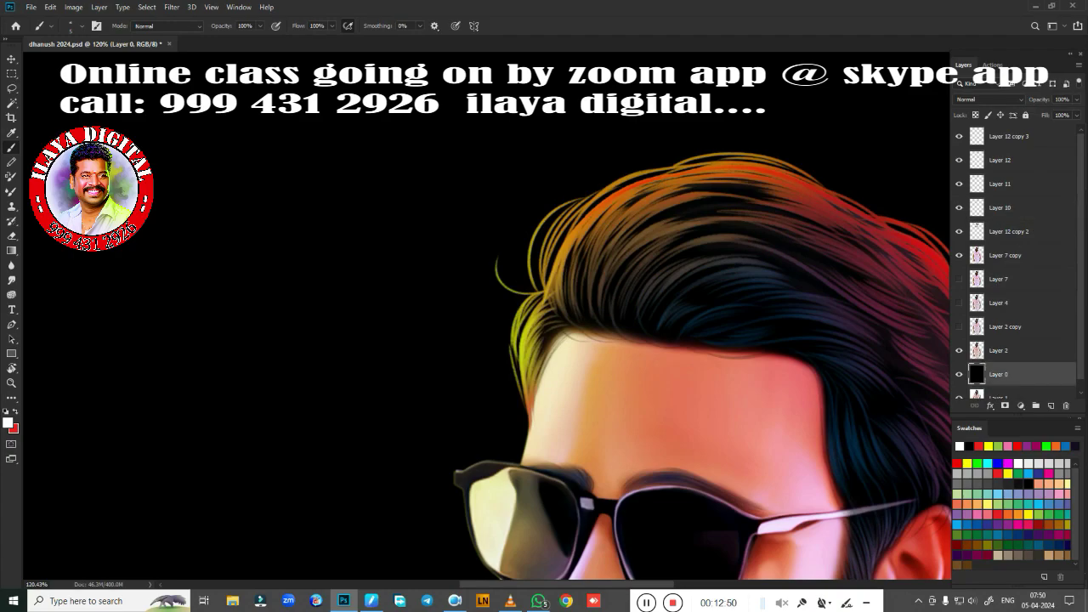
# Step: Make Layer 10 the active layer and zoom in on the hairline
pyautogui.hotkey('ctrl', '+')
pyautogui.click(977, 207)
pyautogui.scroll(1, 719, 348)
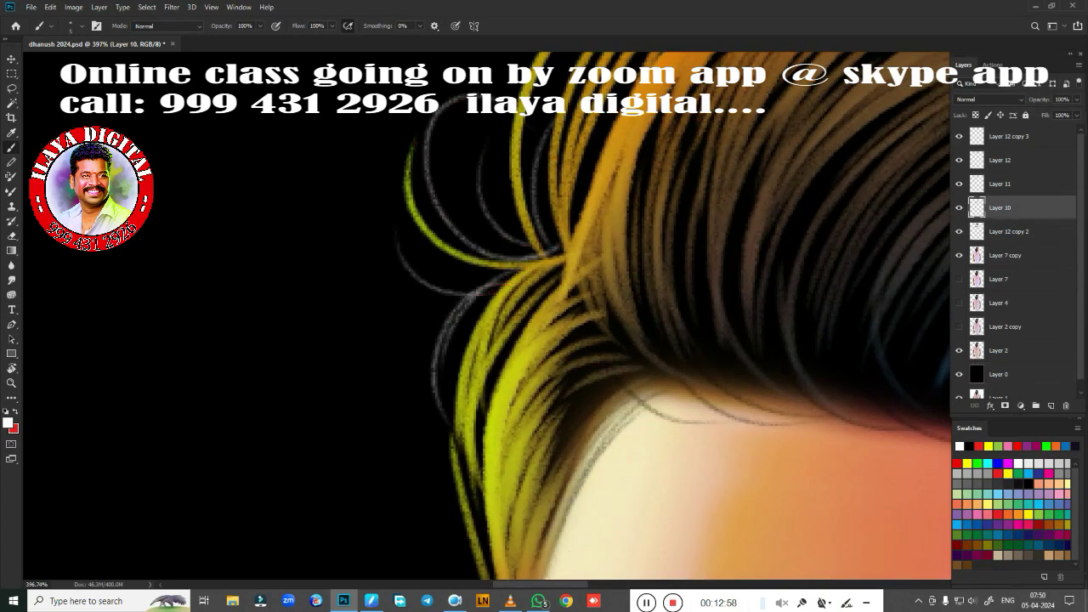
pyautogui.moveTo(435, 381); pyautogui.dragTo(404, 202)
pyautogui.scroll(3, 520, 340)
pyautogui.scroll(3, 505, 379)
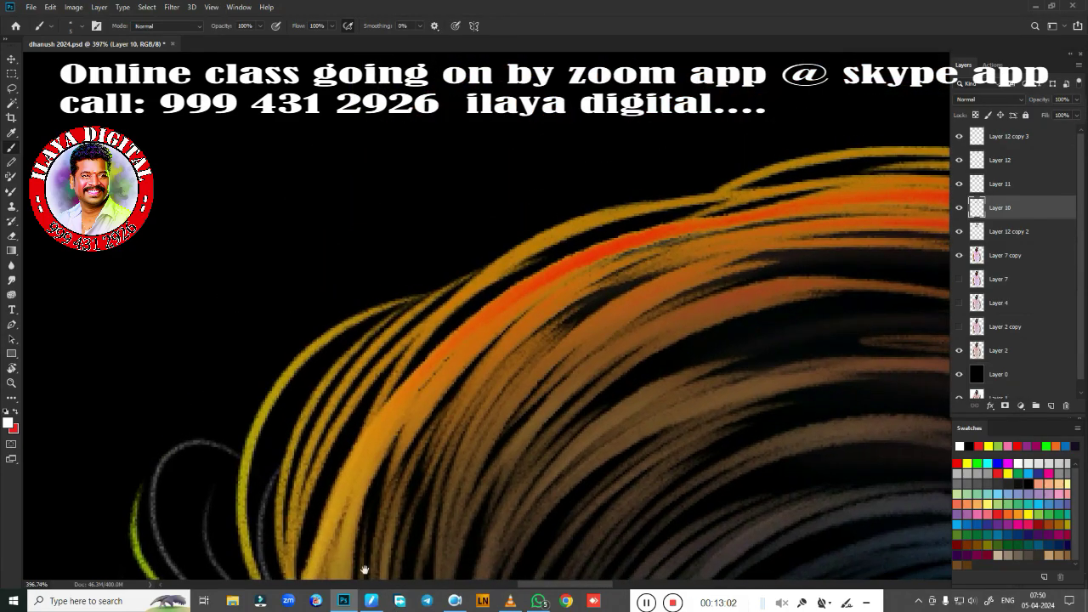
pyautogui.scroll(2, 510, 238)
pyautogui.hscroll(5, 510, 238)
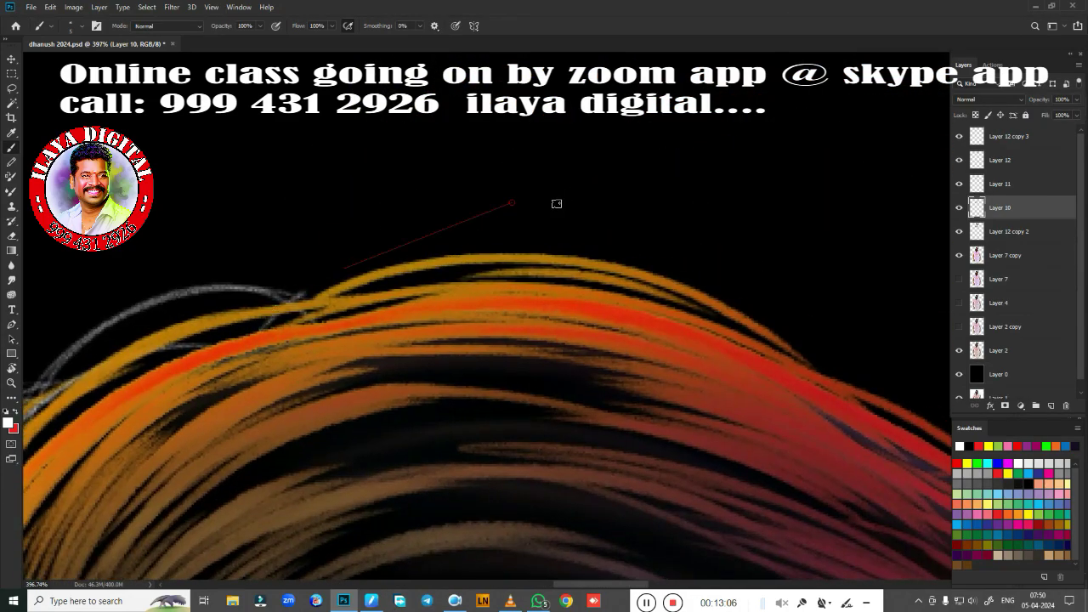
pyautogui.hscroll(5, 439, 301)
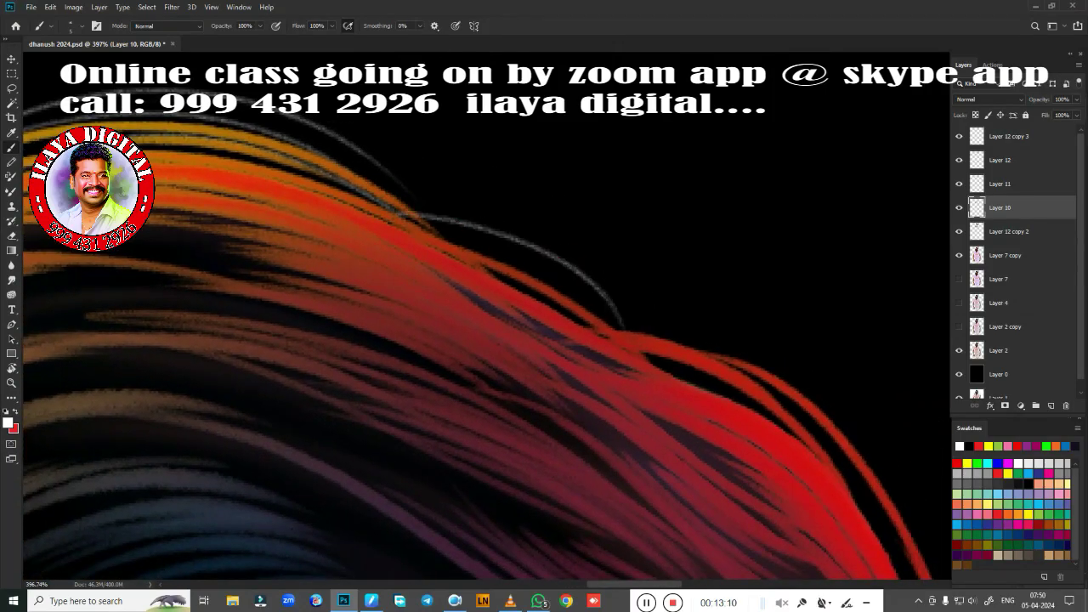
# Step: Paint a thin red strand in the right side of the hair
pyautogui.scroll(-2, 489, 261)
pyautogui.scroll(-2, 490, 262)
pyautogui.scroll(-2, 592, 291)
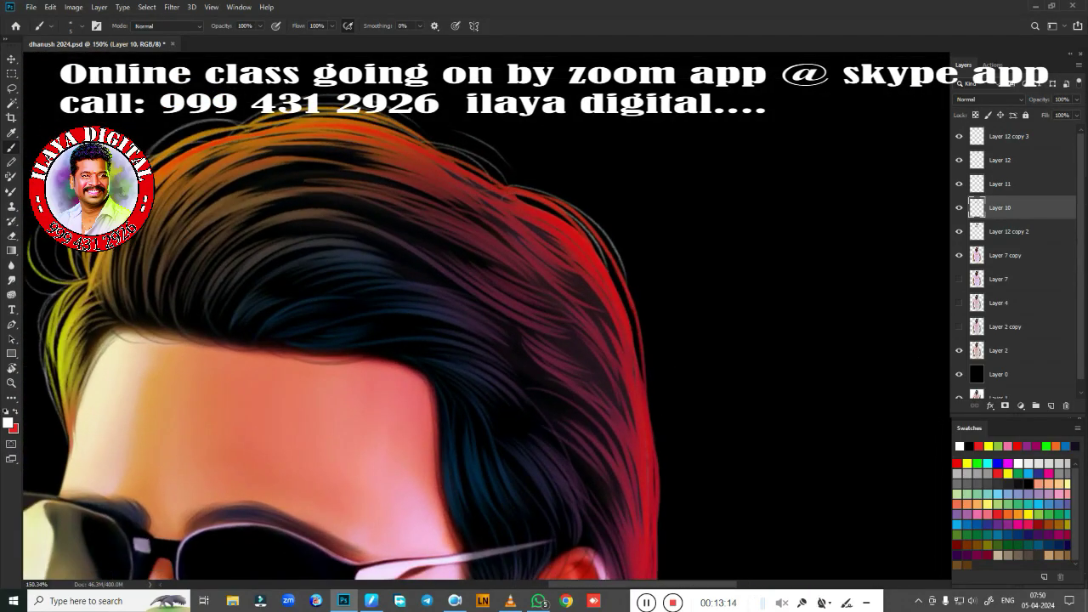
pyautogui.scroll(-3, 646, 340)
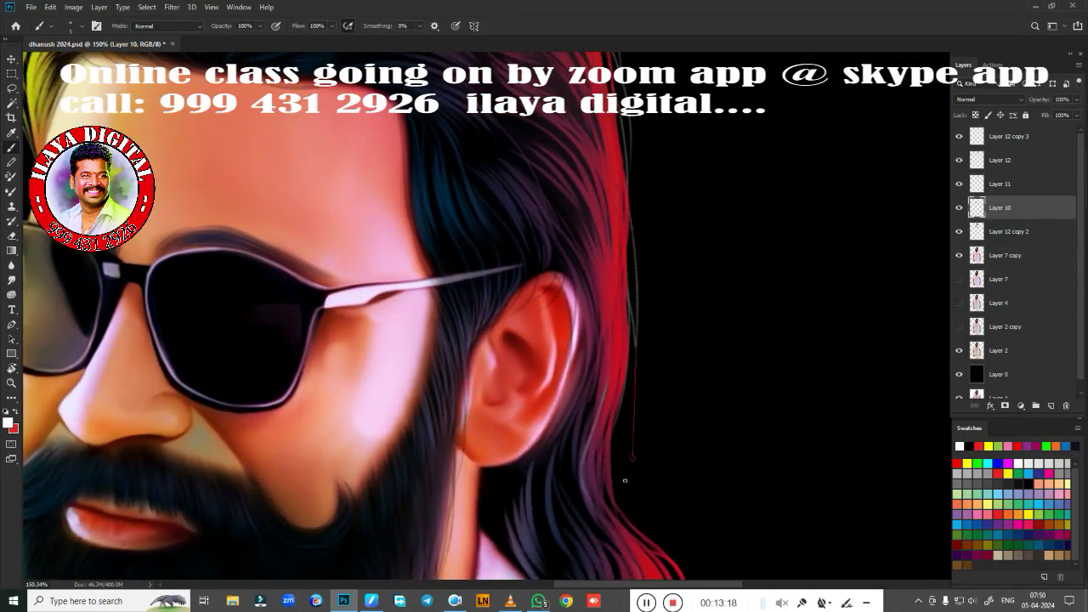
pyautogui.scroll(-2, 620, 281)
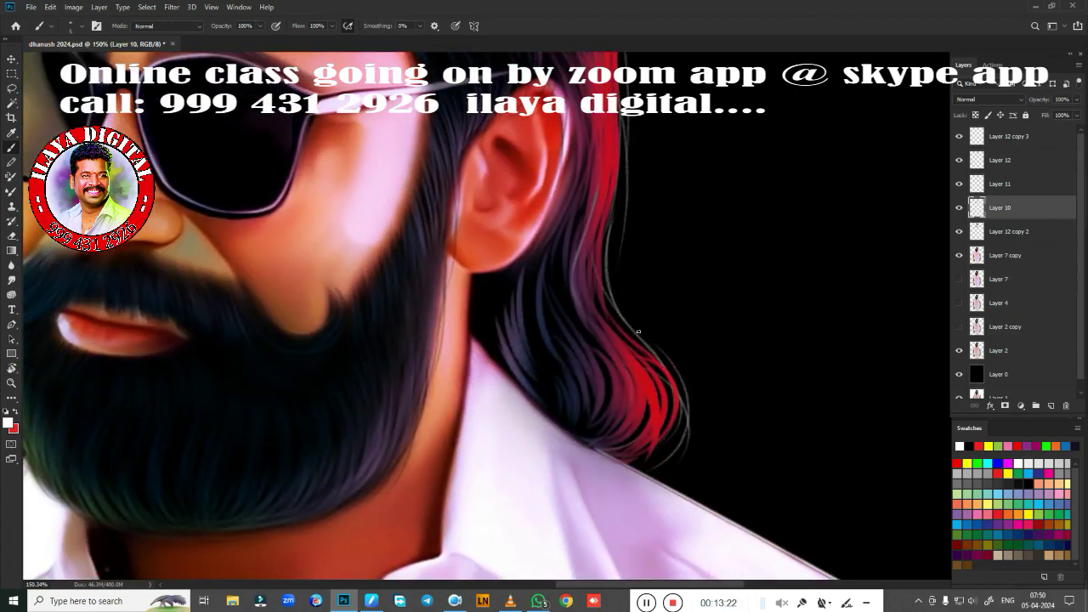
pyautogui.scroll(3, 638, 331)
pyautogui.scroll(2, 510, 383)
pyautogui.scroll(3, 622, 451)
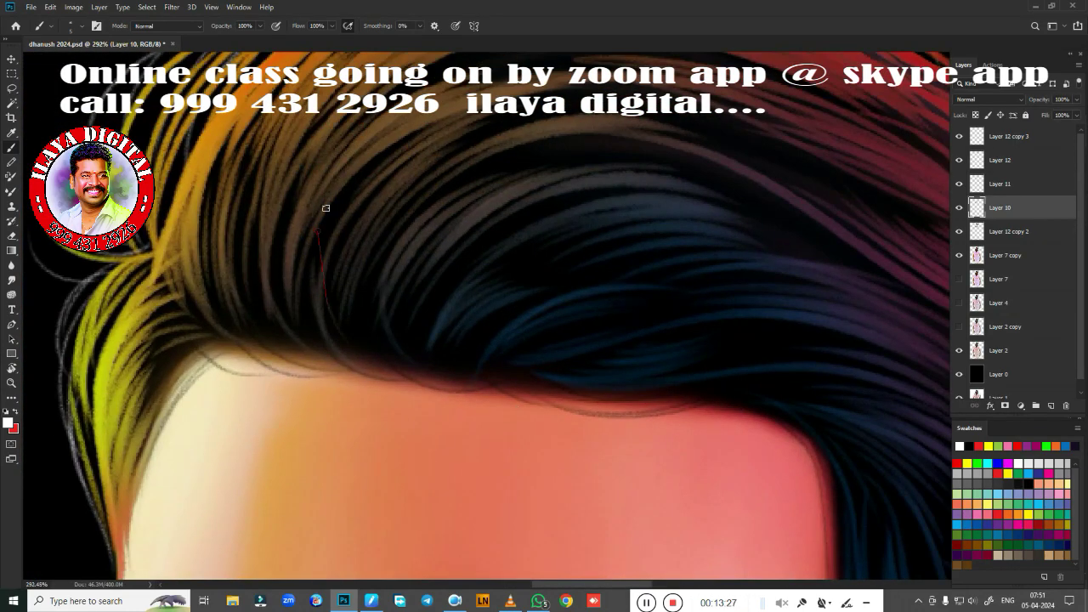
pyautogui.scroll(2, 326, 207)
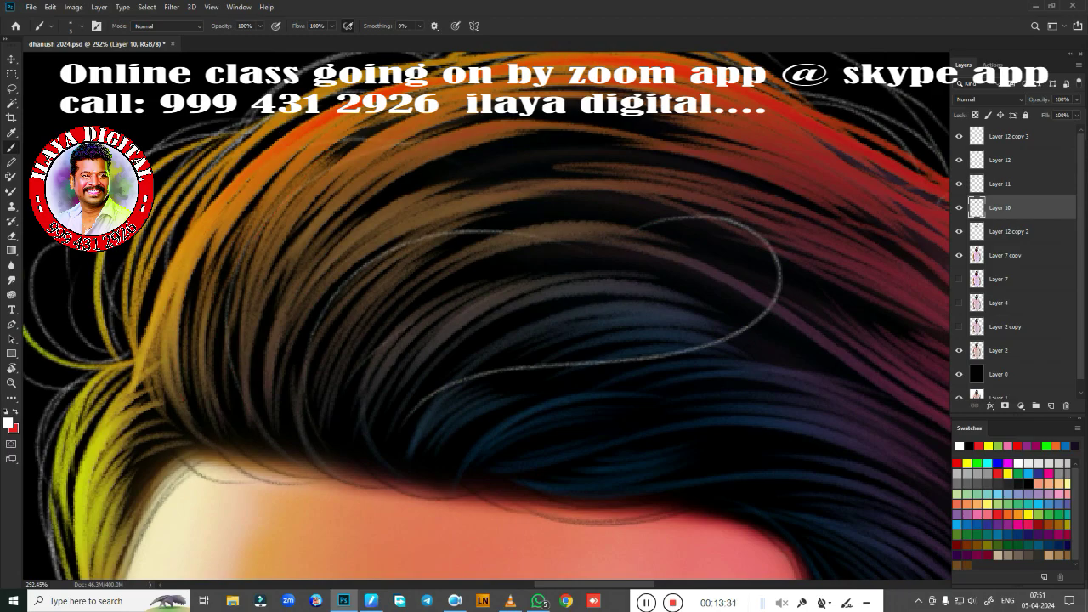
pyautogui.scroll(-3, 693, 356)
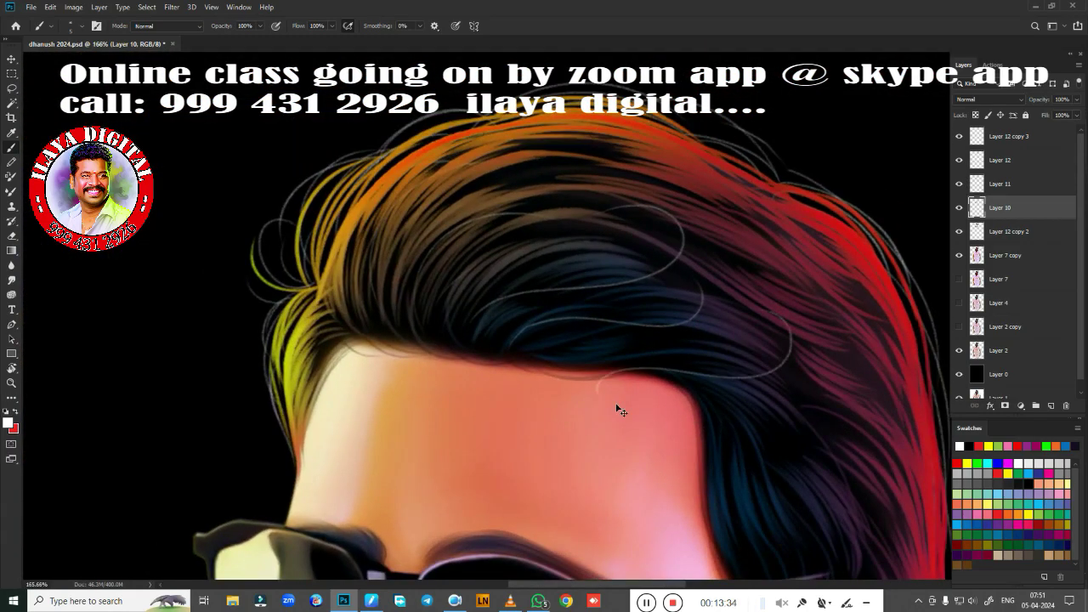
pyautogui.moveTo(786, 380); pyautogui.dragTo(848, 367)
pyautogui.scroll(-3, 840, 384)
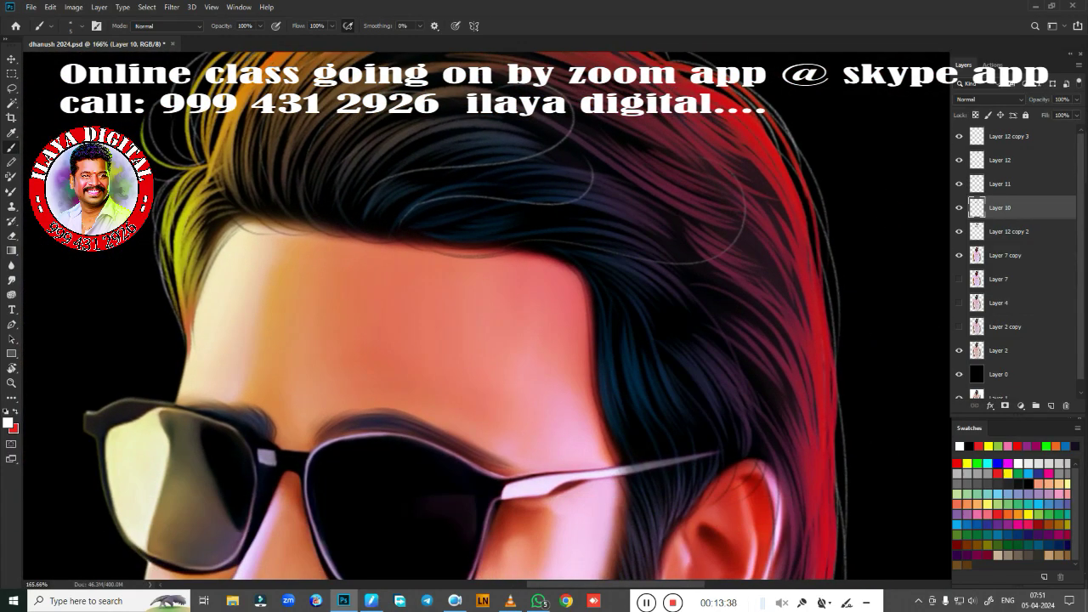
pyautogui.scroll(3, 663, 417)
pyautogui.scroll(2, 473, 212)
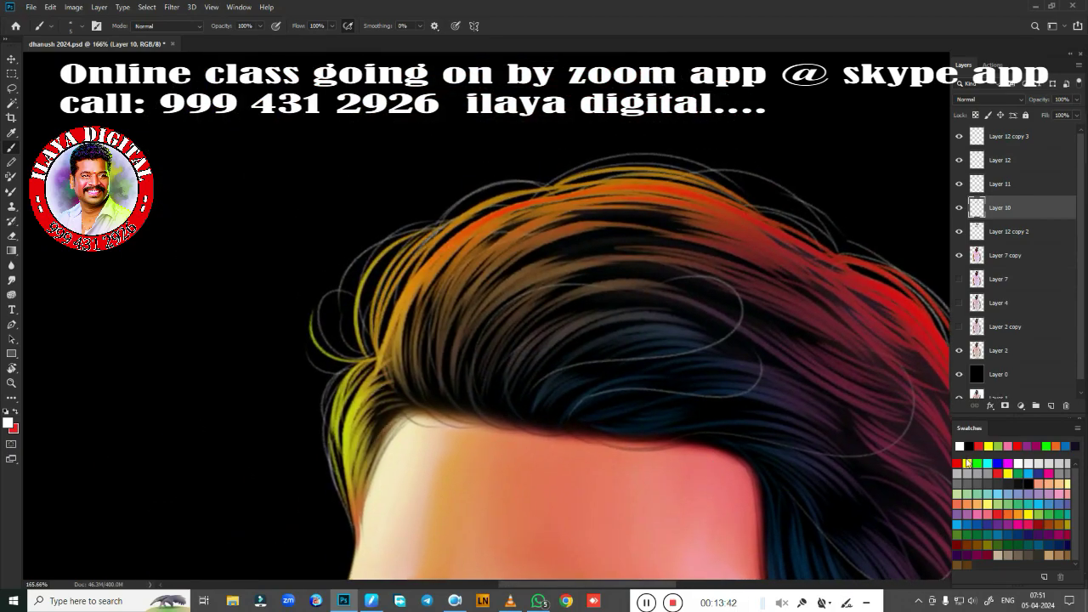
# Step: Pick yellow from Swatches and paint thin strands across and over the dark hair
pyautogui.click(966, 463)
pyautogui.moveTo(554, 250)
pyautogui.mouseDown()
pyautogui.moveTo(535, 395)
pyautogui.moveTo(722, 280)
pyautogui.mouseUp()
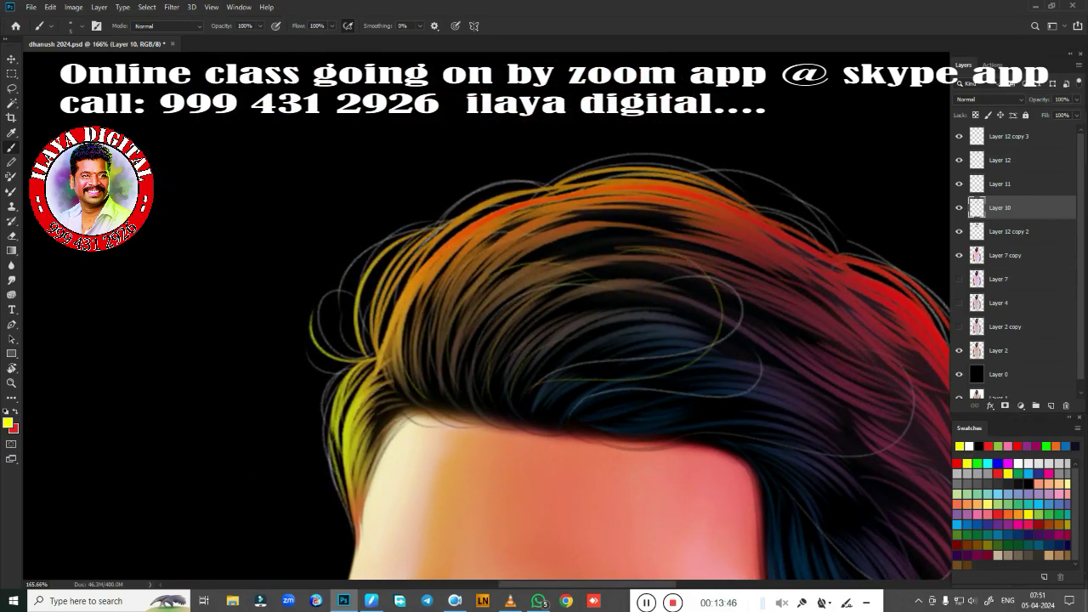
pyautogui.moveTo(659, 425); pyautogui.dragTo(889, 462)
pyautogui.moveTo(665, 198); pyautogui.dragTo(449, 204)
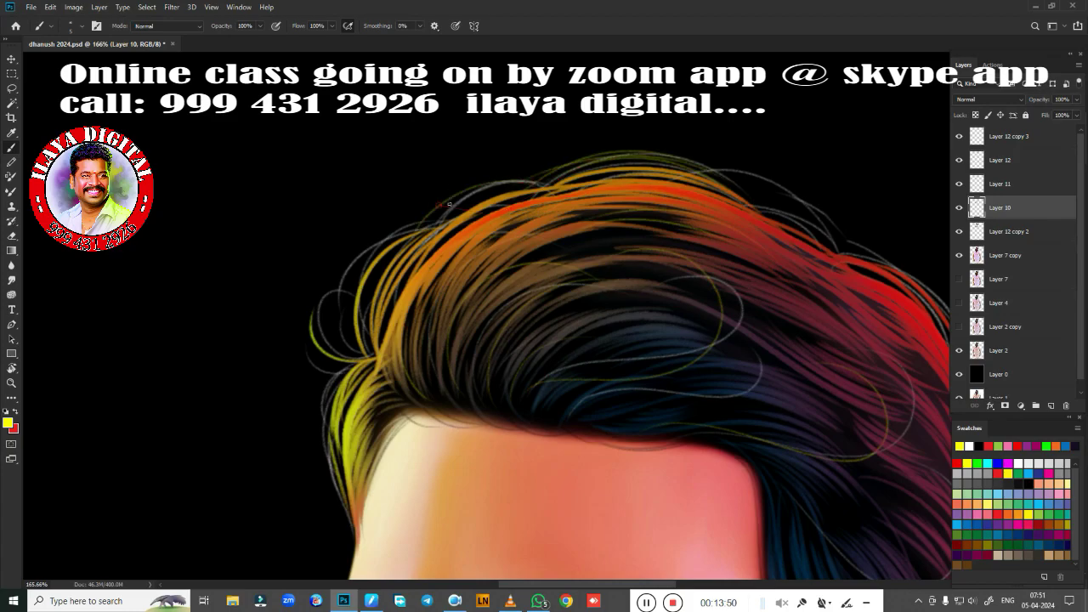
# Step: Brush a yellow-green highlight down the beard's left edge
pyautogui.scroll(-2, 848, 286)
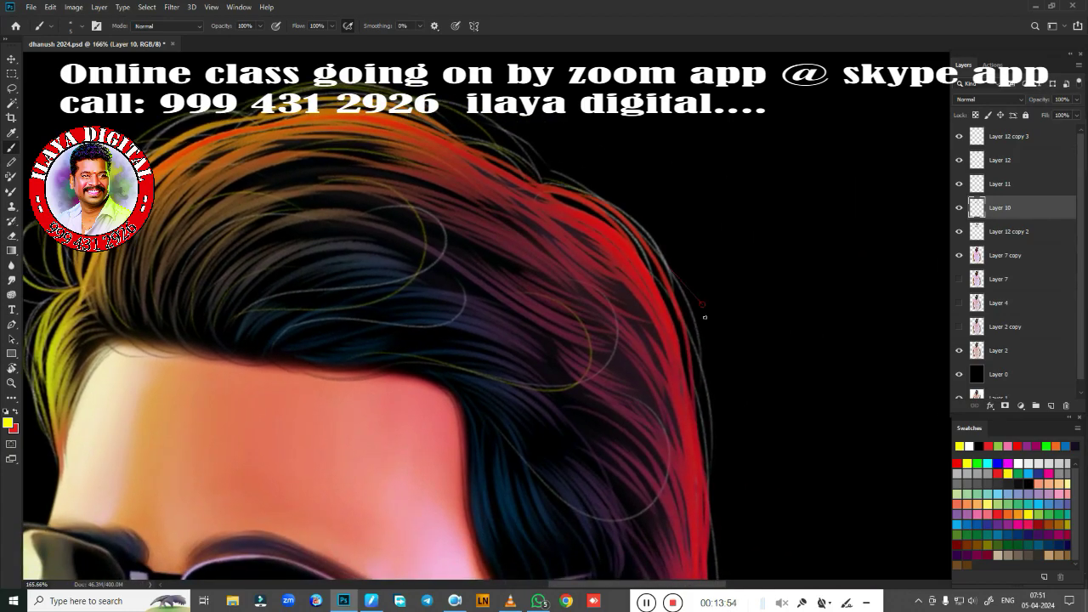
pyautogui.scroll(-3, 704, 311)
pyautogui.scroll(6, 569, 544)
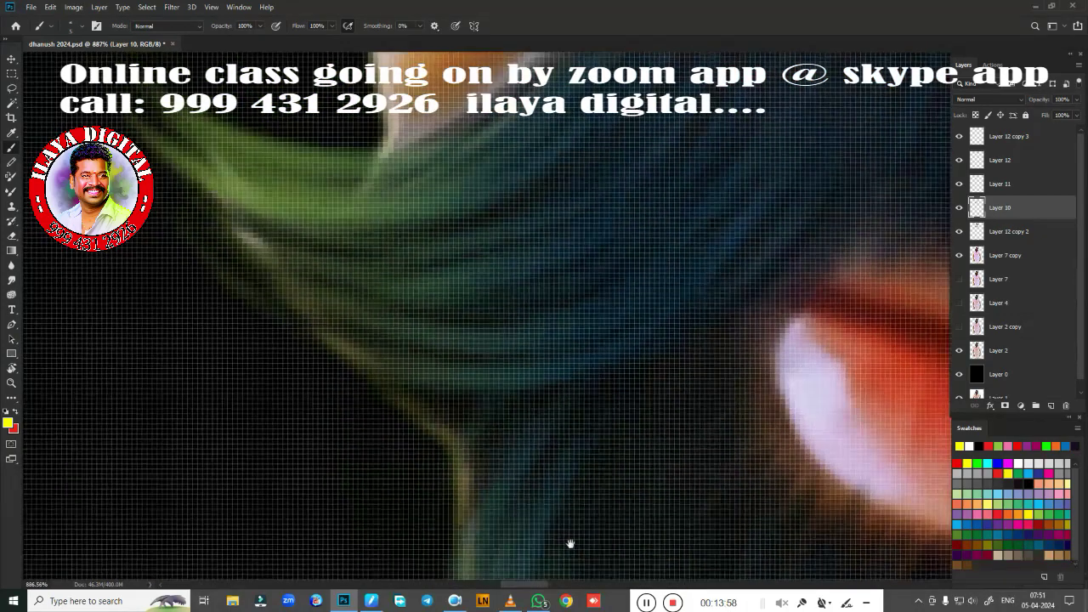
pyautogui.scroll(-2, 515, 451)
pyautogui.scroll(1, 485, 485)
pyautogui.scroll(-1, 486, 485)
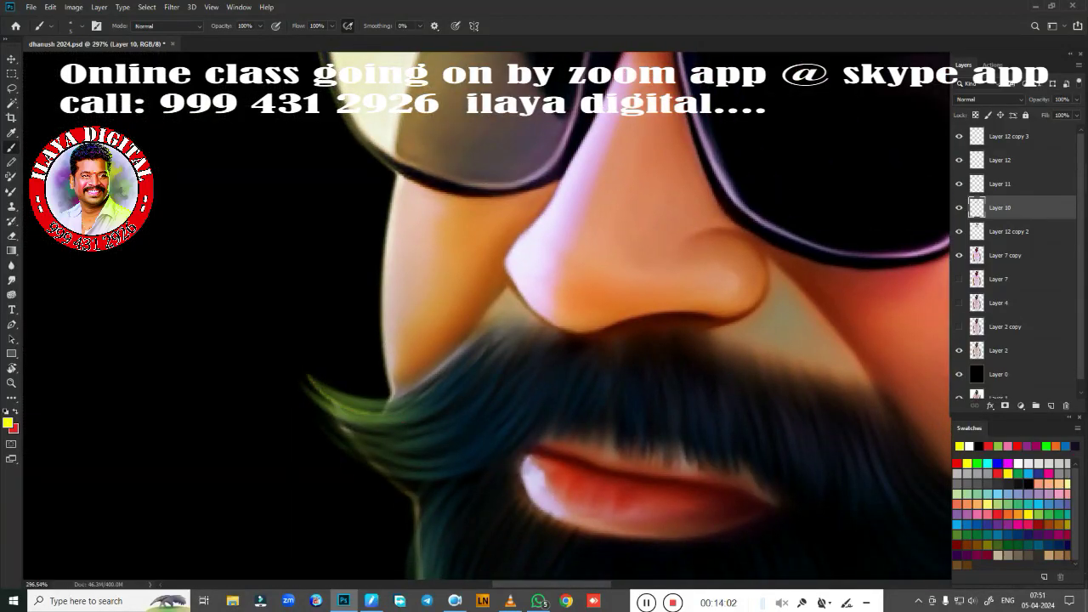
pyautogui.scroll(-3, 425, 304)
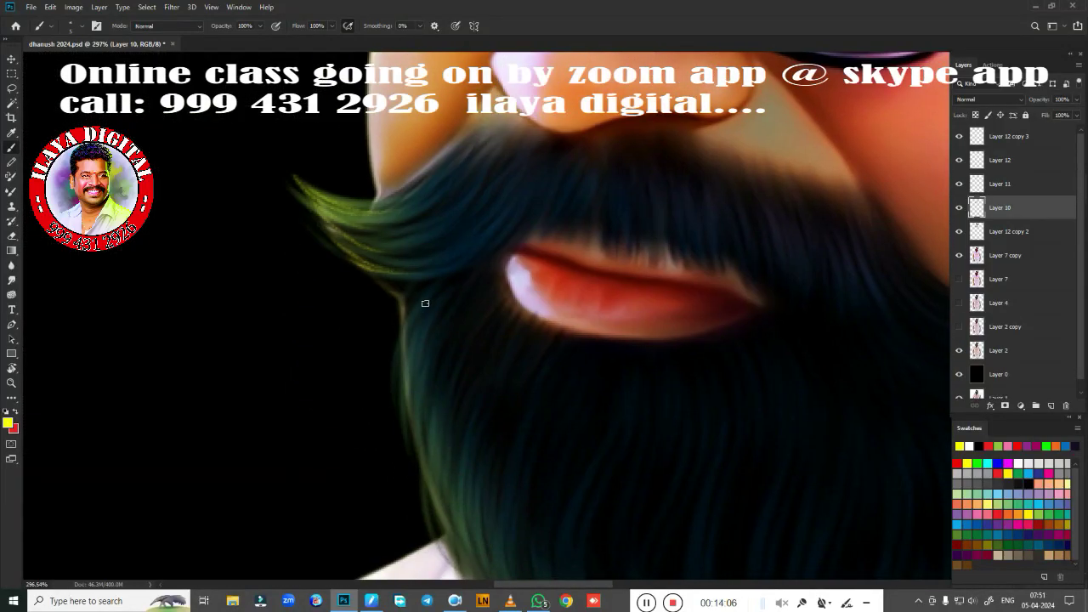
pyautogui.moveTo(424, 398); pyautogui.dragTo(449, 513)
pyautogui.scroll(-2, 473, 359)
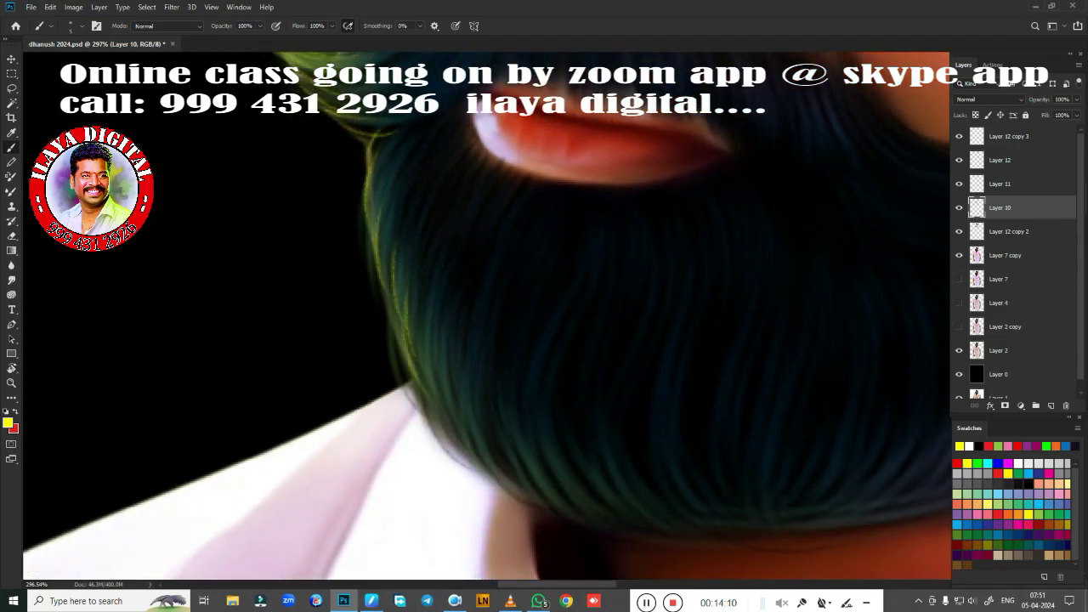
pyautogui.scroll(-2, 483, 422)
# Step: Switch the painting colour to white and bring the lower beard and chin into view
pyautogui.click(970, 446)
pyautogui.scroll(3, 496, 362)
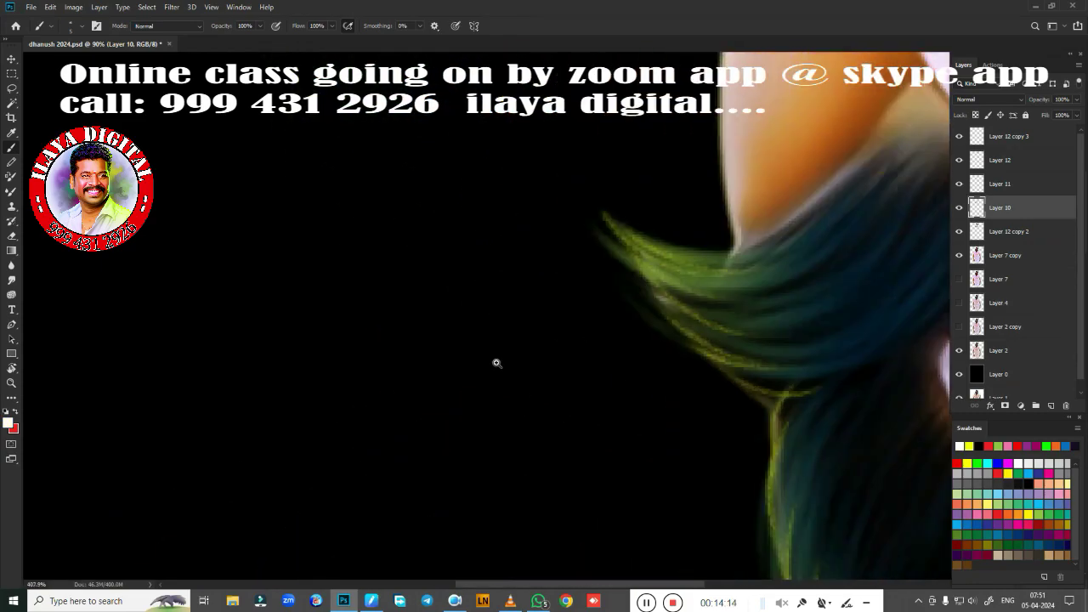
pyautogui.scroll(2, 425, 365)
pyautogui.moveTo(399, 451); pyautogui.dragTo(433, 279)
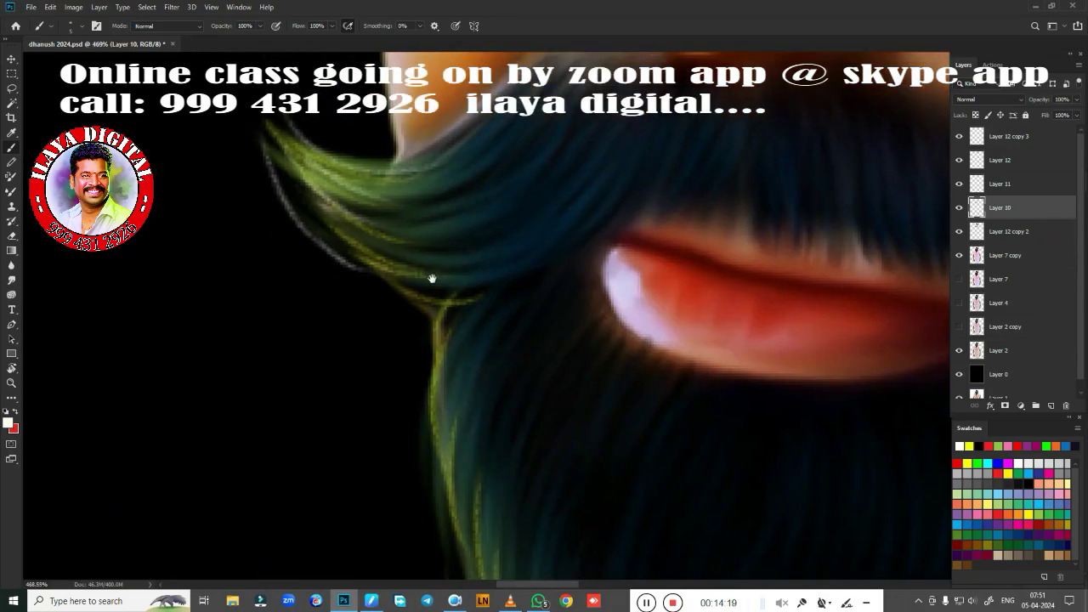
pyautogui.moveTo(408, 383); pyautogui.dragTo(466, 240)
pyautogui.scroll(-2, 425, 315)
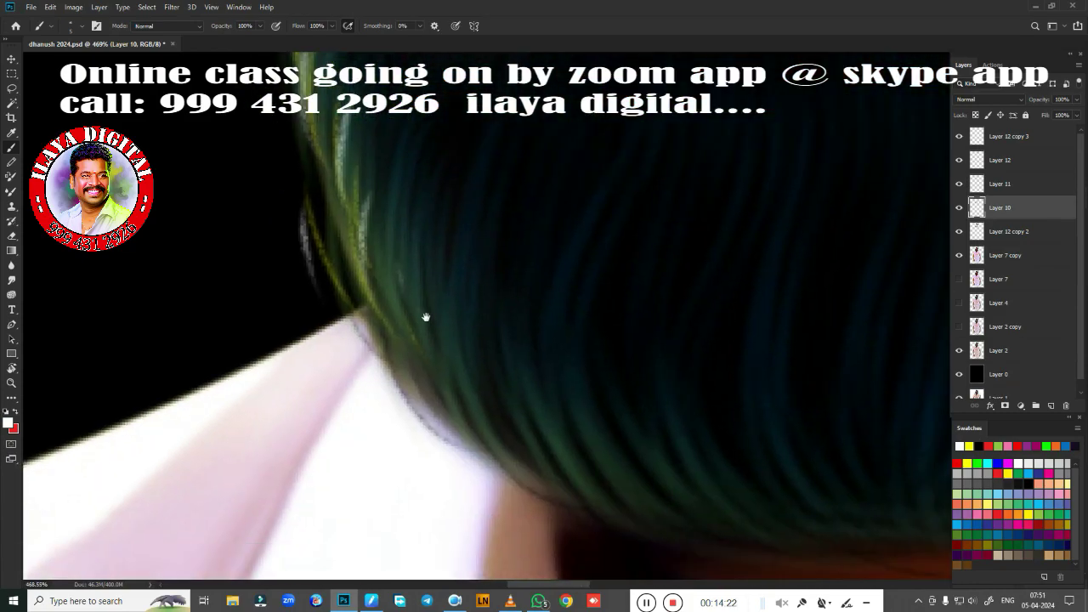
pyautogui.scroll(-3, 544, 340)
pyautogui.scroll(3, 788, 398)
# Step: Group the painted layers from Layer 12 copy 3 down into Group 1 and duplicate it
pyautogui.scroll(-4, 510, 440)
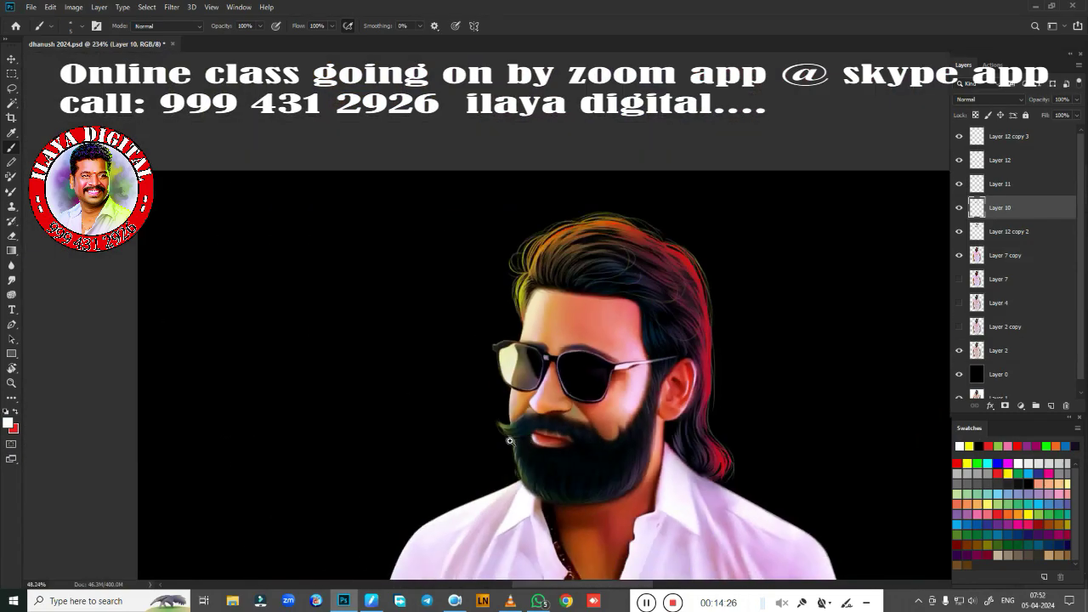
pyautogui.scroll(-3, 822, 398)
pyautogui.scroll(-2, 675, 213)
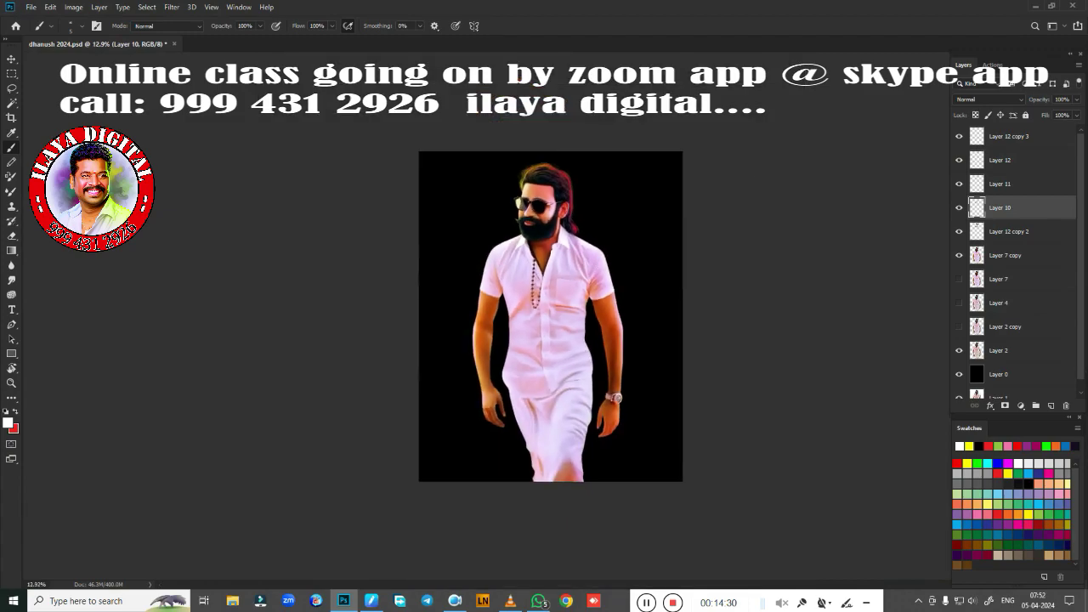
pyautogui.moveTo(1027, 138)
pyautogui.mouseDown()
pyautogui.moveTo(1027, 294)
pyautogui.moveTo(1016, 330)
pyautogui.mouseUp()
pyautogui.hotkey('ctrl', 'g')
pyautogui.hotkey('ctrl', 'j')
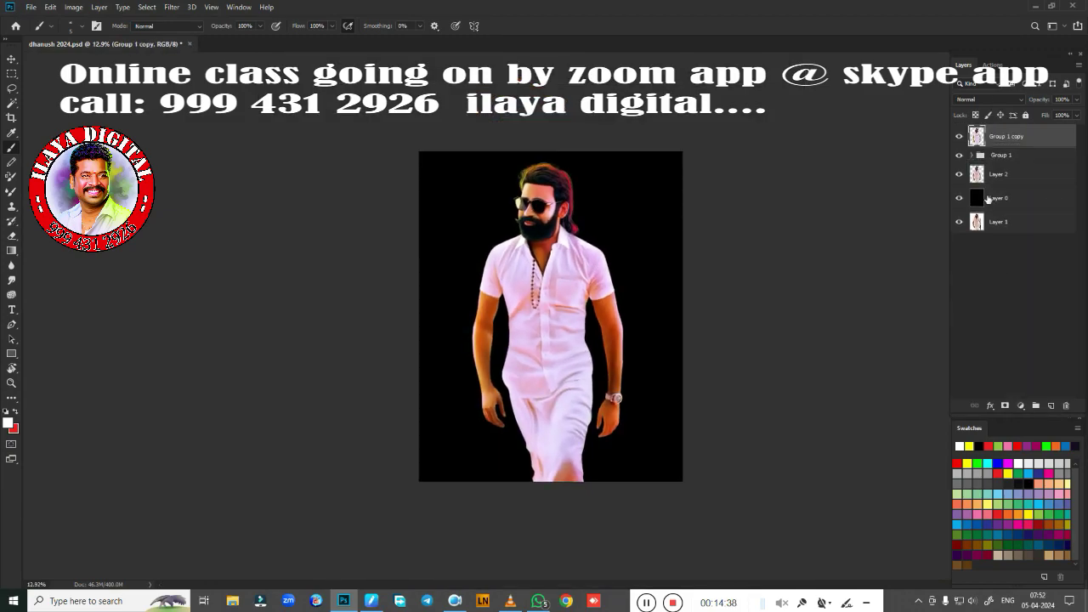
# Step: Fit the image to the window, switch to the Move tool, and minimize the pen-tablet settings
pyautogui.hotkey('ctrl', '0')
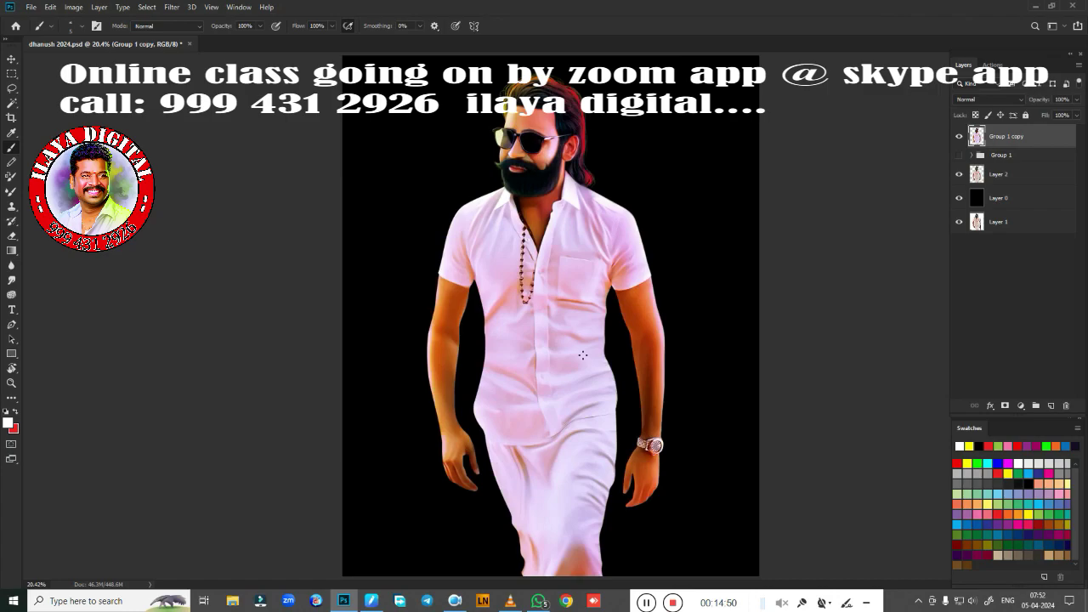
pyautogui.press('v')
pyautogui.click(371, 601)
pyautogui.click(780, 127)
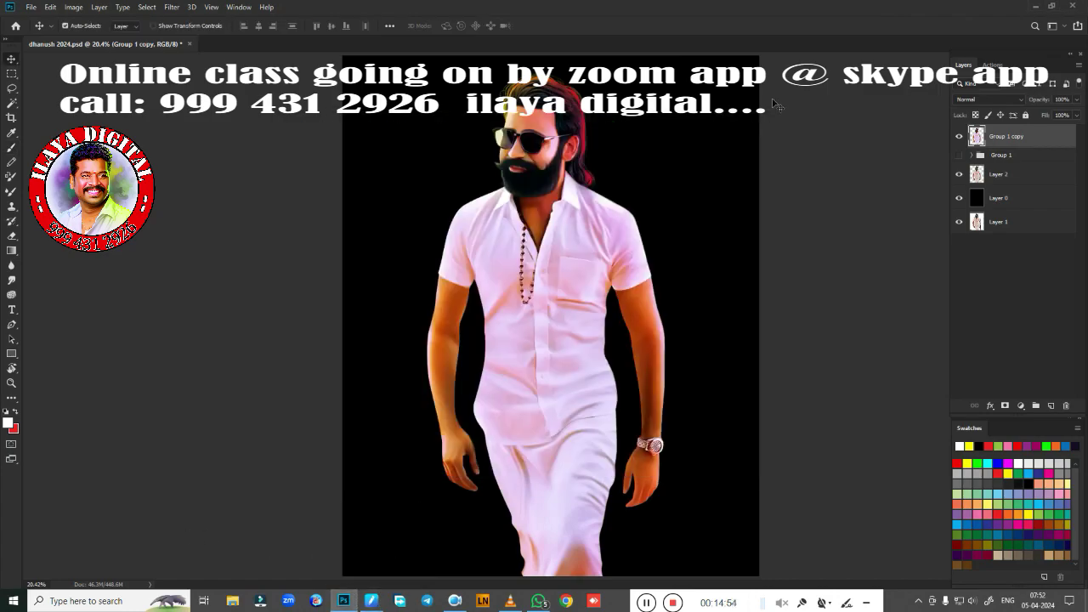
# Step: Open IMG_20200615_194954_811 from the backround folder via File > Open
pyautogui.click(32, 8)
pyautogui.click(46, 37)
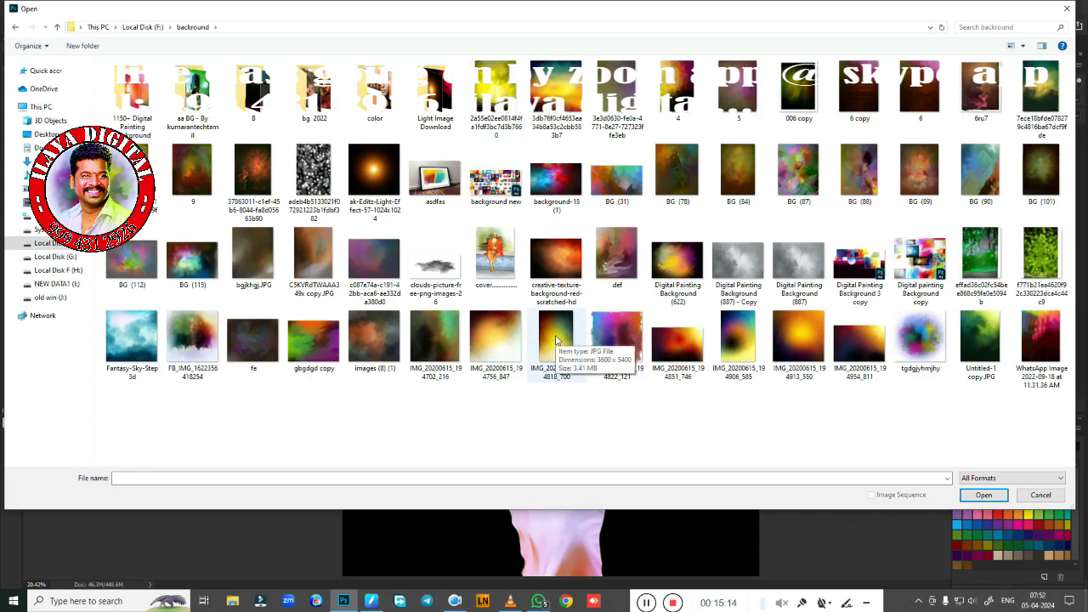
pyautogui.doubleClick(858, 340)
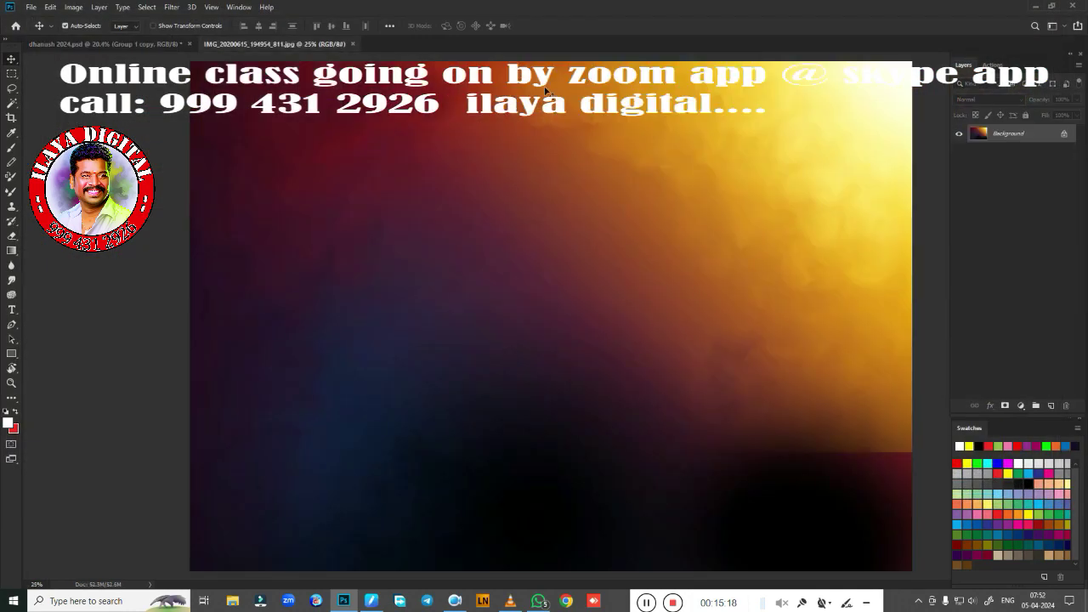
# Step: Bring the gradient into the portrait, flip it horizontally, stretch it over the canvas, and place it below Layer 2
pyautogui.moveTo(151, 49); pyautogui.dragTo(505, 298)
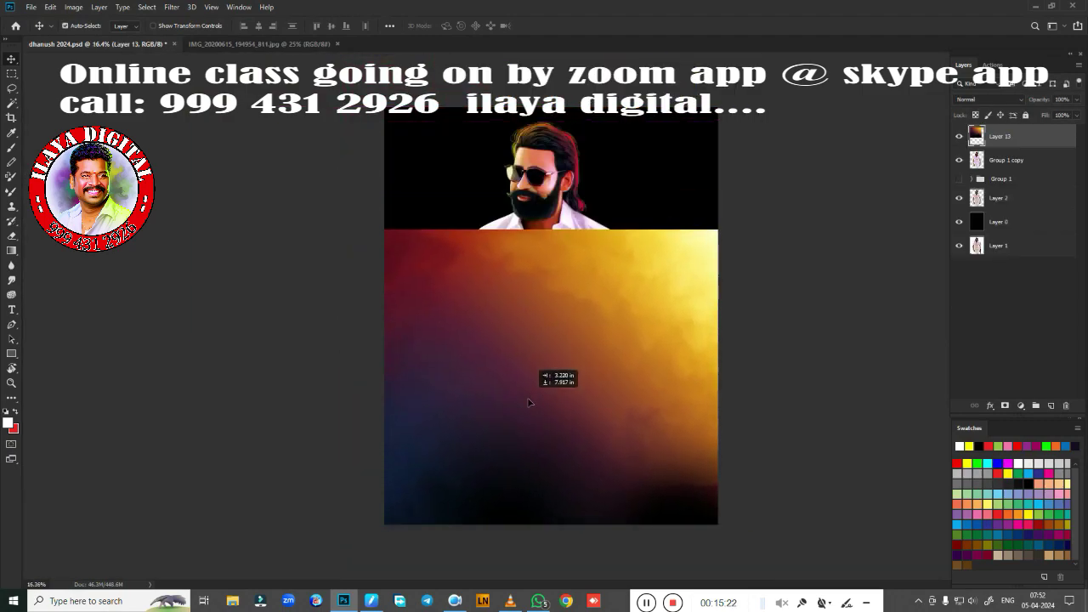
pyautogui.hotkey('ctrl', 't')
pyautogui.moveTo(332, 170); pyautogui.dragTo(459, 151)
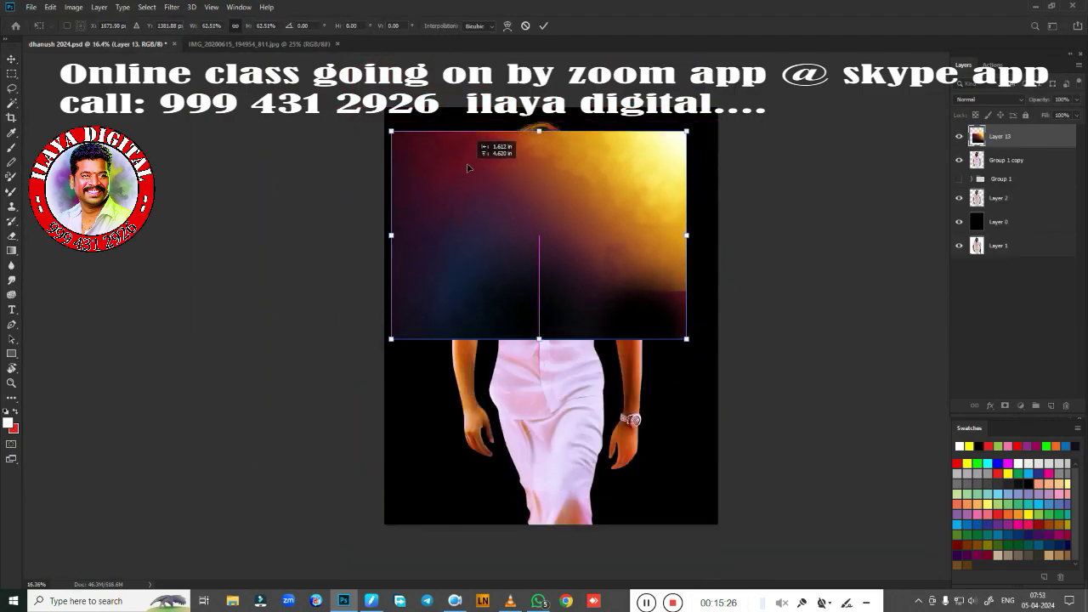
pyautogui.rightClick(459, 151)
pyautogui.click(527, 294)
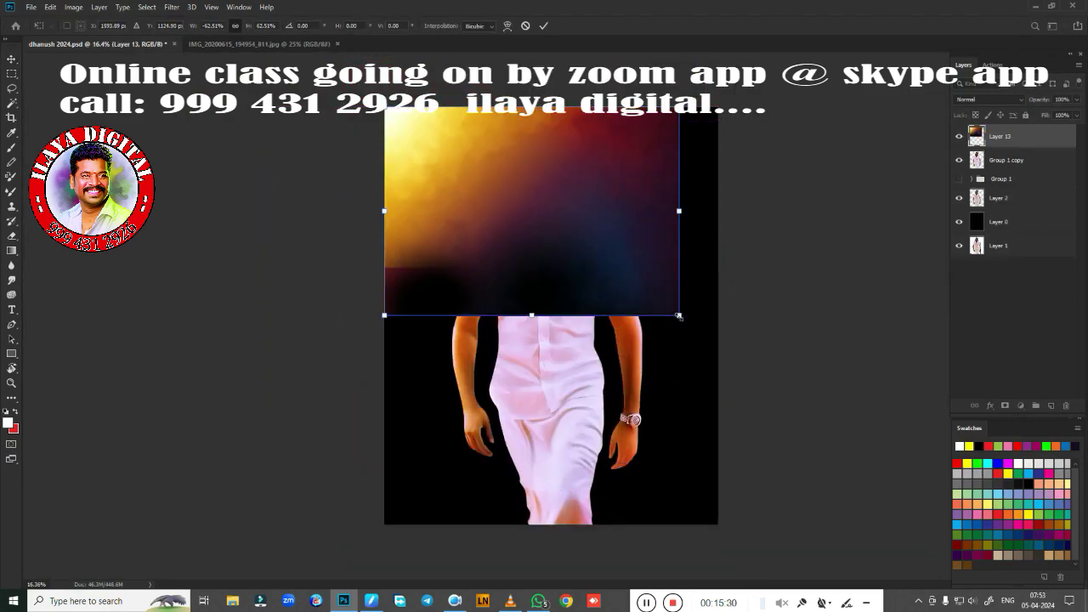
pyautogui.moveTo(678, 315); pyautogui.dragTo(674, 412)
pyautogui.moveTo(554, 344); pyautogui.dragTo(554, 579)
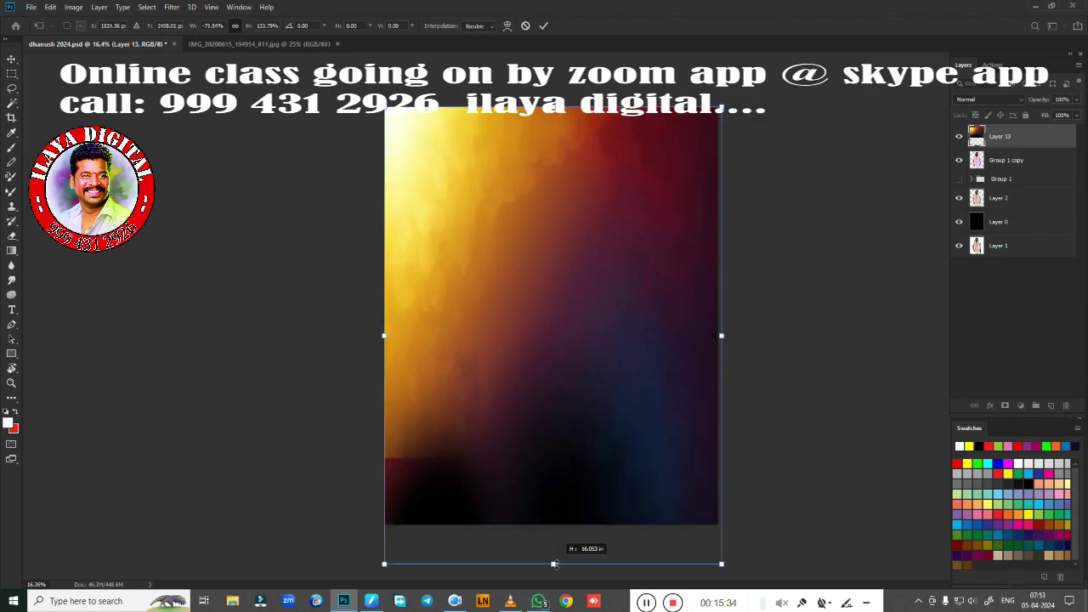
pyautogui.hotkey('ctrl', '-')
pyautogui.hotkey('ctrl', '-')
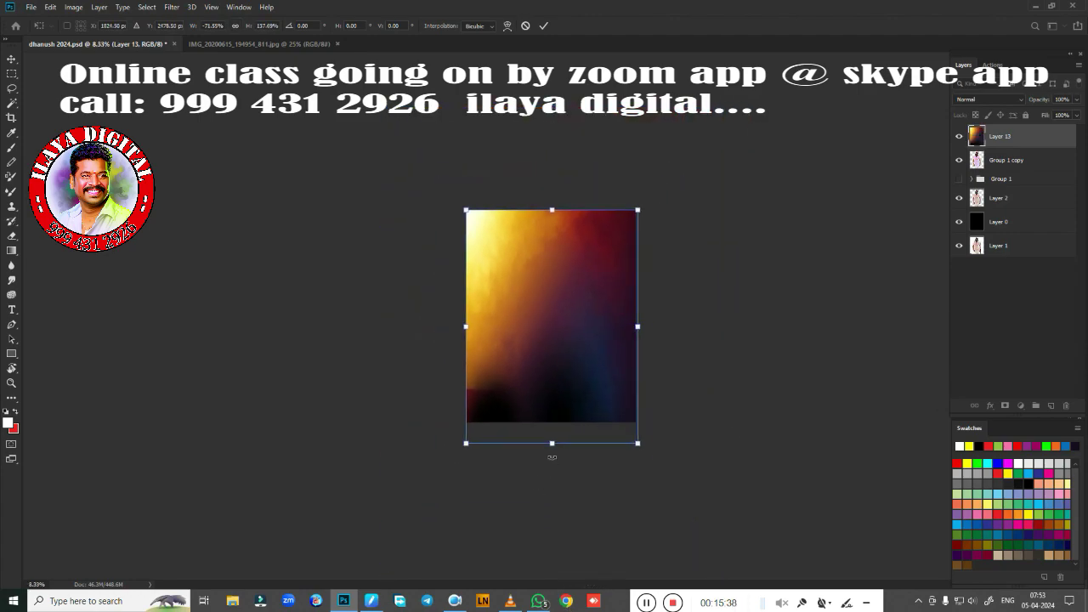
pyautogui.moveTo(551, 443); pyautogui.dragTo(552, 492)
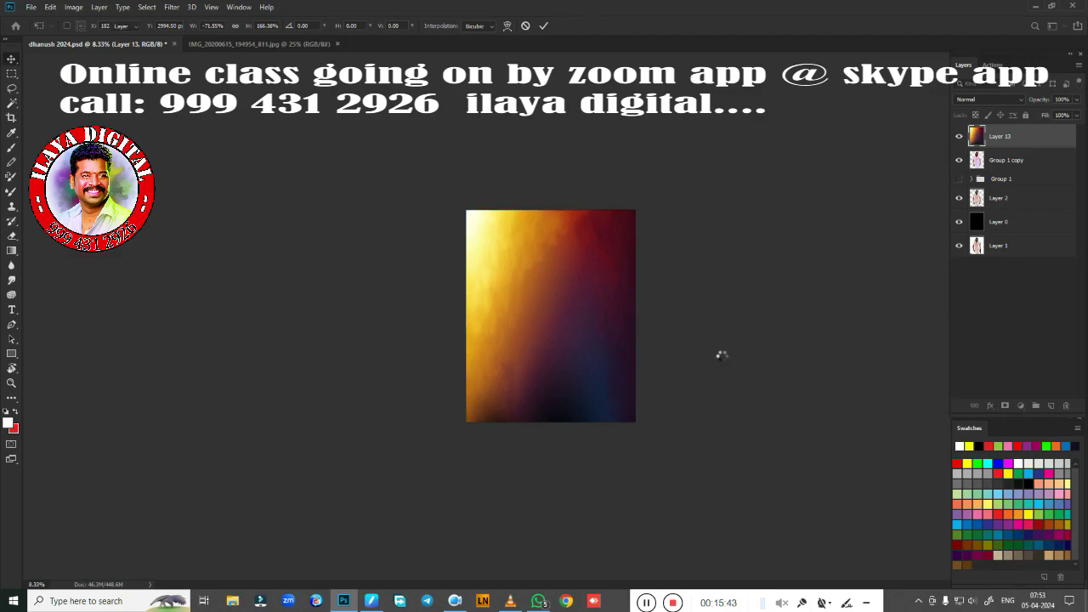
pyautogui.hotkey('ctrl', '[')
pyautogui.hotkey('ctrl', '[')
pyautogui.hotkey('ctrl', '[')
# Step: Delete the black Layer 0 and stroke a white border around the whole image on a new layer
pyautogui.click(986, 223)
pyautogui.press('Delete')
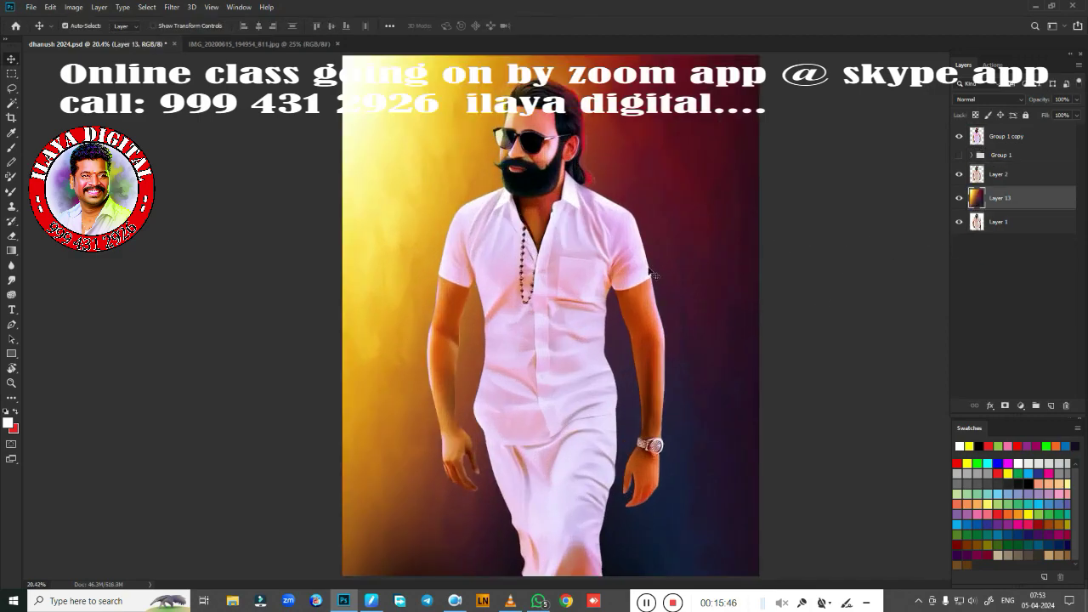
pyautogui.hotkey('ctrl', '0')
pyautogui.click(1051, 405)
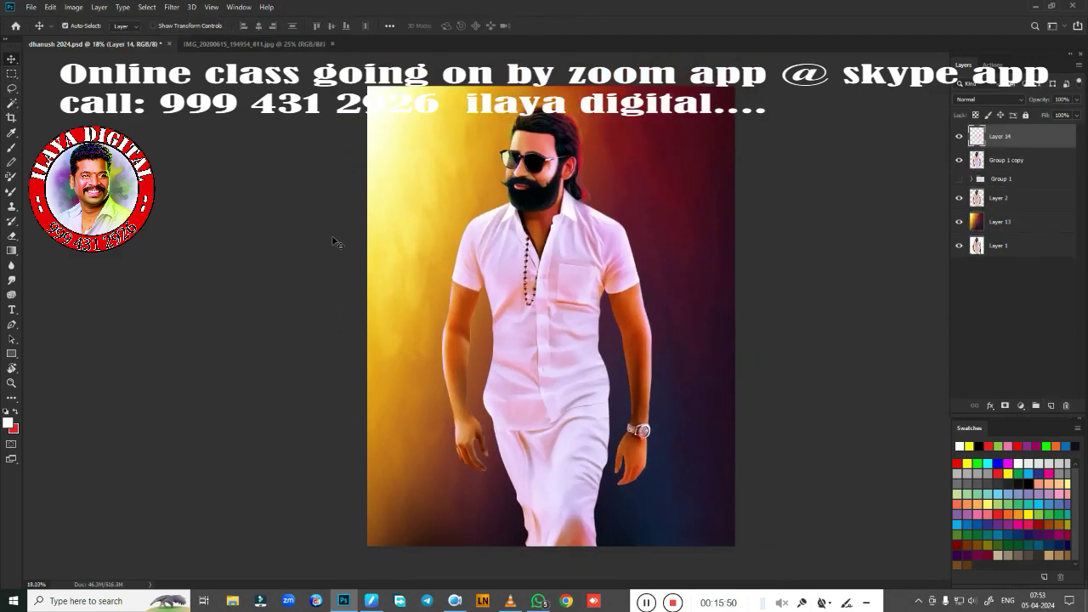
pyautogui.press('m')
pyautogui.moveTo(367, 86); pyautogui.dragTo(692, 522)
pyautogui.rightClick(698, 518)
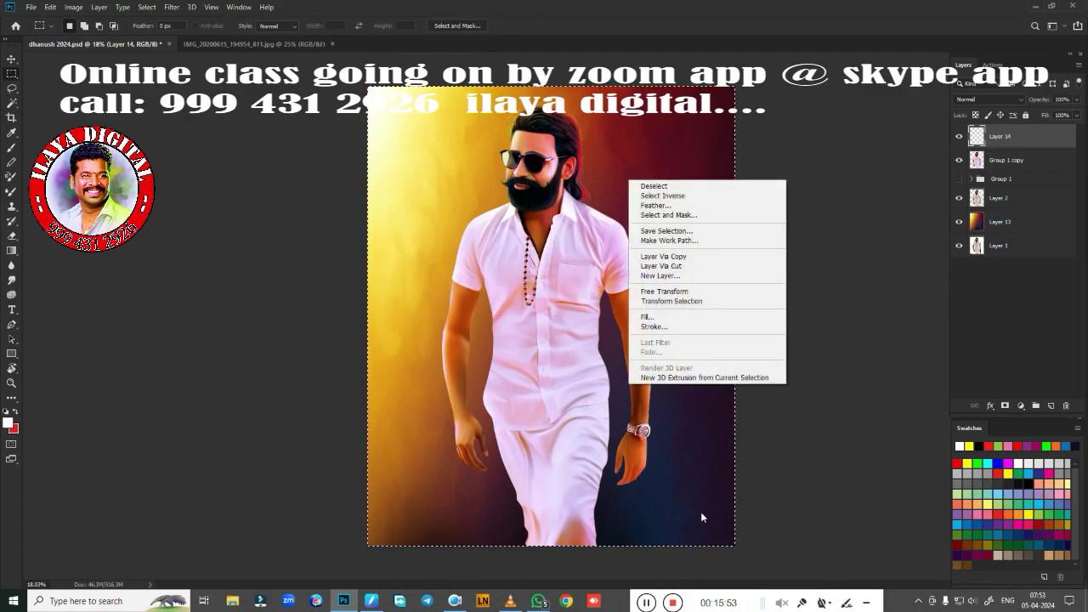
pyautogui.click(699, 326)
pyautogui.click(618, 153)
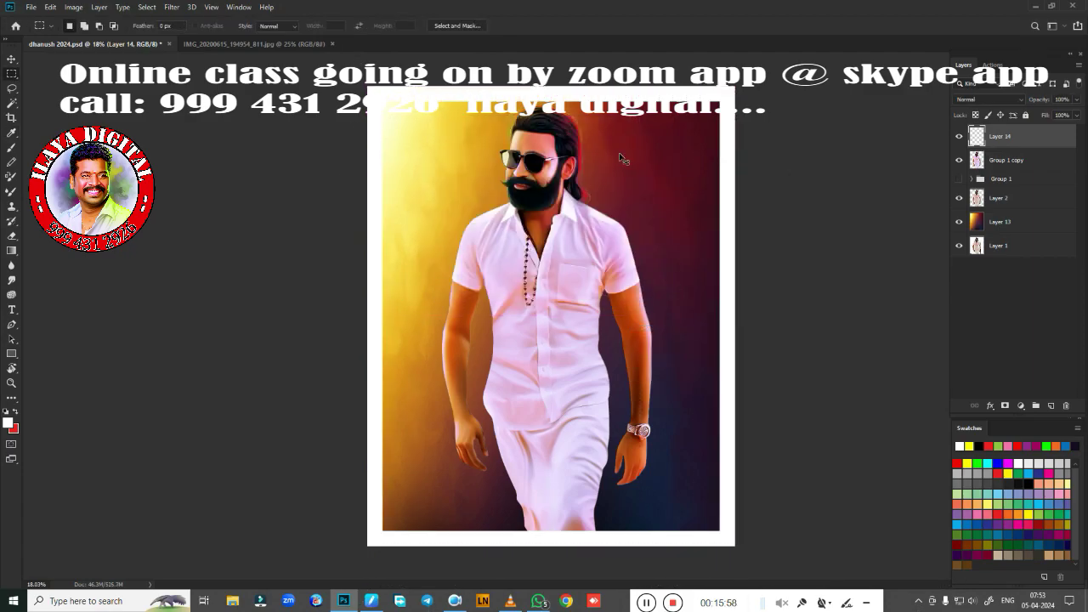
pyautogui.scroll(3, 510, 335)
# Step: Load the figure's outline as a selection and make Group 1 copy the active layer
pyautogui.scroll(2, 510, 336)
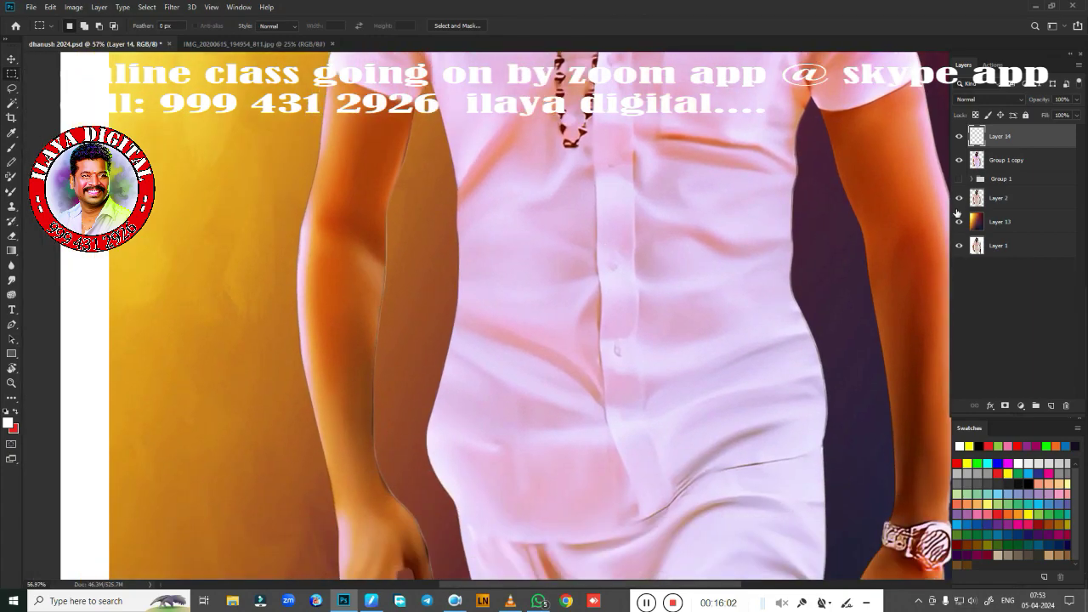
pyautogui.keyDown('ctrl'); pyautogui.click(977, 197); pyautogui.keyUp('ctrl')
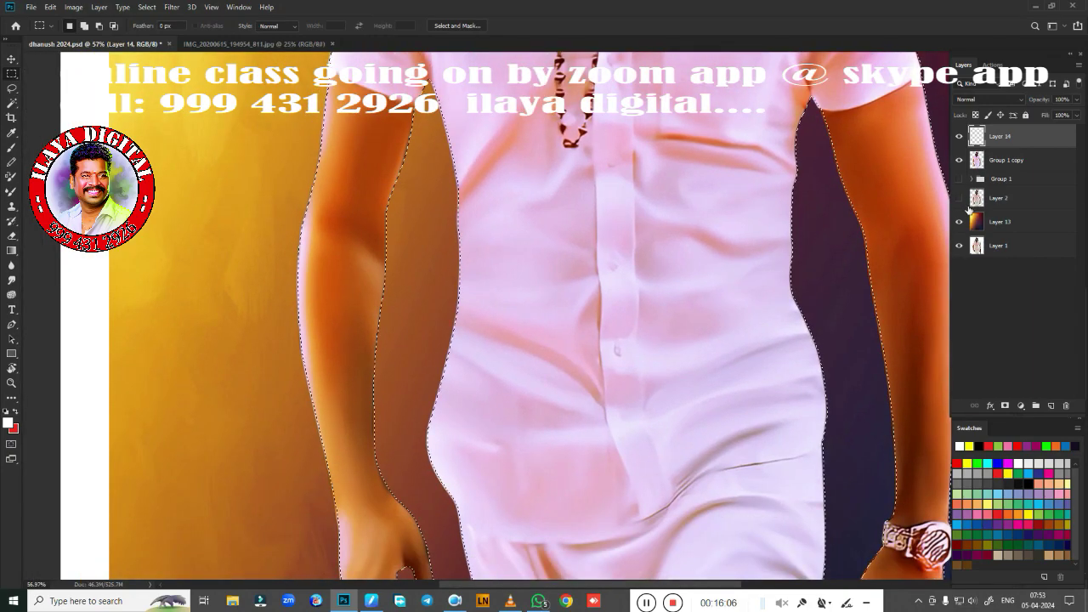
pyautogui.click(1075, 155)
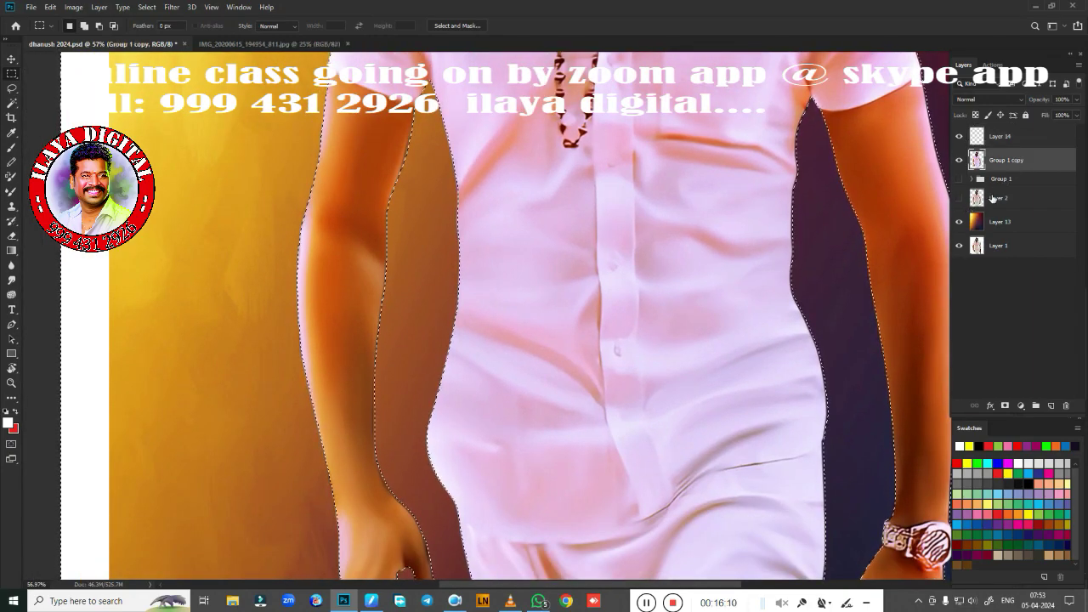
pyautogui.scroll(-3, 540, 419)
pyautogui.press('e')
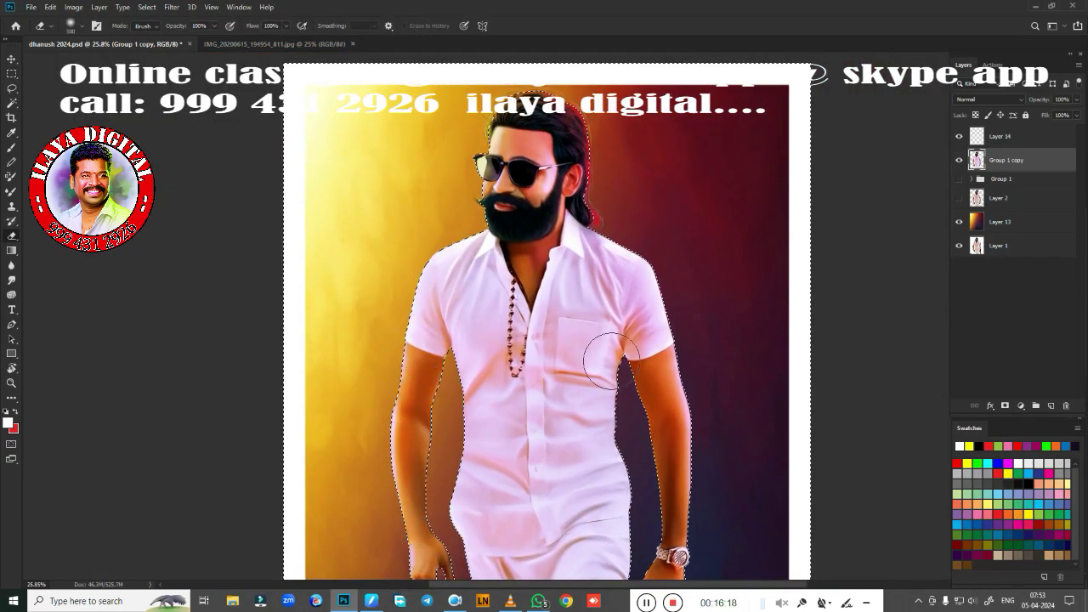
pyautogui.scroll(-2, 676, 568)
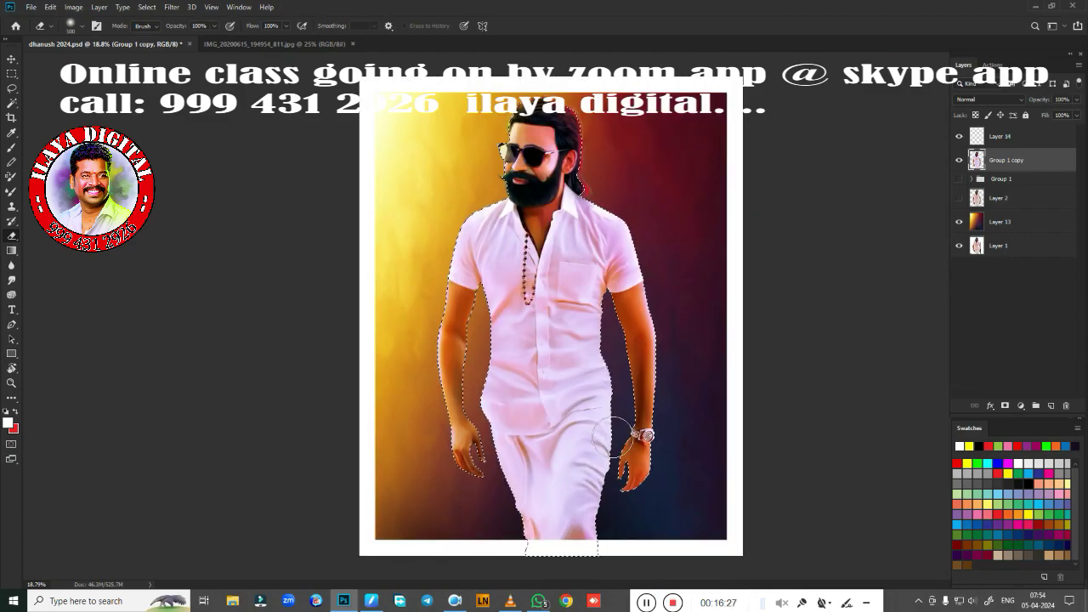
# Step: Smudge the lower arm, fingertips and shirt edges with the Smudge tool at 80% strength
pyautogui.press('r')
pyautogui.scroll(2, 561, 340)
pyautogui.scroll(2, 588, 301)
pyautogui.scroll(2, 549, 252)
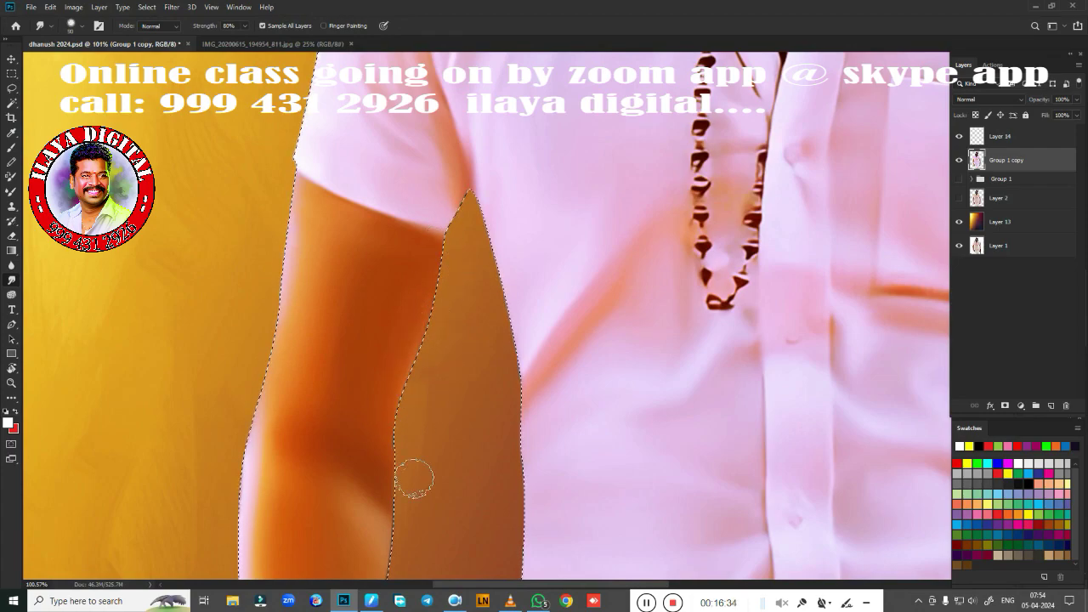
pyautogui.moveTo(421, 415); pyautogui.dragTo(505, 170)
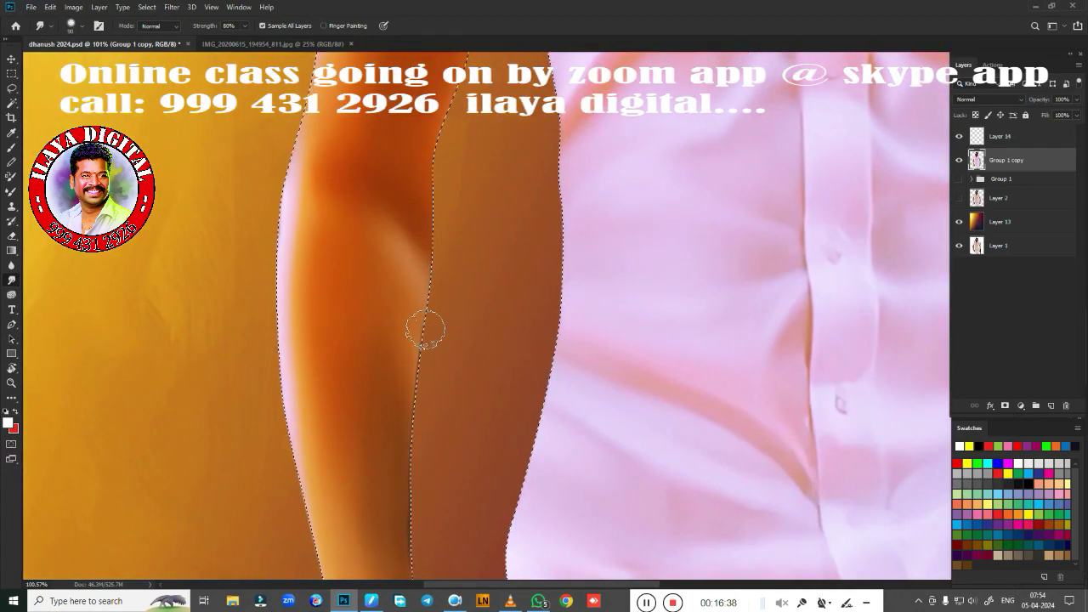
pyautogui.moveTo(425, 476); pyautogui.dragTo(473, 271)
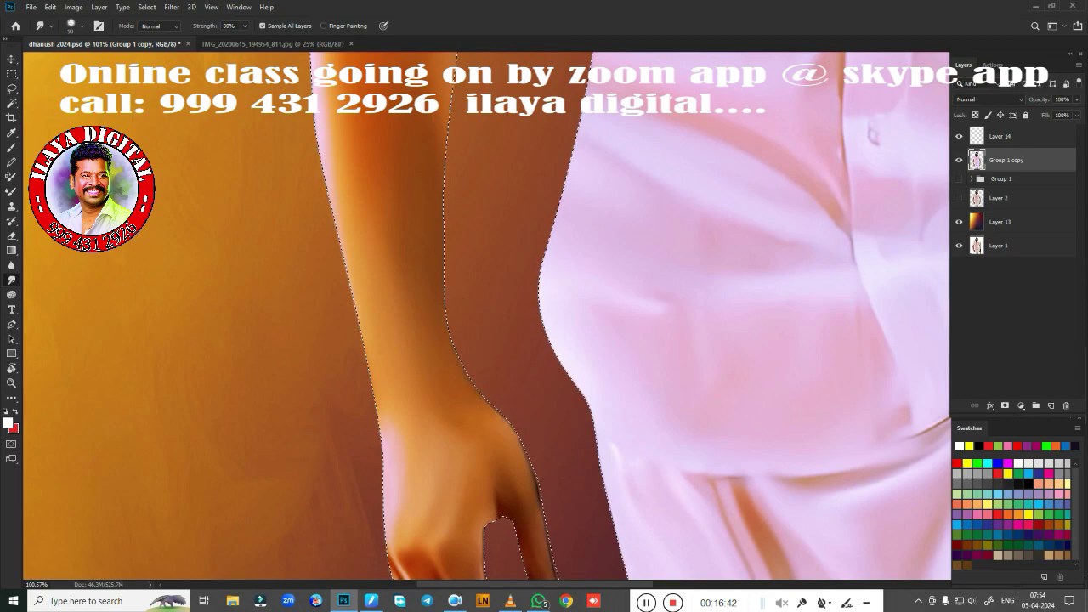
pyautogui.moveTo(479, 396); pyautogui.dragTo(424, 227)
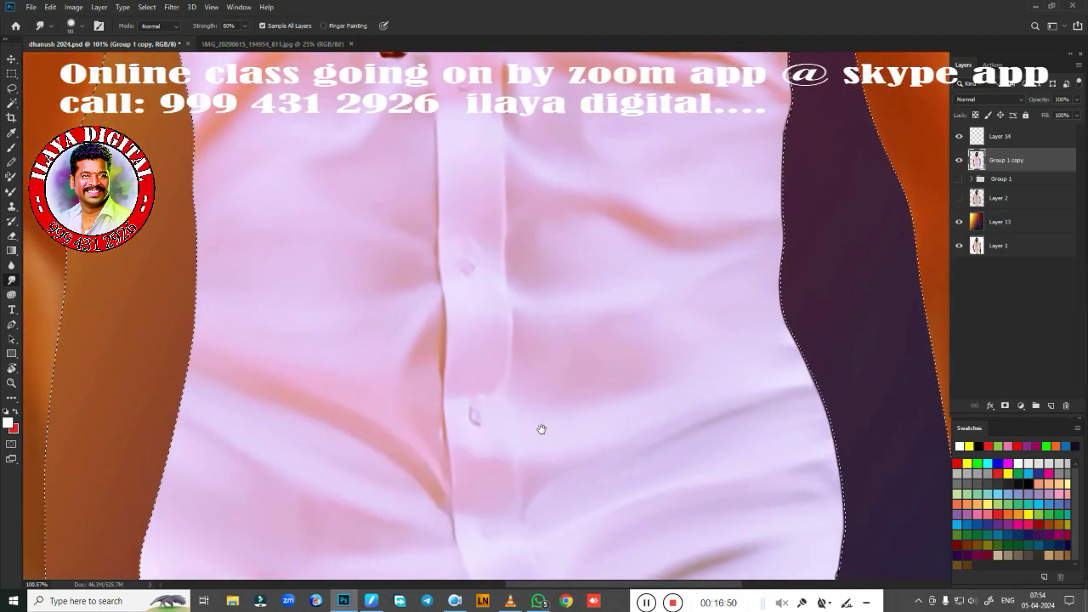
pyautogui.moveTo(539, 430); pyautogui.dragTo(364, 420)
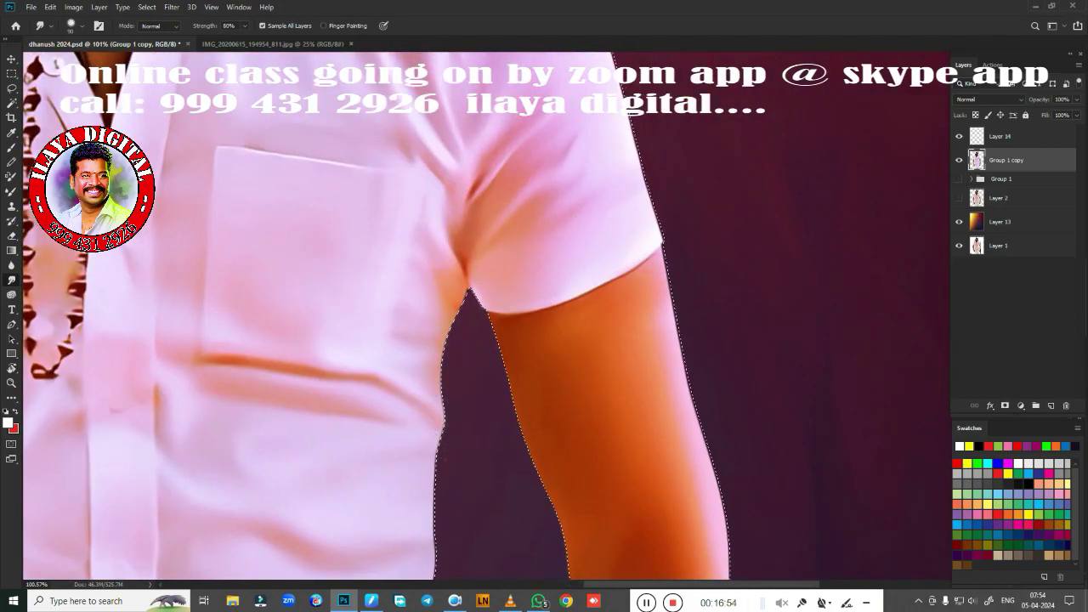
# Step: Smudge the collar, shoulder, sleeve, forearm, wrist, hand and lower shirt edges
pyautogui.moveTo(607, 180); pyautogui.dragTo(586, 456)
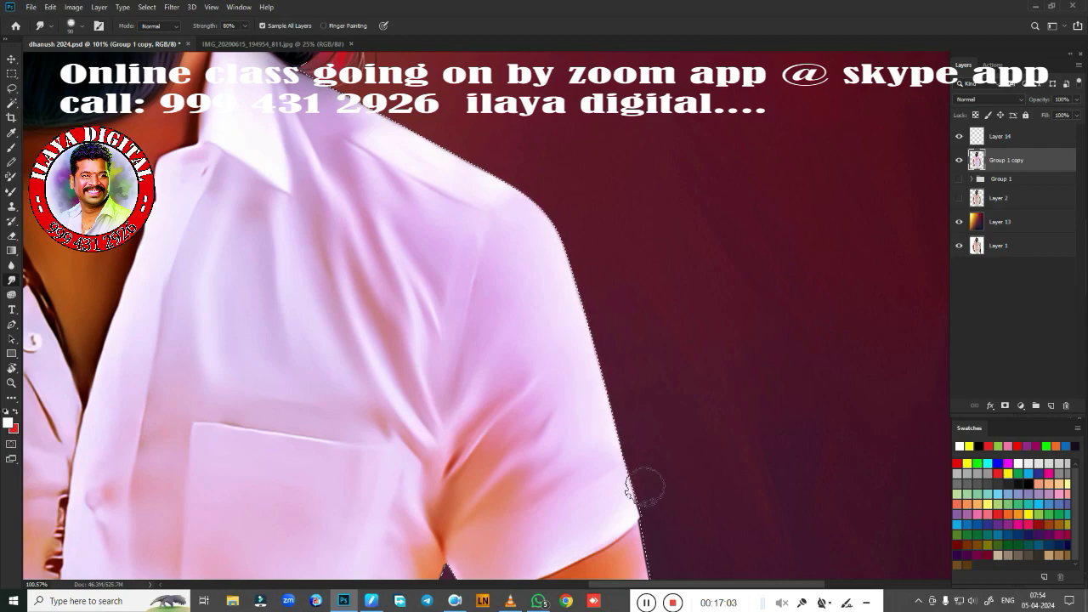
pyautogui.moveTo(645, 486); pyautogui.dragTo(629, 157)
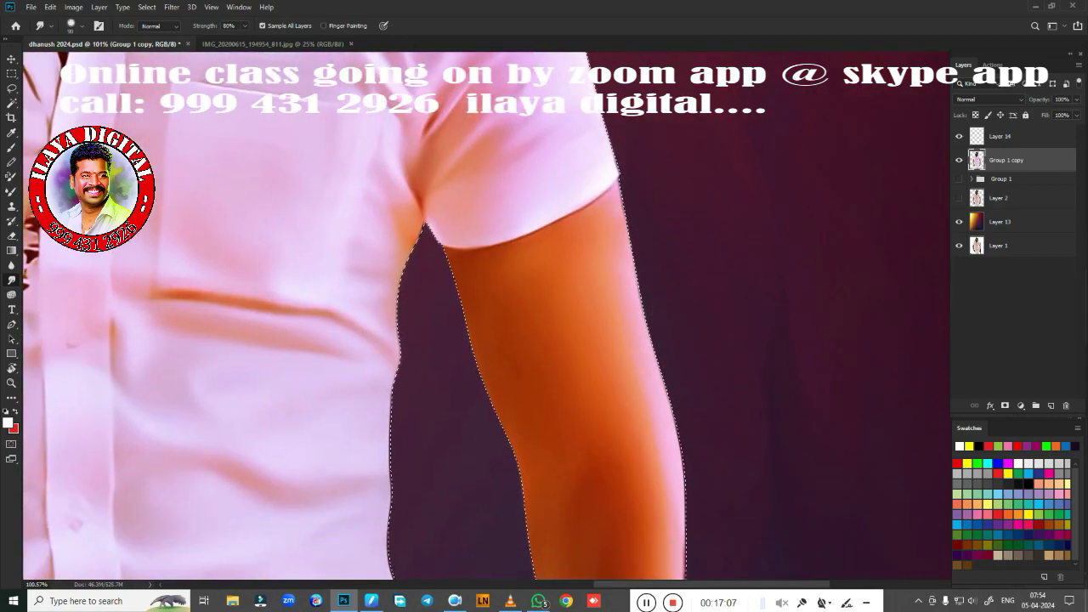
pyautogui.moveTo(674, 430); pyautogui.dragTo(638, 119)
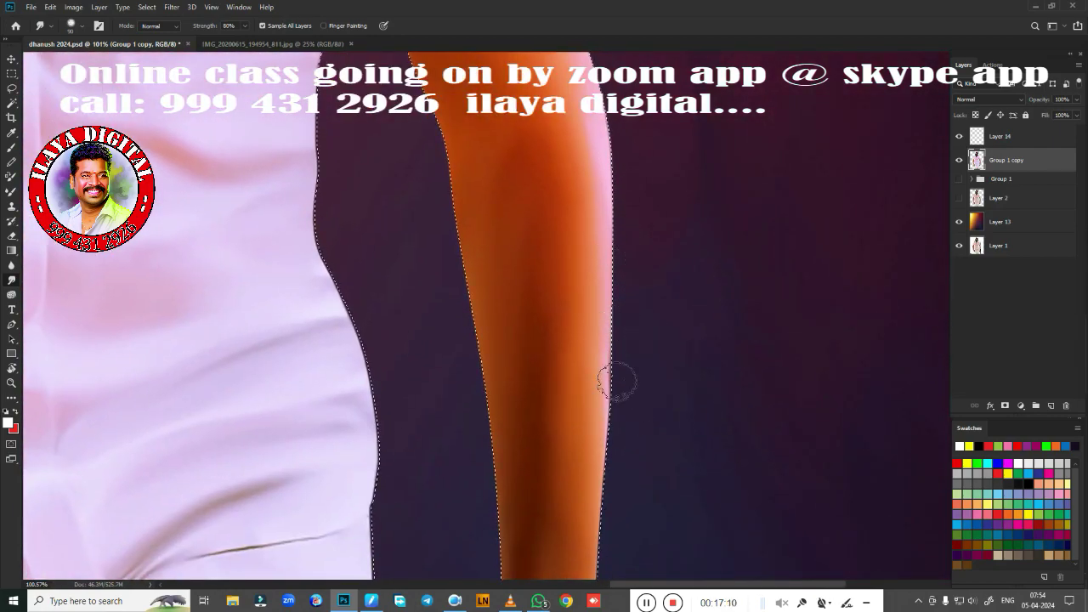
pyautogui.moveTo(616, 383); pyautogui.dragTo(642, 76)
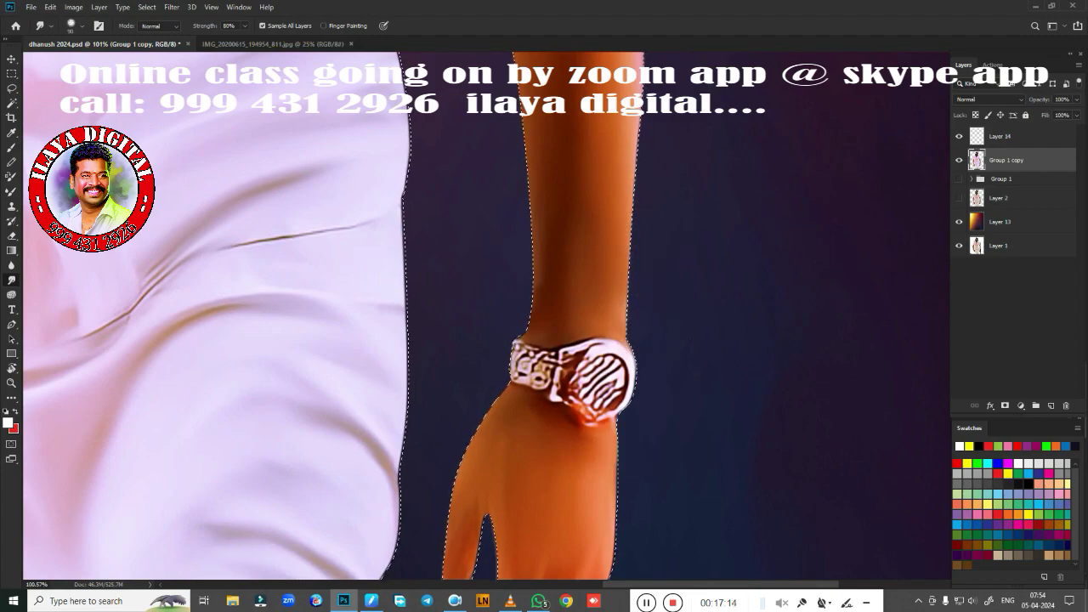
pyautogui.moveTo(653, 475); pyautogui.dragTo(687, 220)
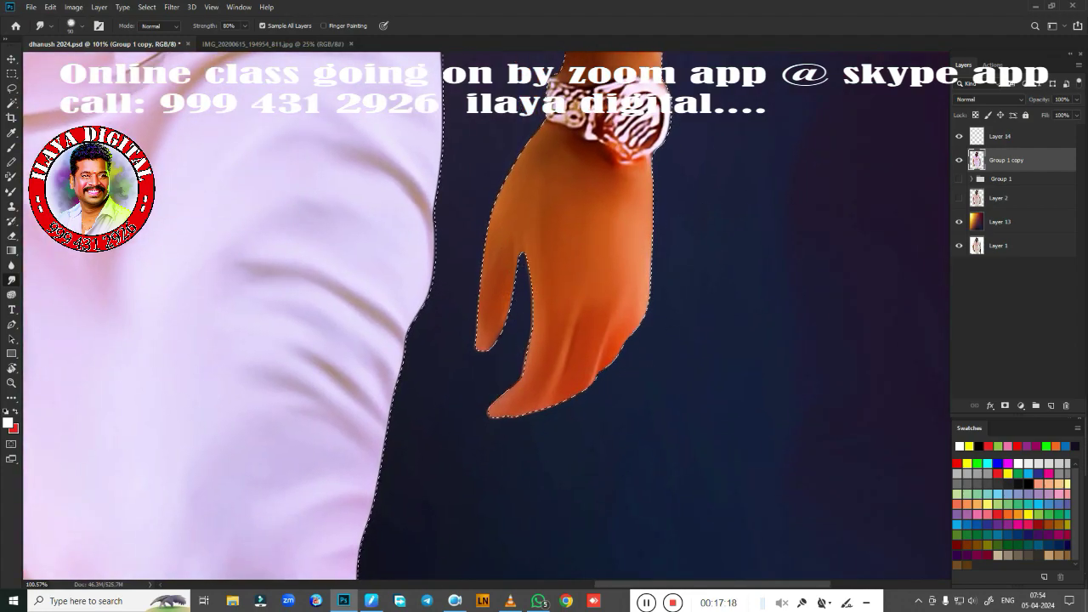
pyautogui.moveTo(405, 452); pyautogui.dragTo(525, 268)
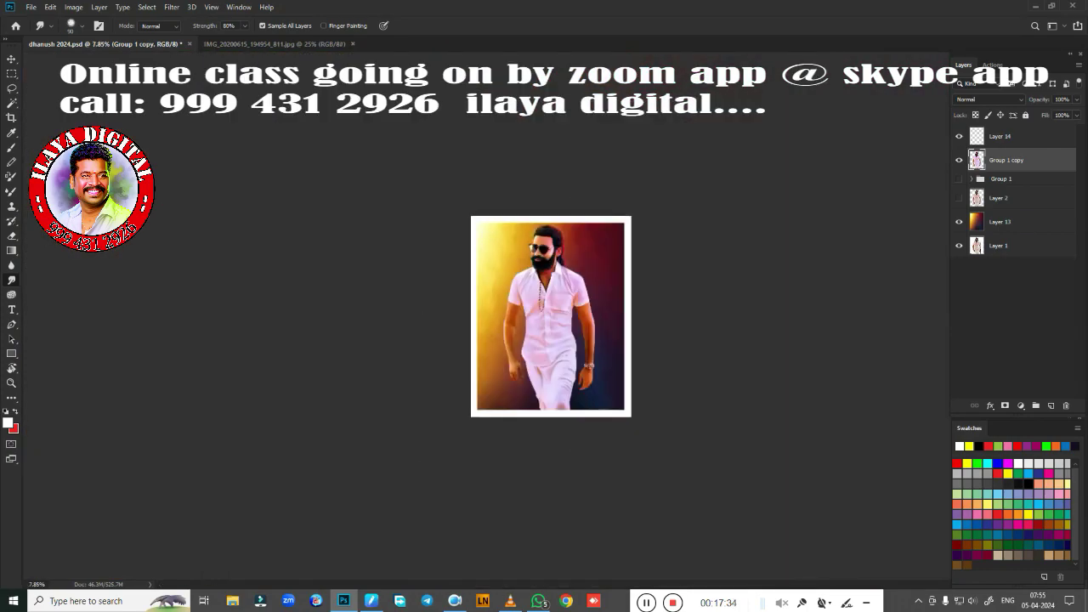
# Step: Shift the hue of gradient Layer 13 to -28, toward red
pyautogui.click(1000, 220)
pyautogui.hotkey('ctrl', 'u')
pyautogui.moveTo(898, 141)
pyautogui.mouseDown()
pyautogui.moveTo(852, 153)
pyautogui.moveTo(882, 157)
pyautogui.mouseUp()
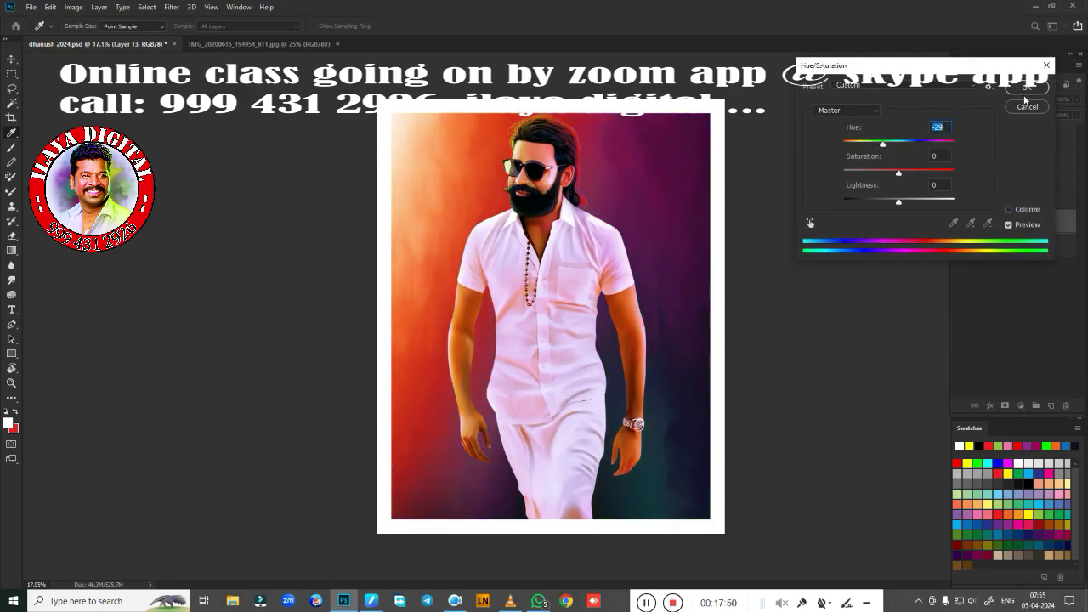
pyautogui.click(1026, 89)
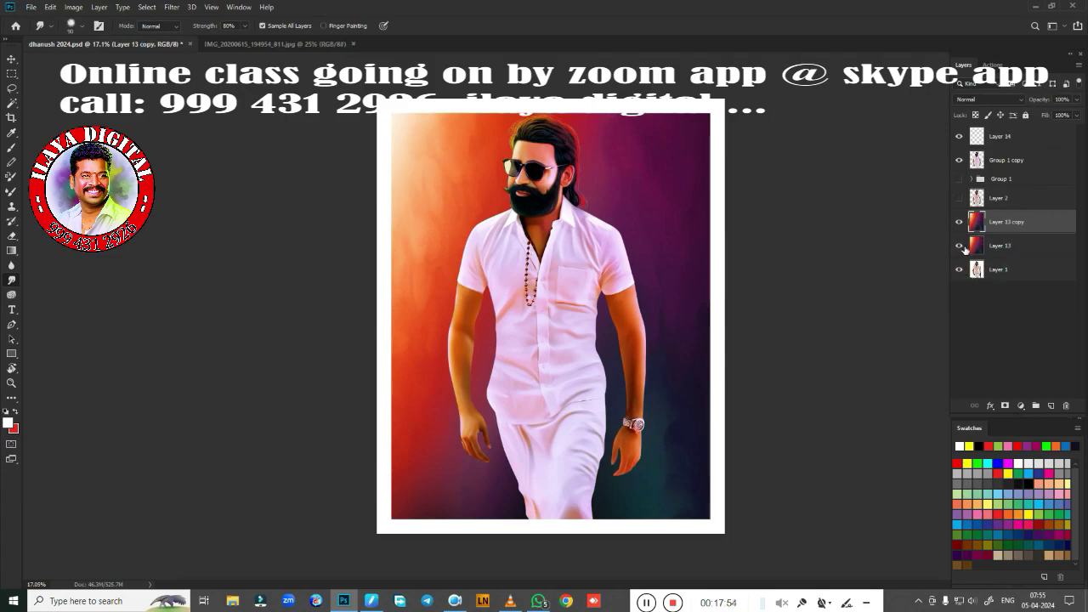
# Step: Duplicate Layer 13 above Group 1 copy and erase it over the man with a large soft eraser
pyautogui.hotkey('ctrl', ']')
pyautogui.hotkey('ctrl', ']')
pyautogui.hotkey('ctrl', ']')
pyautogui.press('e')
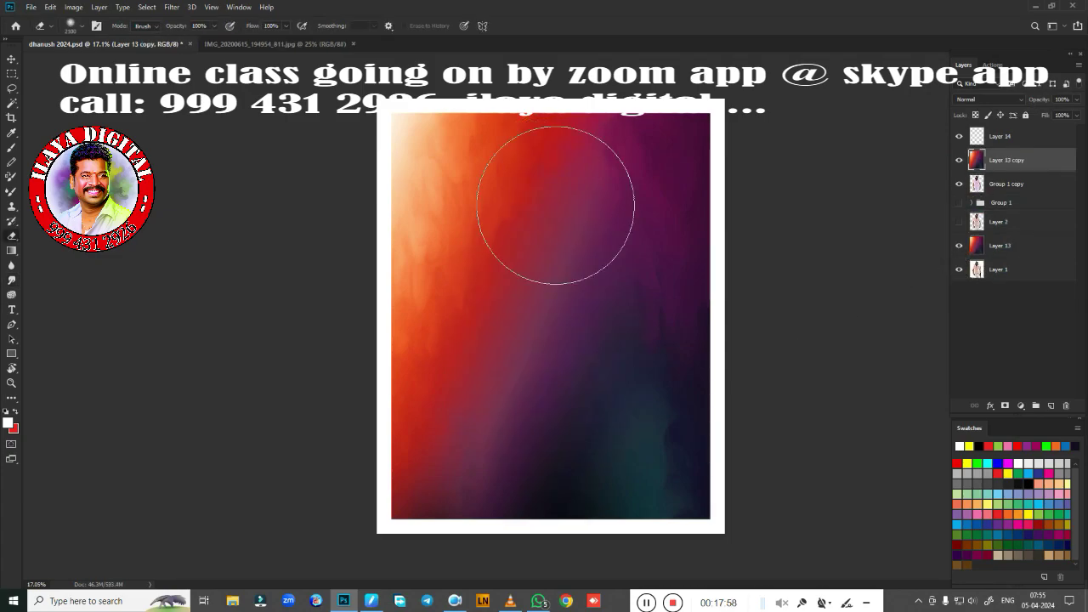
pyautogui.moveTo(555, 205)
pyautogui.mouseDown()
pyautogui.moveTo(550, 334)
pyautogui.moveTo(590, 209)
pyautogui.mouseUp()
pyautogui.press(']')
pyautogui.press(']')
pyautogui.press(']')
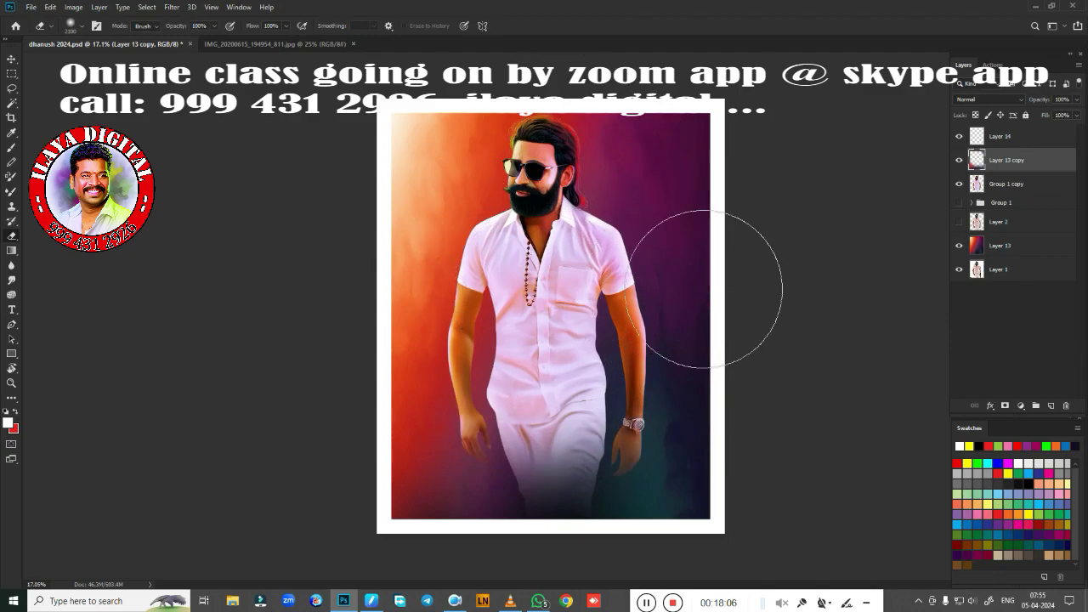
pyautogui.moveTo(618, 183)
pyautogui.mouseDown()
pyautogui.moveTo(661, 263)
pyautogui.moveTo(634, 262)
pyautogui.mouseUp()
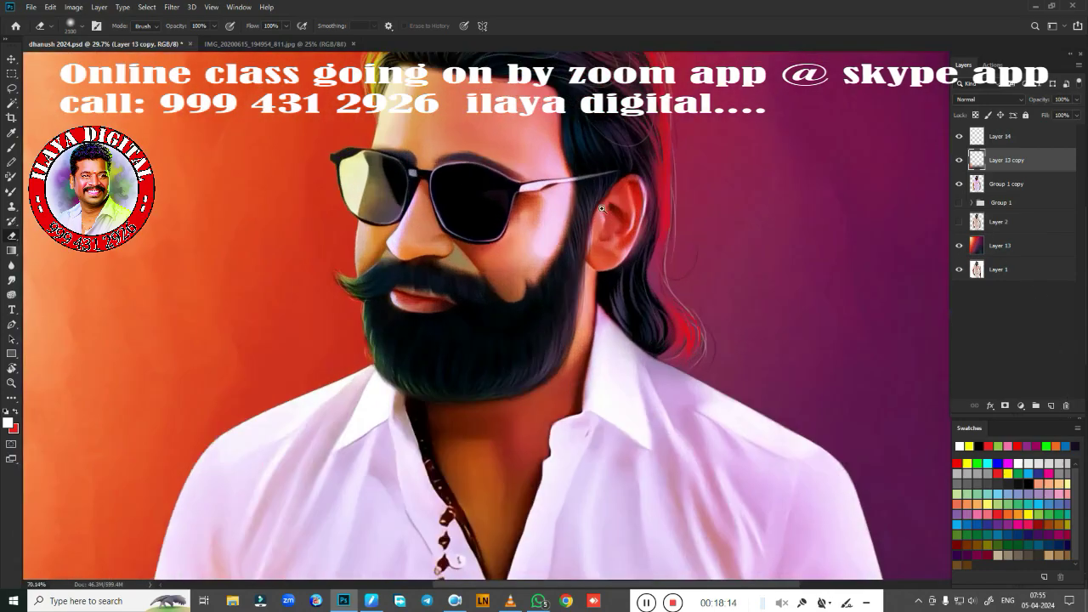
pyautogui.moveTo(544, 221)
pyautogui.mouseDown()
pyautogui.moveTo(622, 383)
pyautogui.moveTo(582, 232)
pyautogui.mouseUp()
pyautogui.scroll(-5, 581, 232)
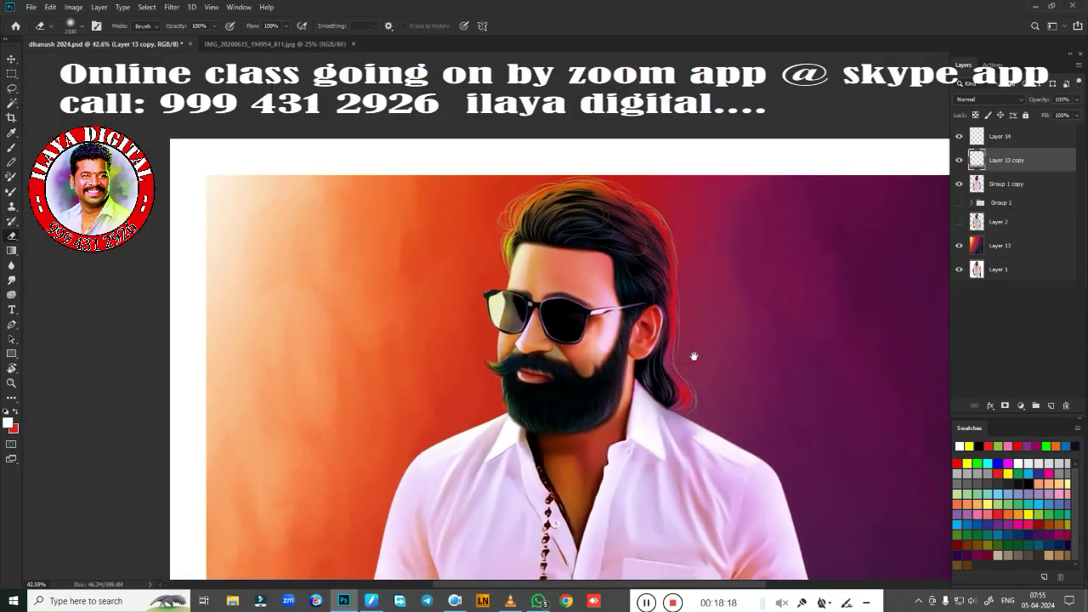
pyautogui.scroll(-3, 694, 357)
pyautogui.scroll(-3, 729, 315)
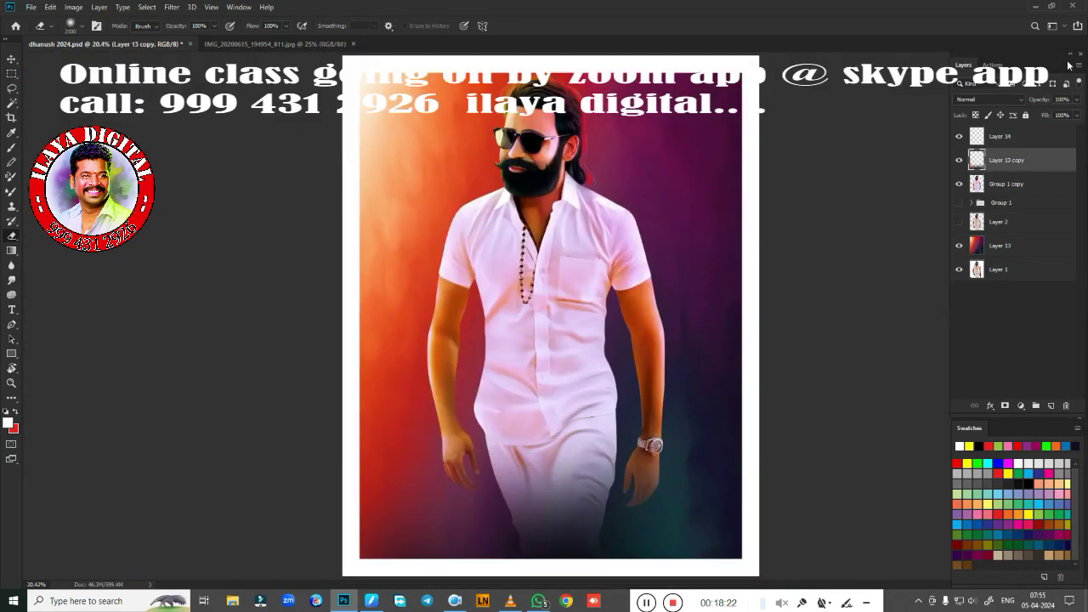
# Step: Toggle the figure layers' visibility to compare the result, then add a new empty Layer 15
pyautogui.click(959, 183)
pyautogui.click(959, 221)
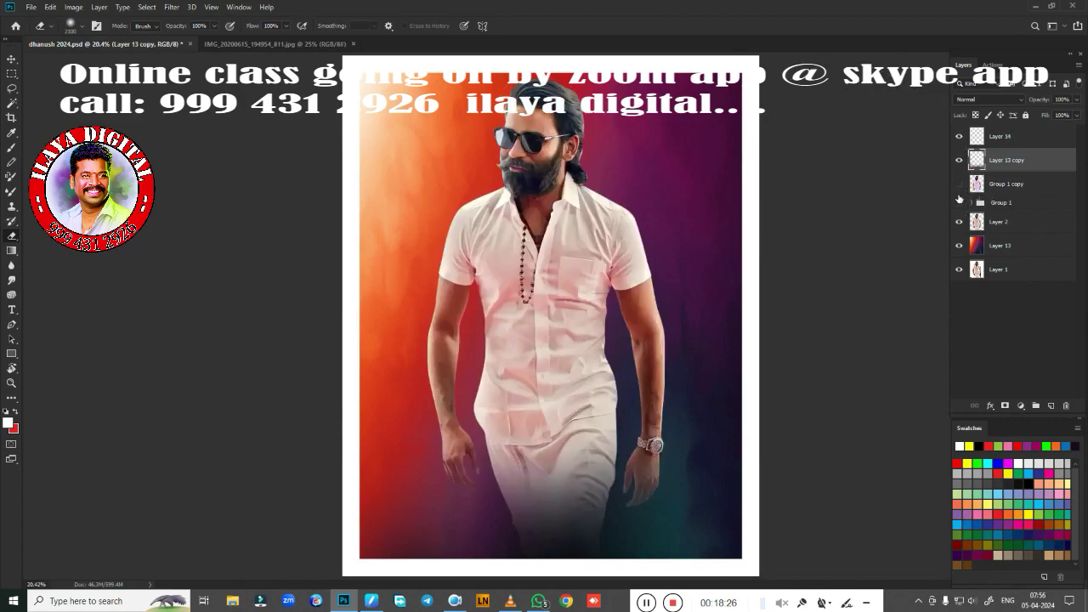
pyautogui.click(959, 184)
pyautogui.click(958, 183)
pyautogui.click(959, 184)
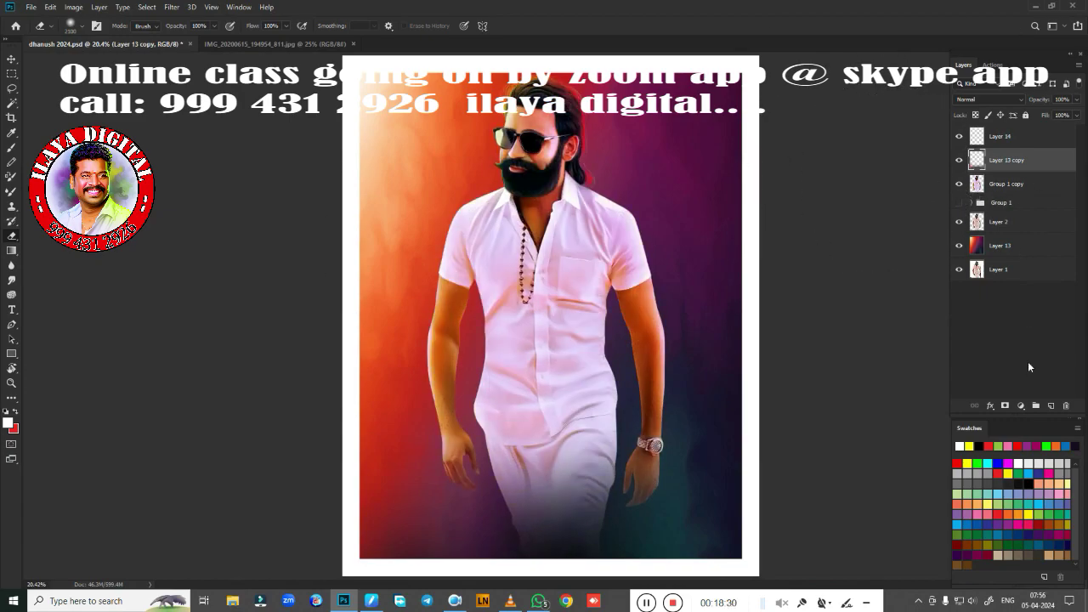
pyautogui.click(1051, 405)
# Step: Stamp the white signature brush preset at size 1100 in the top right of Layer 15
pyautogui.press('b')
pyautogui.rightClick(587, 238)
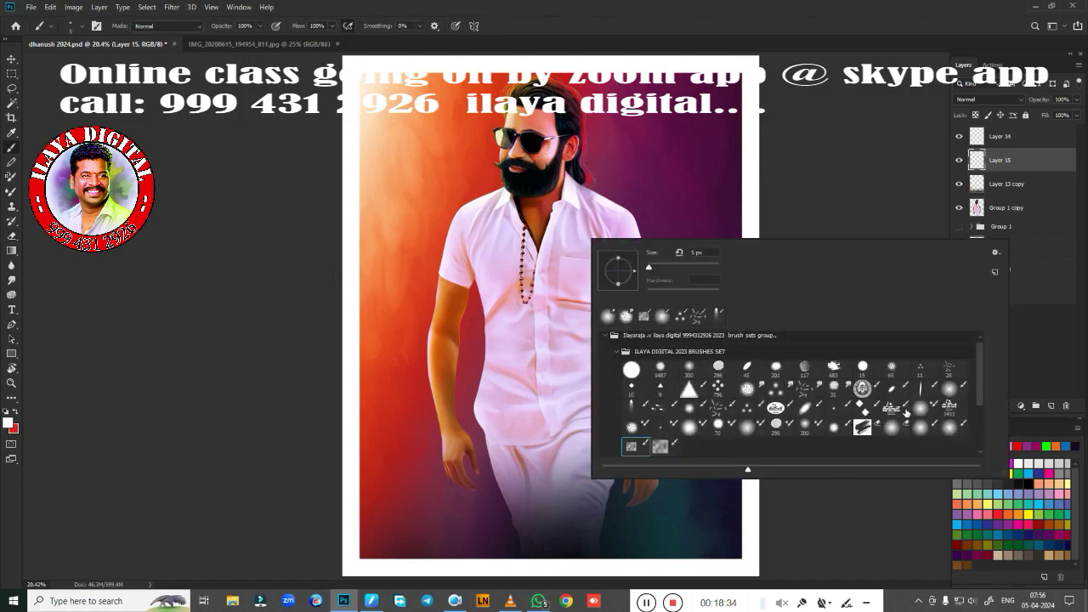
pyautogui.press('Escape')
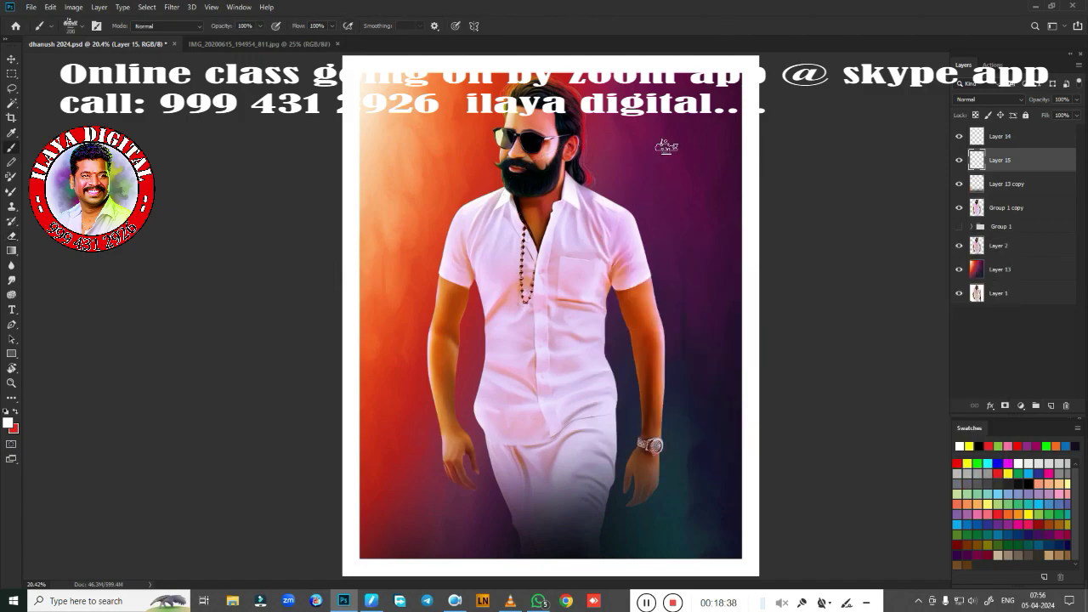
pyautogui.press(']')
pyautogui.press(']')
pyautogui.press(']')
pyautogui.click(666, 147)
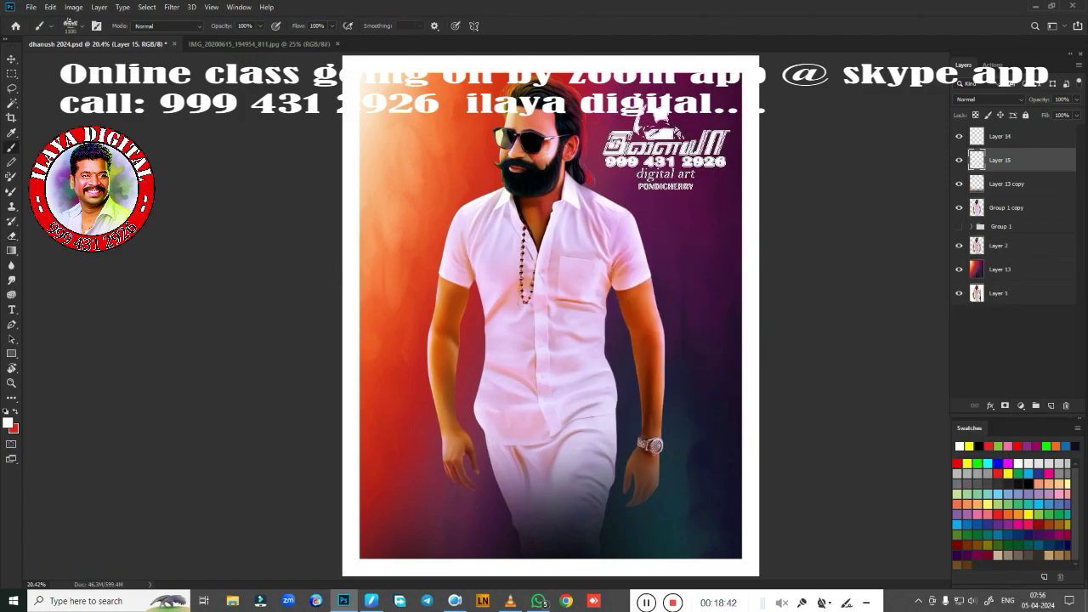